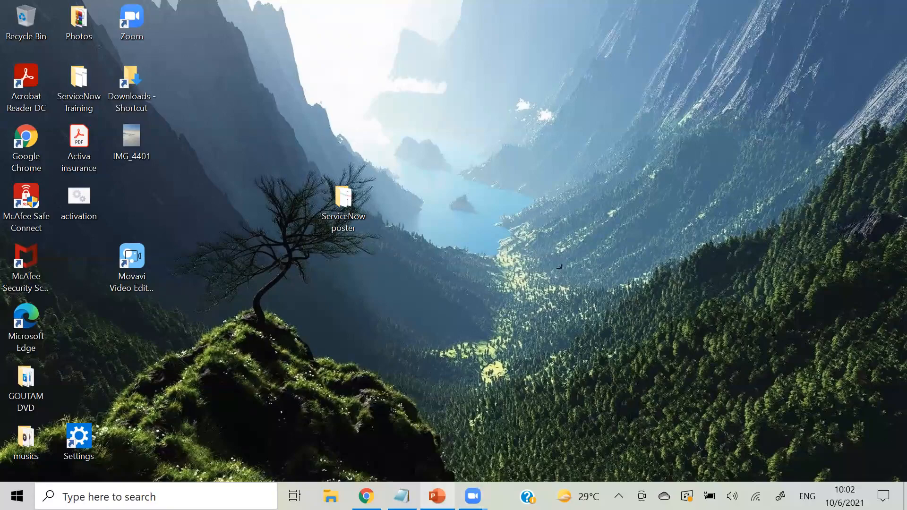
Switch to PowerPoint and review the ServiceNow Training Day-5 topic list on the slide.
left_click(437, 496)
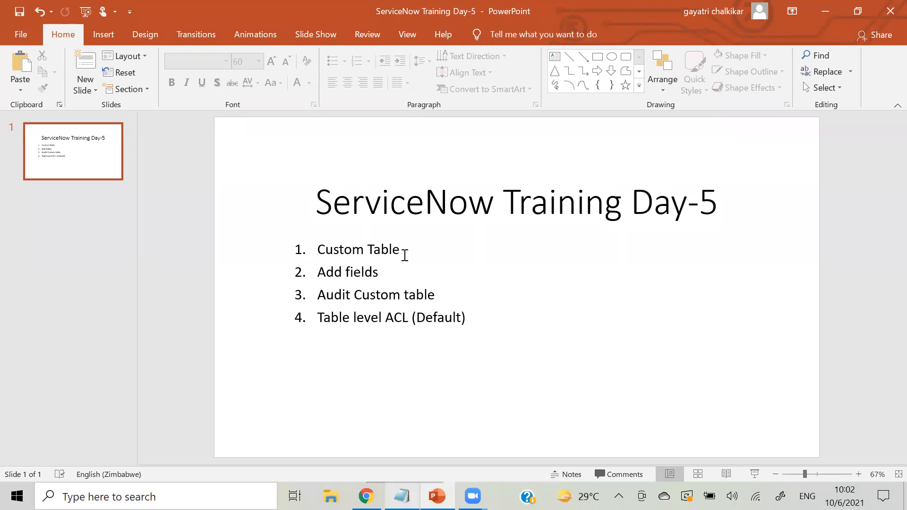
left_click(405, 255)
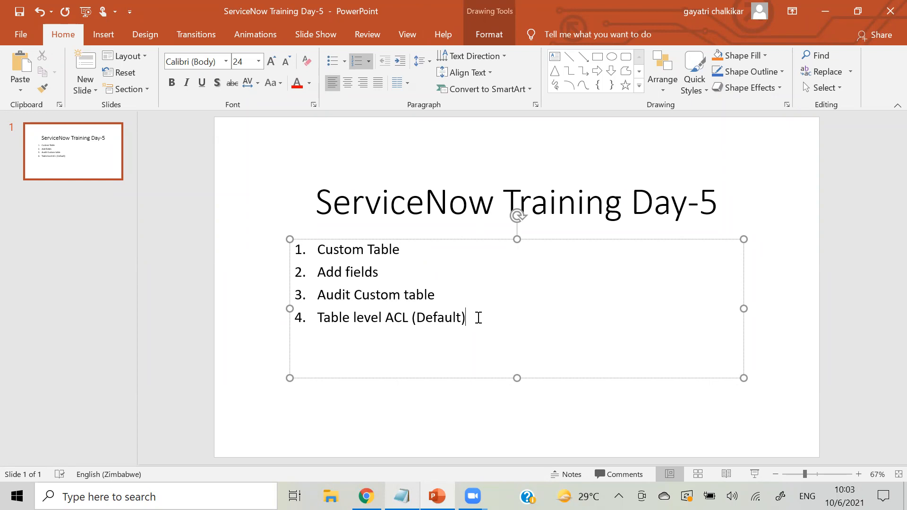
left_click(833, 26)
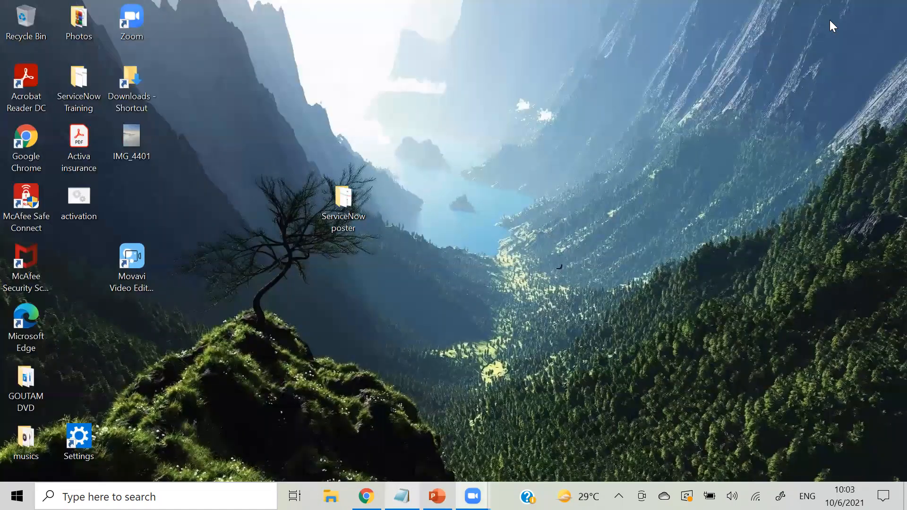
Switch to ServiceNow in Chrome, filter the navigator for "tables" and open the Tables list under System Definition.
left_click(366, 496)
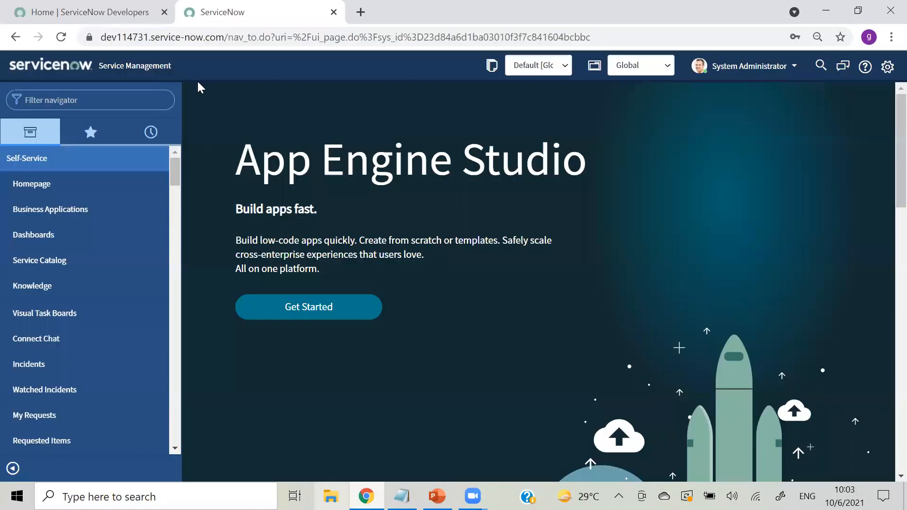
left_click(91, 100)
type("t")
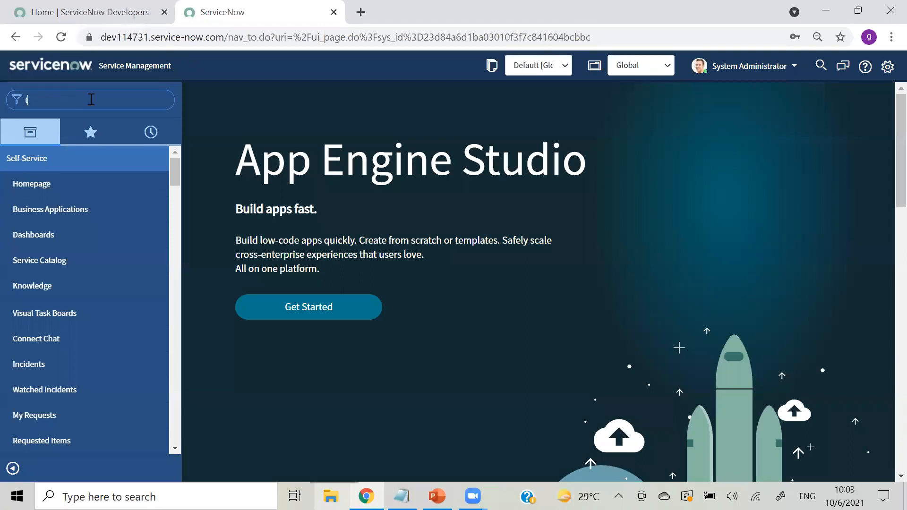
type("ables")
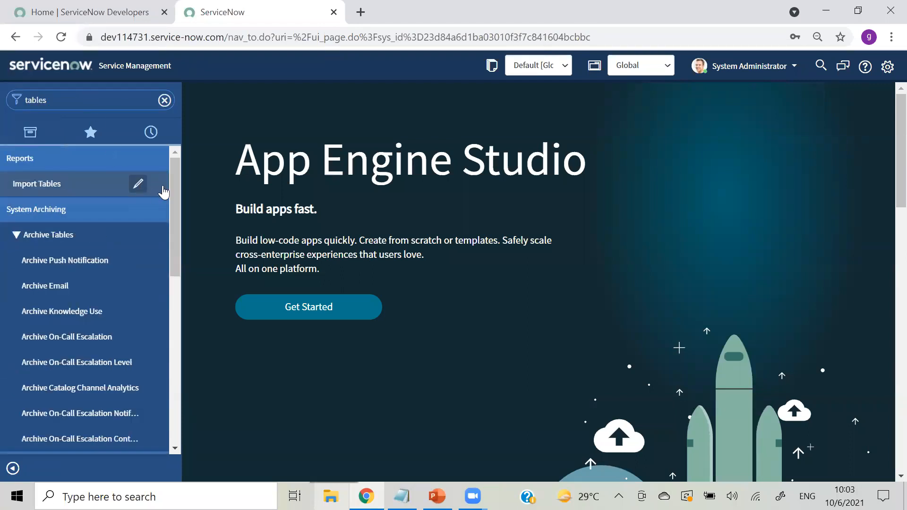
left_click_drag(174, 195, 174, 316)
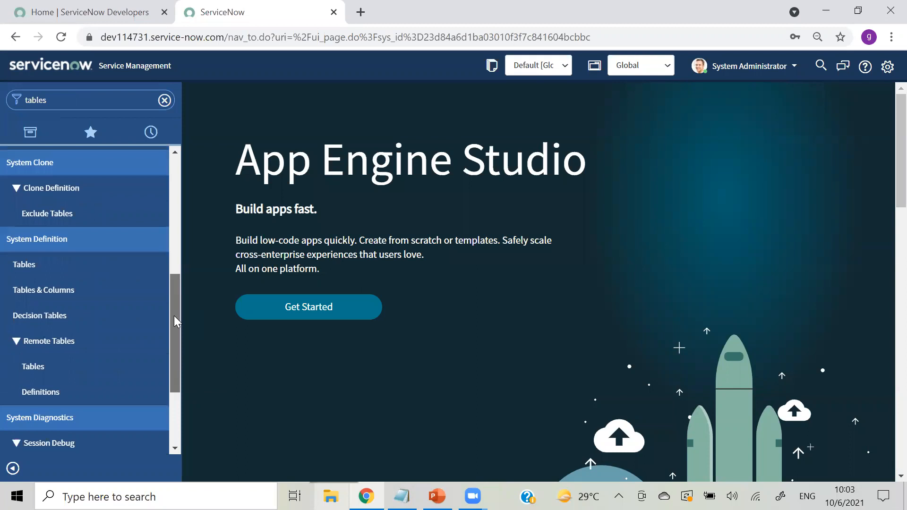
left_click(25, 266)
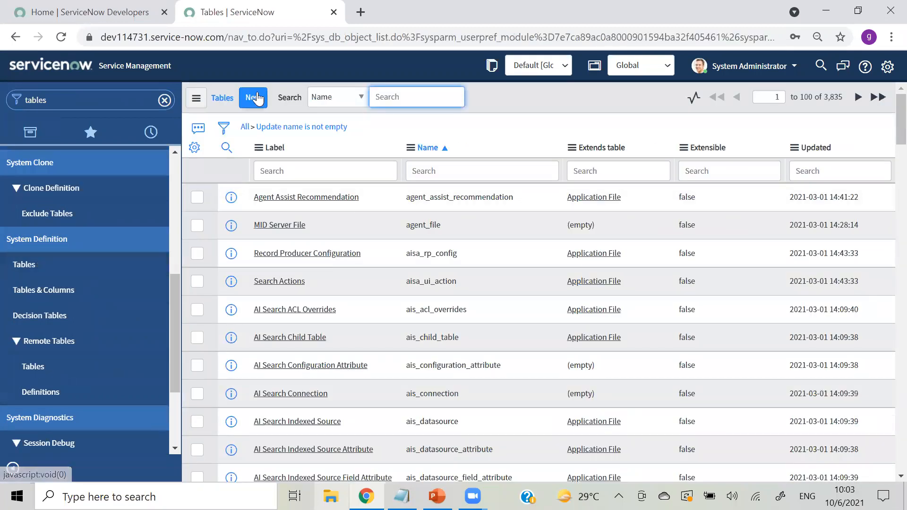
Start a new table record, label it "Demo" plus the person's first name, and check the generated table name.
left_click(254, 97)
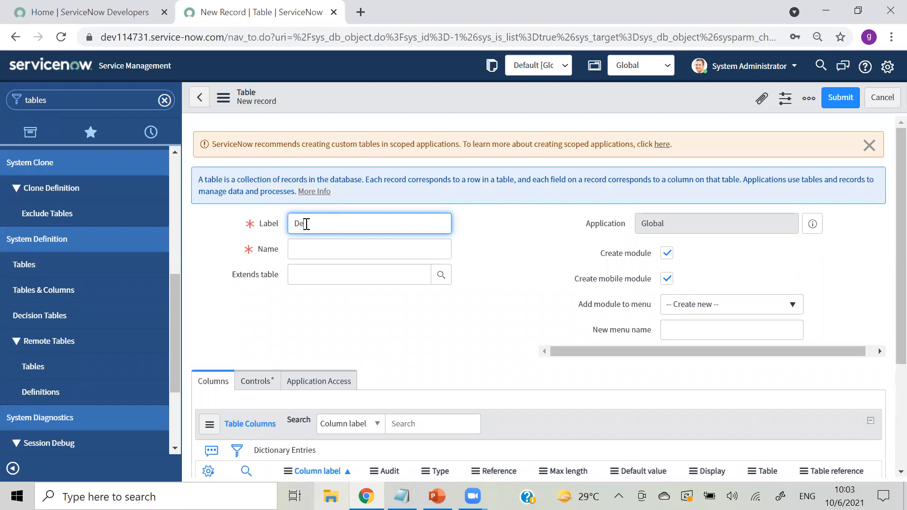
type("tam")
left_click(359, 307)
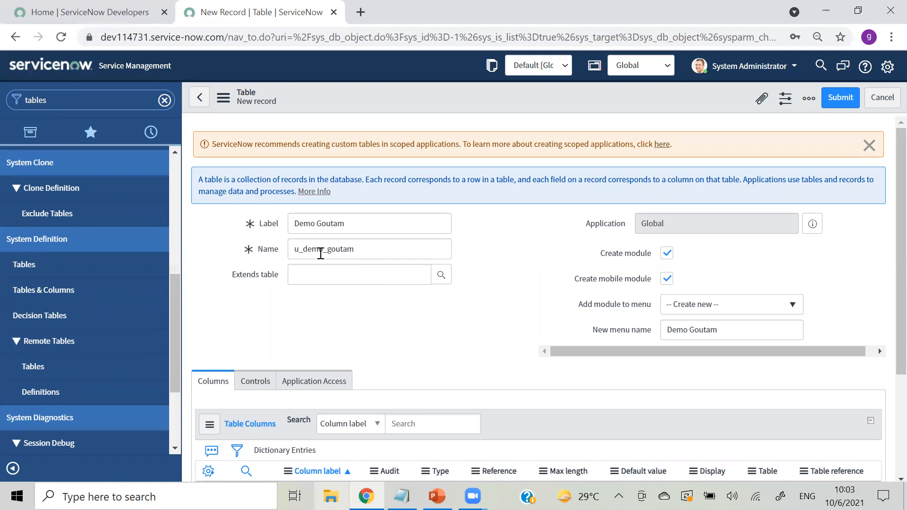
left_click_drag(355, 249, 295, 250)
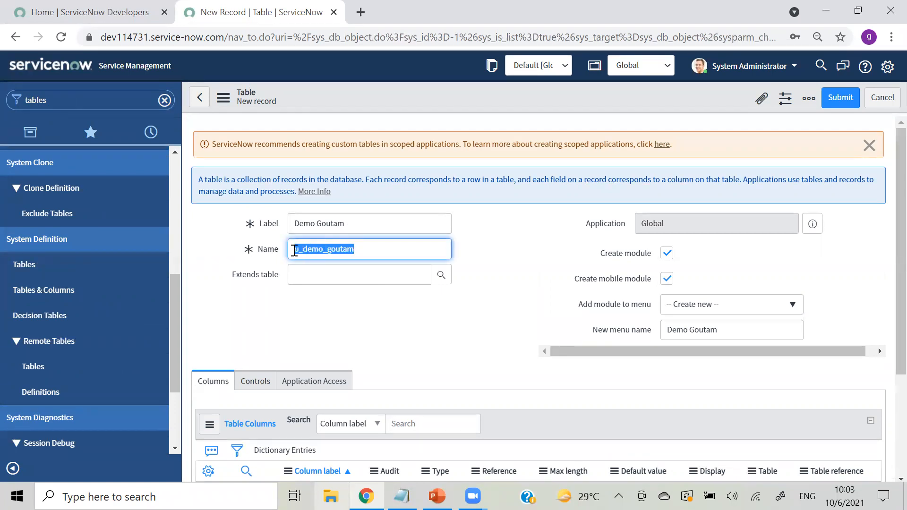
left_click(506, 247)
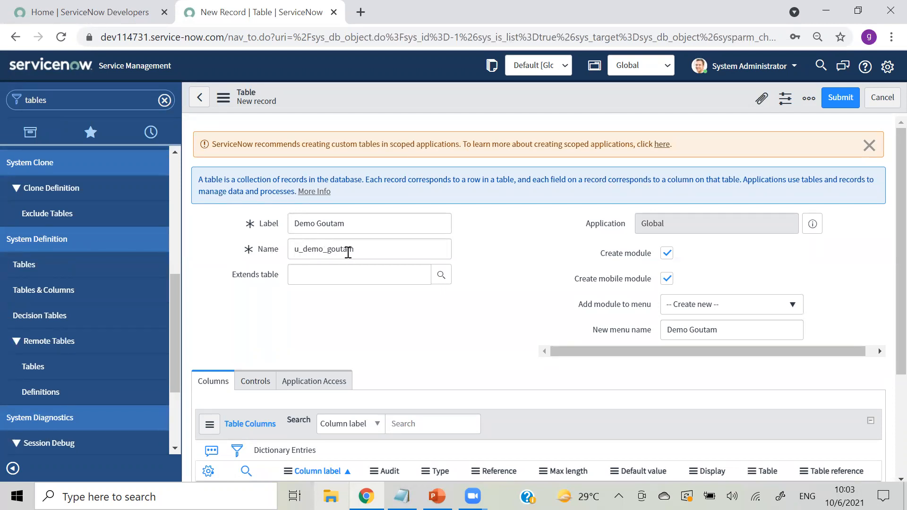
left_click_drag(357, 252, 303, 251)
left_click(296, 300)
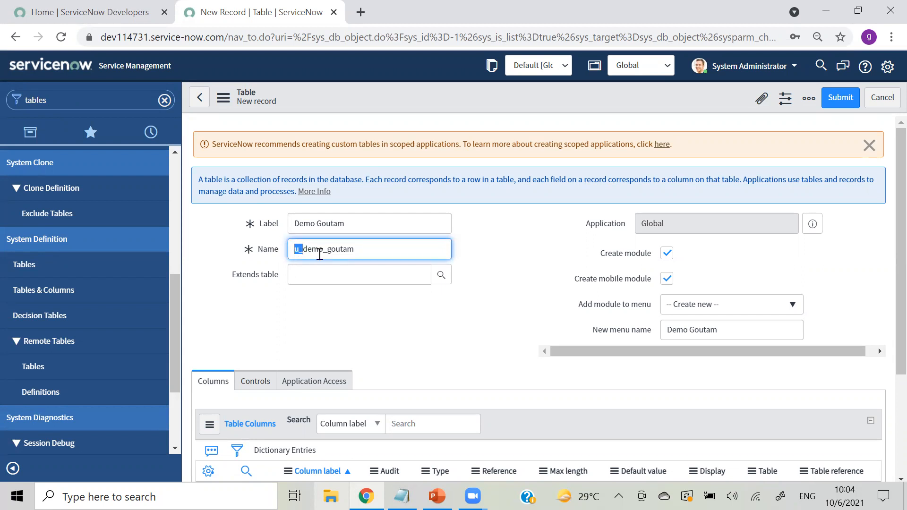
left_click(553, 273)
Set the new table to extend the Task table and dismiss the scoped-application recommendation notice.
left_click(335, 282)
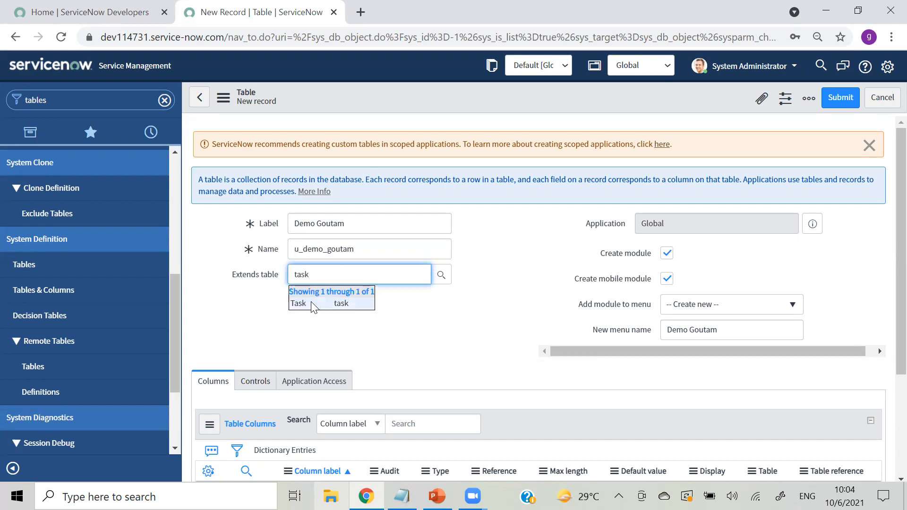
left_click(312, 302)
left_click(562, 324)
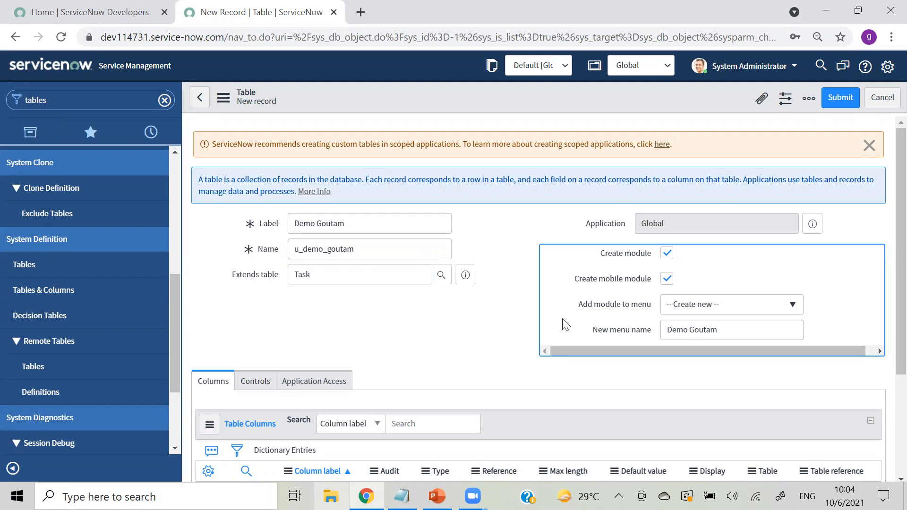
scroll(887, 213, "down", 1)
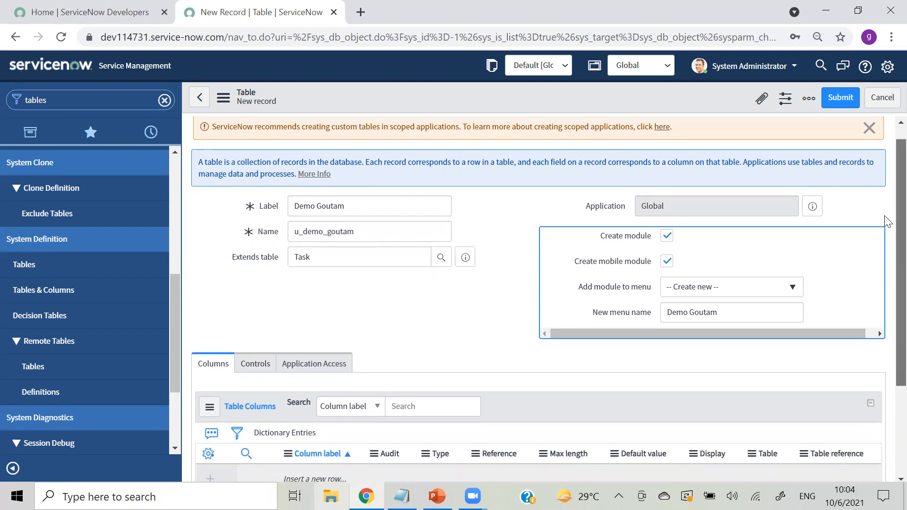
left_click(868, 127)
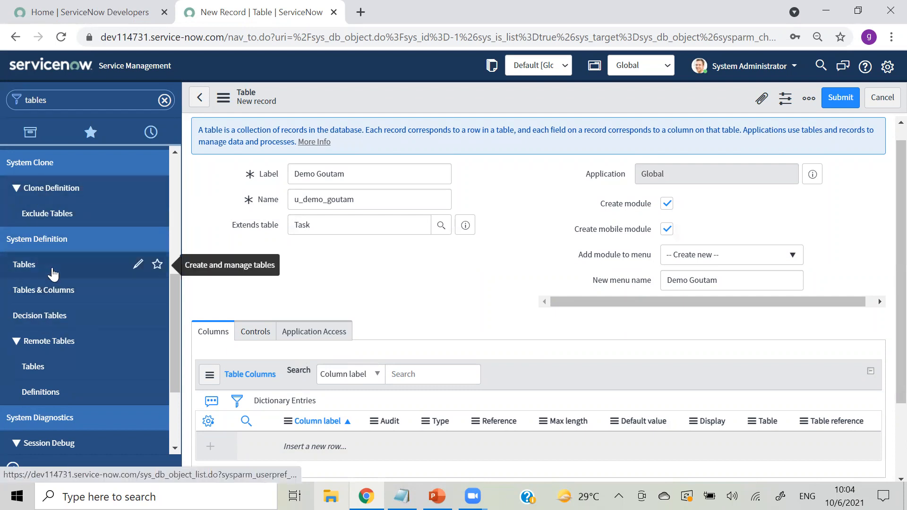
Review the Create module, Add module to menu and New menu name options of the new table.
left_click(666, 204)
left_click(666, 204)
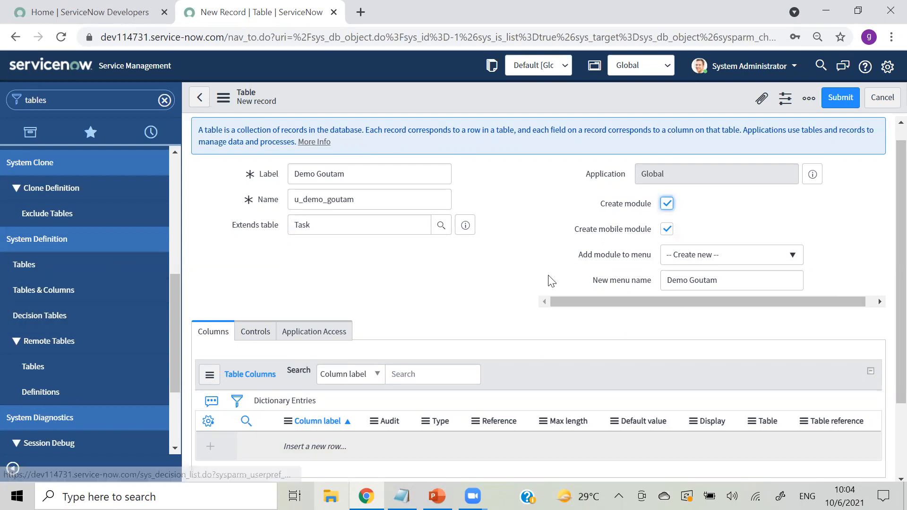
left_click(701, 260)
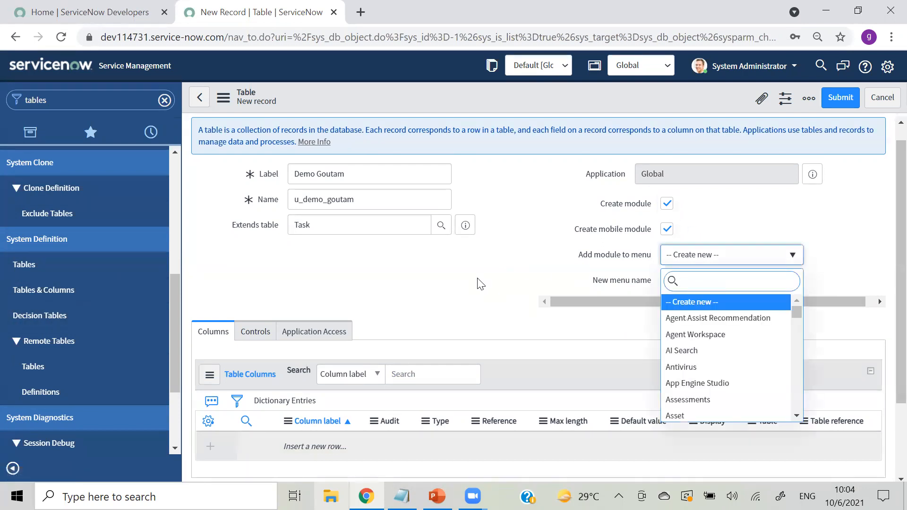
left_click(511, 263)
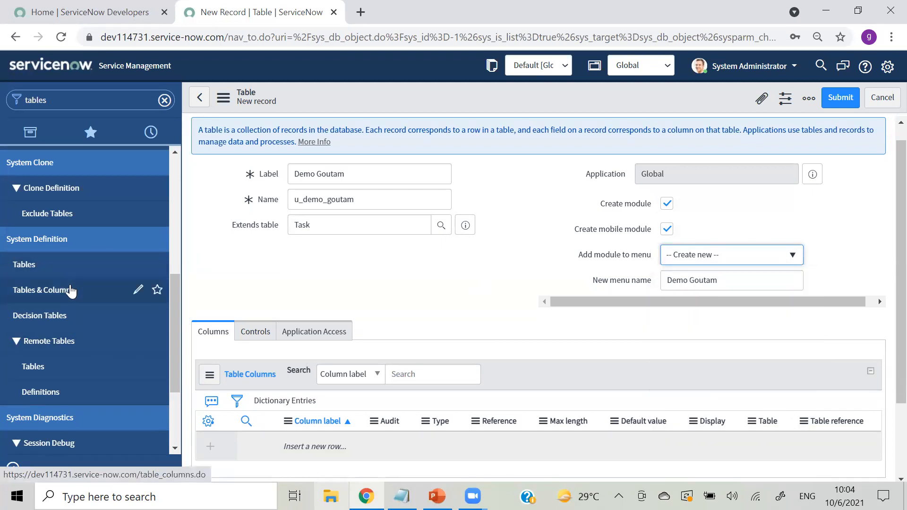
left_click(728, 280)
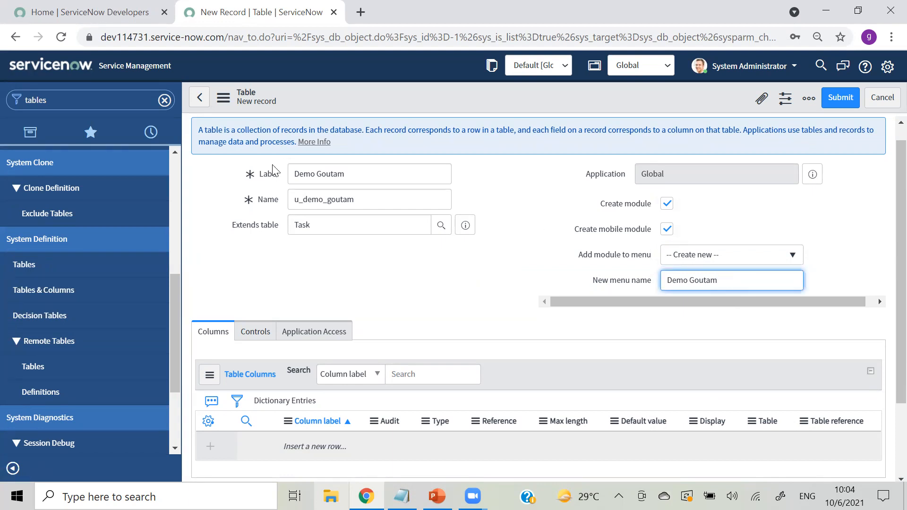
left_click(521, 296)
Save the new table record while staying on its form.
left_click_drag(885, 172, 888, 151)
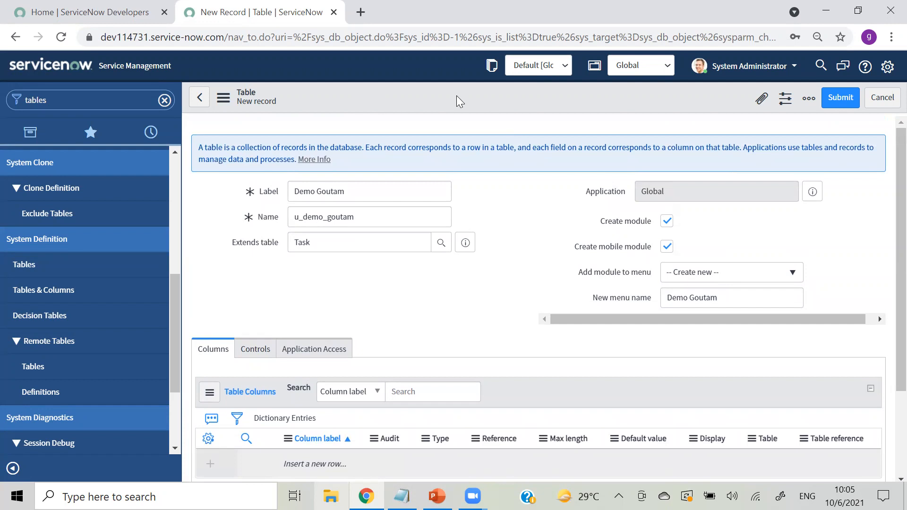
right_click(478, 98)
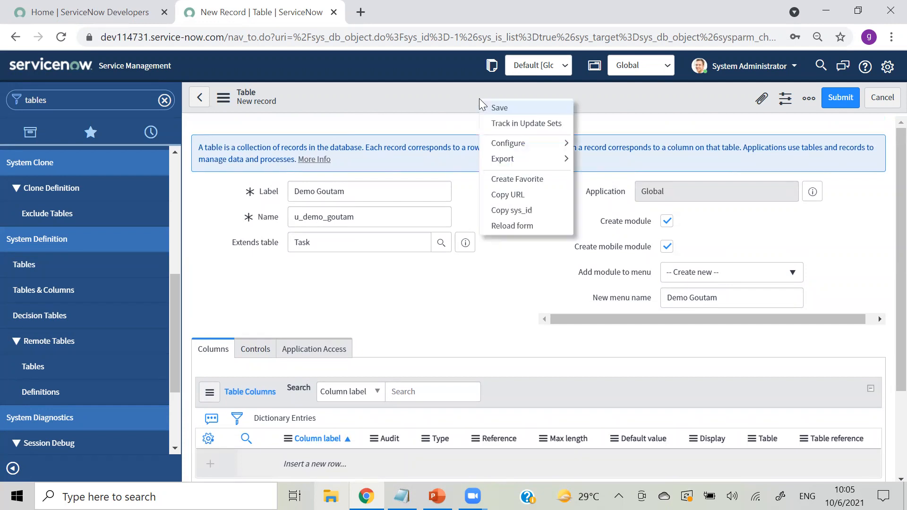
left_click(490, 107)
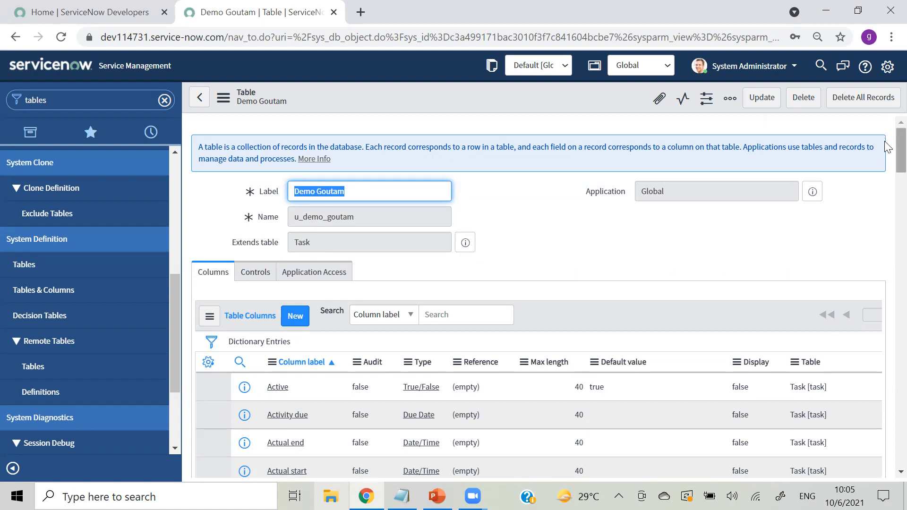
Examine the saved table's column list, including the fields that come from the Task table.
scroll(886, 142, "down", 4)
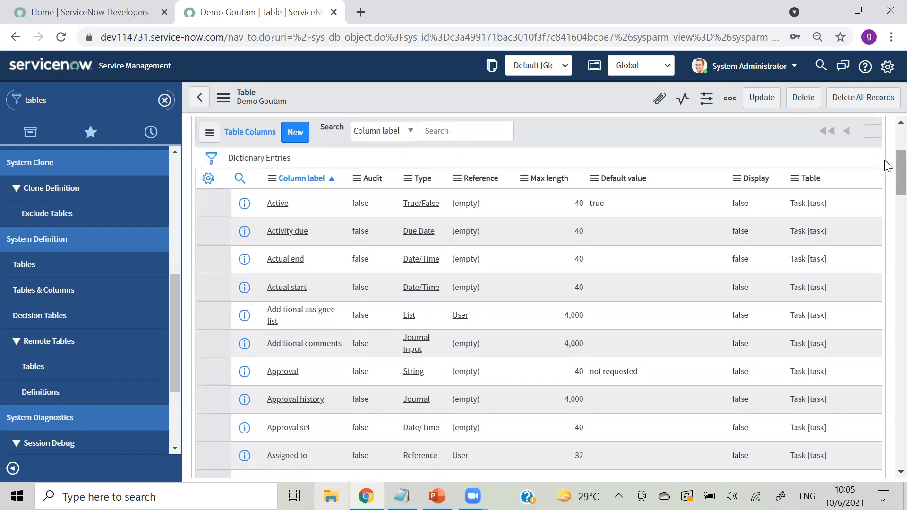
scroll(885, 158, "up", 2)
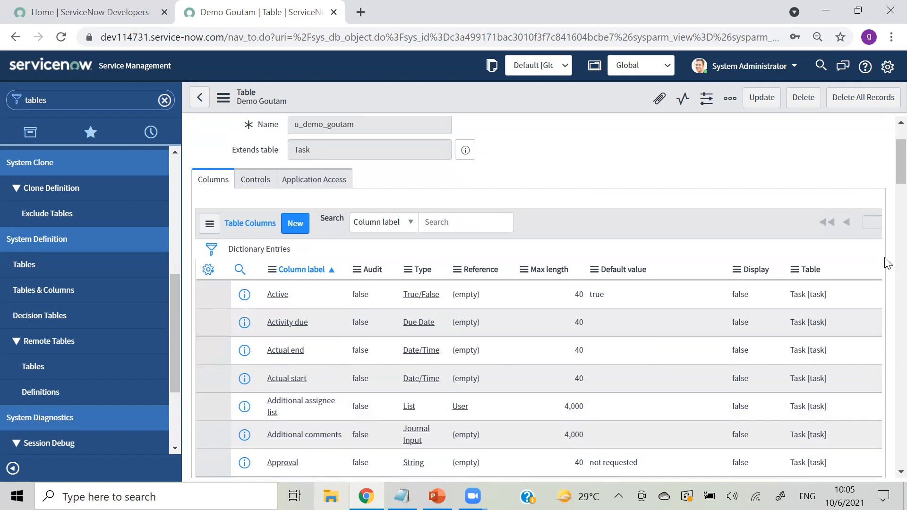
scroll(884, 237, "down", 12)
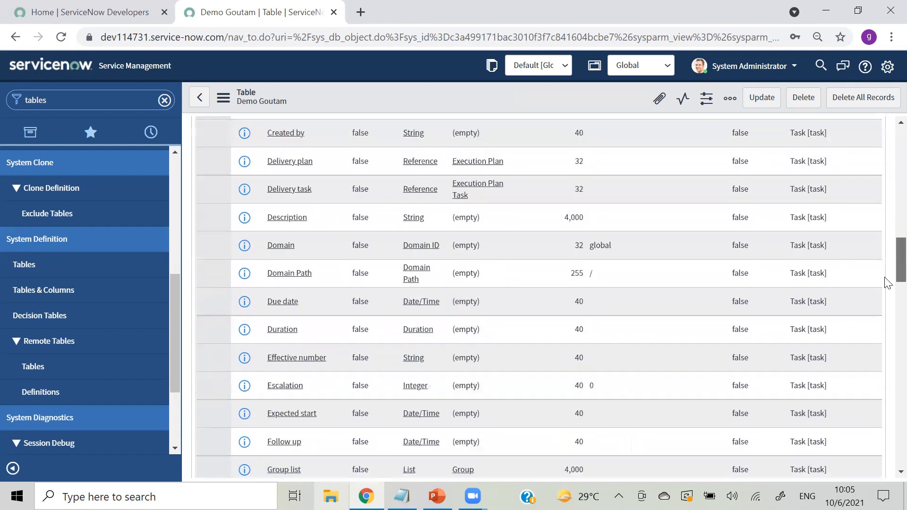
scroll(887, 282, "down", 20)
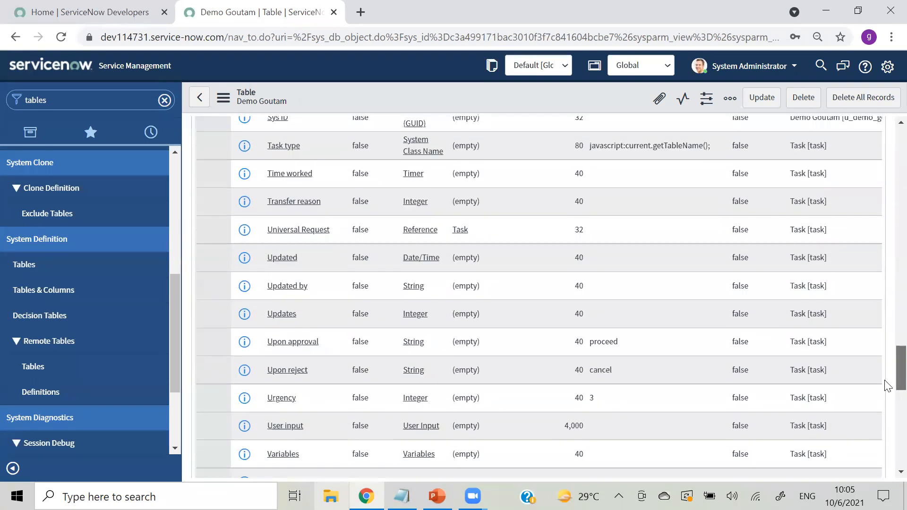
scroll(888, 382, "down", 10)
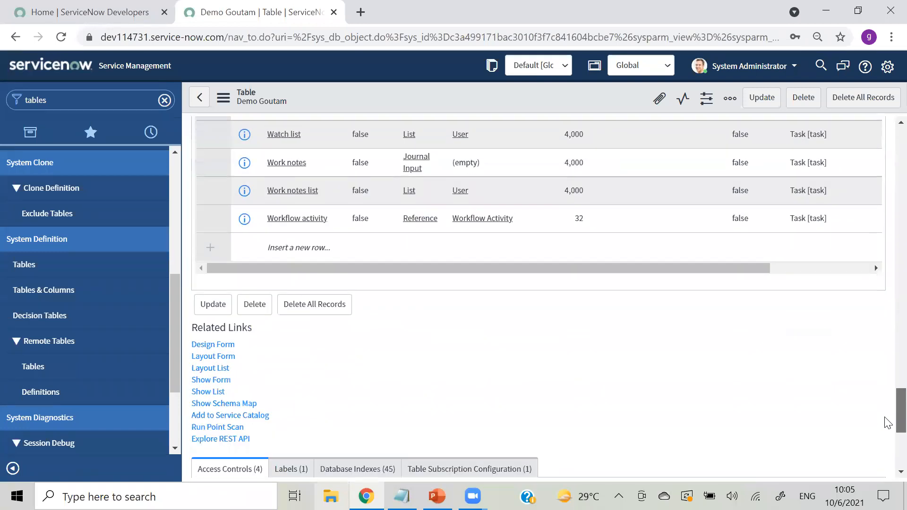
scroll(662, 265, "right", 3)
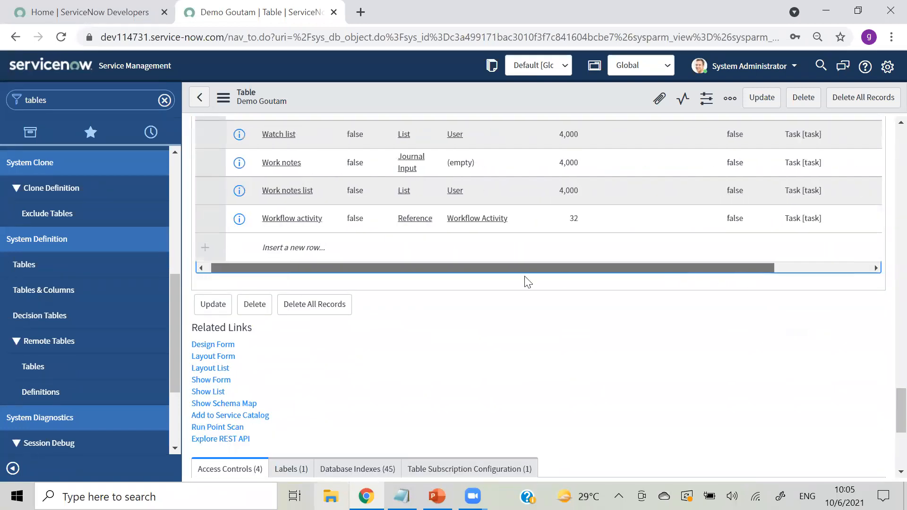
scroll(567, 278, "left", 3)
scroll(886, 331, "up", 10)
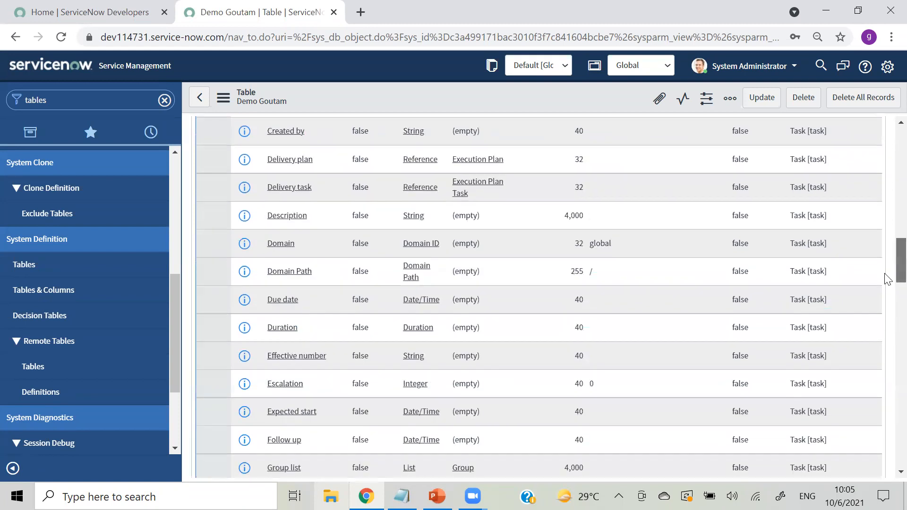
scroll(886, 279, "up", 10)
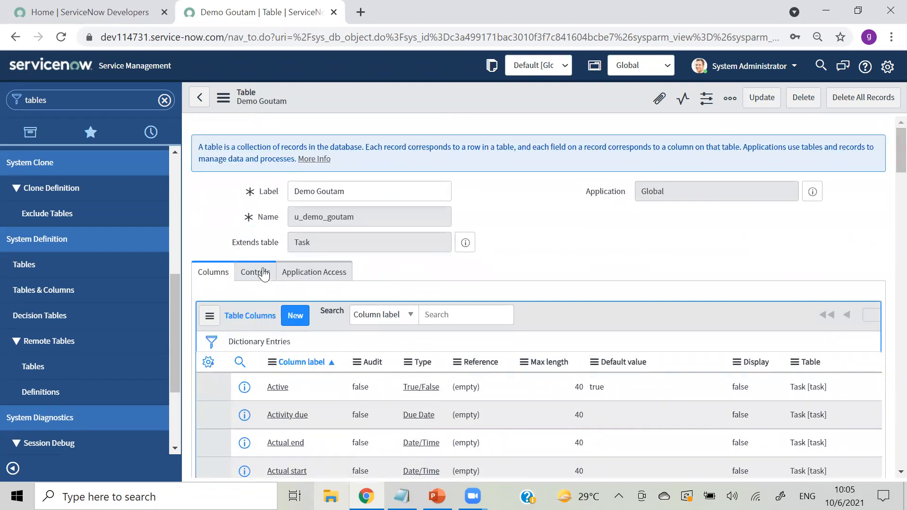
Examine the table's Controls and Application Access settings.
left_click(263, 273)
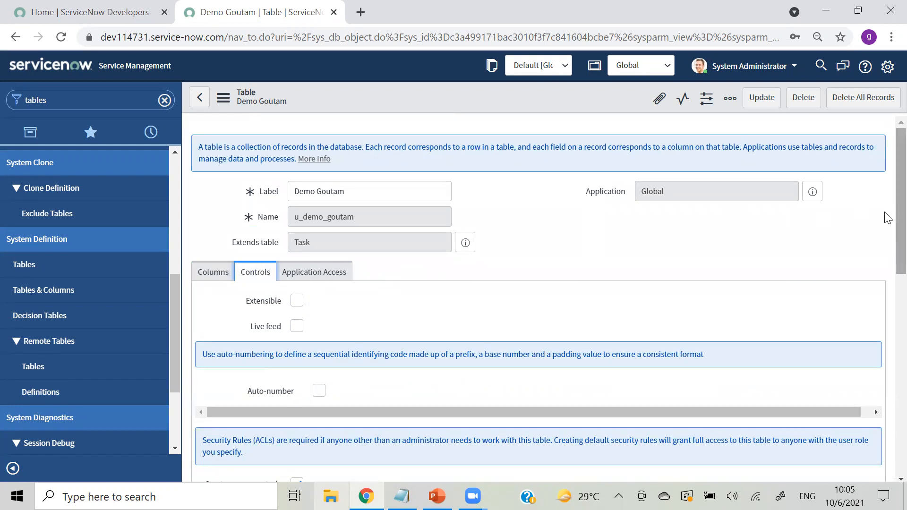
scroll(886, 211, "down", 1)
left_click(317, 234)
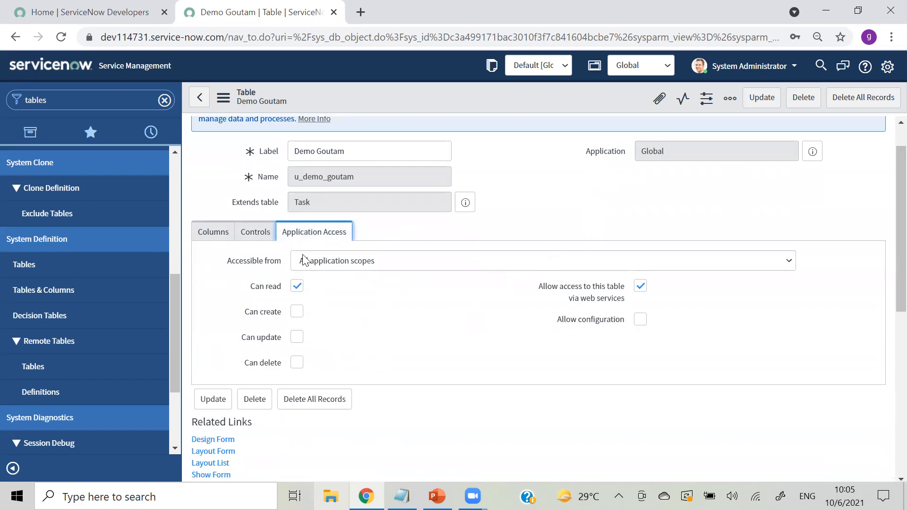
left_click(255, 233)
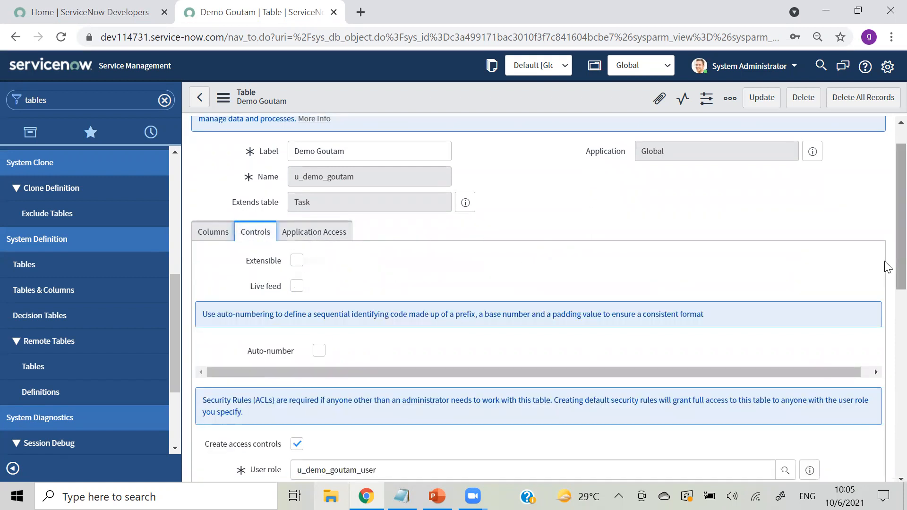
Enable auto-numbering for the table, keeping the prefix DEM, starting number 1000 and 7 digits.
scroll(887, 267, "down", 2)
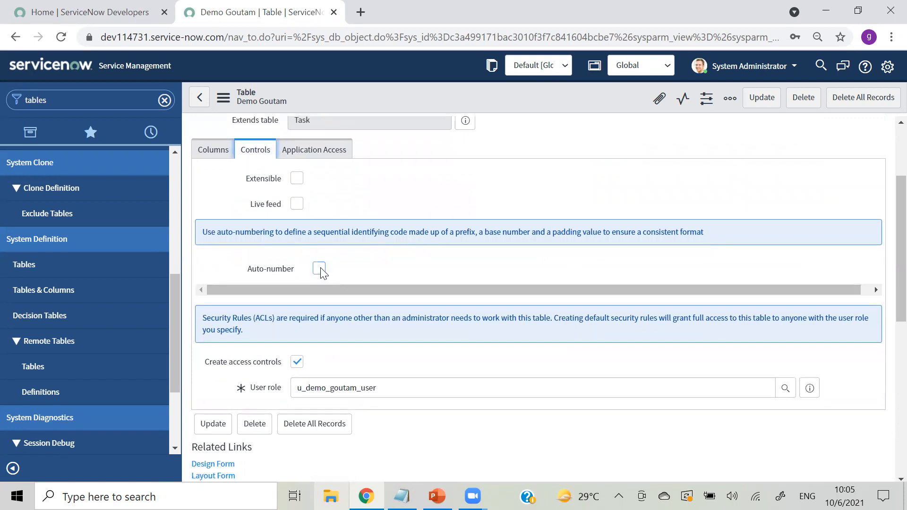
left_click(319, 269)
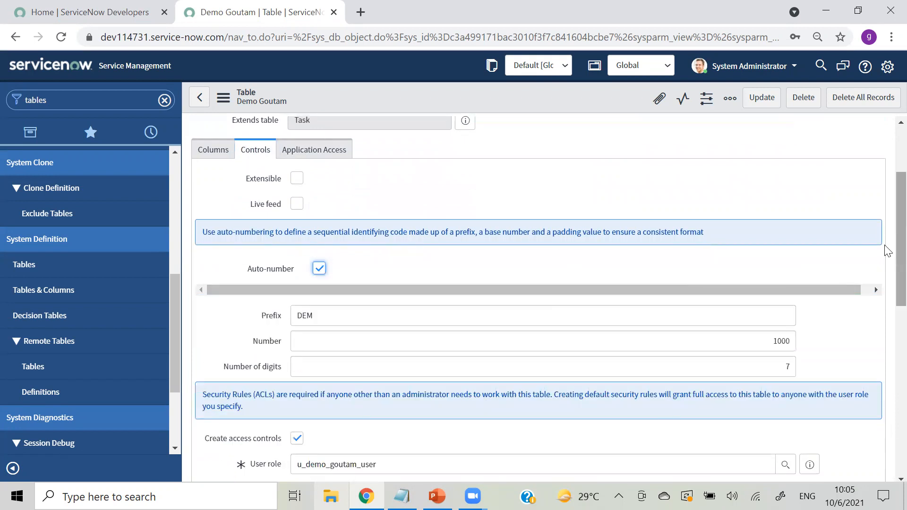
scroll(887, 274, "down", 2)
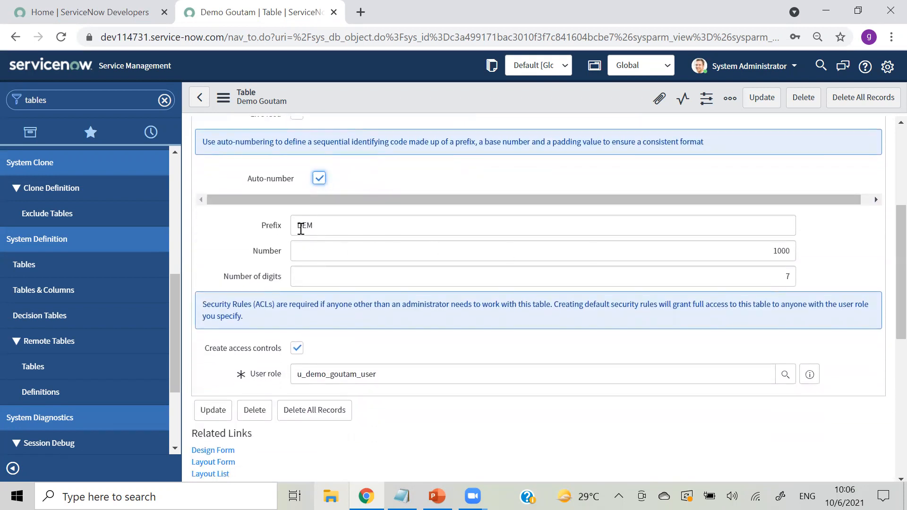
left_click(319, 225)
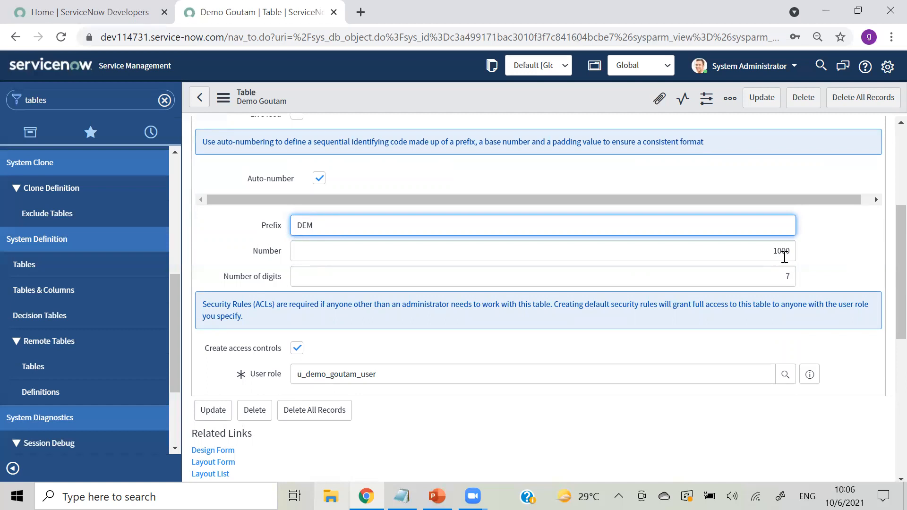
left_click_drag(766, 251, 792, 278)
left_click(823, 275)
Save the table's auto-numbering settings while staying on the table form.
left_click_drag(896, 280, 896, 409)
left_click_drag(893, 332, 885, 189)
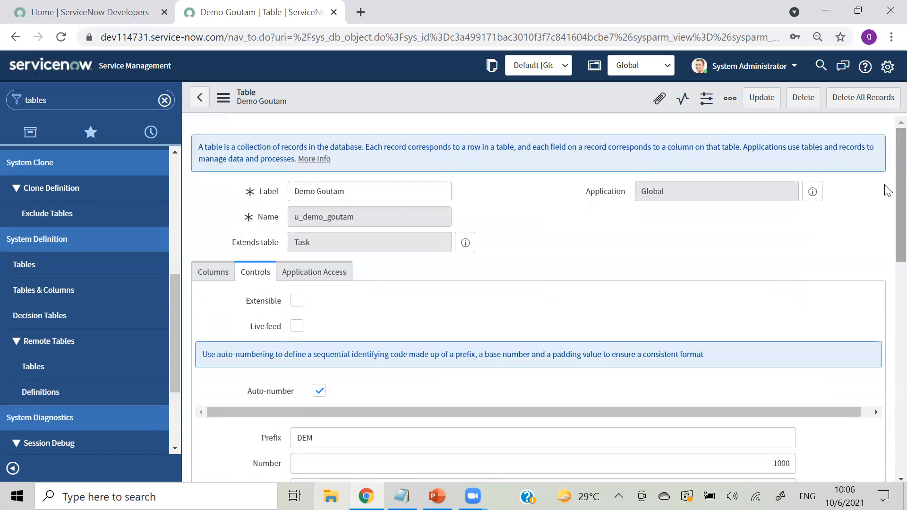
right_click(365, 89)
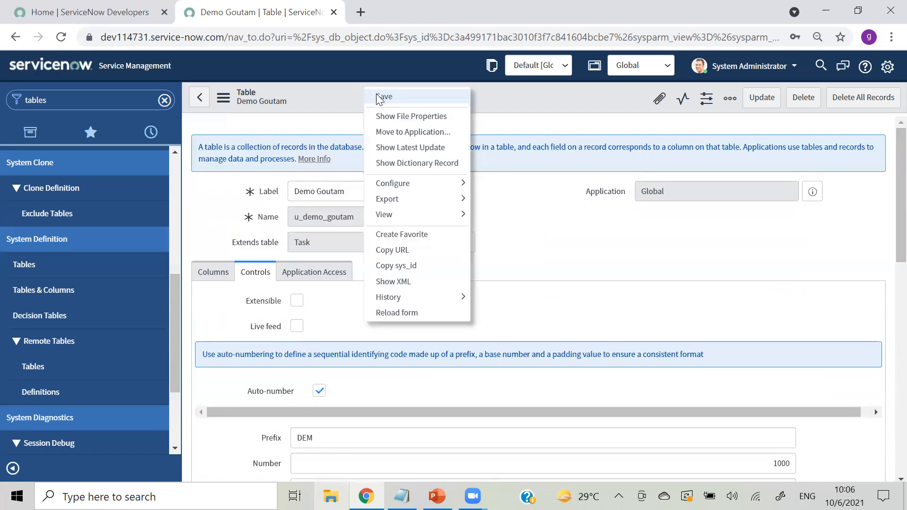
left_click(383, 96)
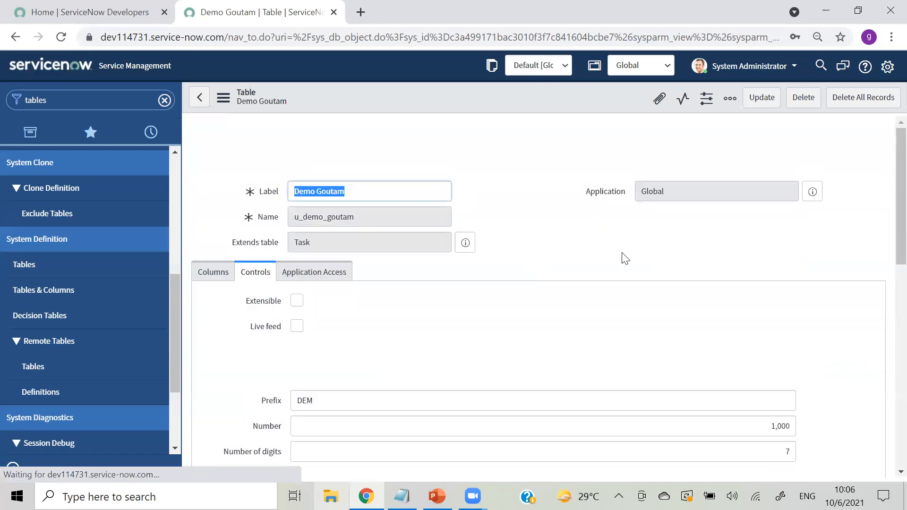
Review the saved Prefix, Number and Number of digits fields, the Create access controls option and the User role.
scroll(885, 170, "down", 4)
scroll(884, 227, "up", 2)
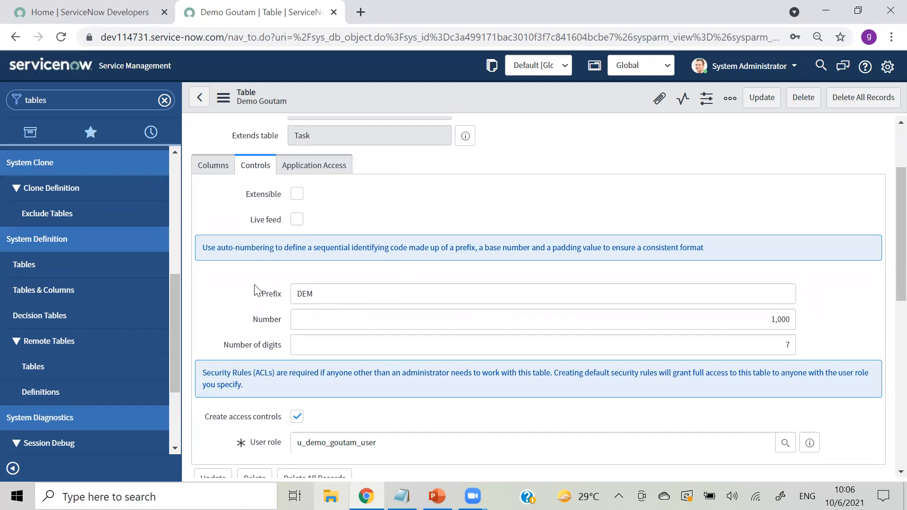
left_click_drag(256, 298, 265, 323)
left_click(236, 314)
scroll(884, 228, "down", 3)
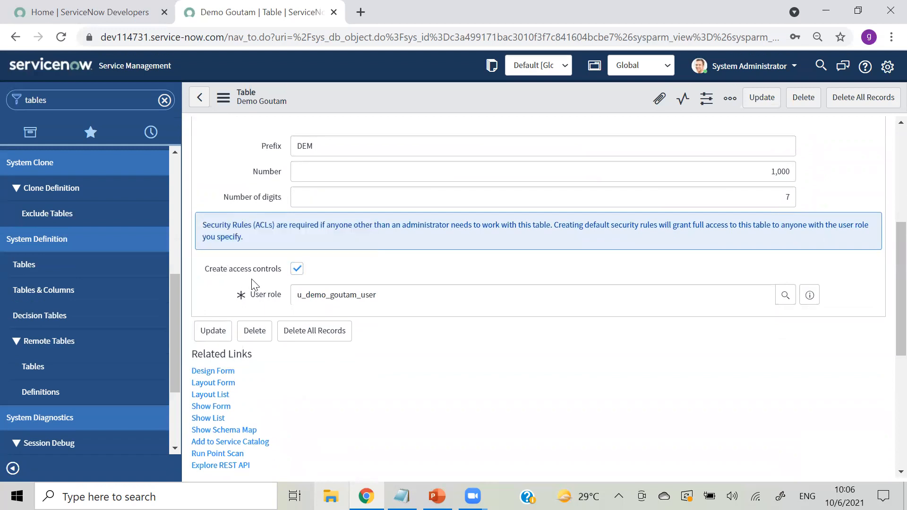
left_click_drag(378, 296, 296, 302)
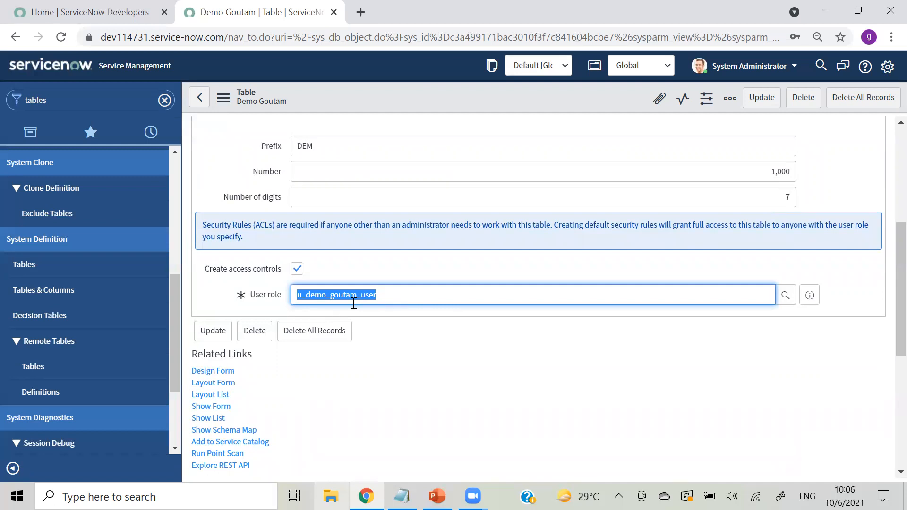
left_click(400, 352)
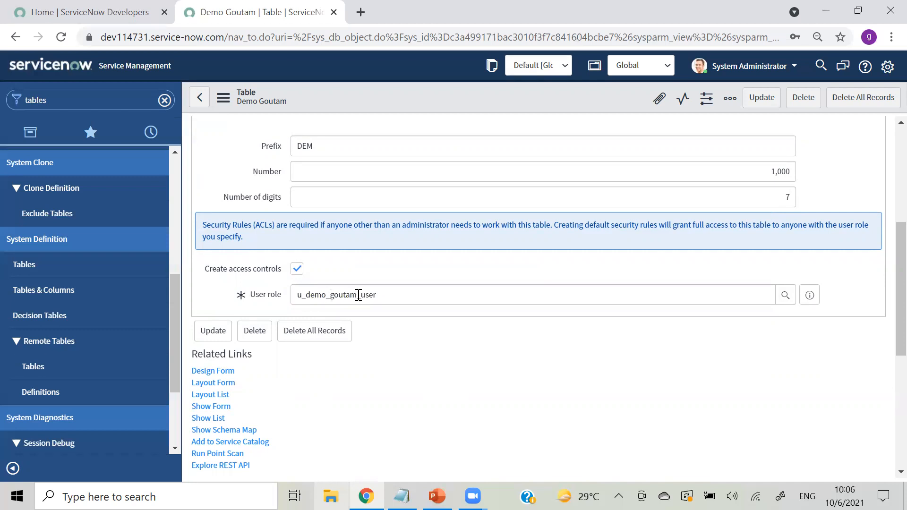
left_click_drag(356, 295, 289, 298)
left_click(488, 368)
left_click(340, 296)
left_click_drag(341, 296, 289, 297)
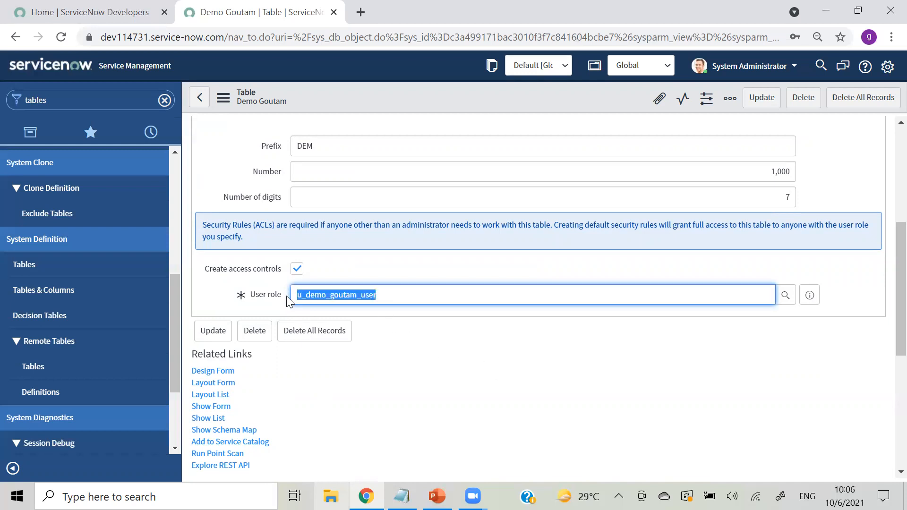
left_click(420, 362)
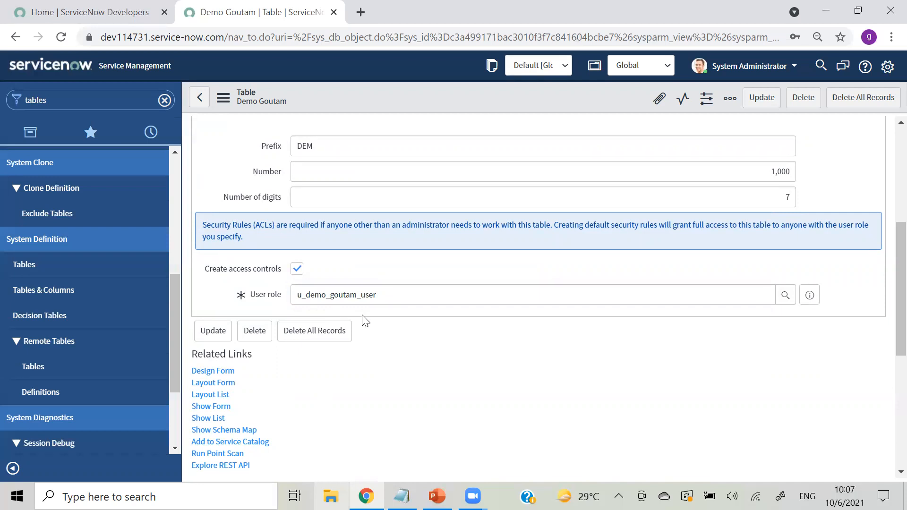
Examine the operations in the table's Access Controls list, plus its Labels, Database Indexes and Table Subscription Configuration lists.
left_click_drag(884, 253, 887, 374)
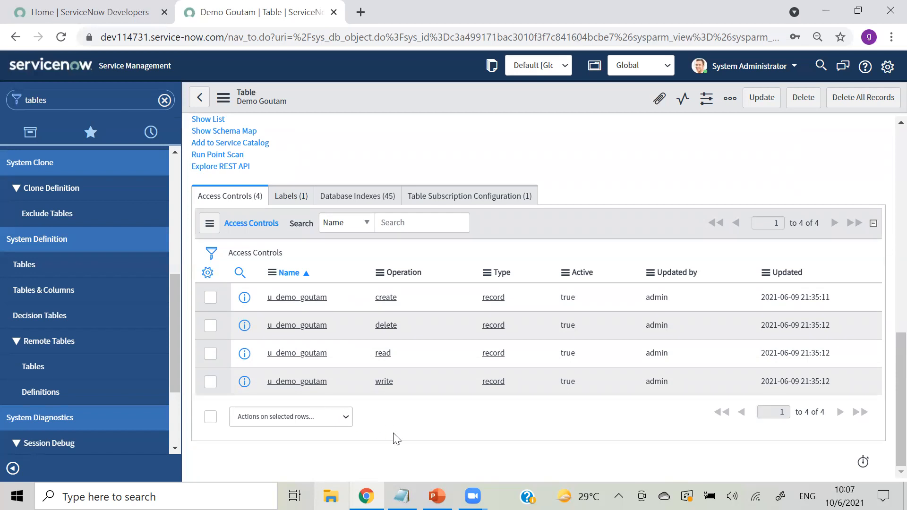
left_click_drag(401, 294, 372, 325)
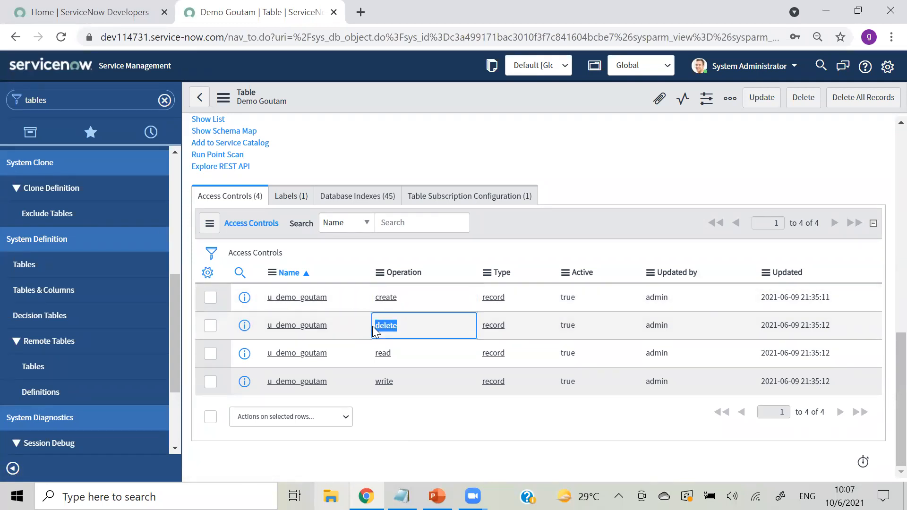
left_click_drag(401, 355, 374, 355)
left_click_drag(401, 383, 370, 388)
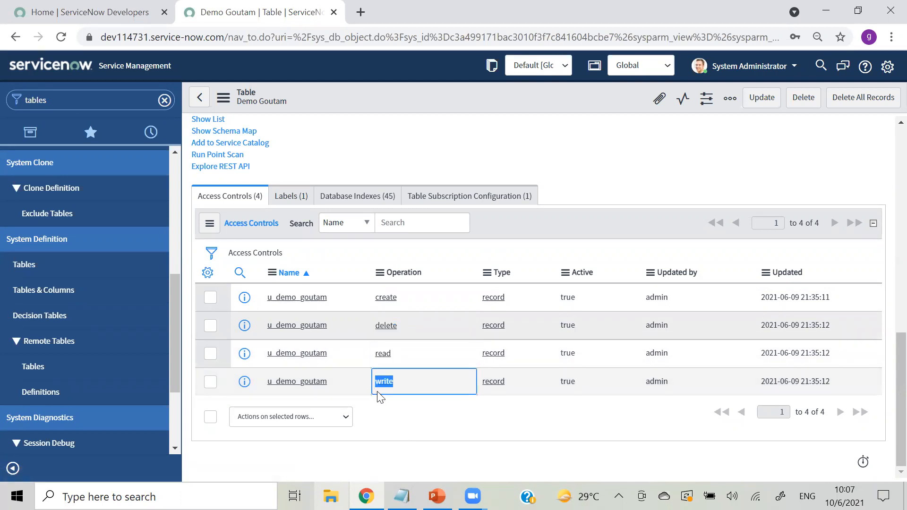
left_click(399, 432)
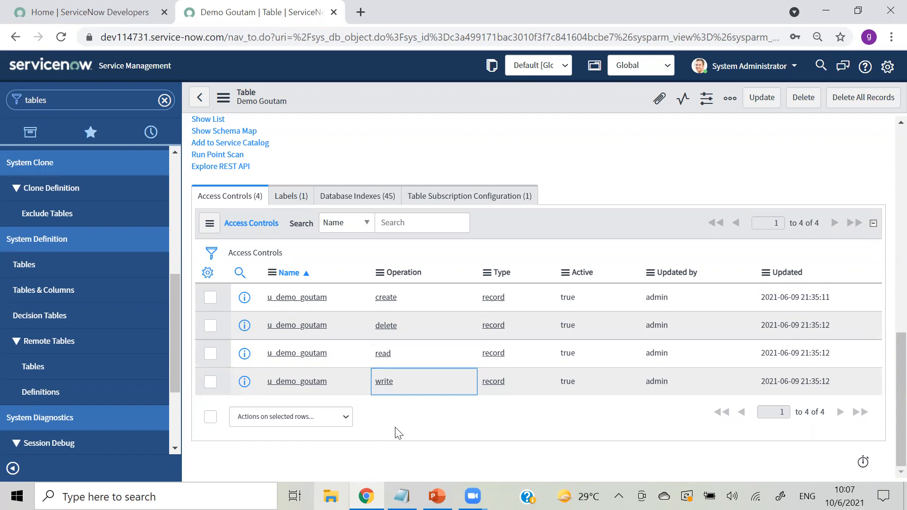
left_click(289, 196)
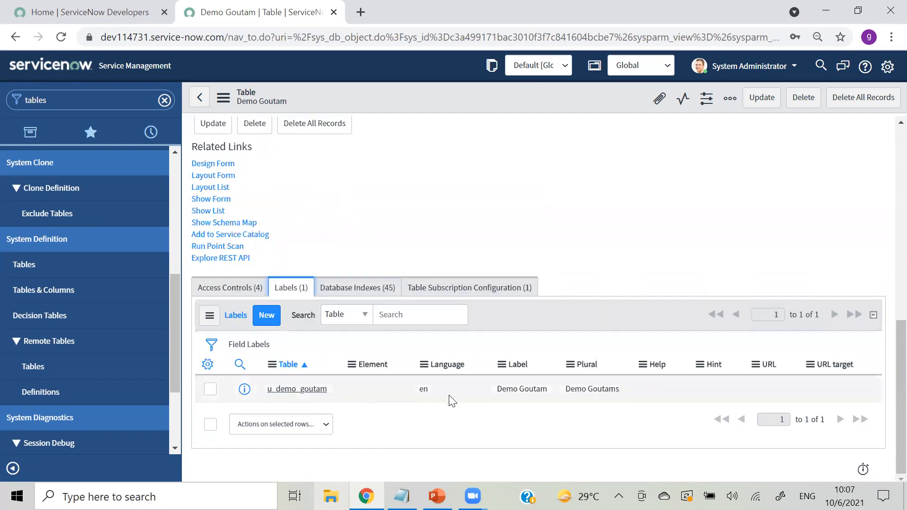
left_click(356, 293)
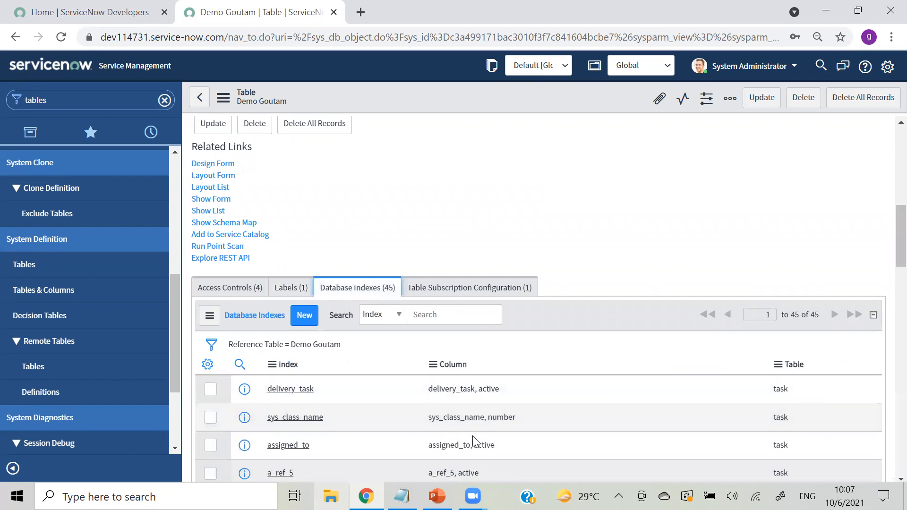
left_click(462, 290)
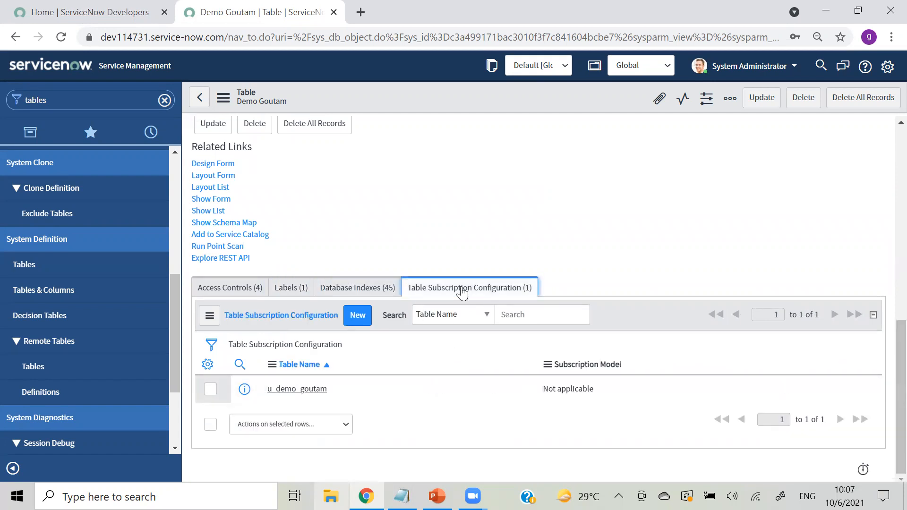
left_click(221, 289)
scroll(888, 307, "up", 2)
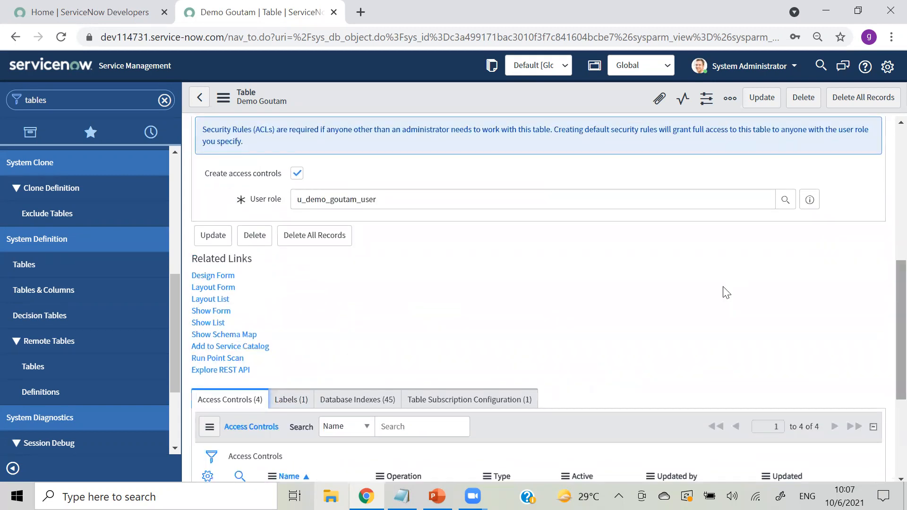
Duplicate the table's browser tab and, in the copy, find the new table's module by name and open its record list.
right_click(191, 17)
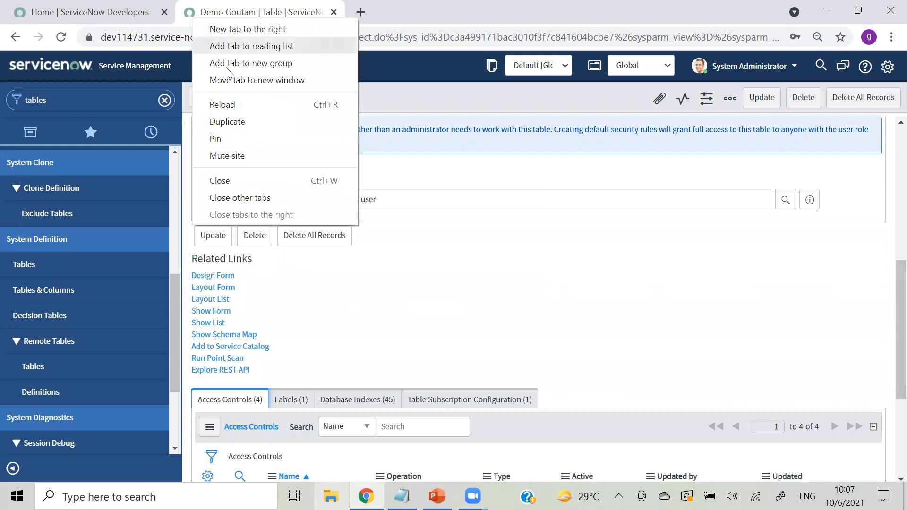
left_click(227, 122)
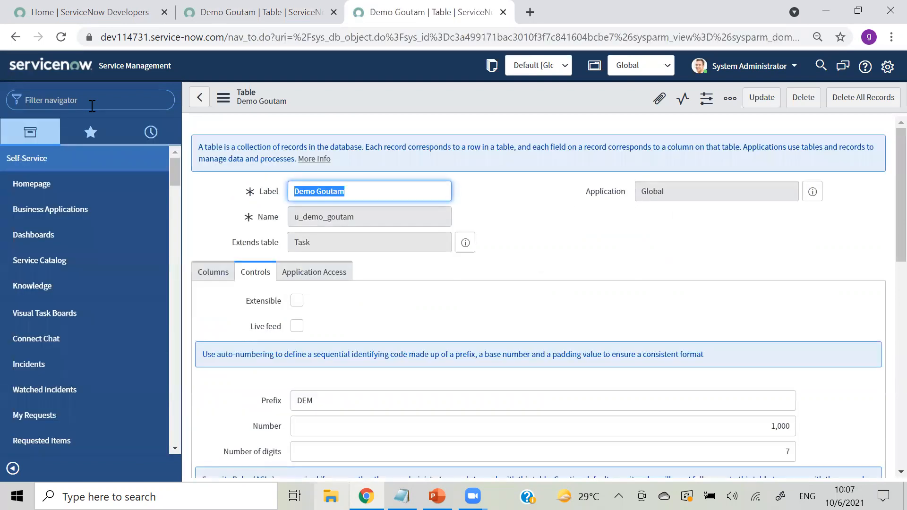
left_click(92, 103)
type("gouta,m")
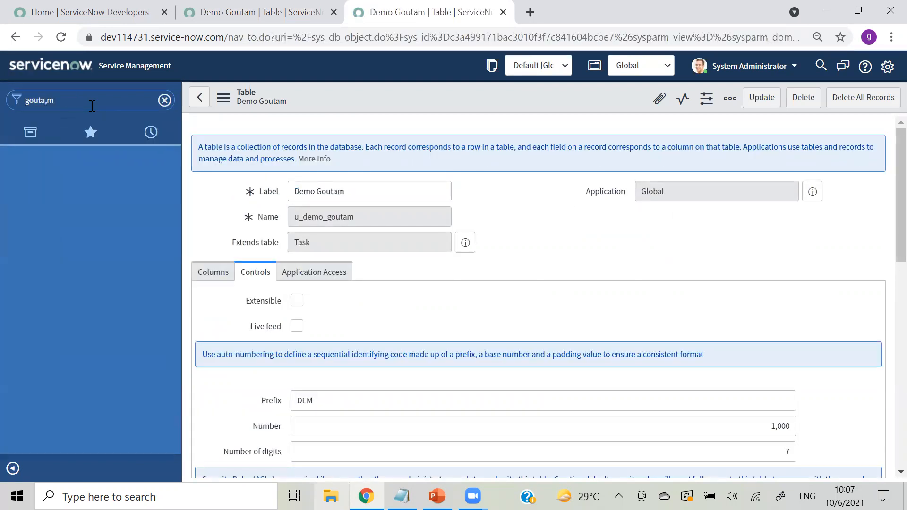
left_click(88, 104)
key("BackSpace")
key("BackSpace")
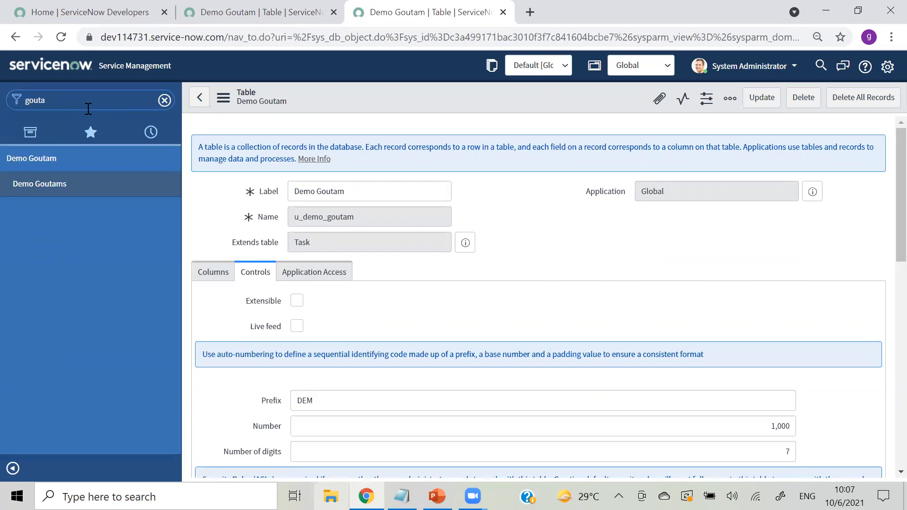
left_click(28, 186)
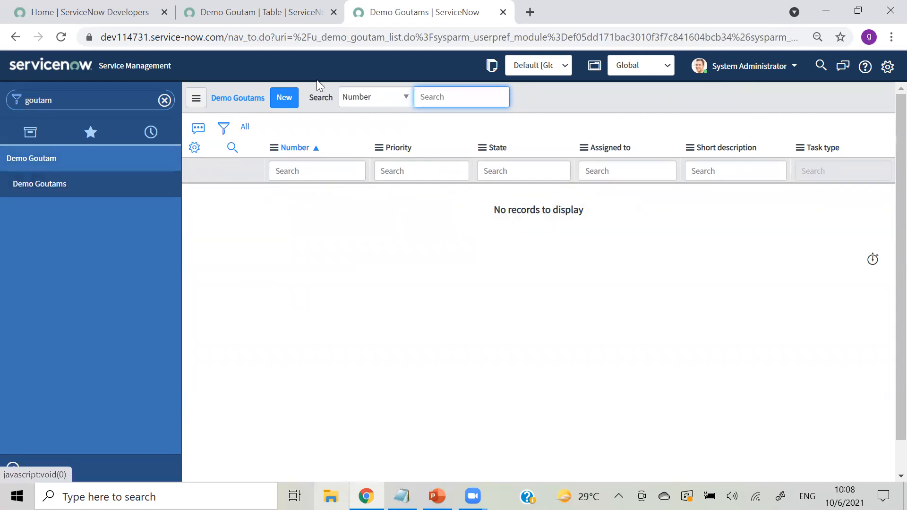
Start a new record in the custom table and examine the prefix and digits of its auto-generated number.
left_click(279, 106)
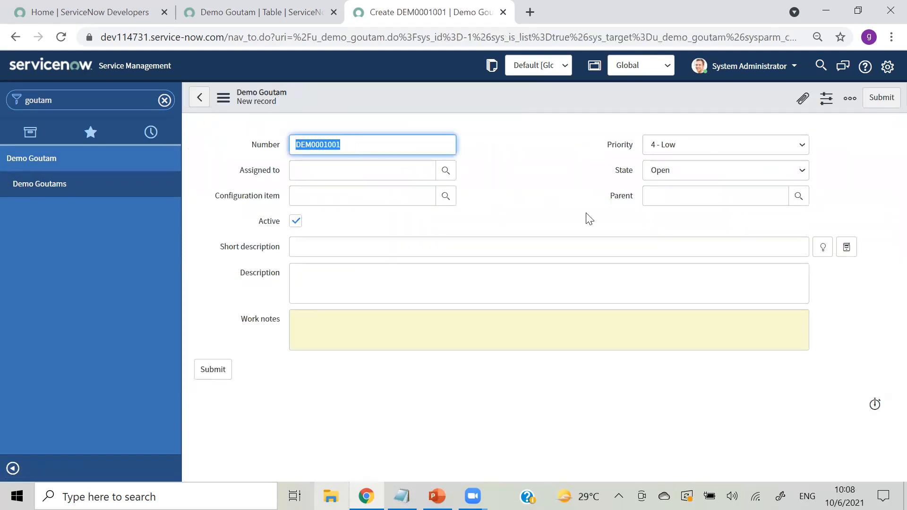
left_click(553, 196)
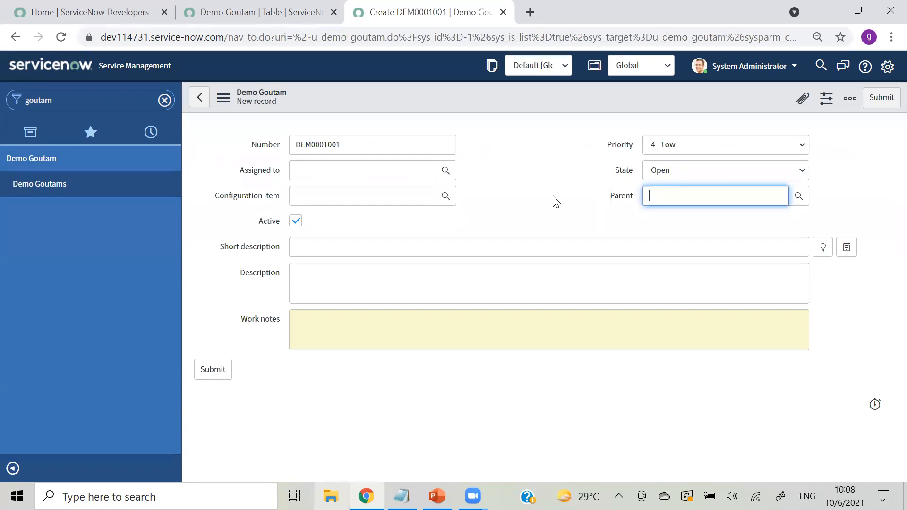
left_click_drag(295, 147, 325, 147)
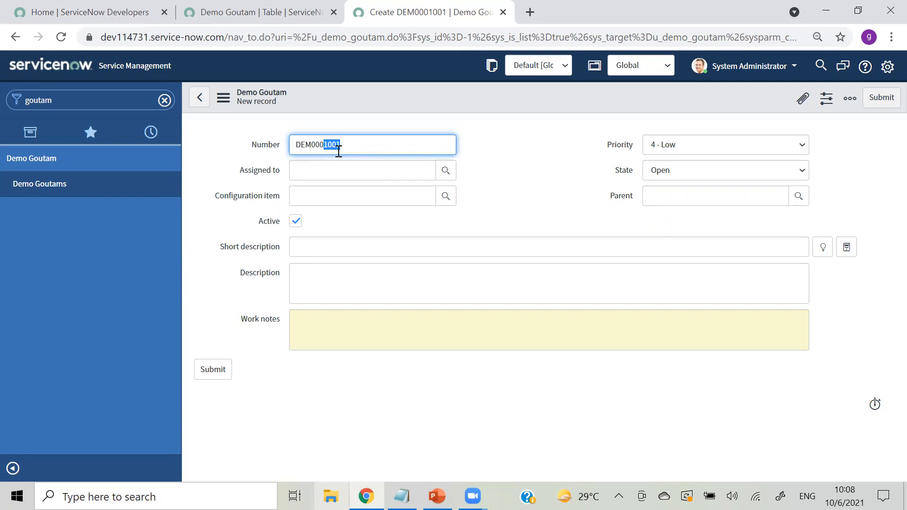
left_click(336, 119)
left_click_drag(311, 144, 322, 144)
left_click(543, 156)
left_click_drag(350, 138, 312, 146)
left_click(215, 173)
left_click(293, 171)
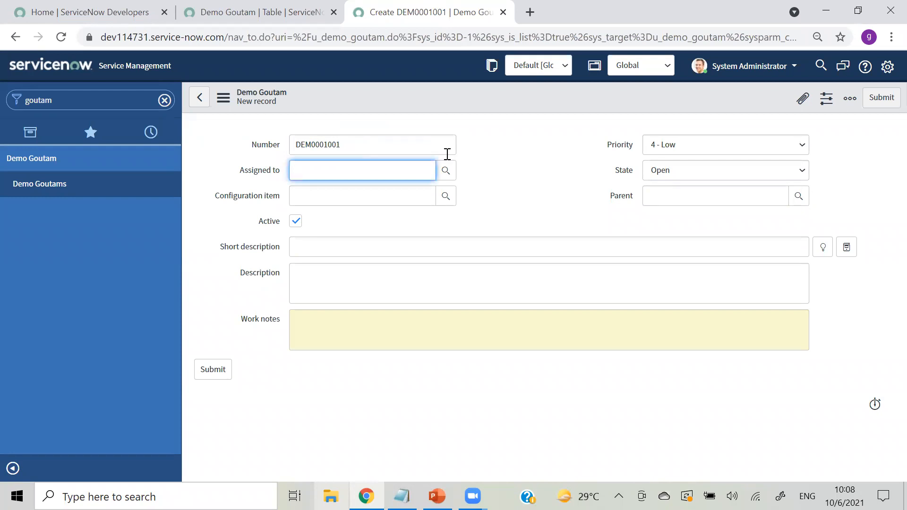
Fill in the new record with the short description "test1" and the description "test1 Desc".
left_click(321, 247)
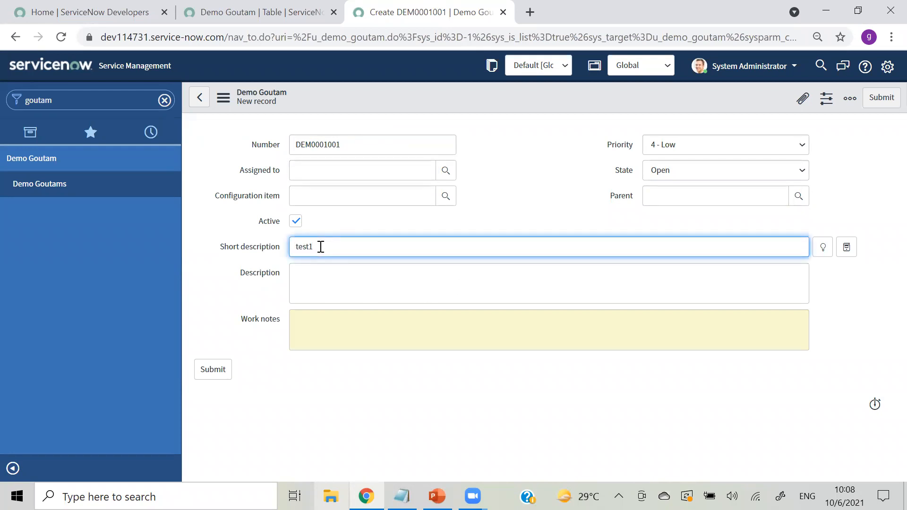
left_click(326, 284)
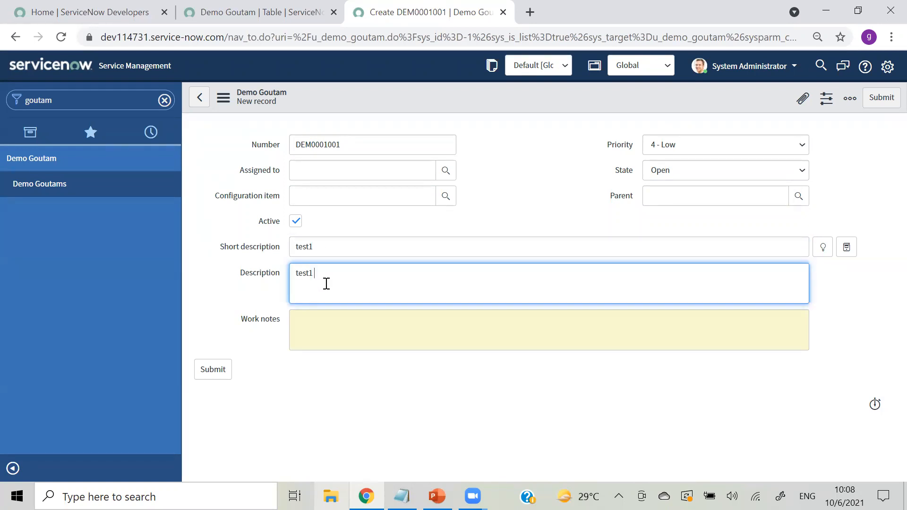
left_click(513, 159)
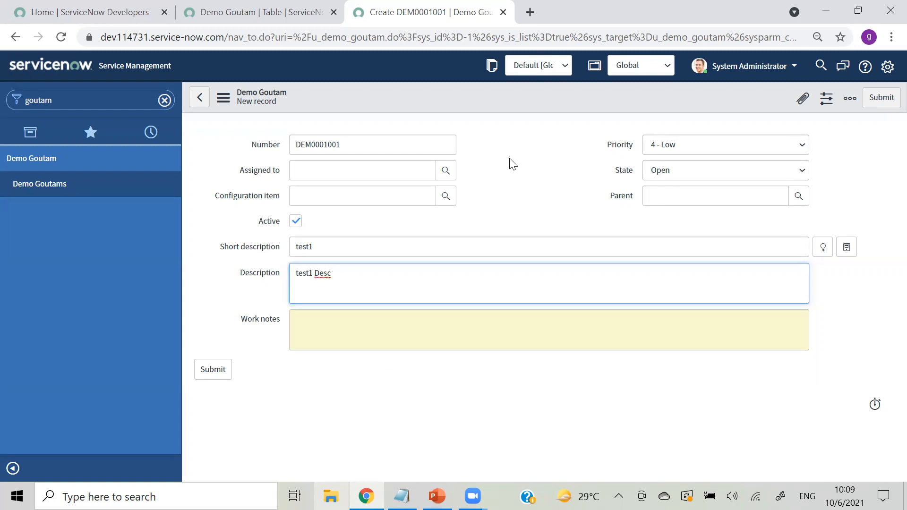
Save the new record and return to the custom table's record list.
right_click(477, 104)
left_click(499, 112)
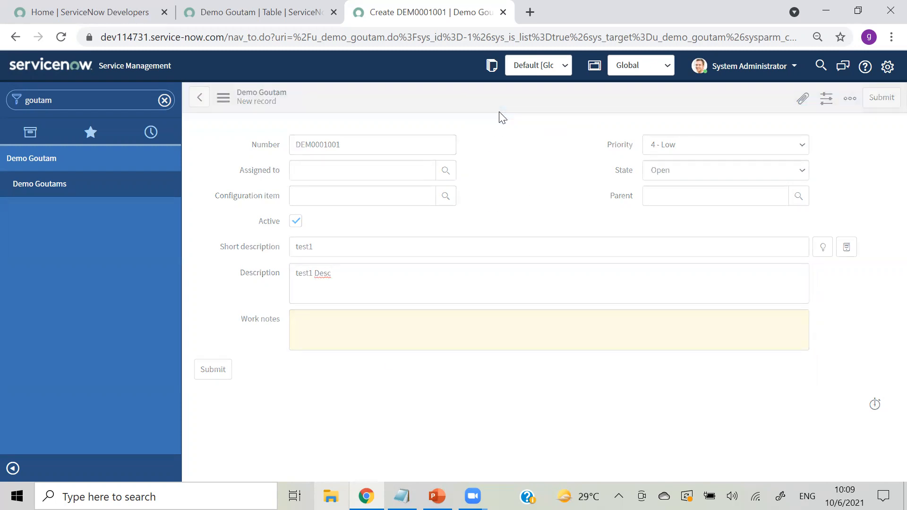
left_click(515, 217)
left_click(40, 187)
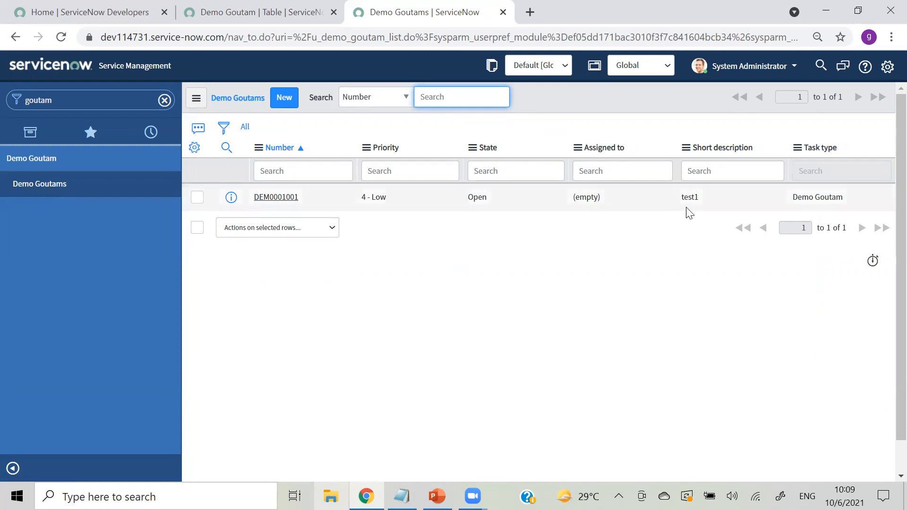
Open a new record form in the custom table to check its next auto-generated number, and return to the record list.
left_click(277, 101)
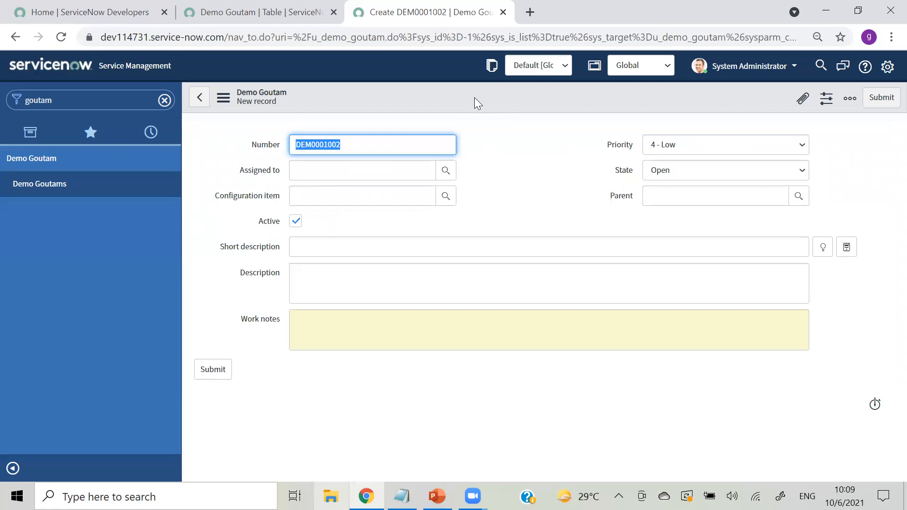
left_click(200, 98)
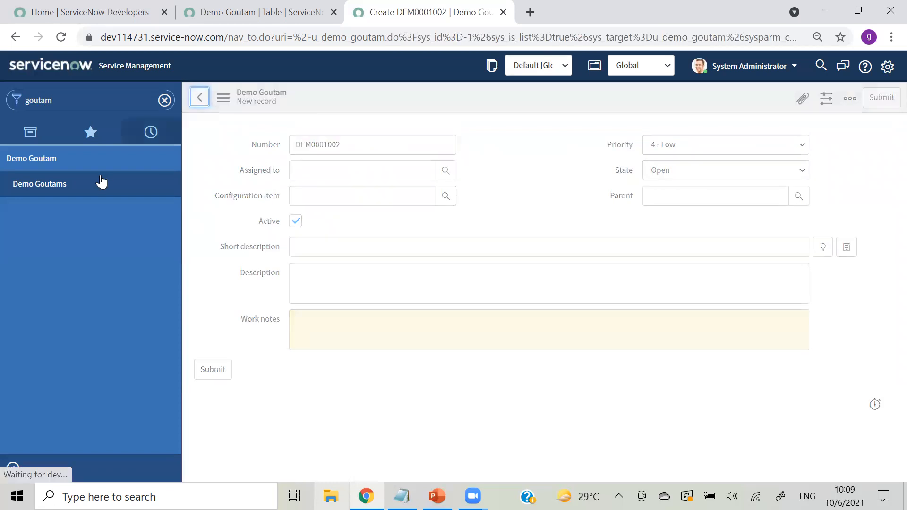
left_click(34, 186)
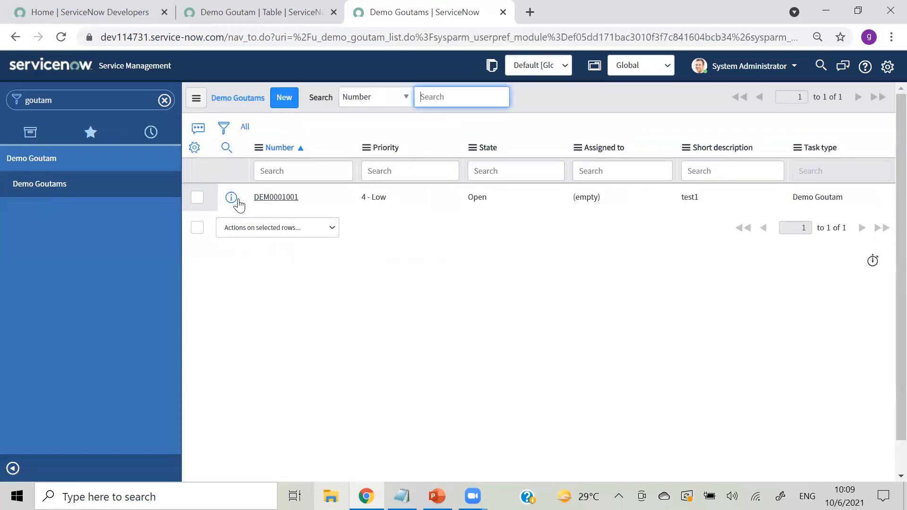
Open the test record DEM0001001 in a separate browser tab, review its fields and close that tab.
right_click(237, 200)
left_click(263, 210)
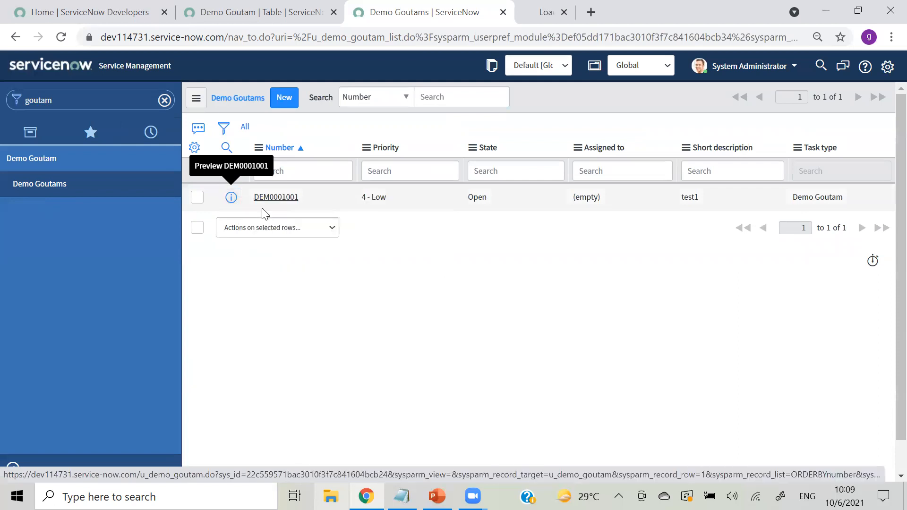
key("ctrl+Tab")
left_click(437, 152)
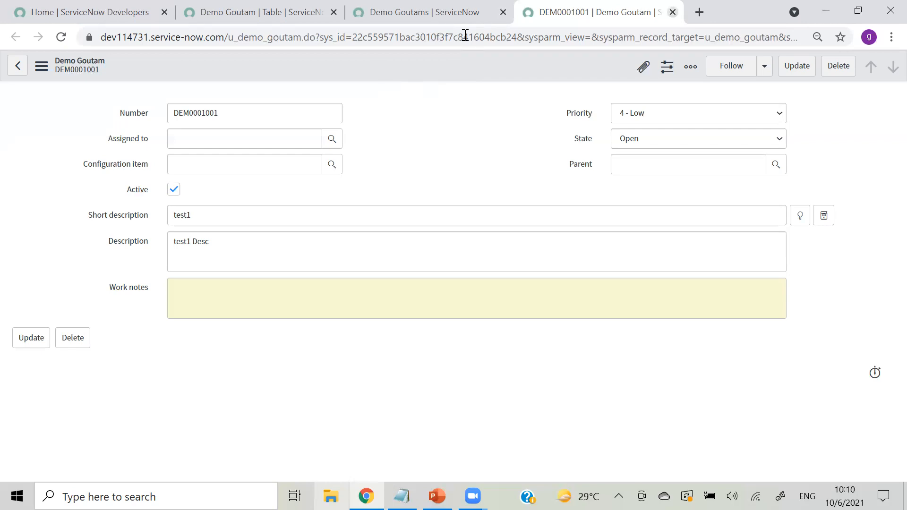
key("ctrl+w")
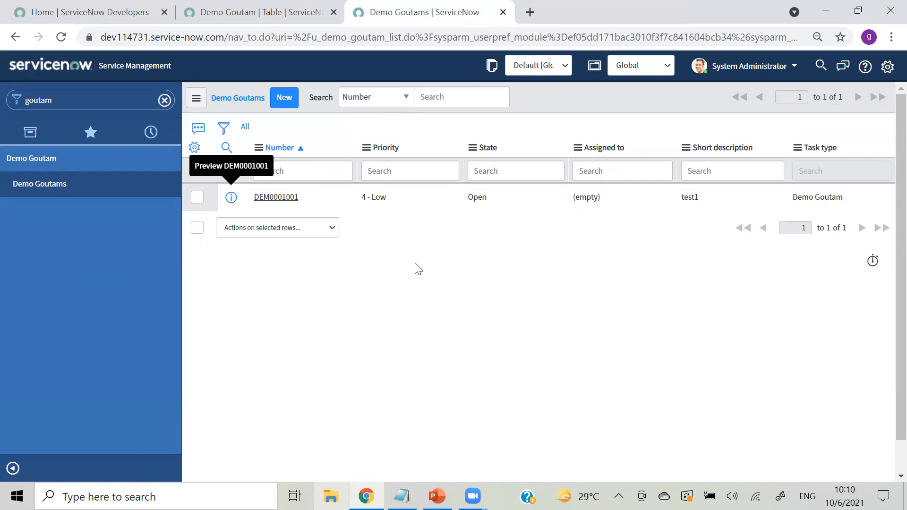
Return to the custom table's definition and start a new dictionary entry from its list of columns.
key("ctrl+shift+Tab")
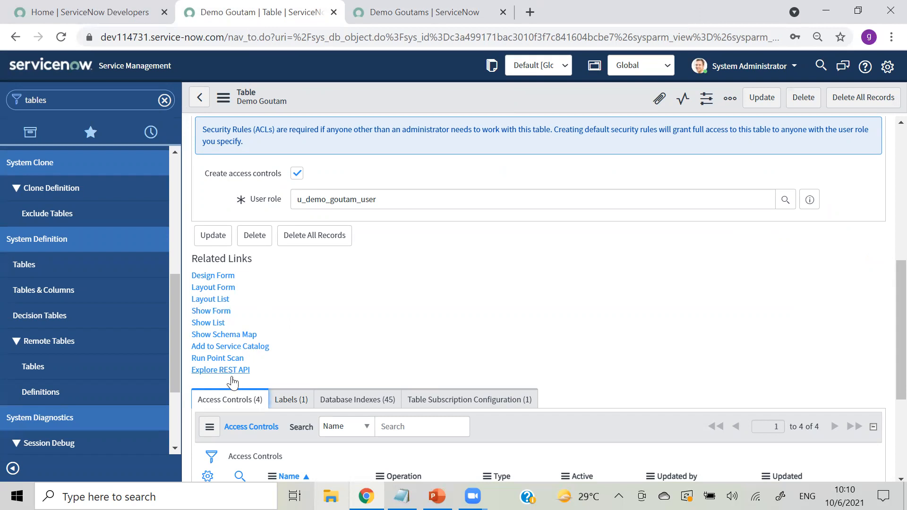
scroll(885, 284, "up", 3)
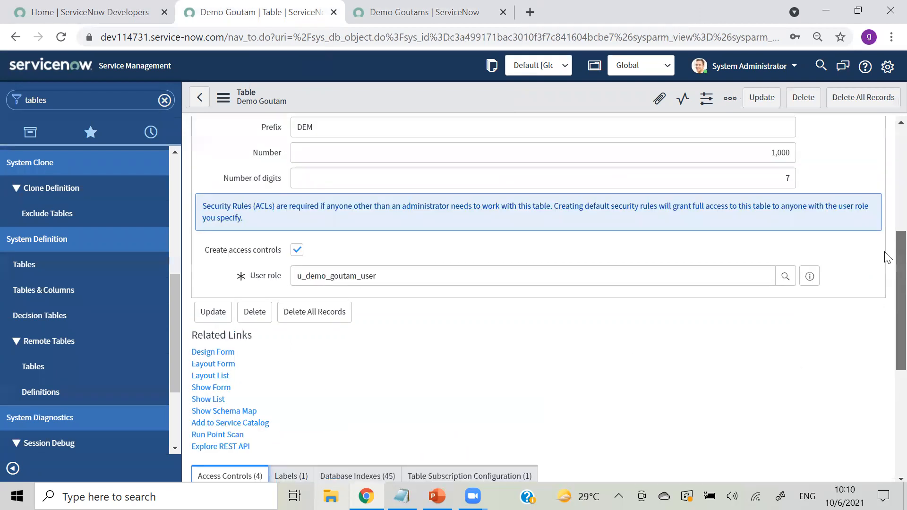
scroll(885, 218, "up", 4)
scroll(885, 255, "down", 5)
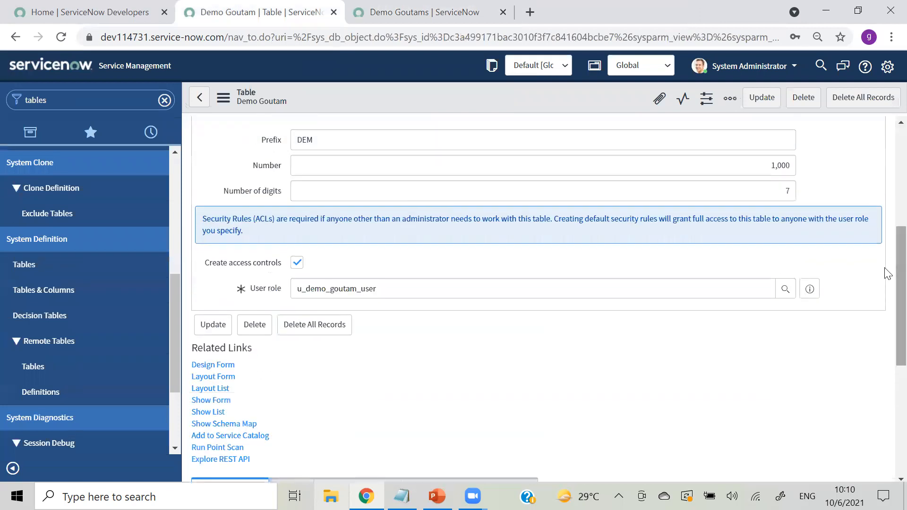
scroll(885, 273, "up", 3)
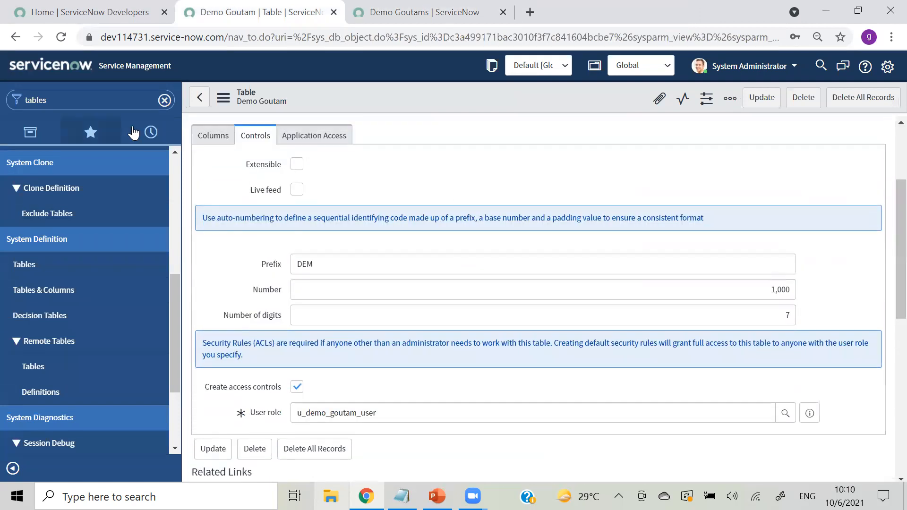
left_click(216, 138)
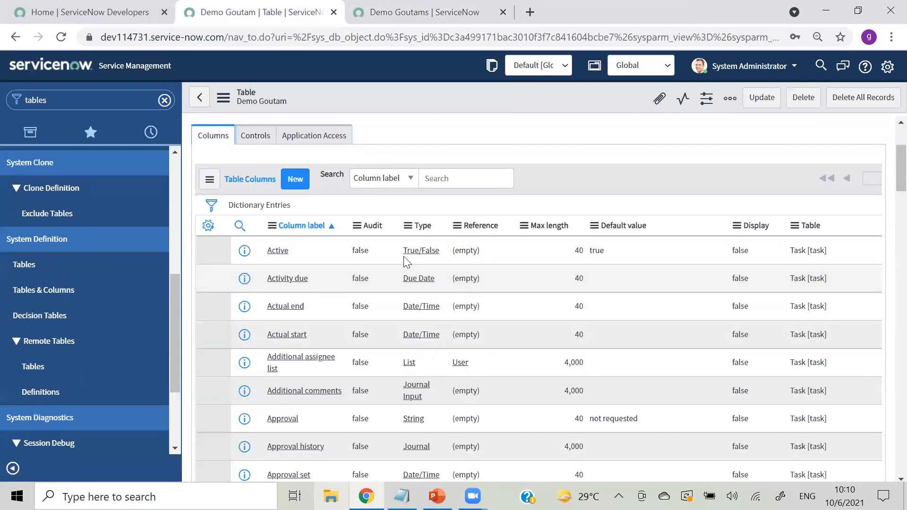
left_click(304, 186)
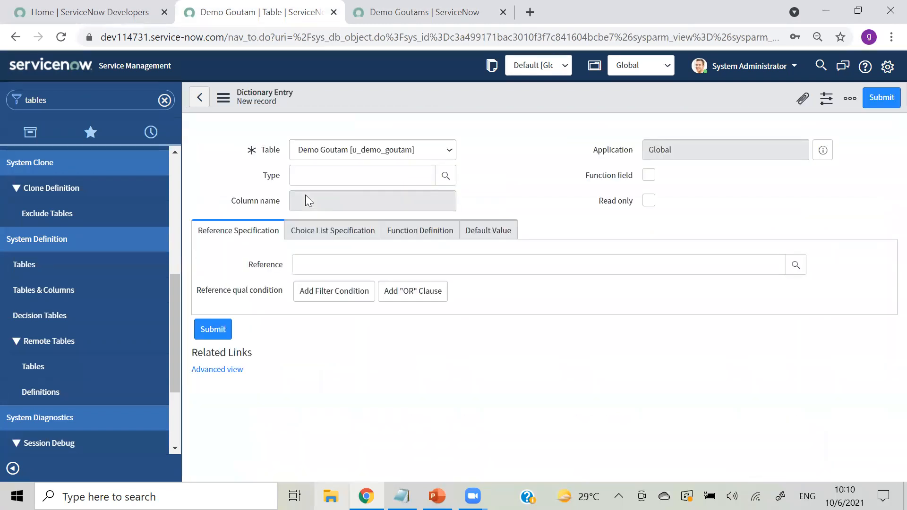
Set the new column's type to True/False using the field class lookup.
left_click(328, 228)
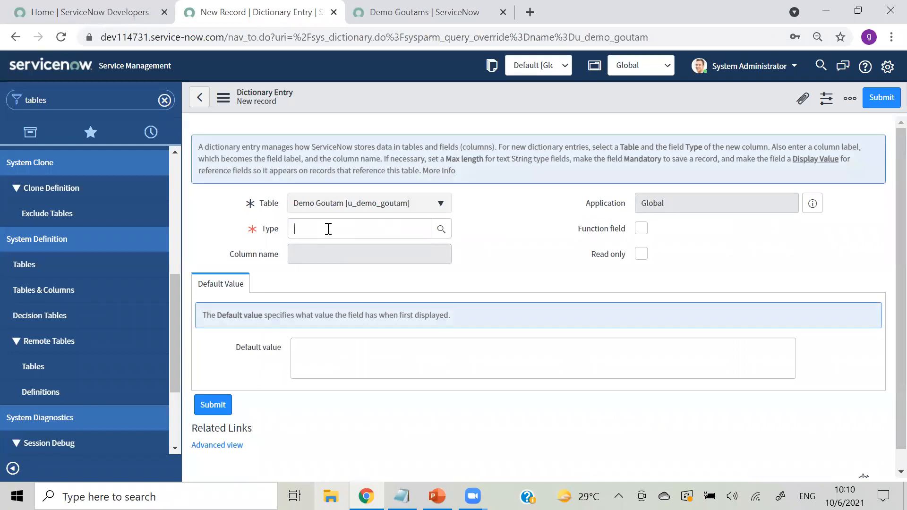
left_click(443, 232)
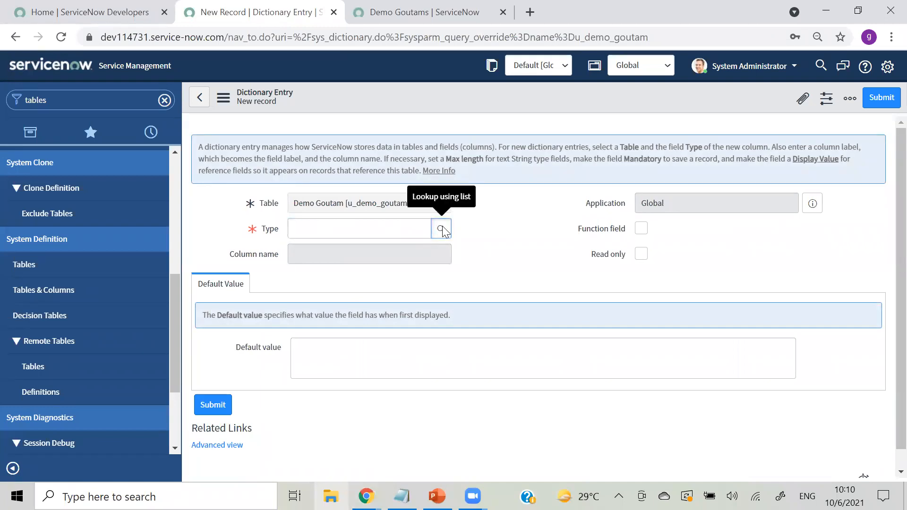
left_click(107, 214)
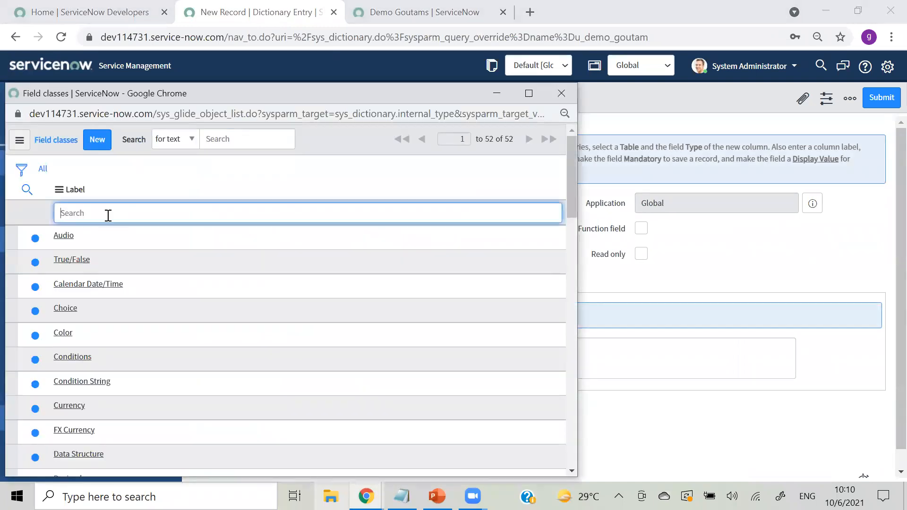
left_click(72, 260)
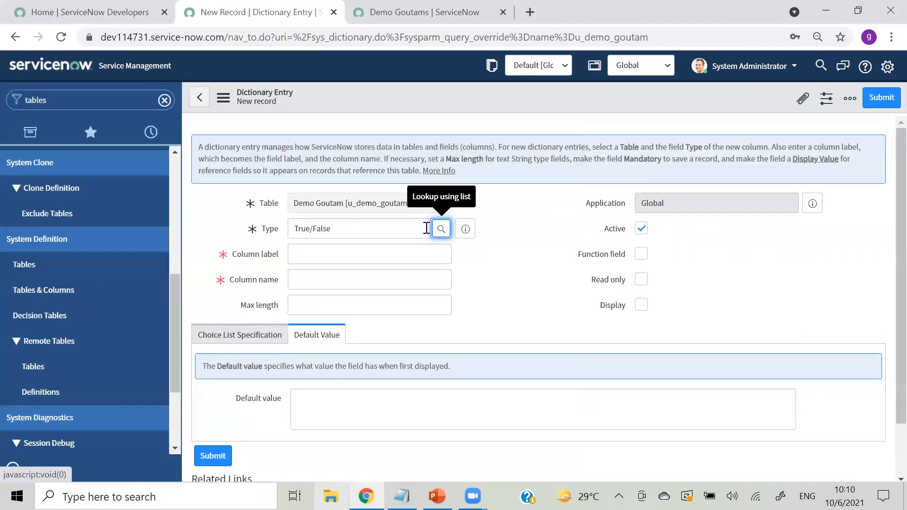
Label the new column "Demo Name" and set its max length to 40.
left_click(292, 255)
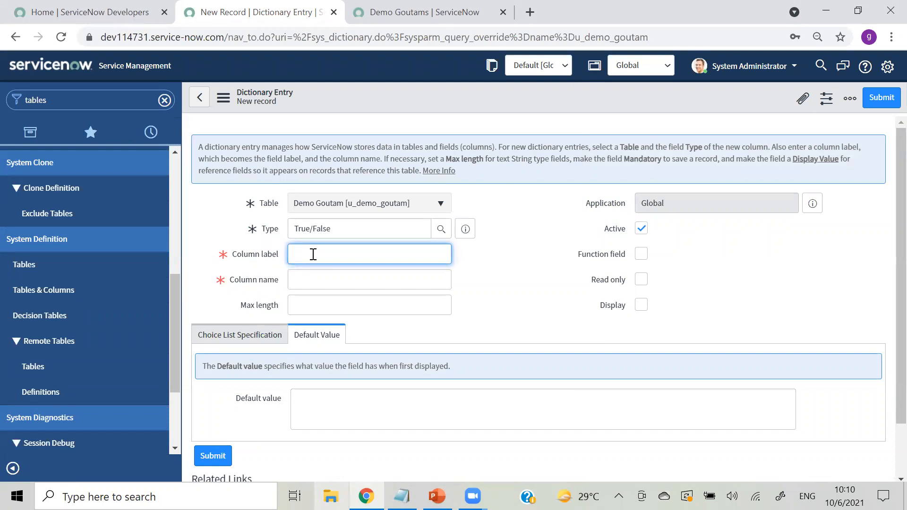
type("Demo Name")
left_click(537, 290)
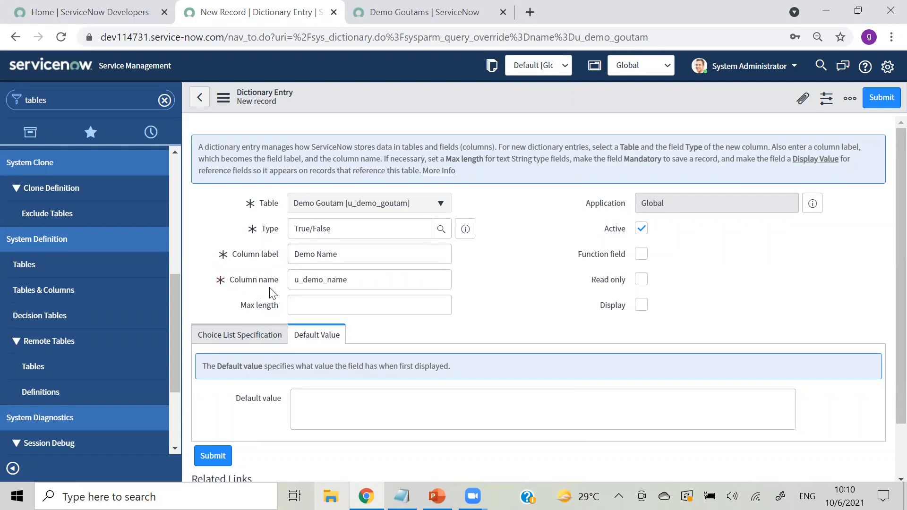
left_click(353, 279)
left_click(367, 304)
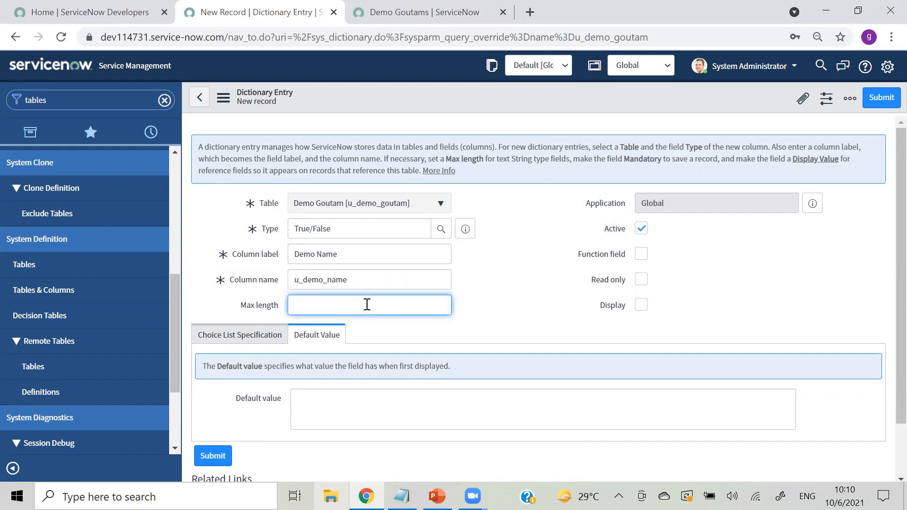
type("40")
left_click(544, 300)
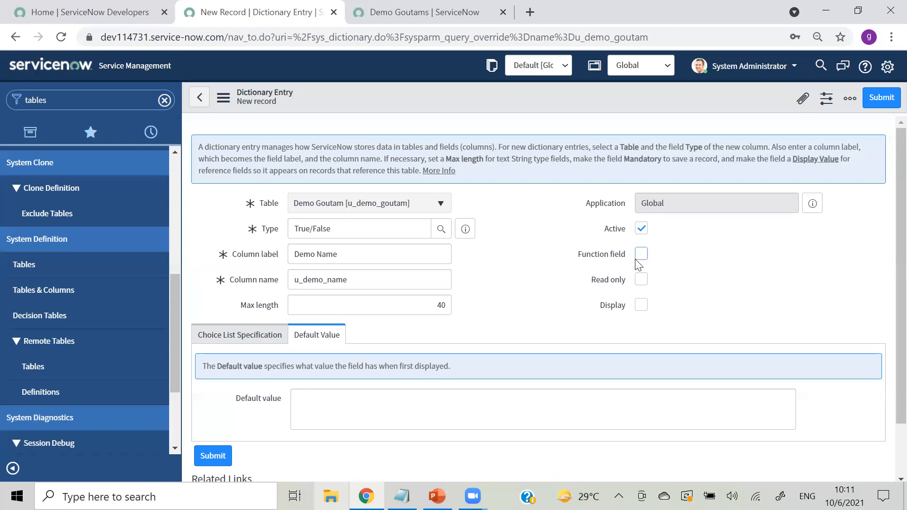
Review the new column's Read only and Display options and its default value field, leaving them unset.
left_click(642, 287)
left_click(641, 287)
left_click(641, 307)
left_click(525, 308)
scroll(887, 245, "down", 1)
left_click(406, 346)
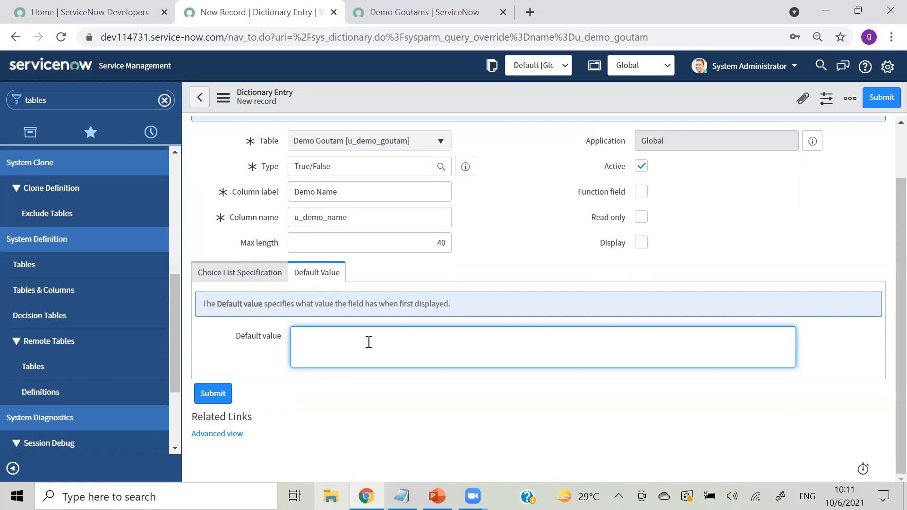
Review the choice list types, leave Choice at -- None --, and save the new column.
left_click(205, 271)
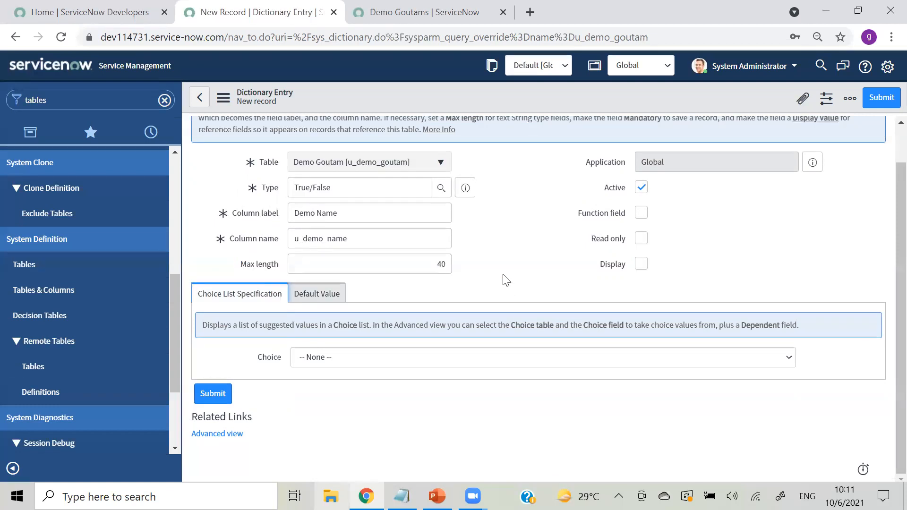
left_click(477, 363)
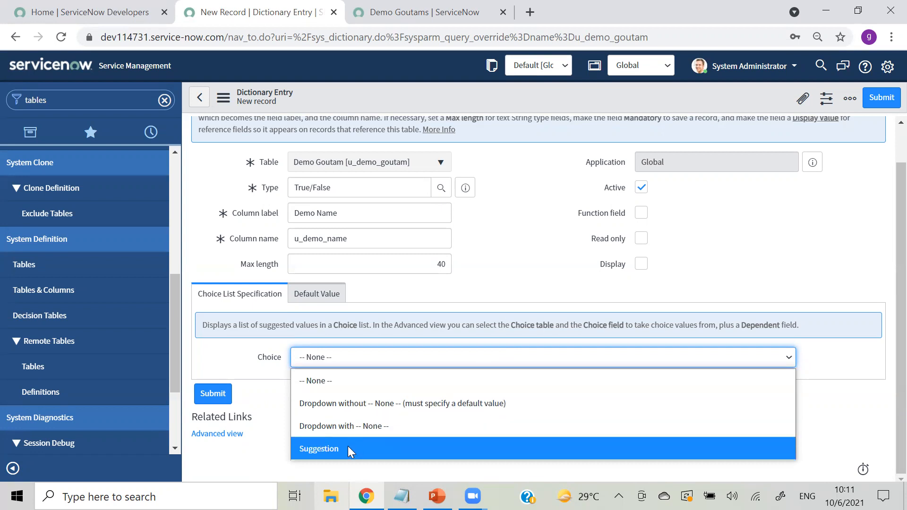
left_click(513, 265)
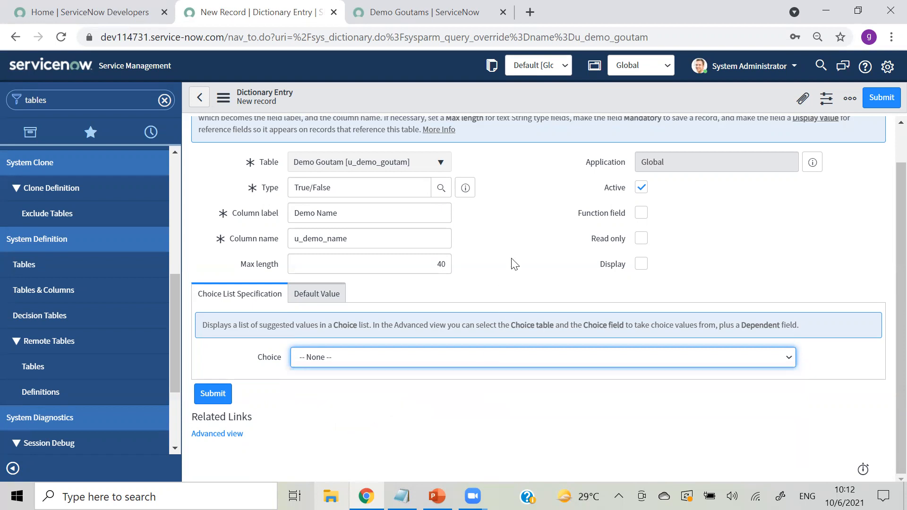
right_click(507, 98)
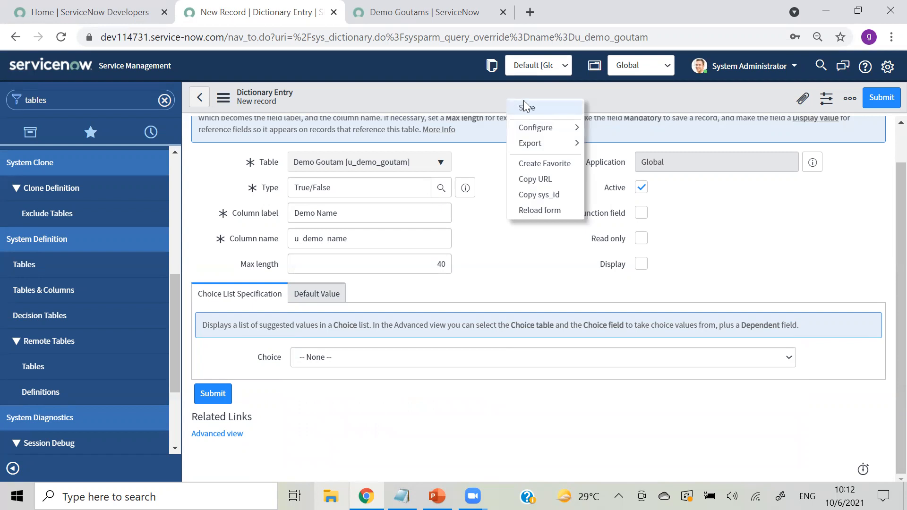
left_click(530, 110)
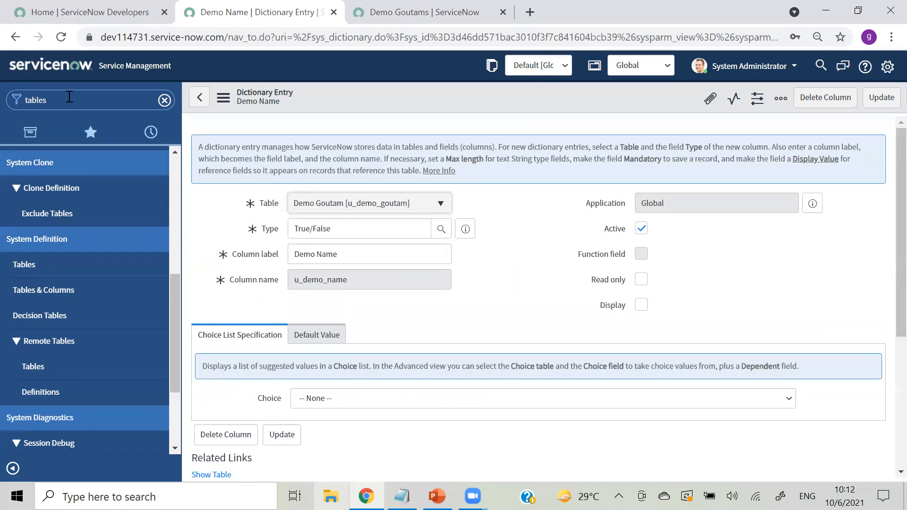
Filter the Tables list by the label "*demo" and open the custom table's definition in a new browser tab.
left_click(57, 271)
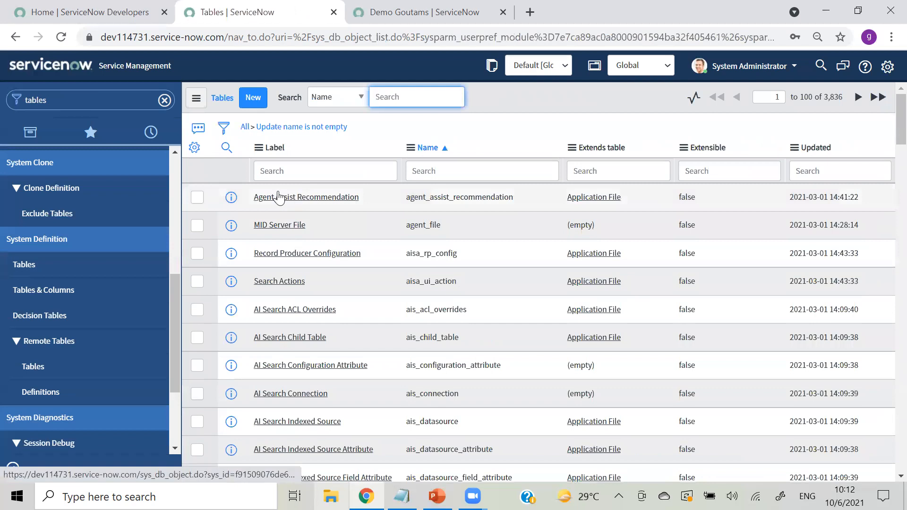
left_click(290, 172)
type("*demo")
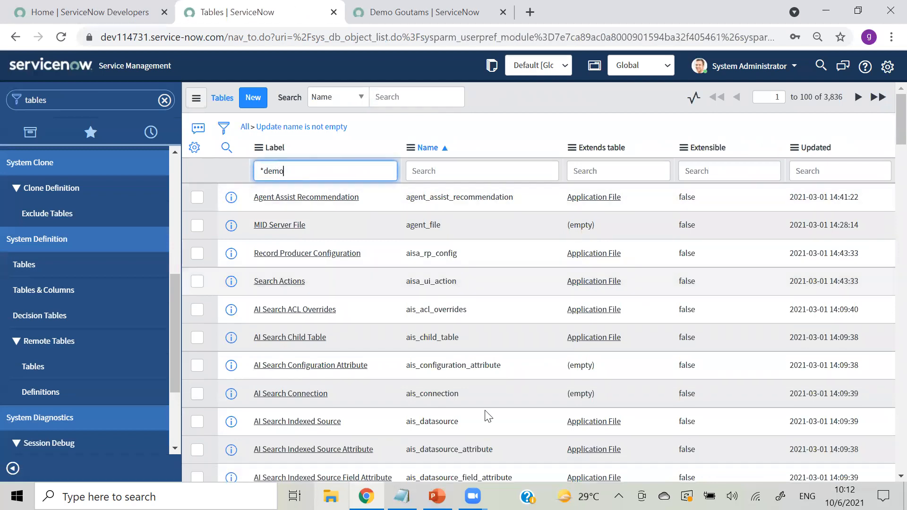
key("Return")
right_click(232, 198)
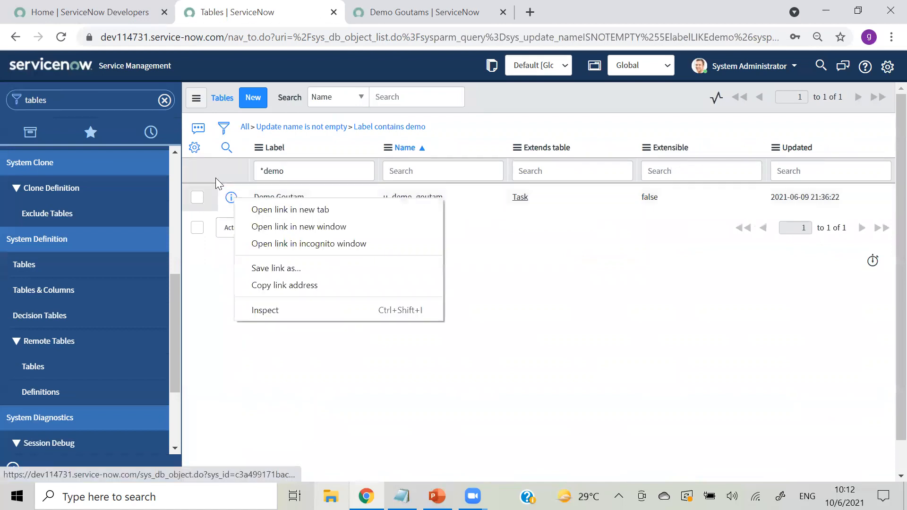
left_click(261, 210)
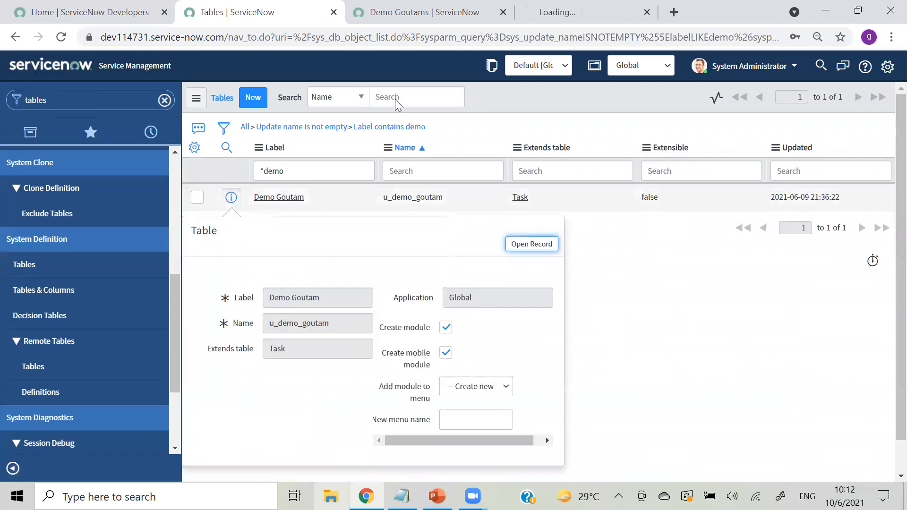
left_click(622, 23)
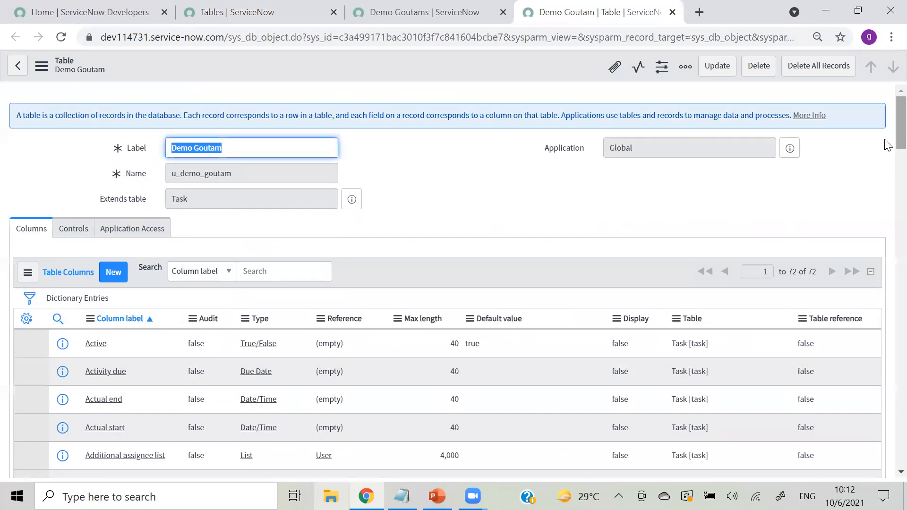
Filter out the columns inherited from the Task table in the custom table's column list.
scroll(885, 147, "down", 5)
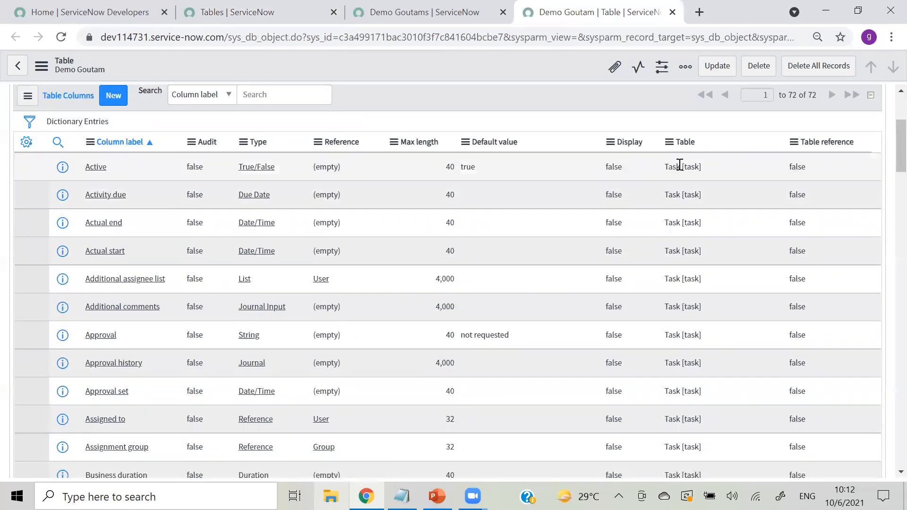
right_click(679, 165)
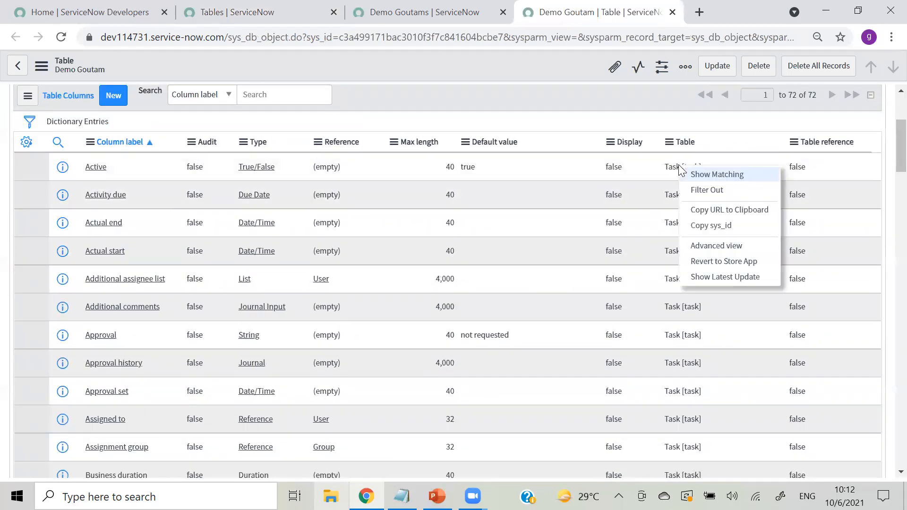
left_click(698, 189)
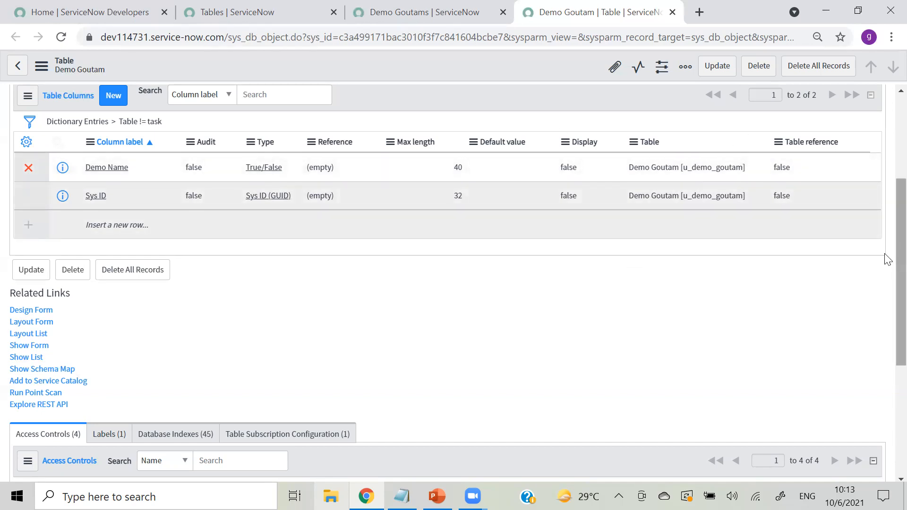
scroll(886, 222, "up", 3)
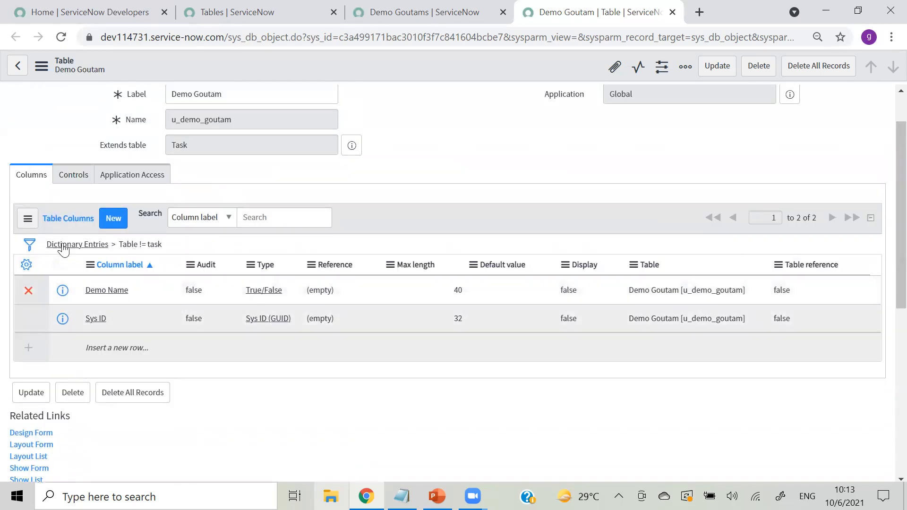
Clear the filter on the custom table's column list and open a new record form from its record list.
left_click(94, 246)
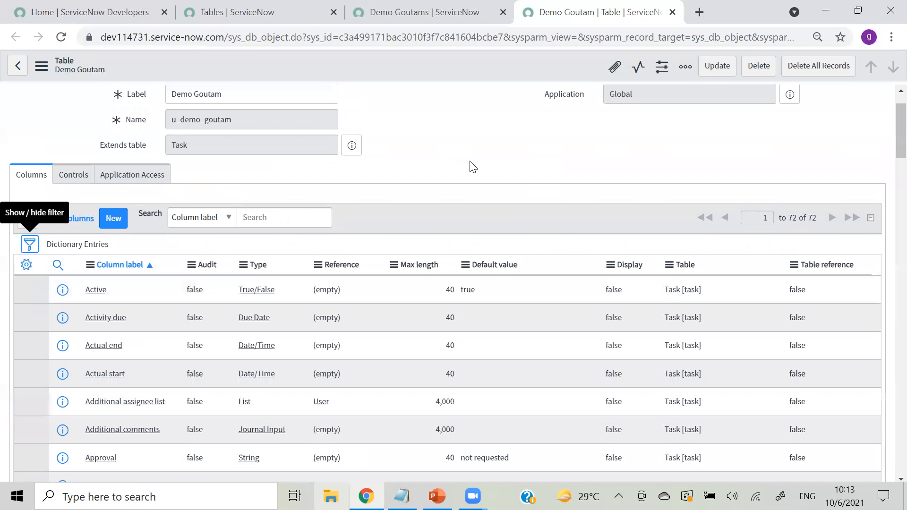
left_click(386, 22)
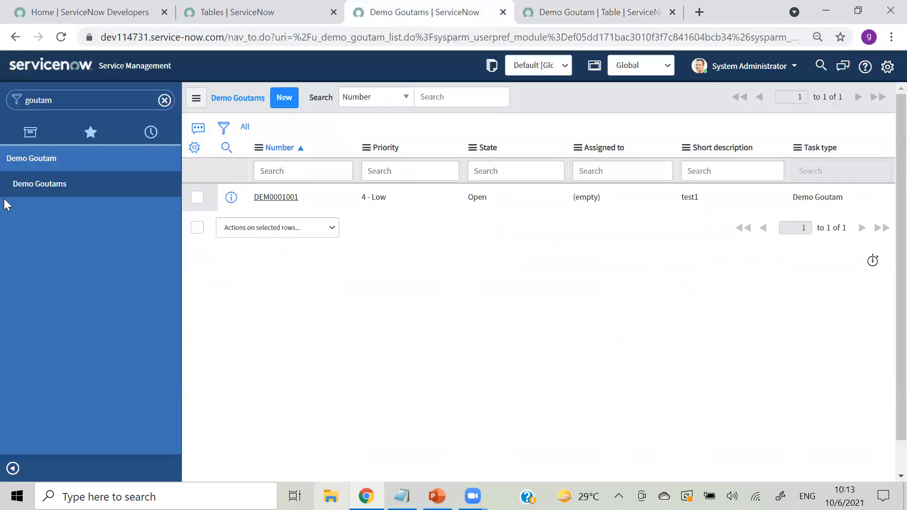
left_click(285, 99)
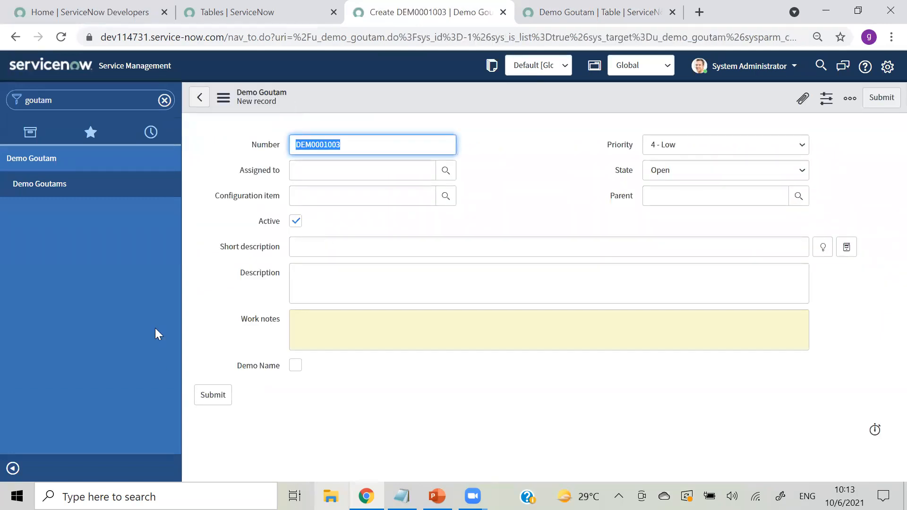
Toggle the Demo Name checkbox on the new record form several times to test it, leaving it cleared.
left_click(295, 366)
left_click(290, 368)
left_click(290, 368)
left_click(290, 368)
left_click(290, 368)
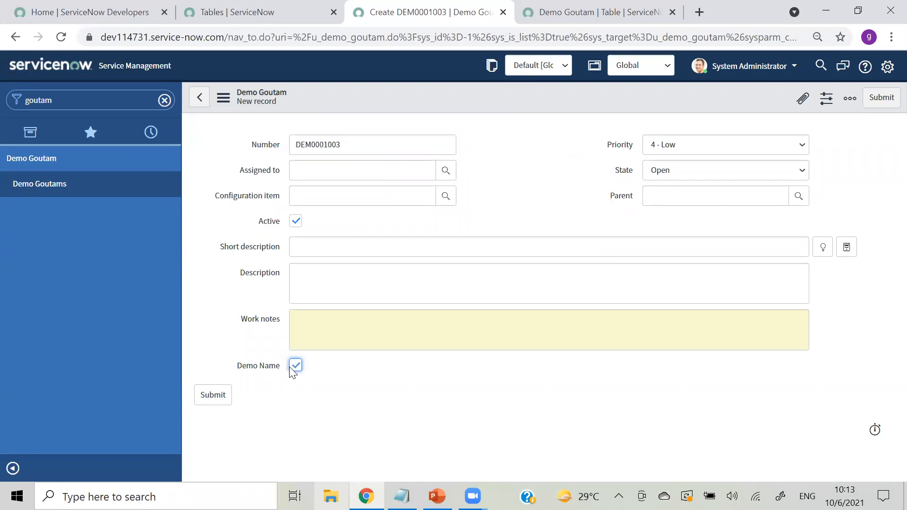
left_click(290, 368)
Open the record form's layout configuration and name a new field "Demo Short description".
right_click(415, 96)
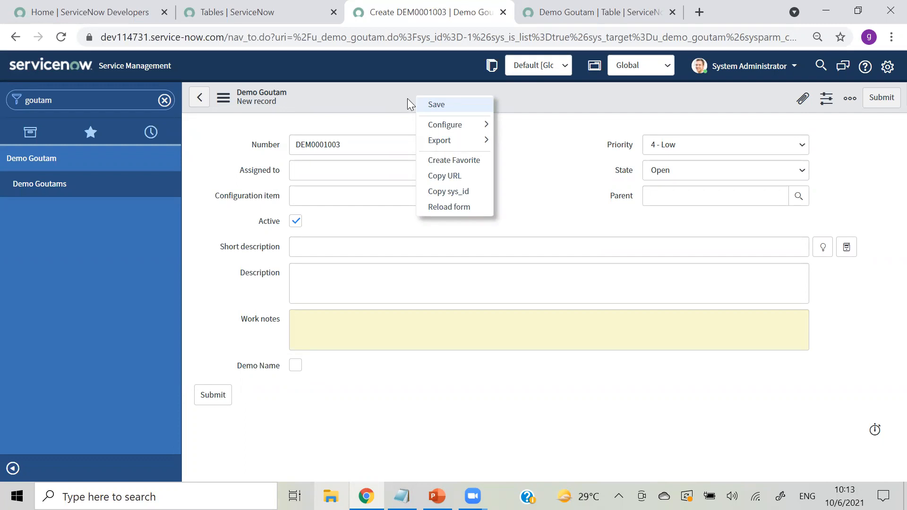
mouse_move(435, 126)
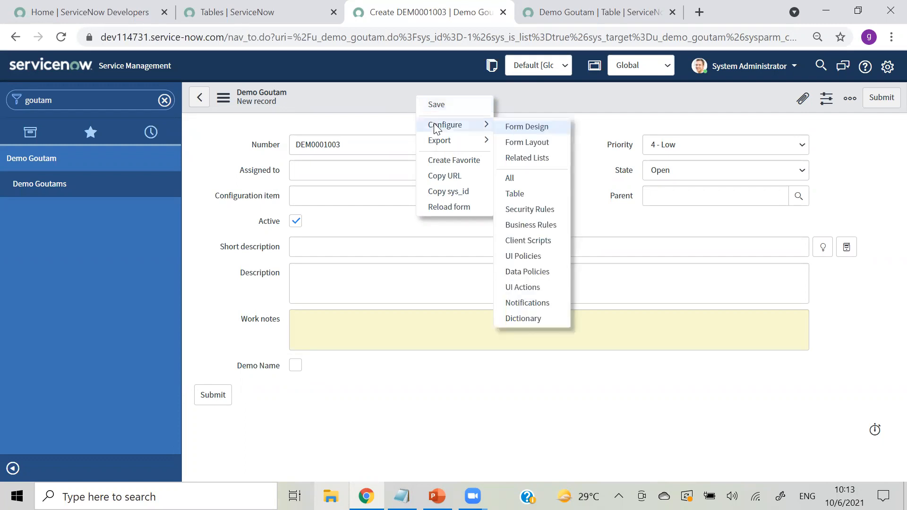
left_click(518, 144)
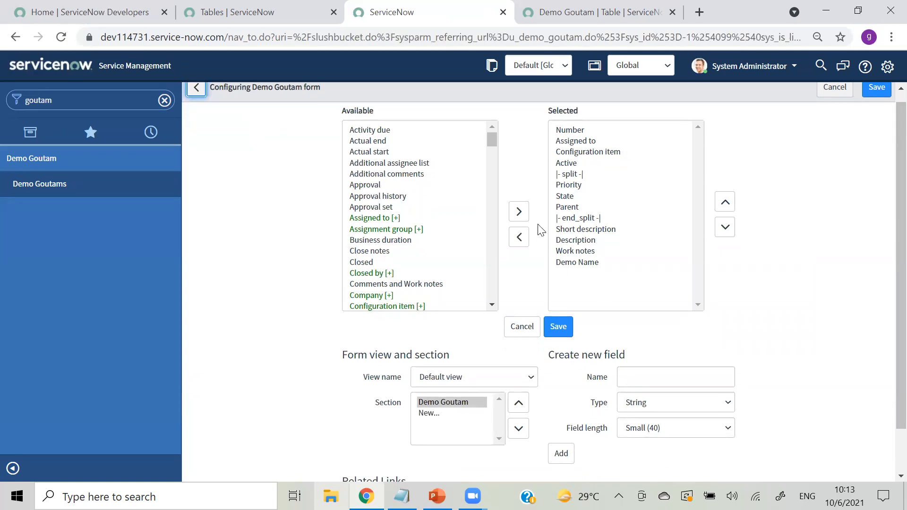
scroll(885, 255, "down", 2)
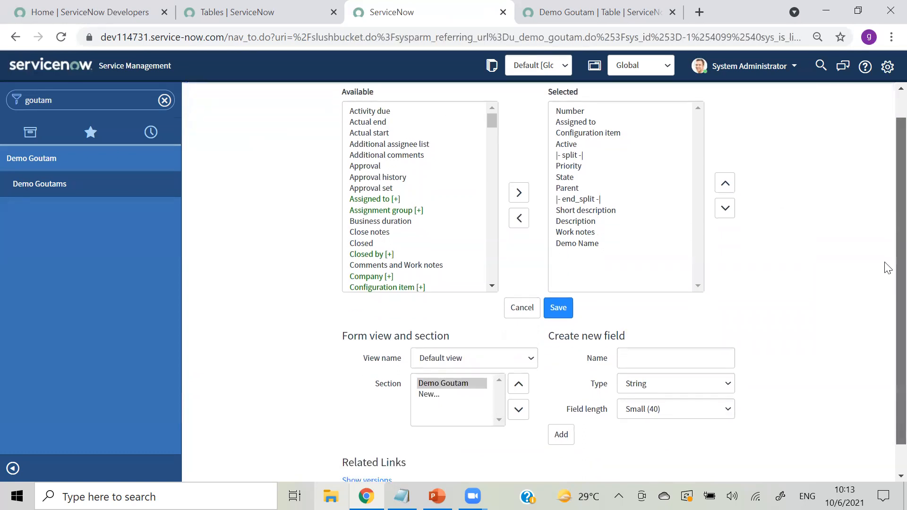
left_click(682, 324)
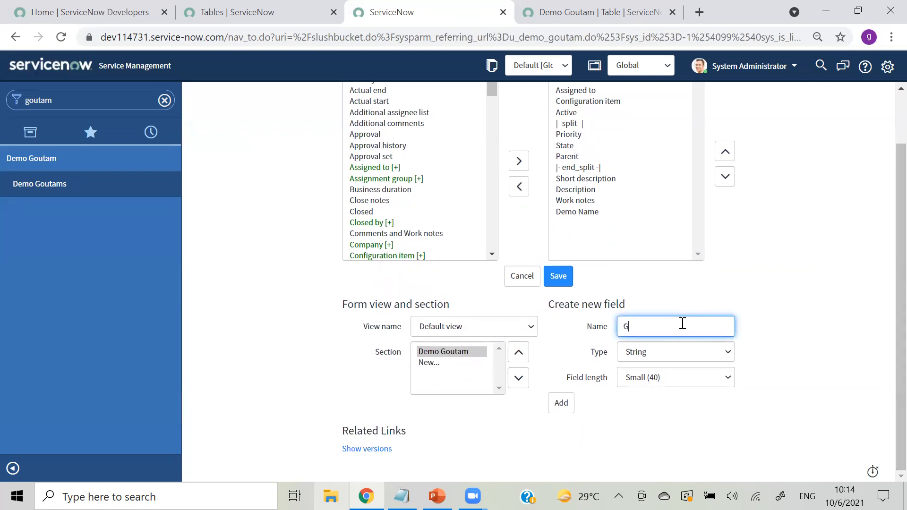
type("Demo Short description")
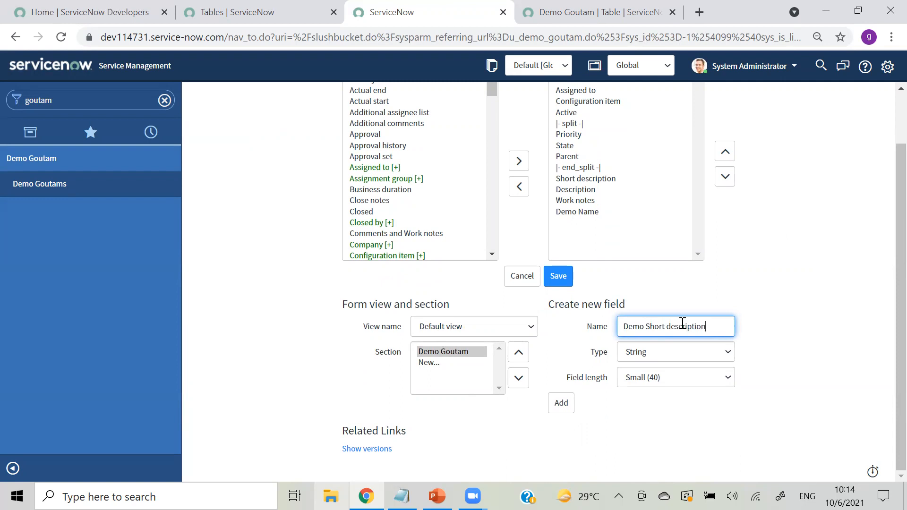
Make the new field a String with Medium (100) length, add it to the form, and save the layout.
left_click(634, 353)
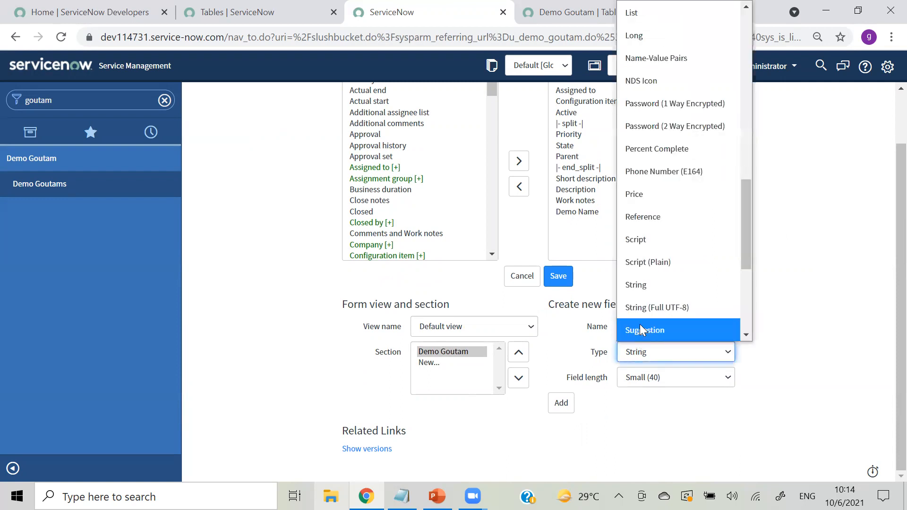
left_click(646, 285)
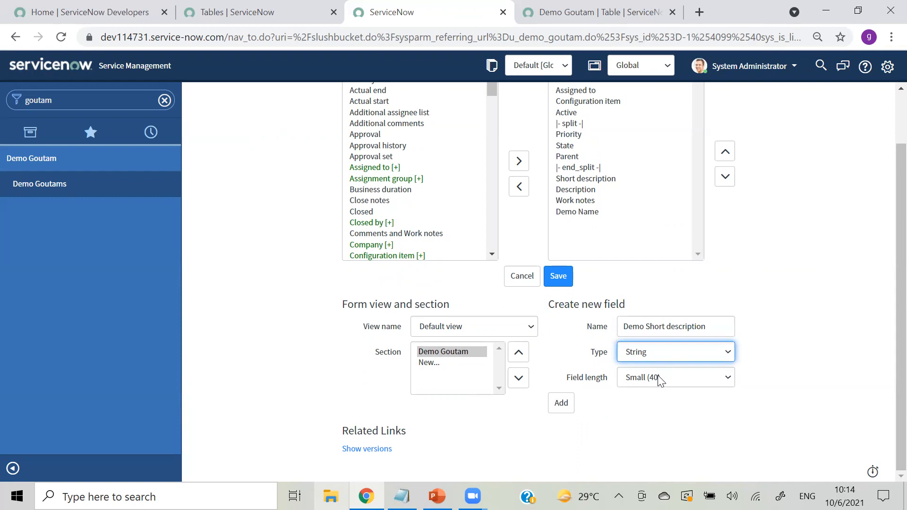
left_click(642, 378)
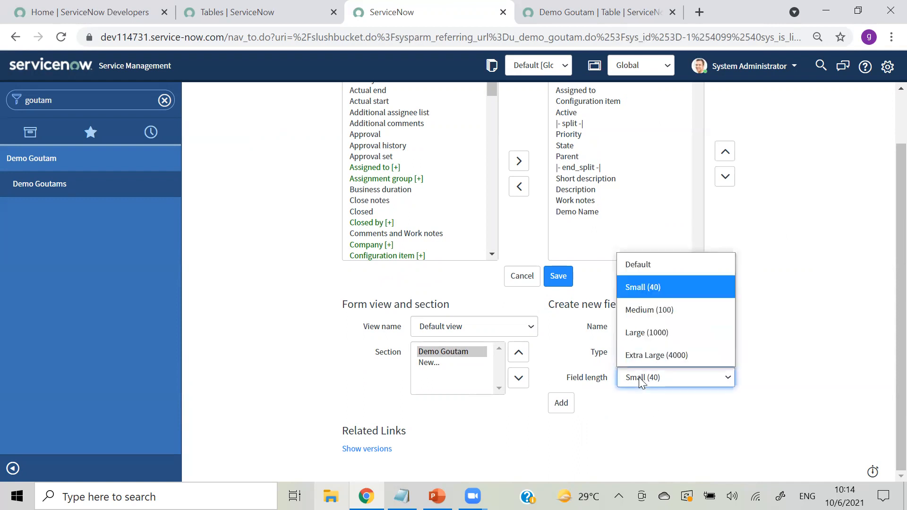
left_click(643, 319)
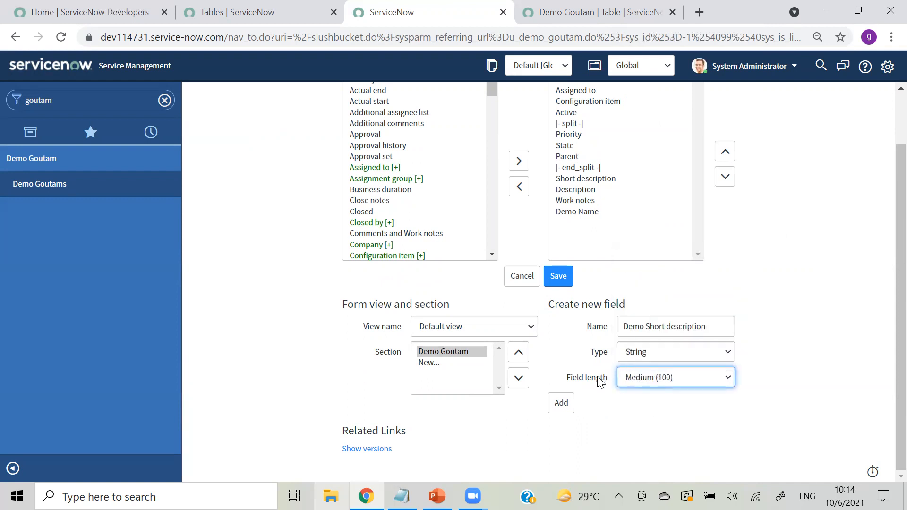
left_click(565, 405)
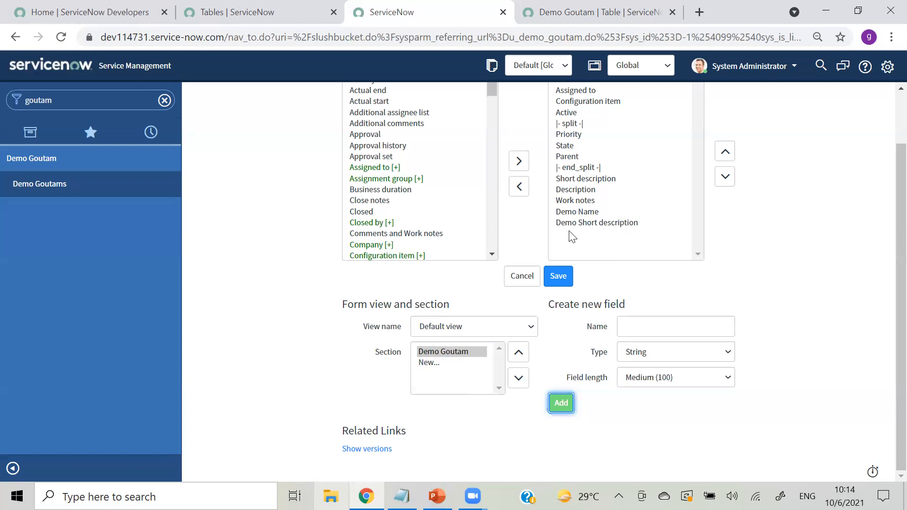
left_click(552, 278)
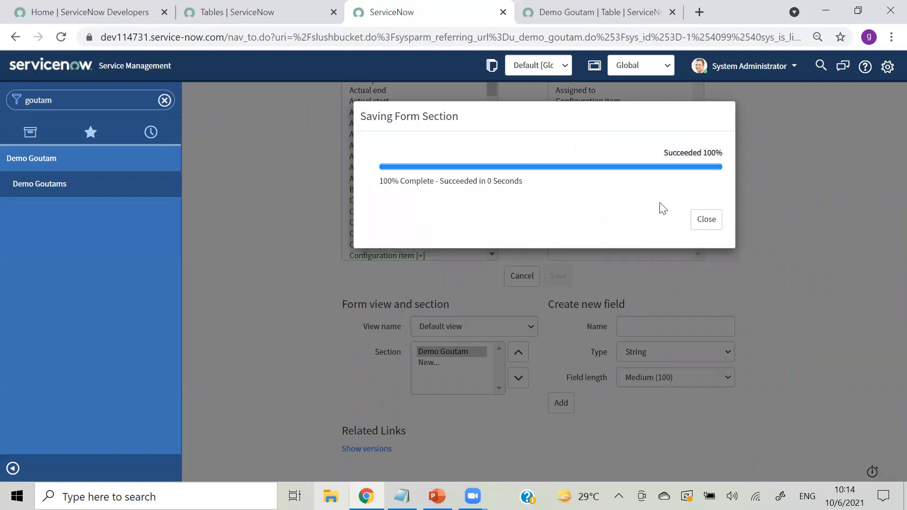
left_click(698, 221)
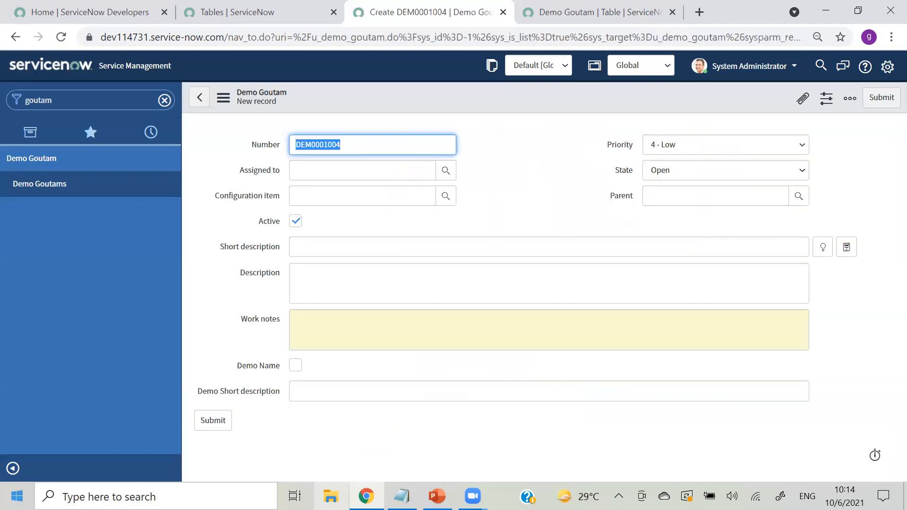
Reopen the form layout configuration, review the selected fields and new-field options, and save it without changes.
left_click(339, 397)
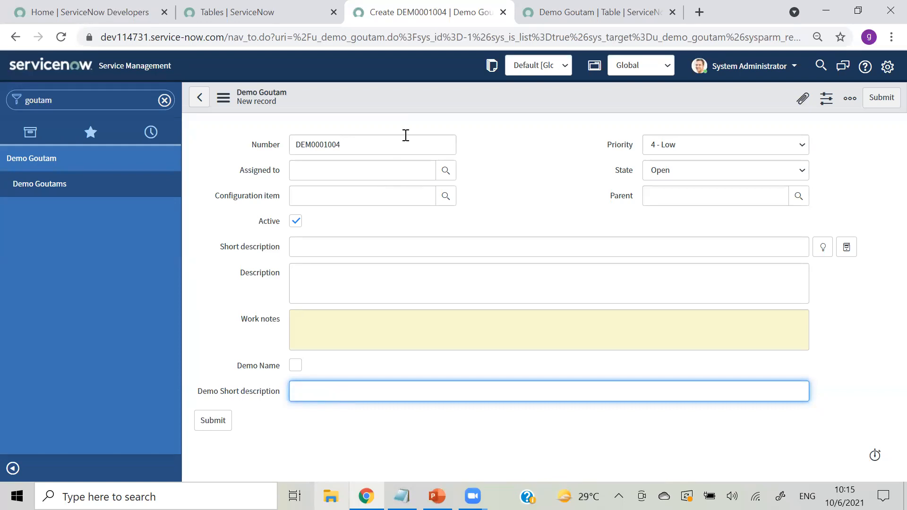
right_click(420, 100)
mouse_move(463, 124)
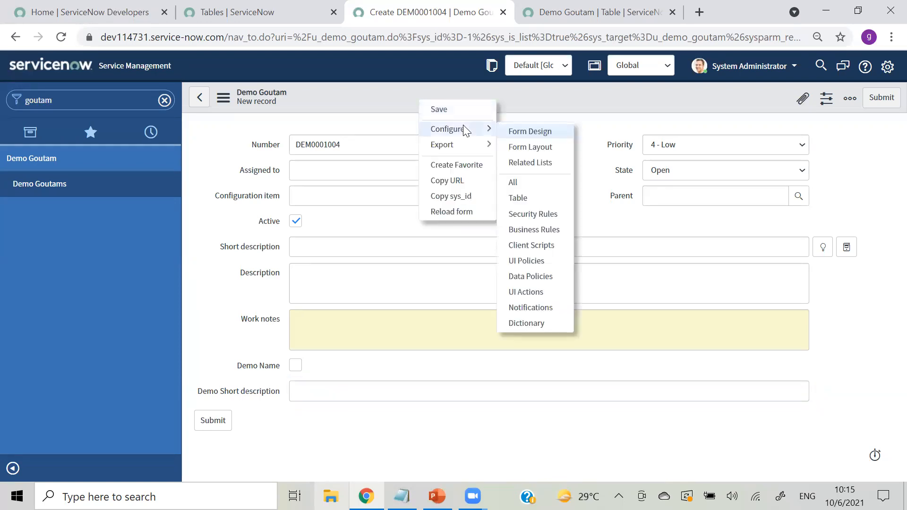
left_click(523, 149)
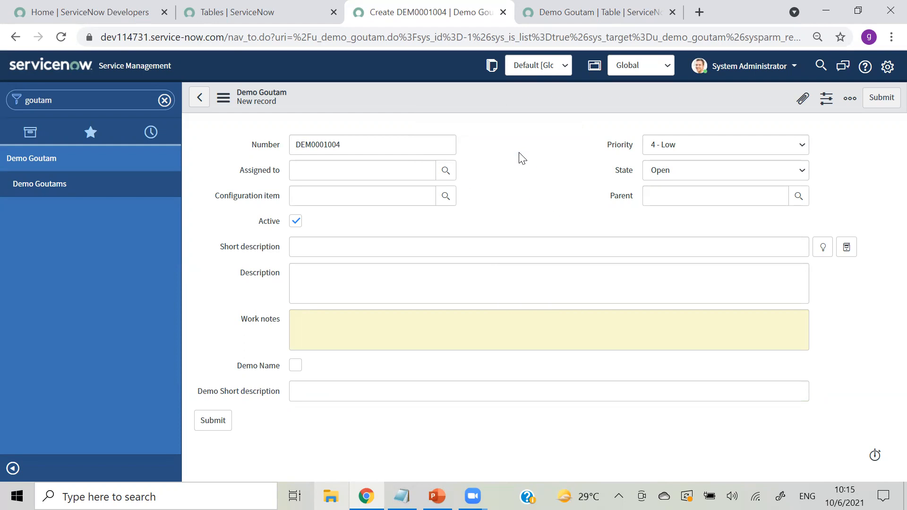
scroll(887, 262, "down", 1)
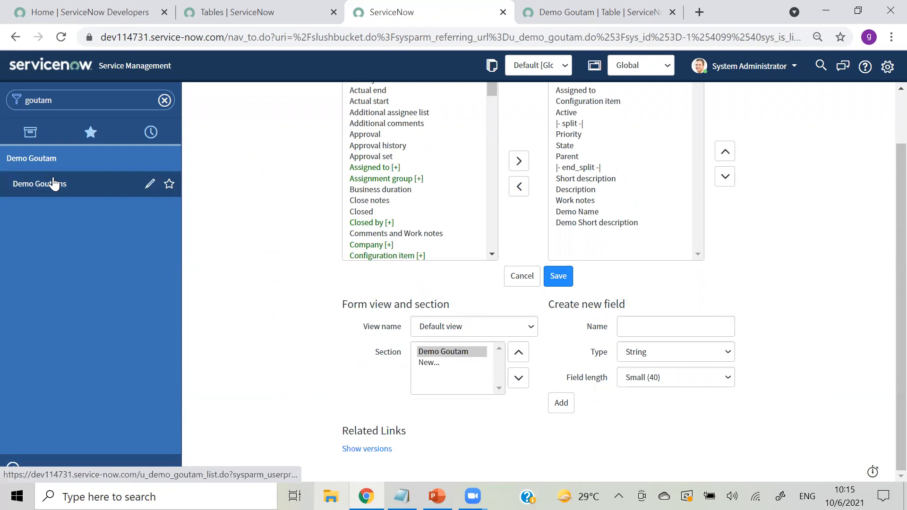
left_click(558, 276)
Return to the custom table's definition and refresh its column list.
left_click(595, 12)
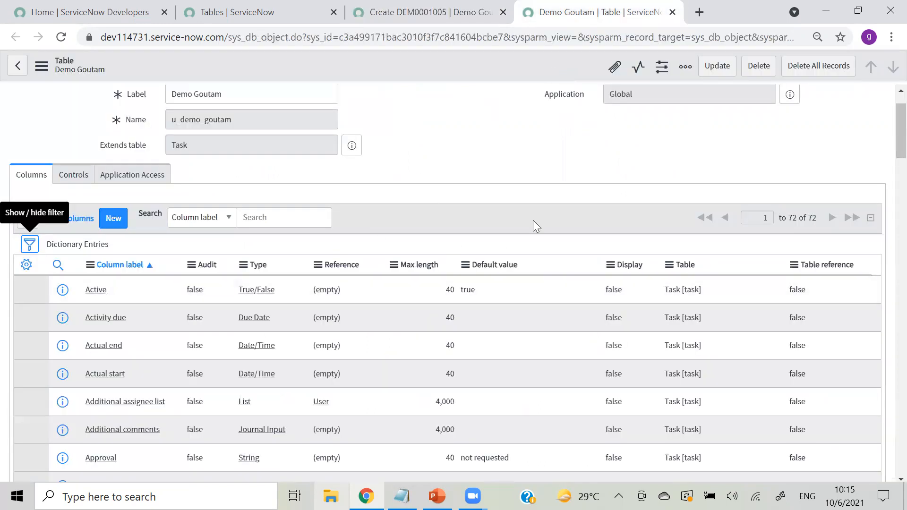
scroll(425, 218, "down", 1)
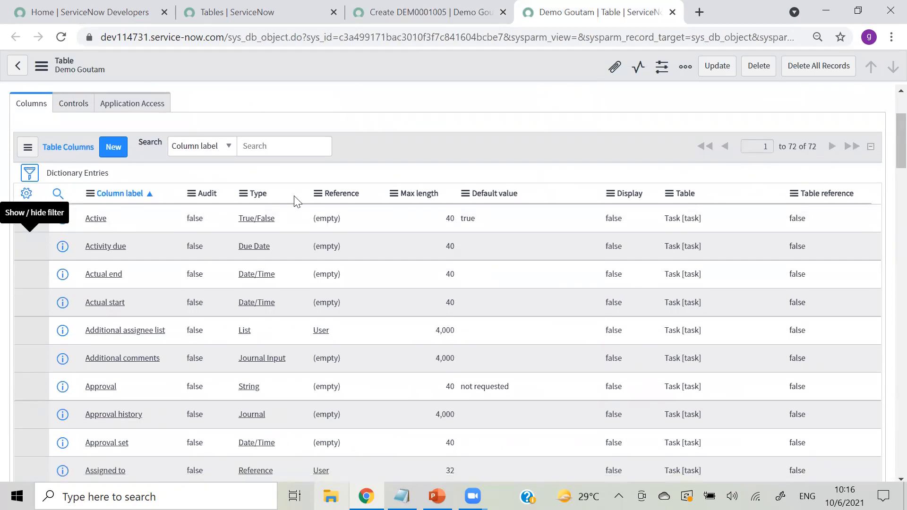
left_click(28, 173)
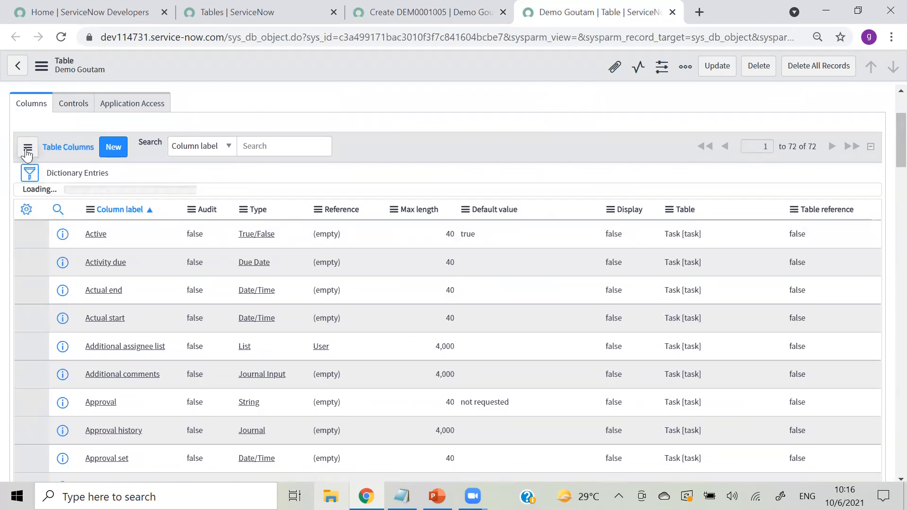
left_click(28, 152)
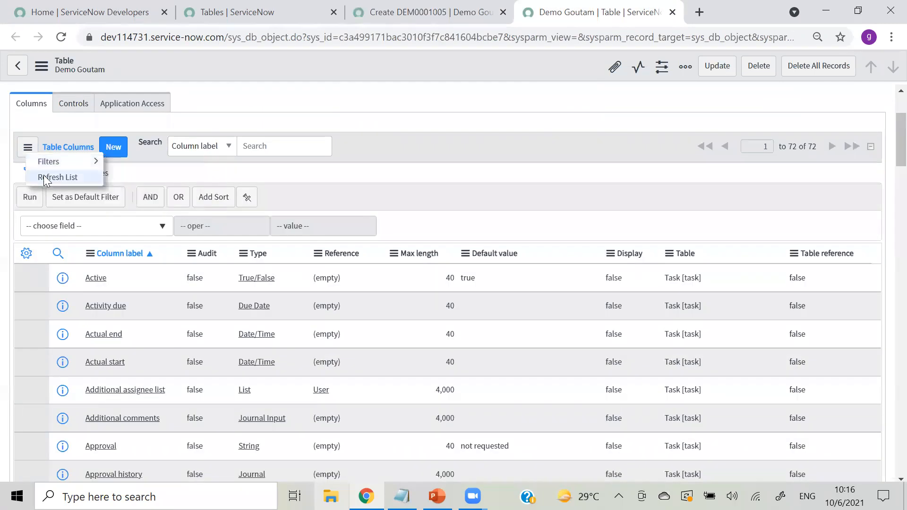
left_click(45, 178)
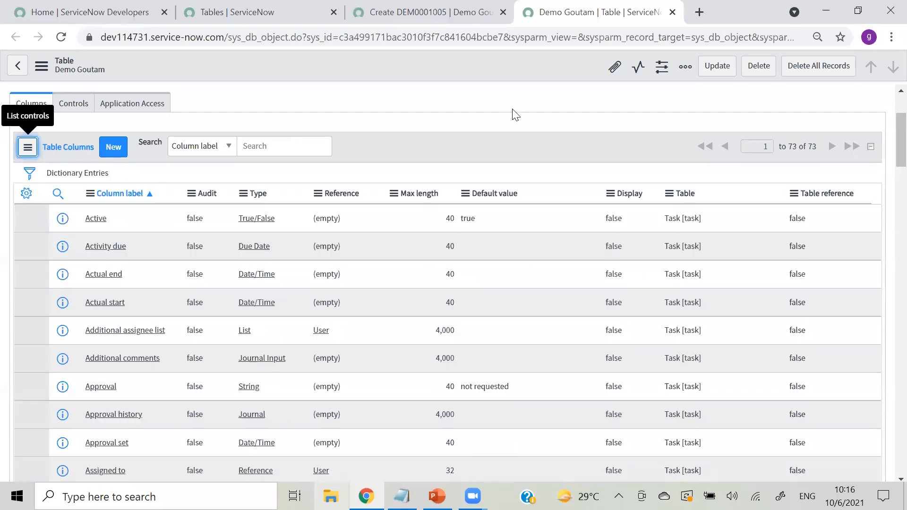
Open the custom table's definition from the filtered Tables list in another browser tab to review its columns.
left_click(267, 22)
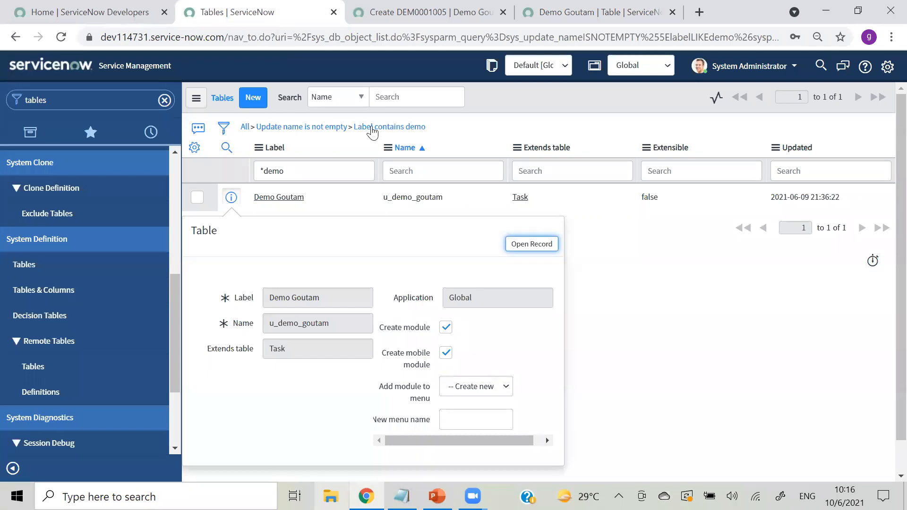
left_click(518, 99)
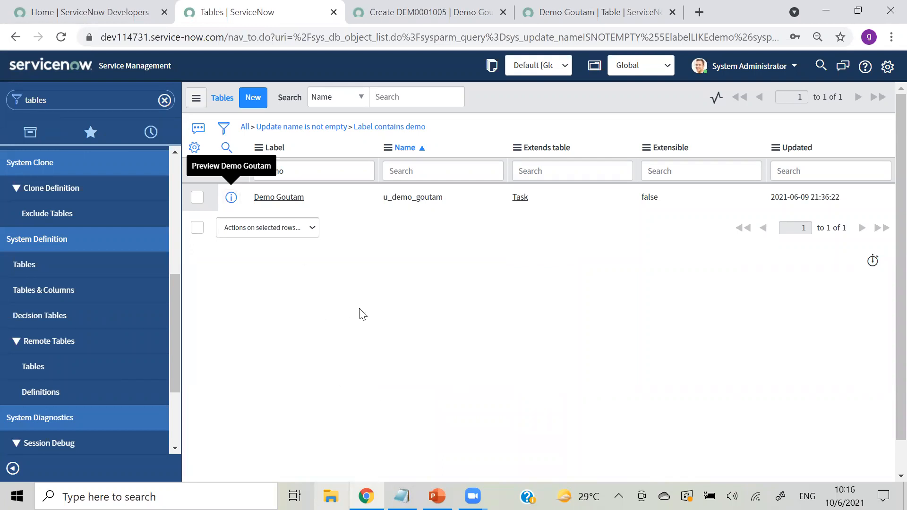
right_click(232, 198)
left_click(284, 203)
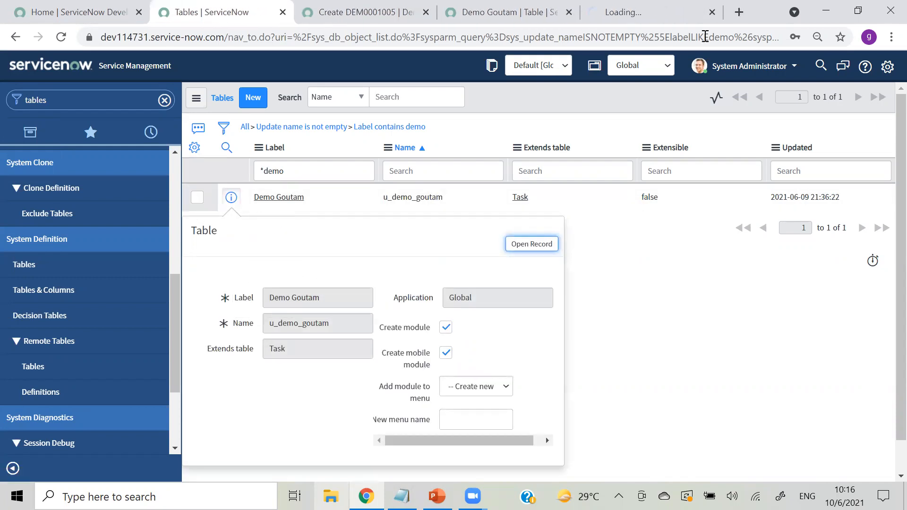
left_click(707, 15)
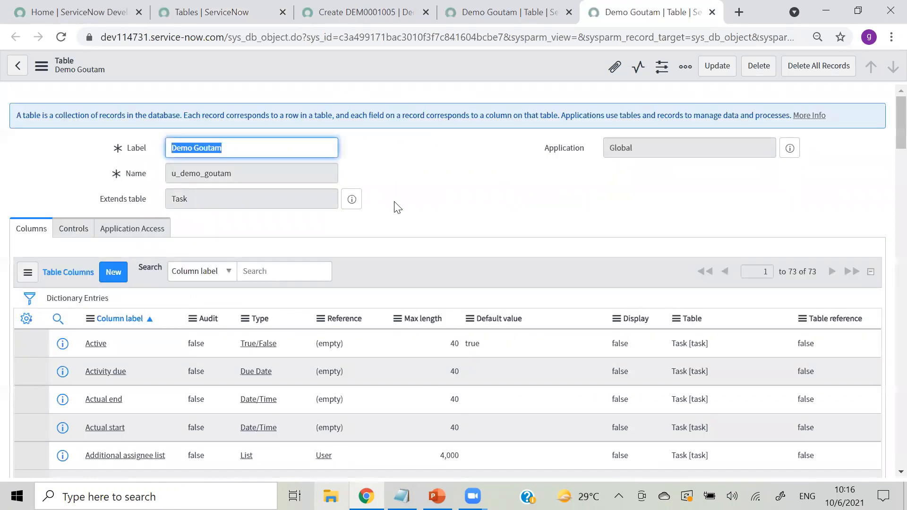
left_click(452, 195)
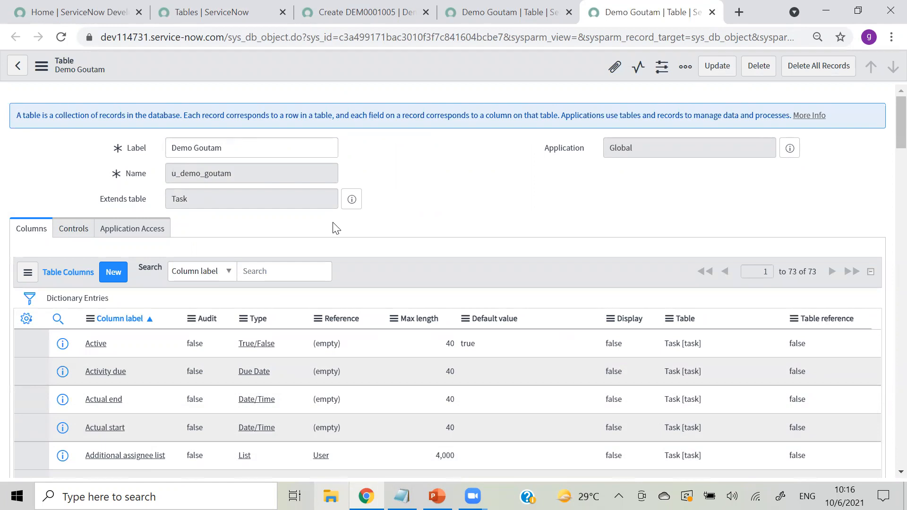
Find the custom table's module with the navigator filter "demo" and start a new record from its list.
left_click(236, 12)
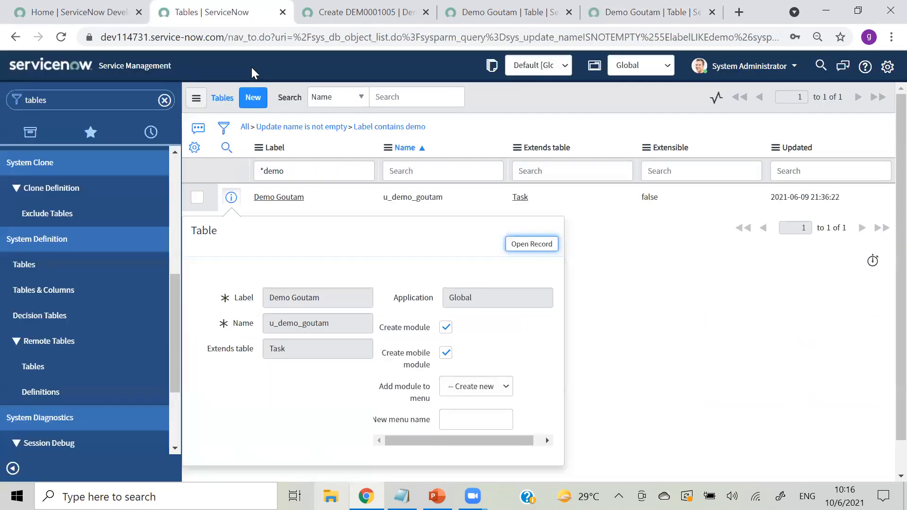
double_click(65, 105)
type("demo")
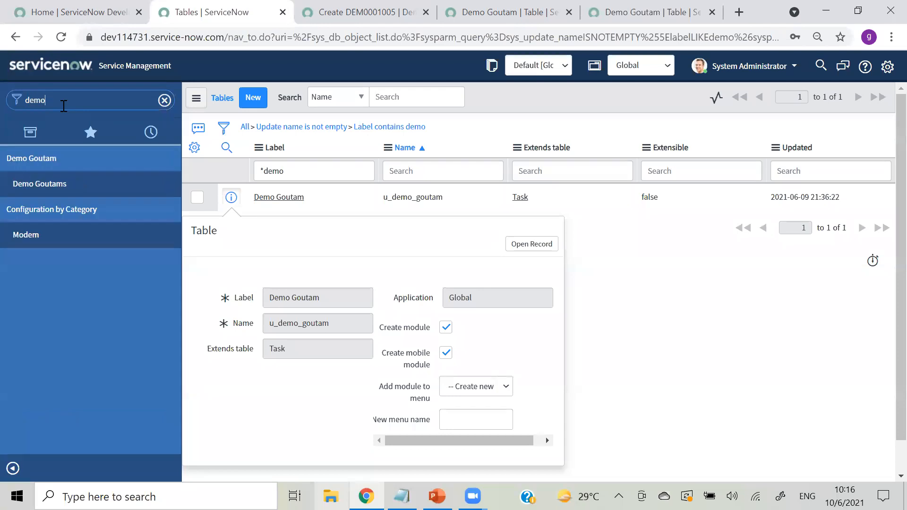
left_click(42, 186)
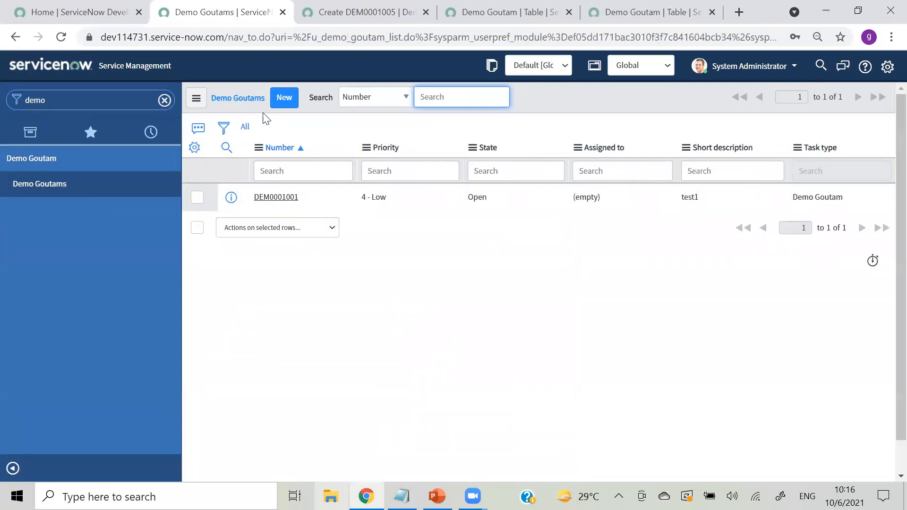
left_click(293, 100)
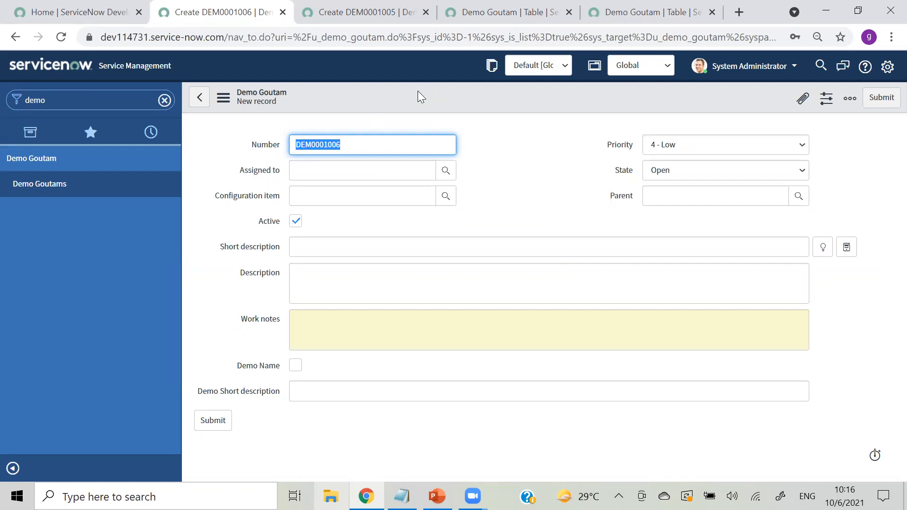
left_click(223, 98)
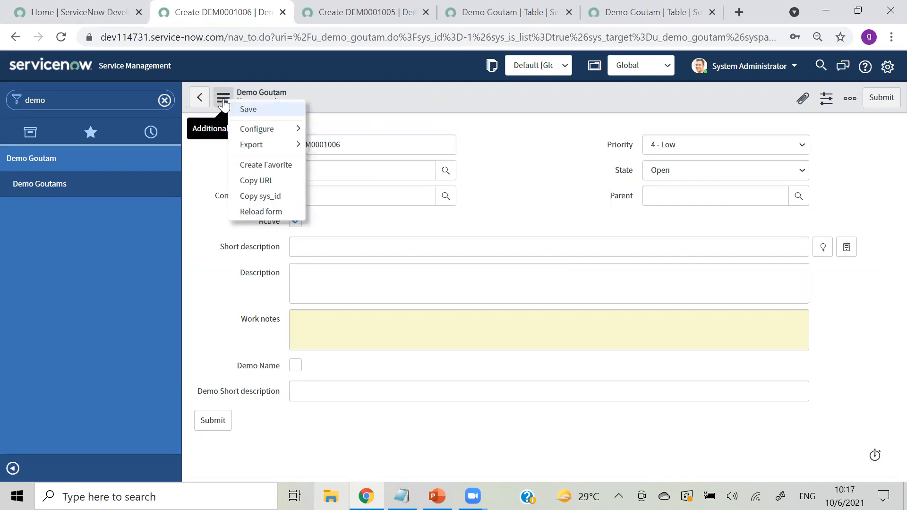
mouse_move(232, 141)
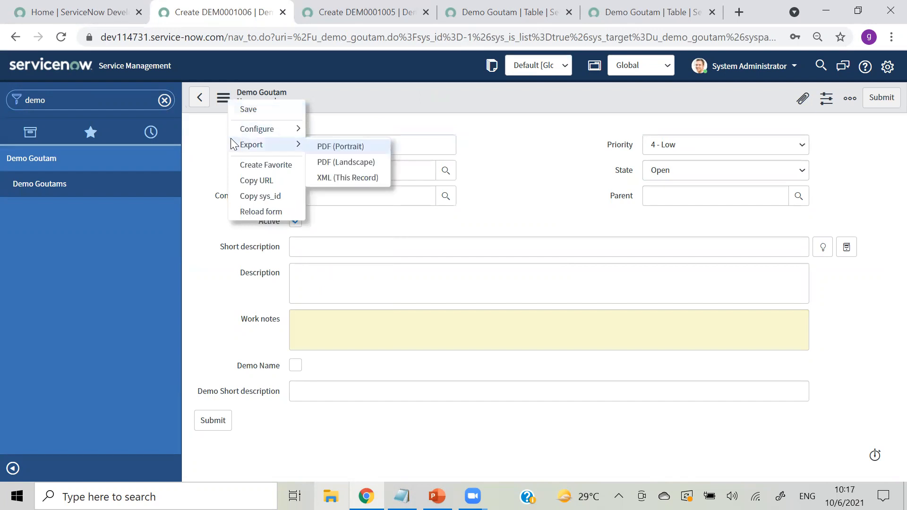
mouse_move(261, 130)
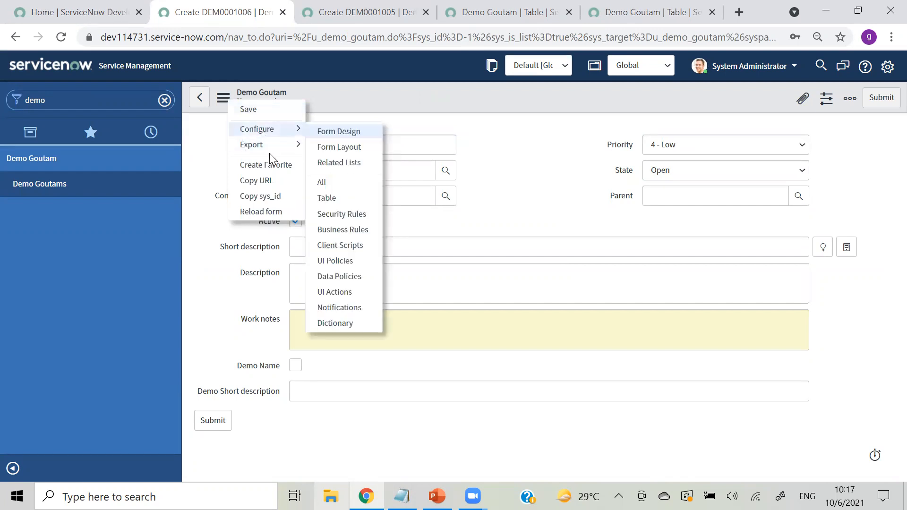
left_click(223, 98)
left_click(224, 99)
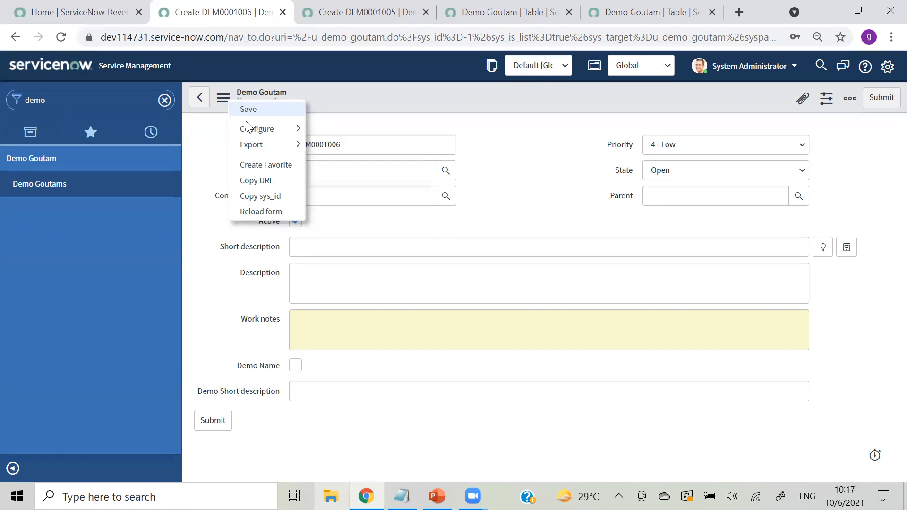
key("Escape")
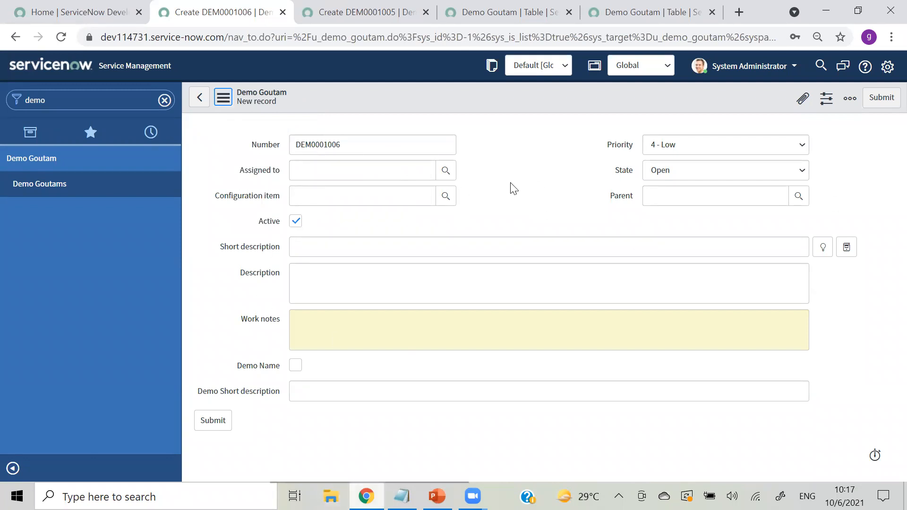
Open the form layout configuration for the new record form and create a new form view named User View.
right_click(436, 86)
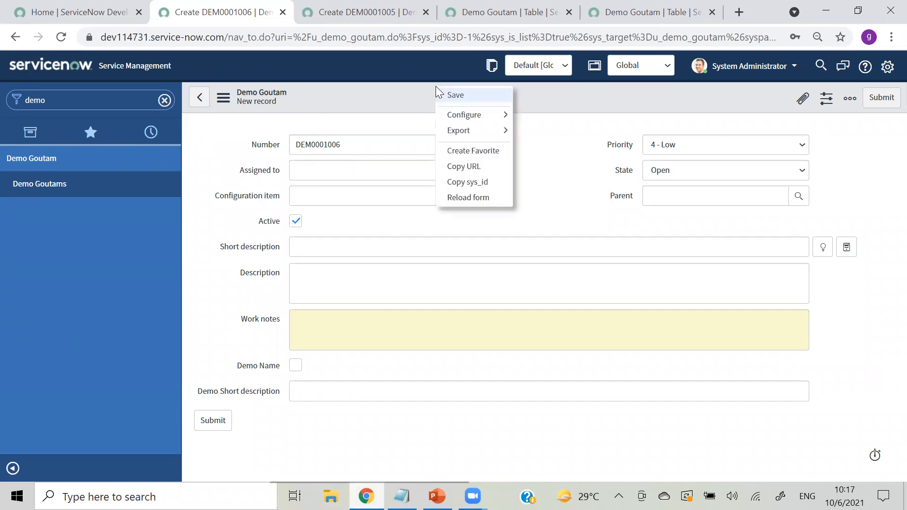
mouse_move(465, 117)
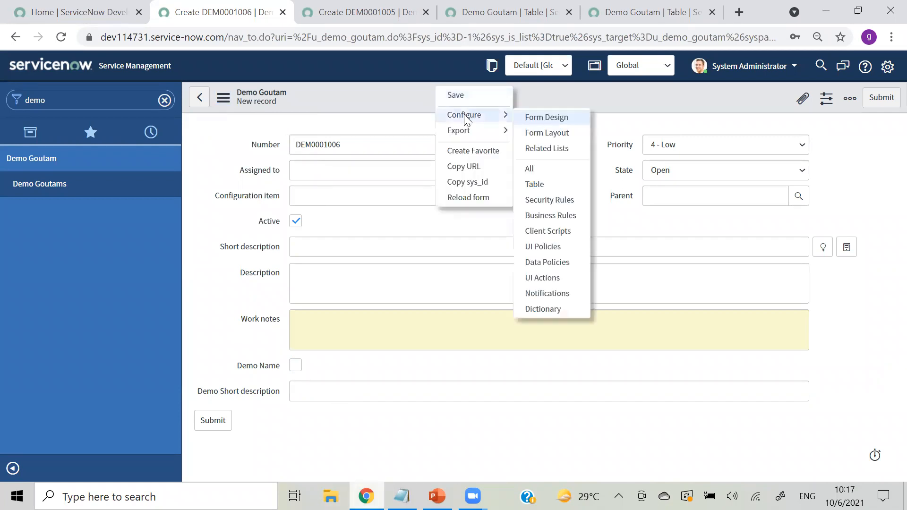
left_click(529, 136)
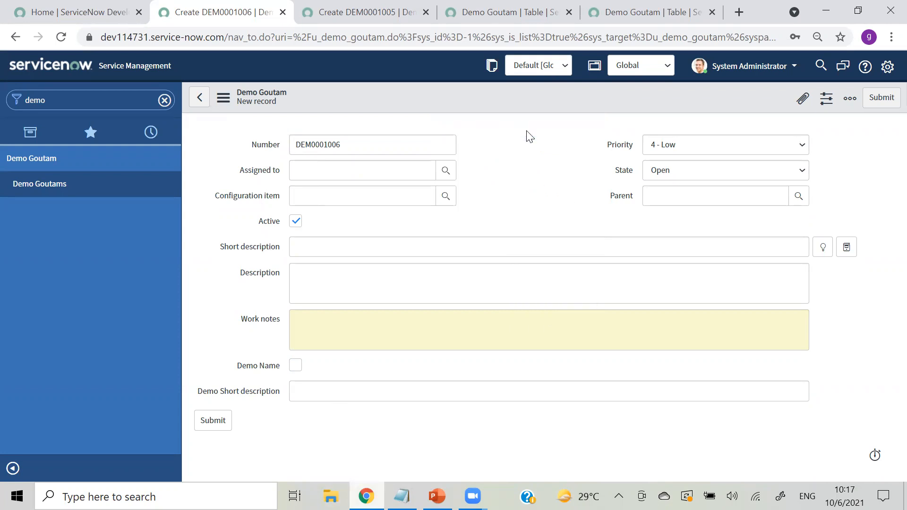
scroll(888, 264, "down", 1)
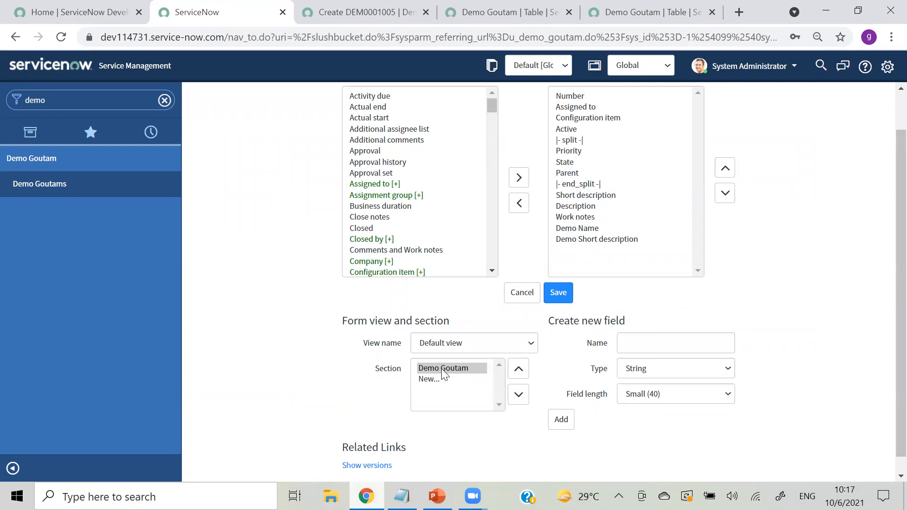
left_click(473, 346)
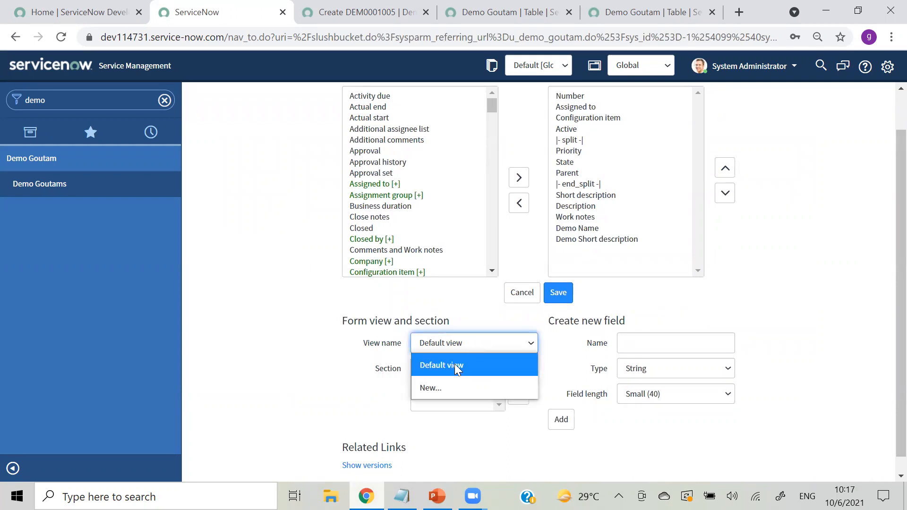
left_click(440, 383)
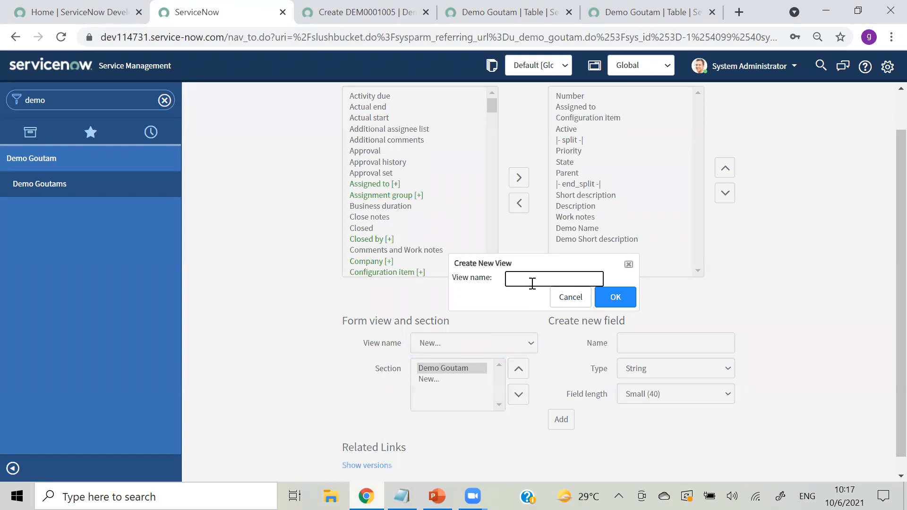
type("User View")
left_click(608, 302)
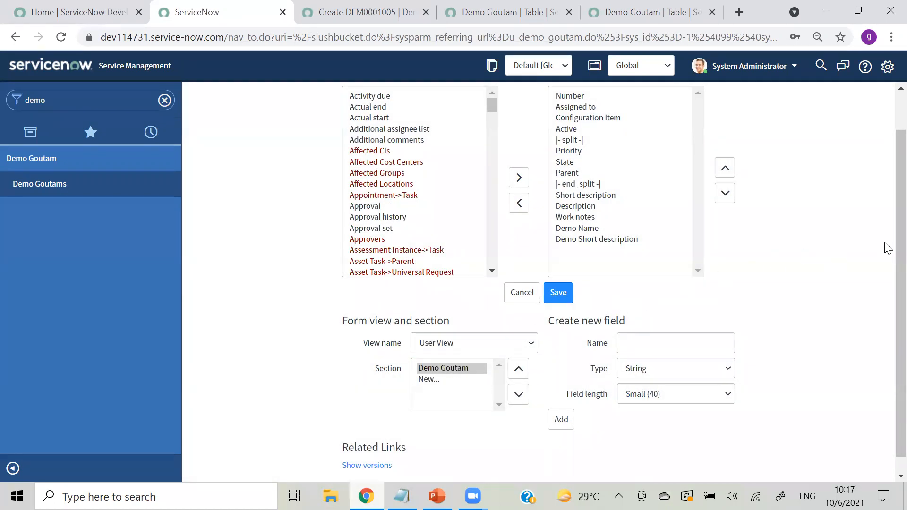
Remove Demo Name and Demo Short description from the selected fields of User View and save the layout.
scroll(885, 239, "up", 1)
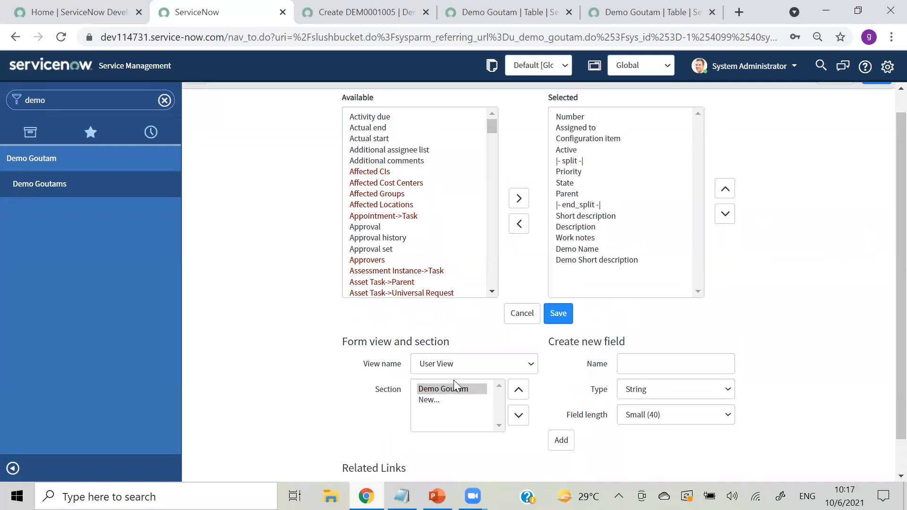
left_click(442, 368)
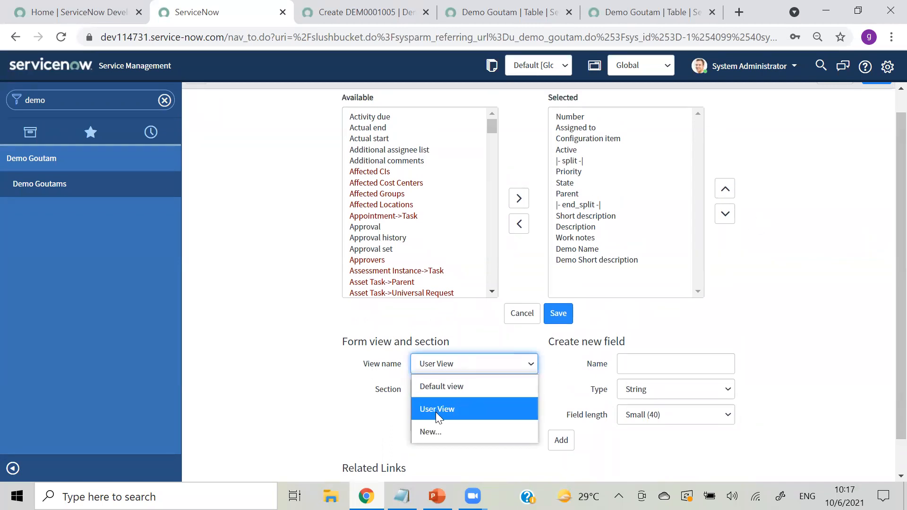
left_click(435, 411)
left_click(320, 364)
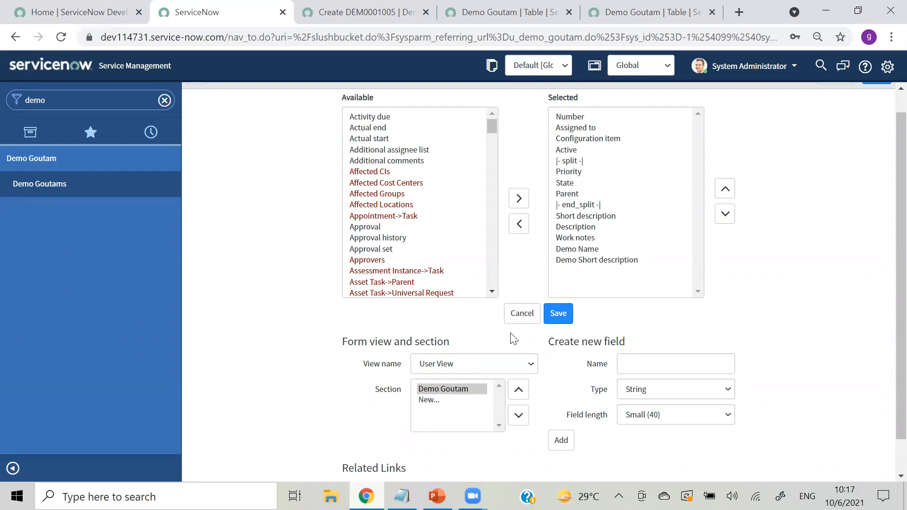
left_click(567, 251)
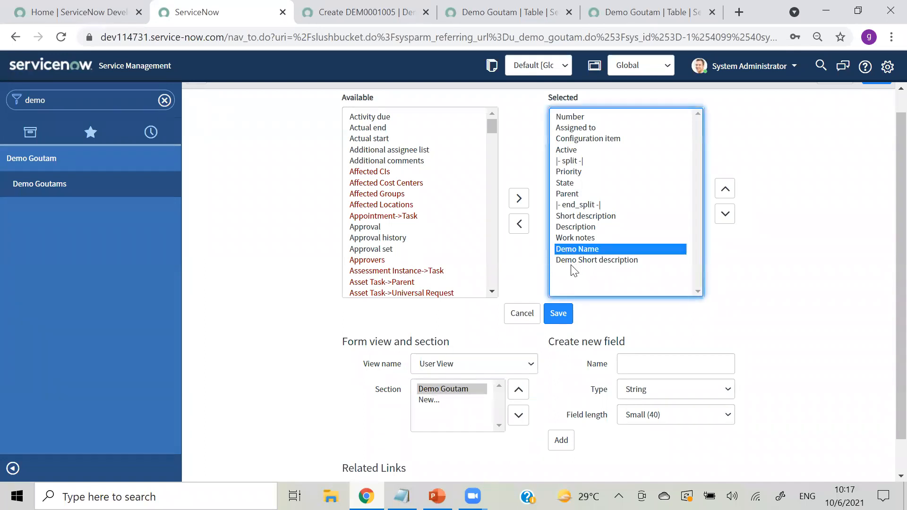
left_click(570, 260)
left_click(565, 249, "ctrl")
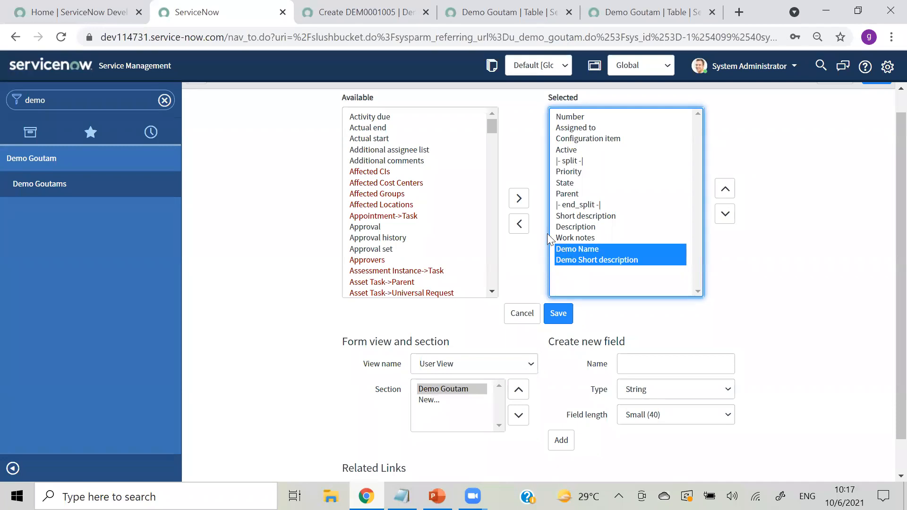
left_click(518, 224)
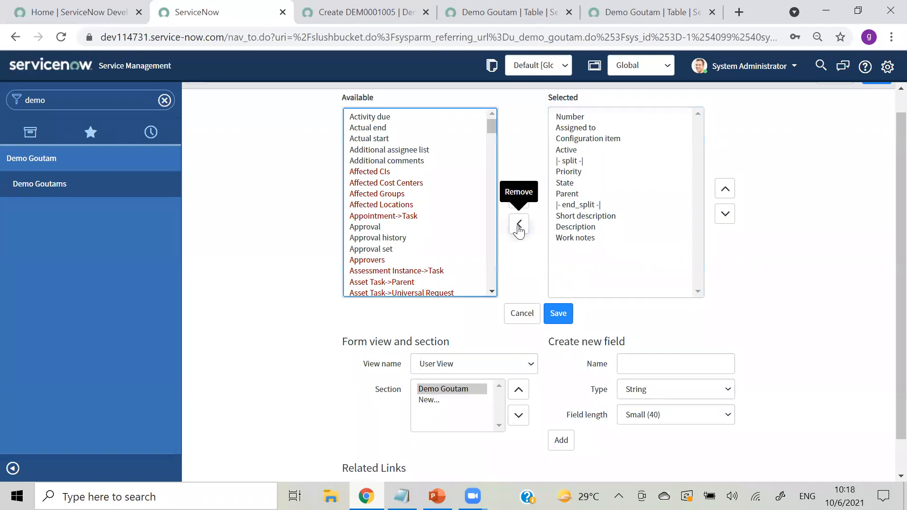
left_click(552, 313)
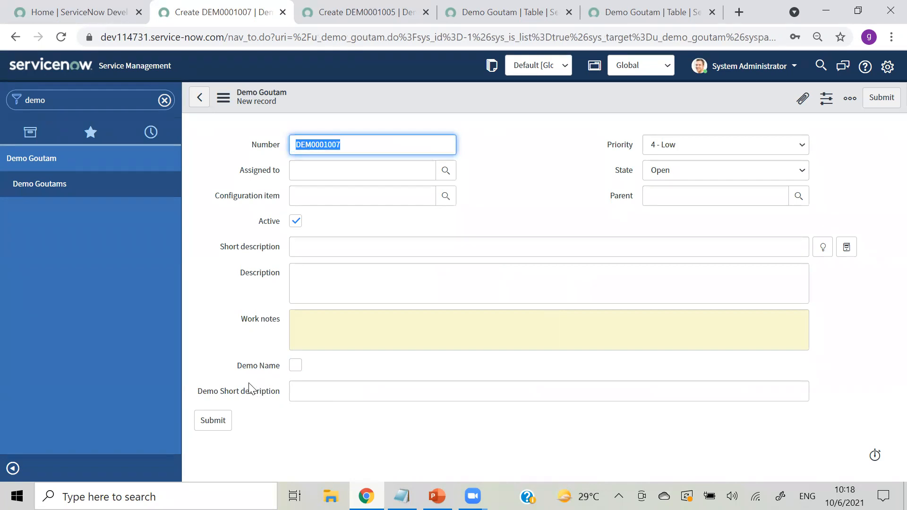
Check the new record form's additional actions for a view option, reloading the page in between.
left_click(223, 98)
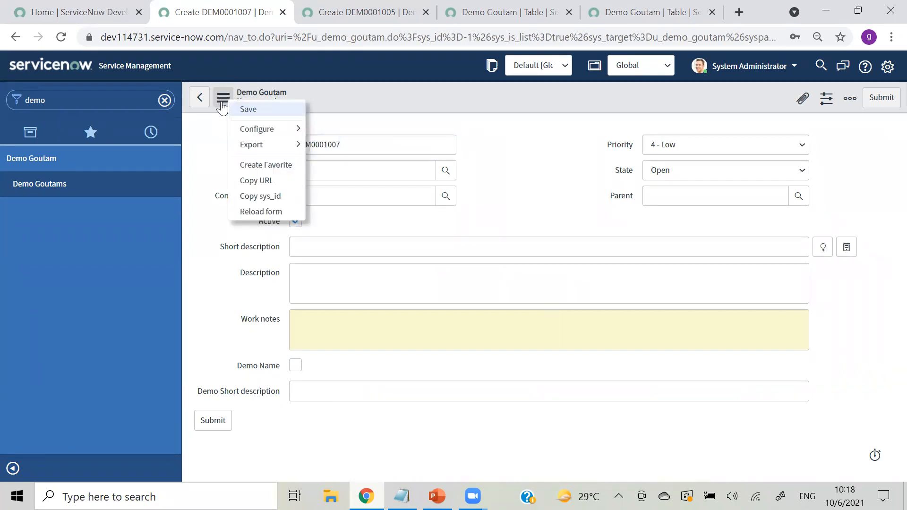
mouse_move(249, 150)
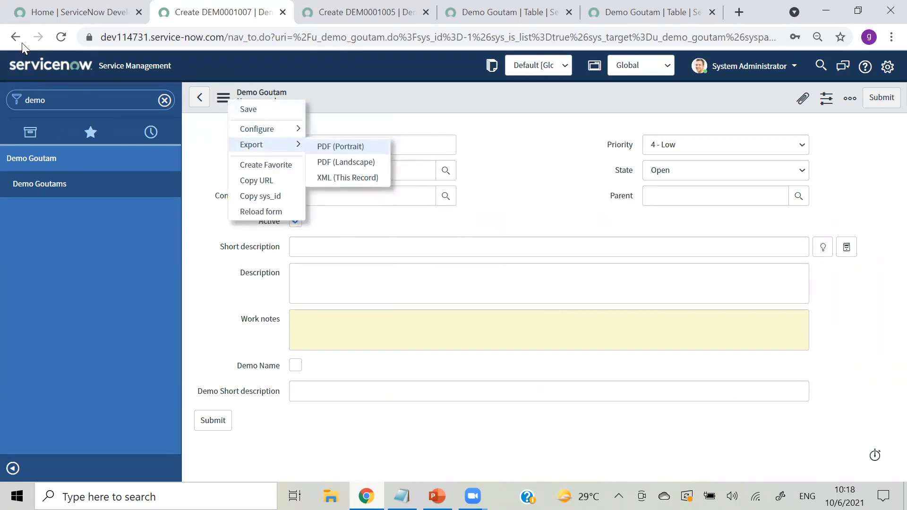
left_click(56, 38)
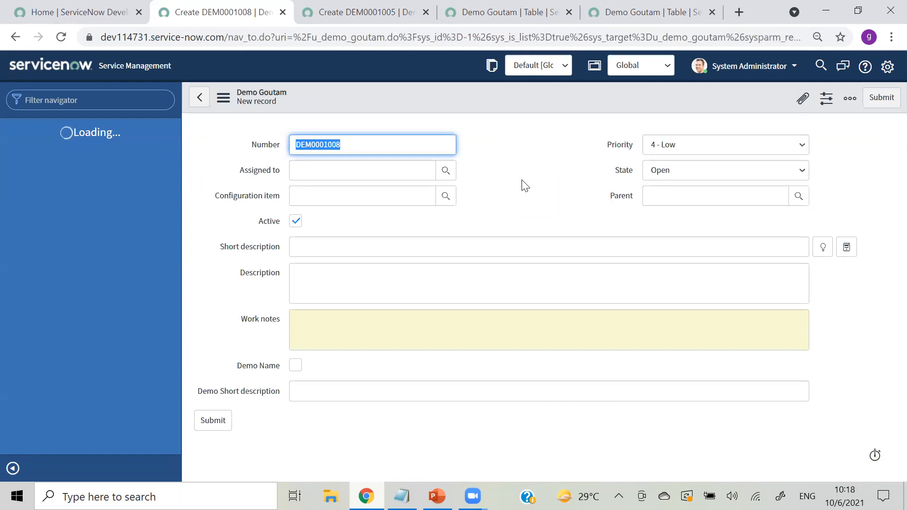
left_click(223, 98)
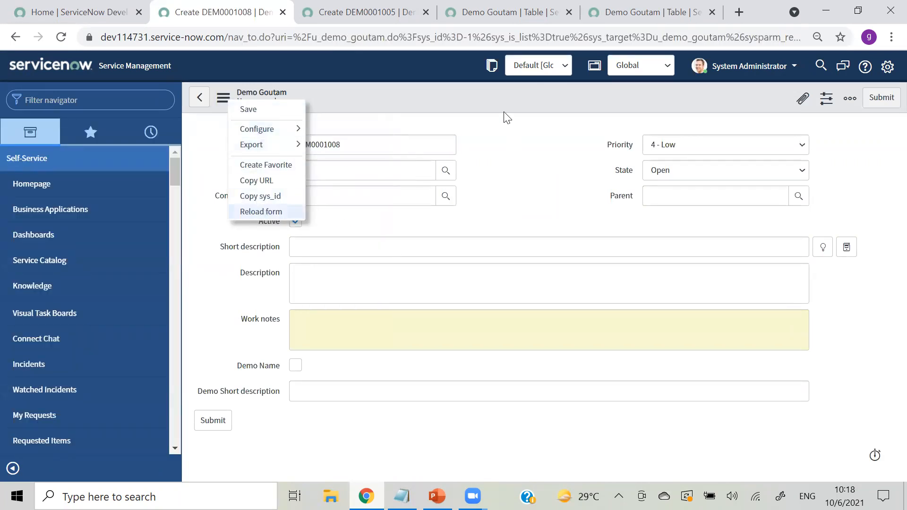
left_click(454, 92)
Reopen the form layout configuration, switch to User View, and add the Closed field to its selected fields.
right_click(453, 93)
mouse_move(477, 127)
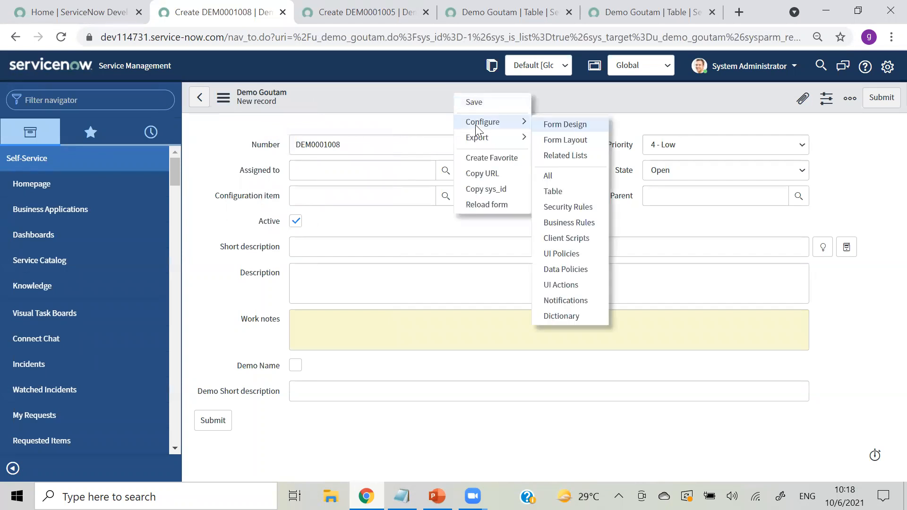
left_click(559, 141)
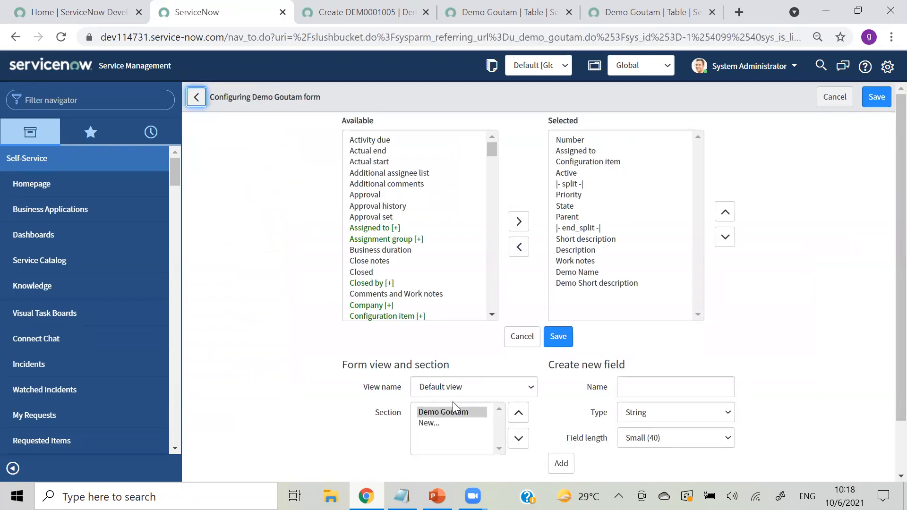
left_click(443, 388)
left_click(436, 430)
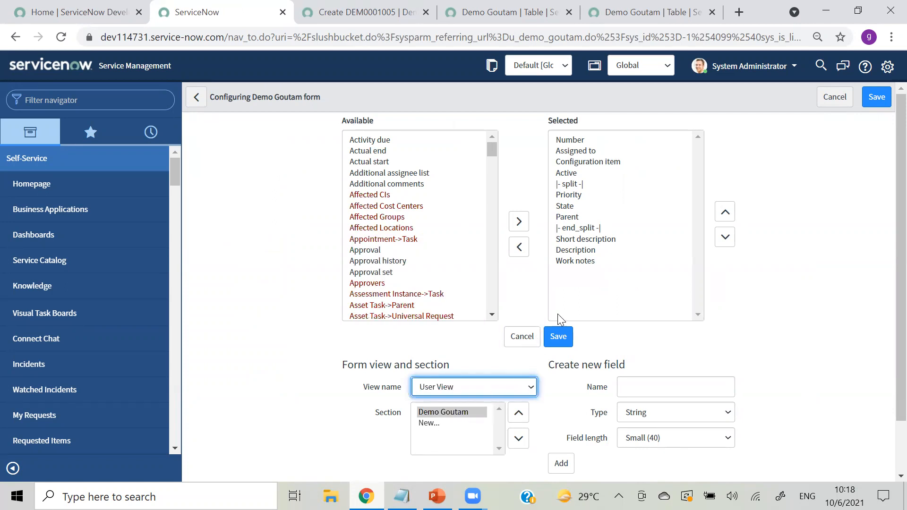
left_click(439, 413)
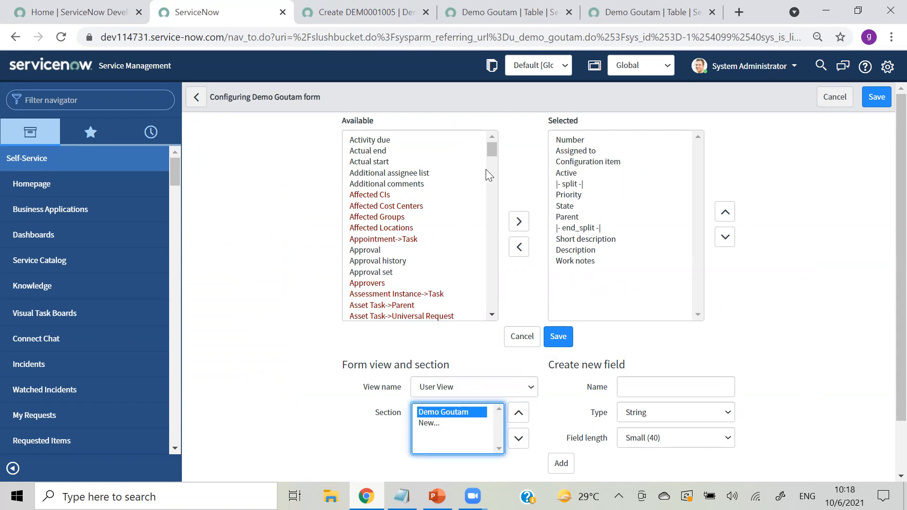
left_click_drag(485, 146, 486, 174)
left_click(370, 212)
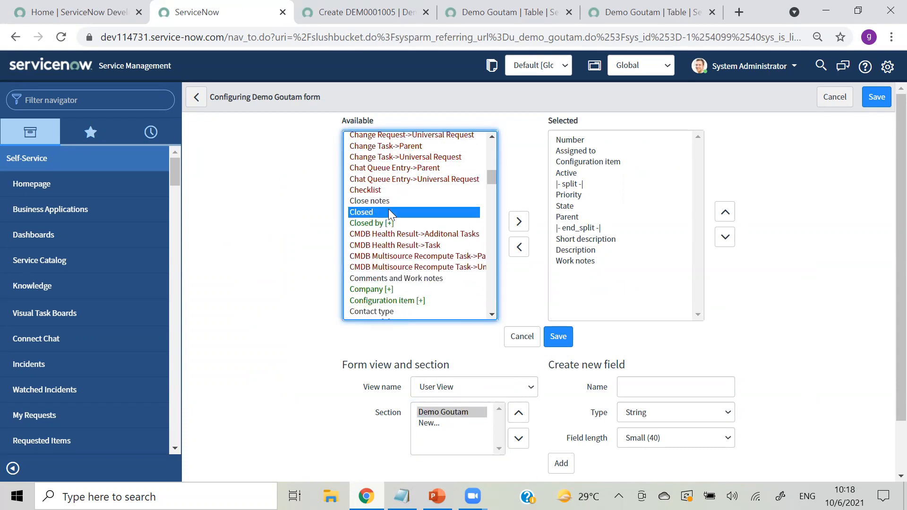
left_click(518, 222)
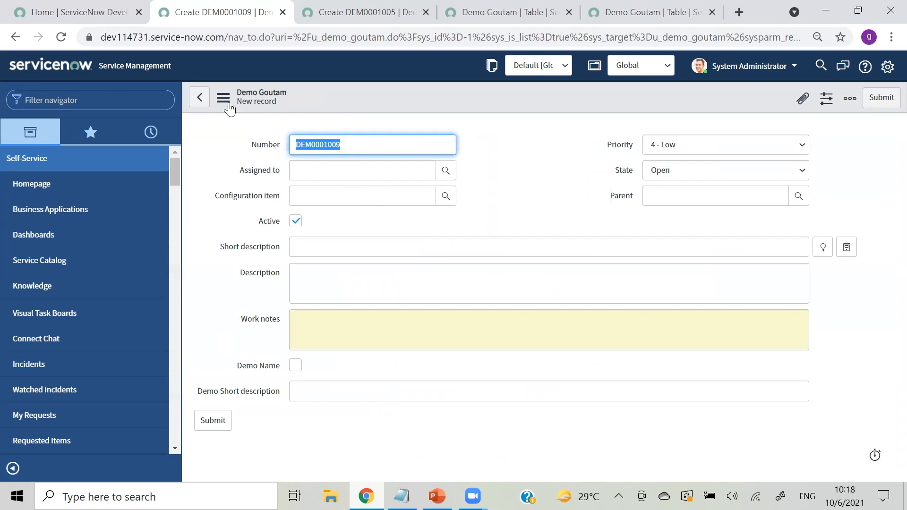
Reload the new record form and check its additional actions for a view option.
left_click(66, 39)
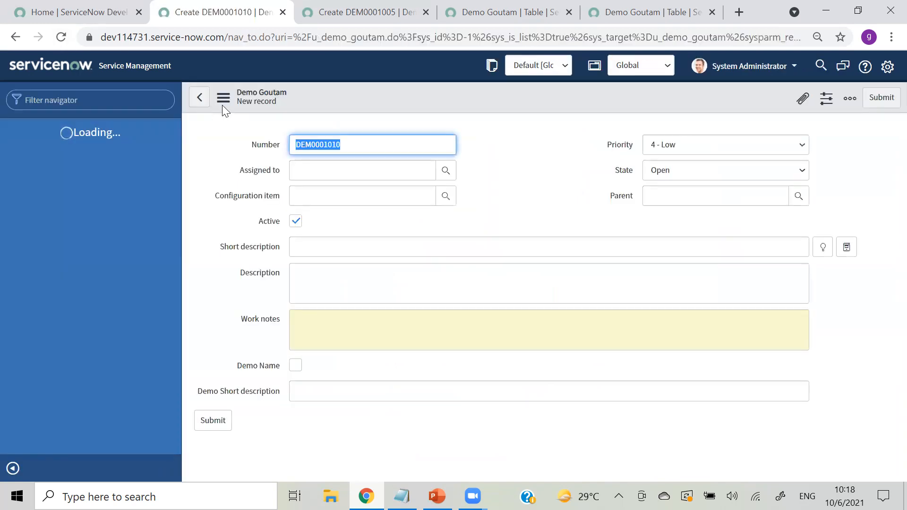
left_click(223, 99)
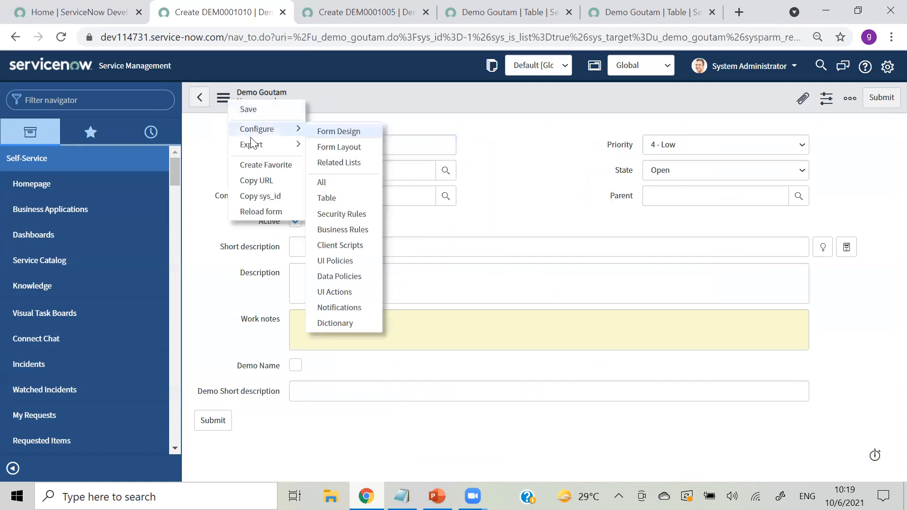
mouse_move(251, 133)
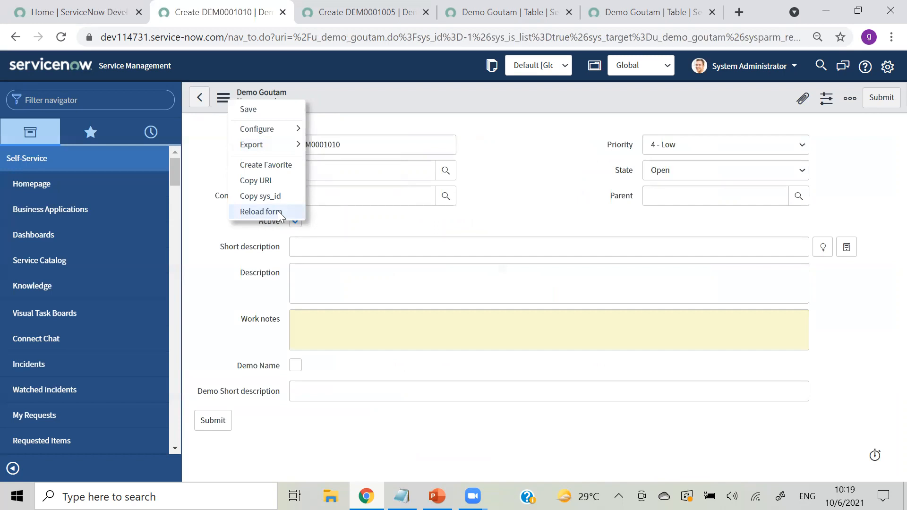
left_click(489, 89)
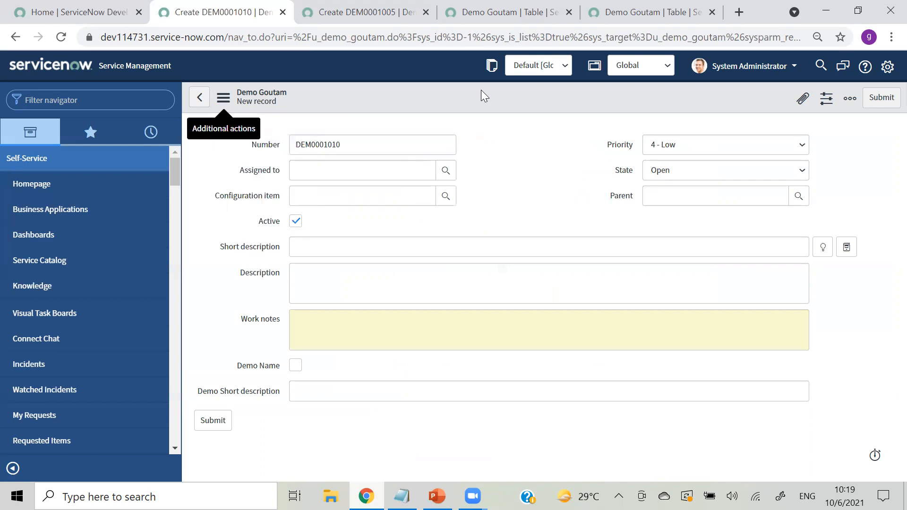
Reopen the form layout configuration and switch to User View to review its selected fields.
right_click(481, 90)
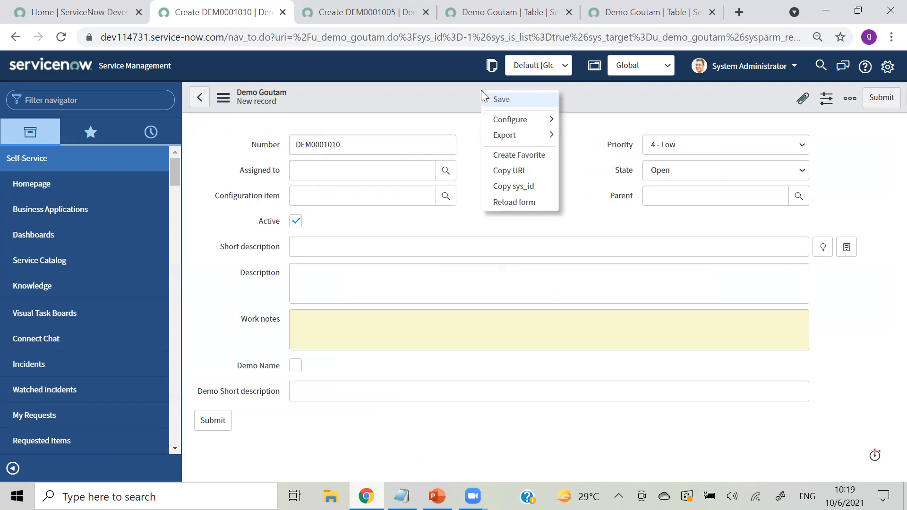
mouse_move(501, 120)
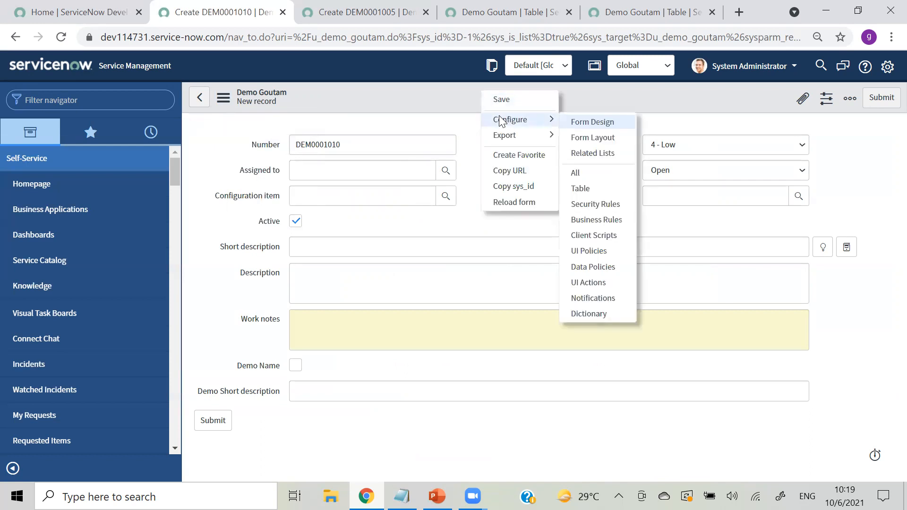
left_click(578, 138)
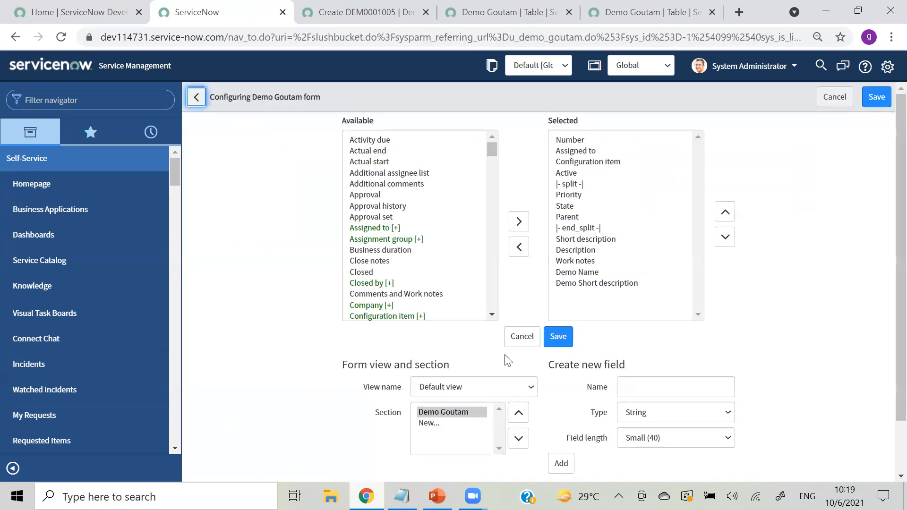
left_click(460, 386)
left_click(440, 430)
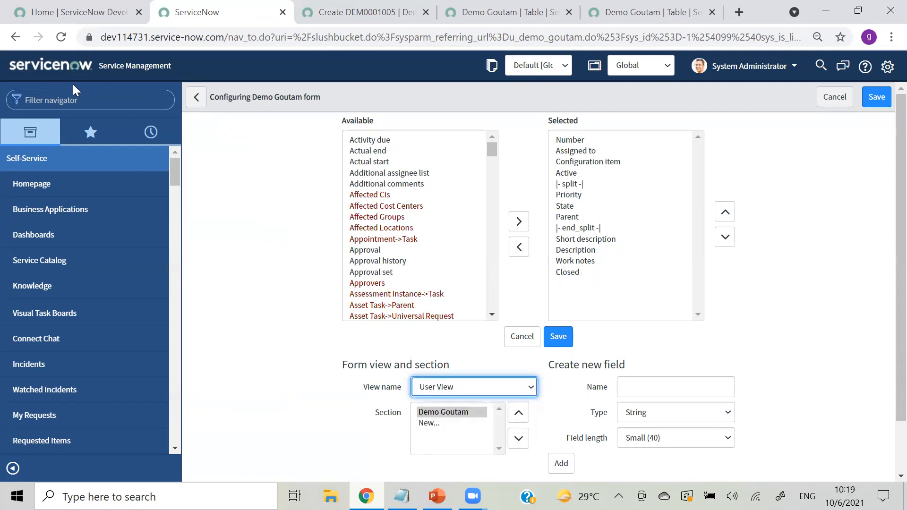
Filter the navigator for "demo", open the demo table's record list, and check which views the list offers.
left_click(77, 98)
type("demo")
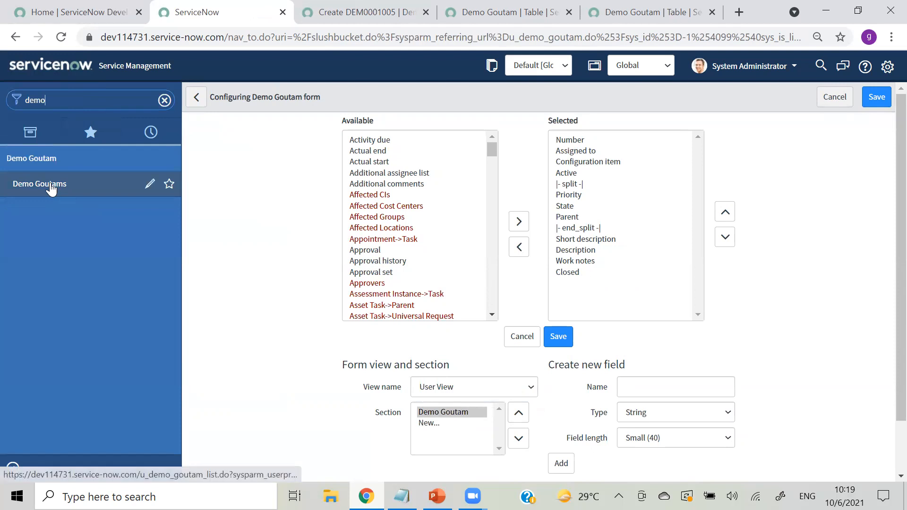
left_click(51, 187)
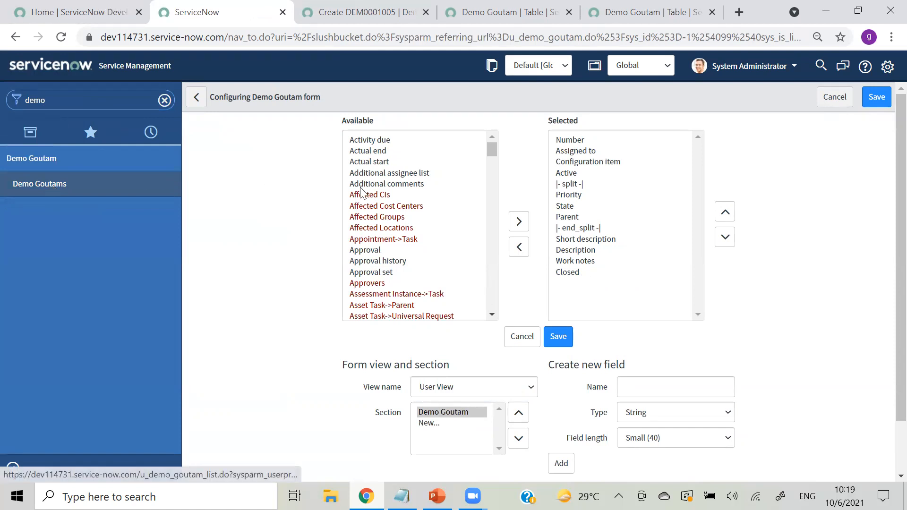
left_click(201, 102)
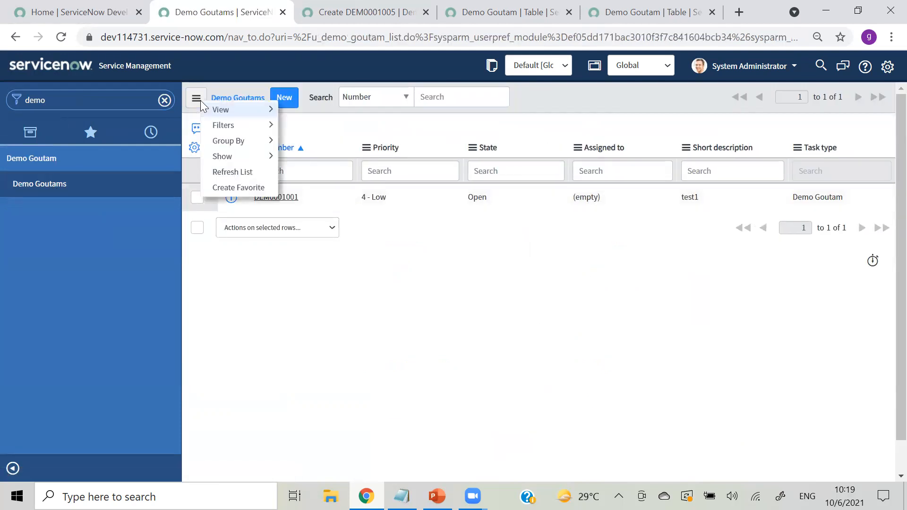
mouse_move(224, 128)
mouse_move(232, 112)
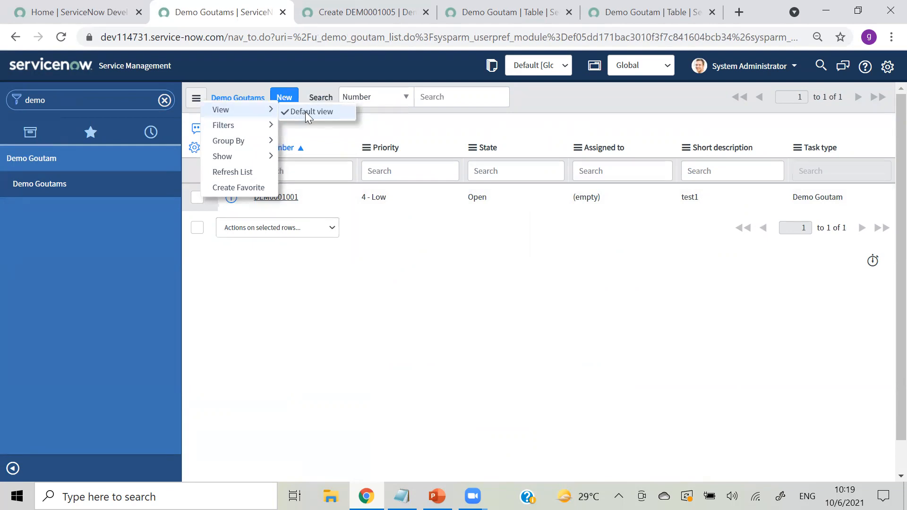
left_click(312, 354)
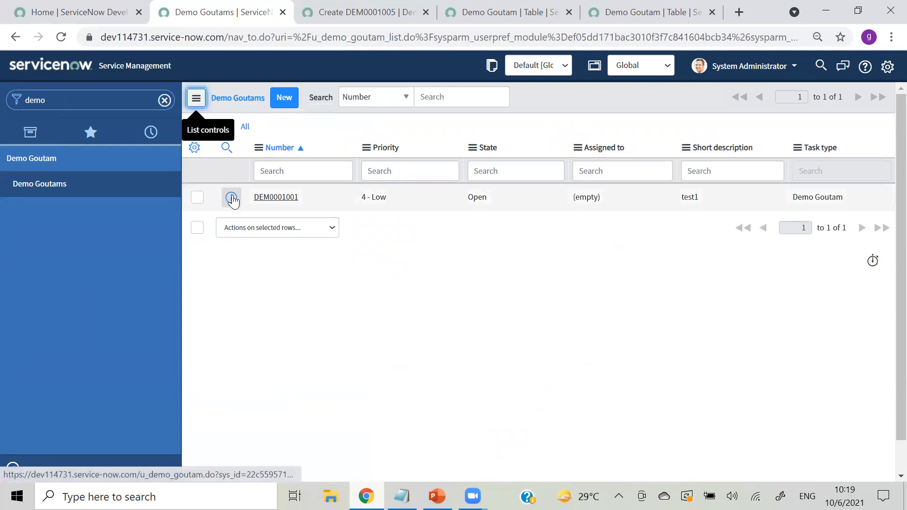
Open the existing test1 record in a new browser tab and display its form in User View.
right_click(233, 200)
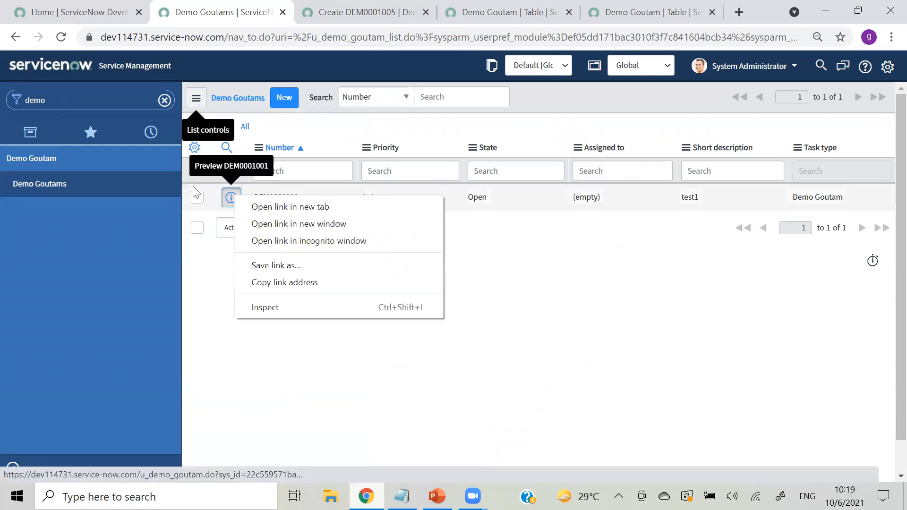
left_click(252, 204)
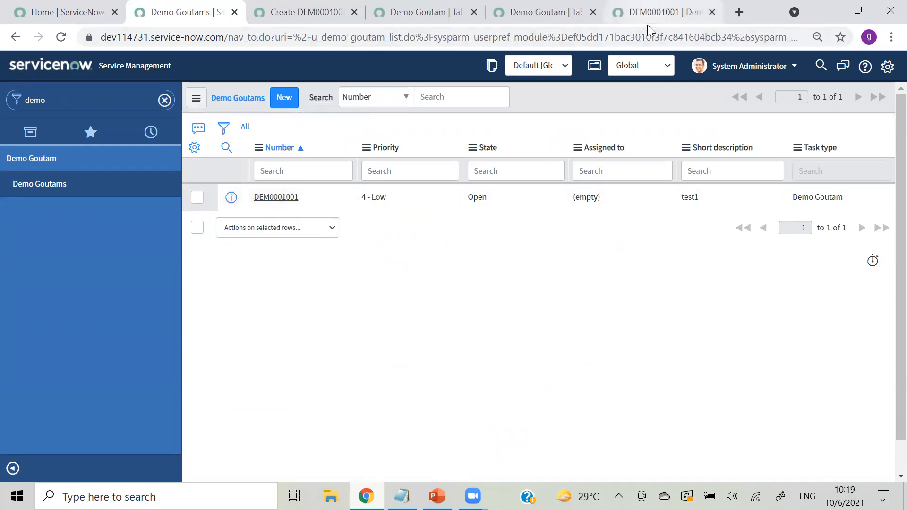
left_click(654, 13)
left_click(36, 71)
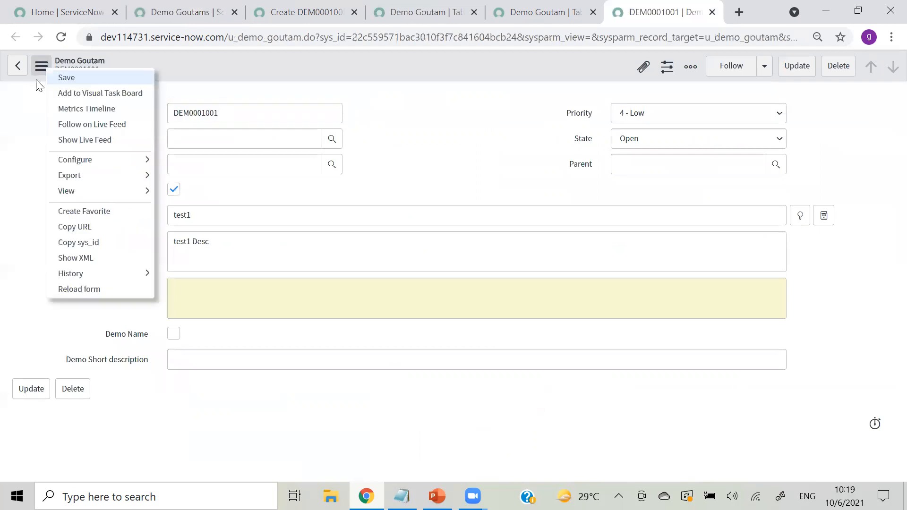
mouse_move(74, 191)
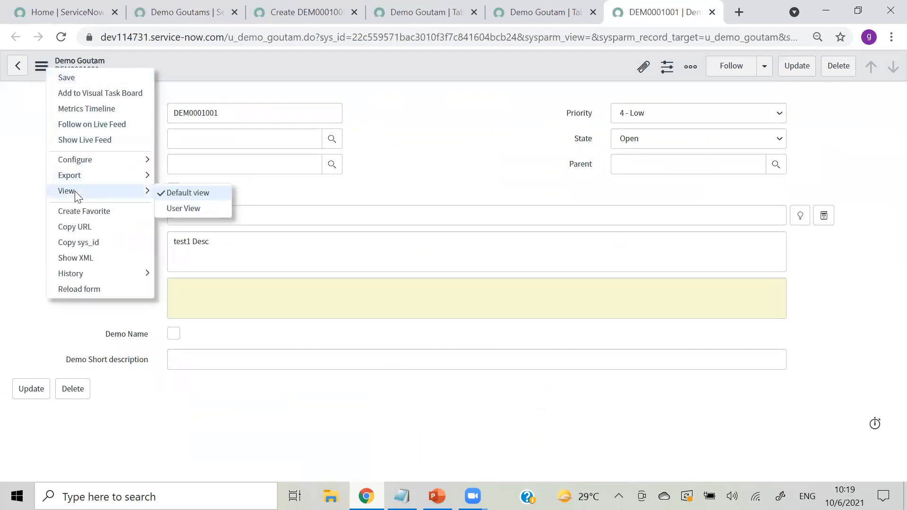
left_click(184, 210)
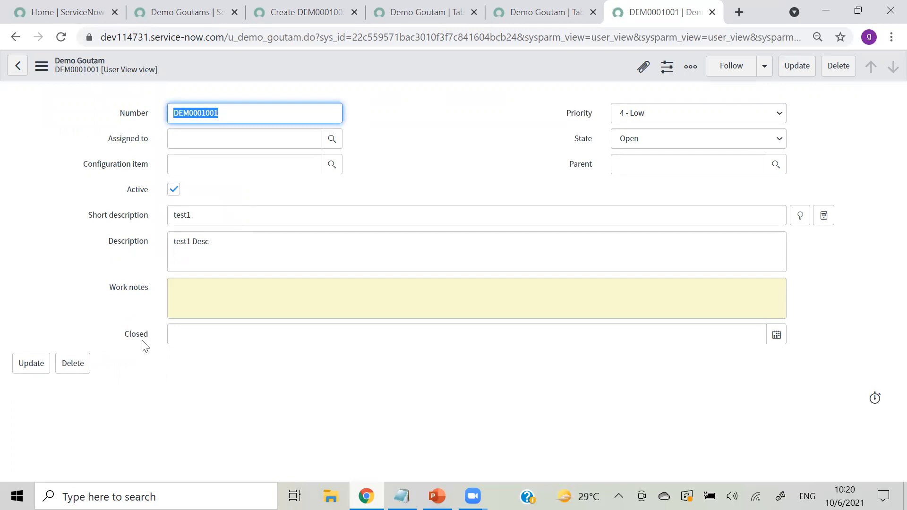
Reselect User View on the test1 record, then return the form to Default view to compare their fields.
left_click(40, 75)
mouse_move(113, 194)
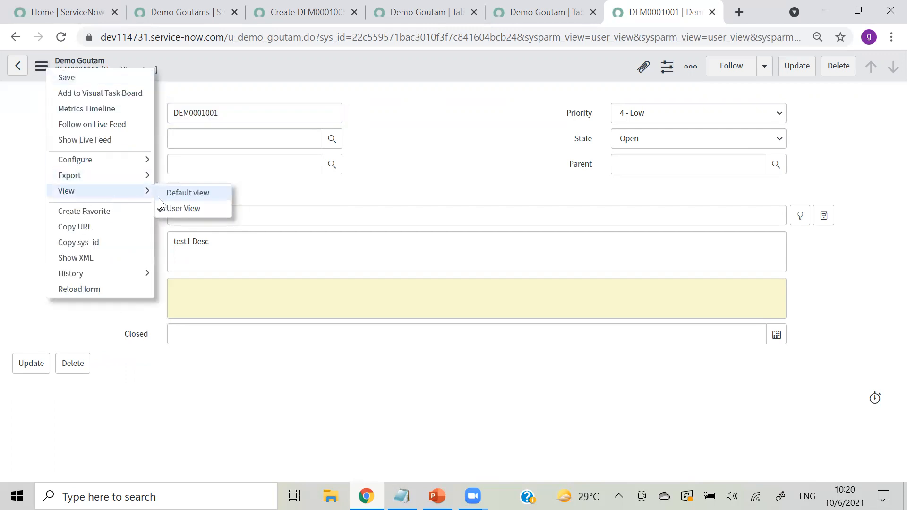
left_click(173, 208)
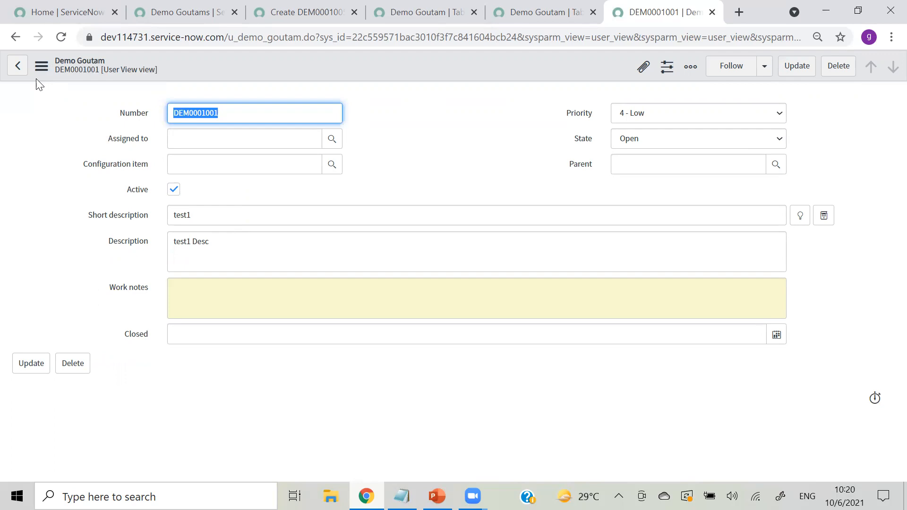
left_click(42, 66)
mouse_move(144, 176)
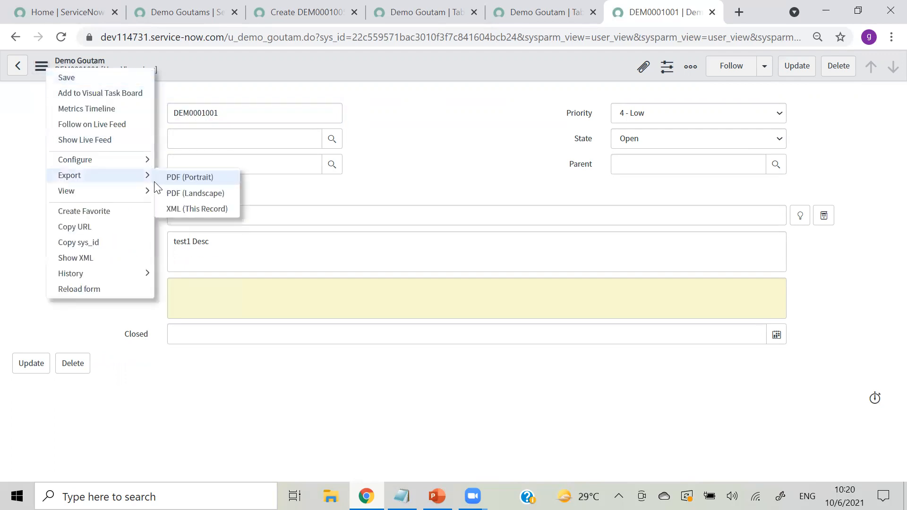
mouse_move(140, 197)
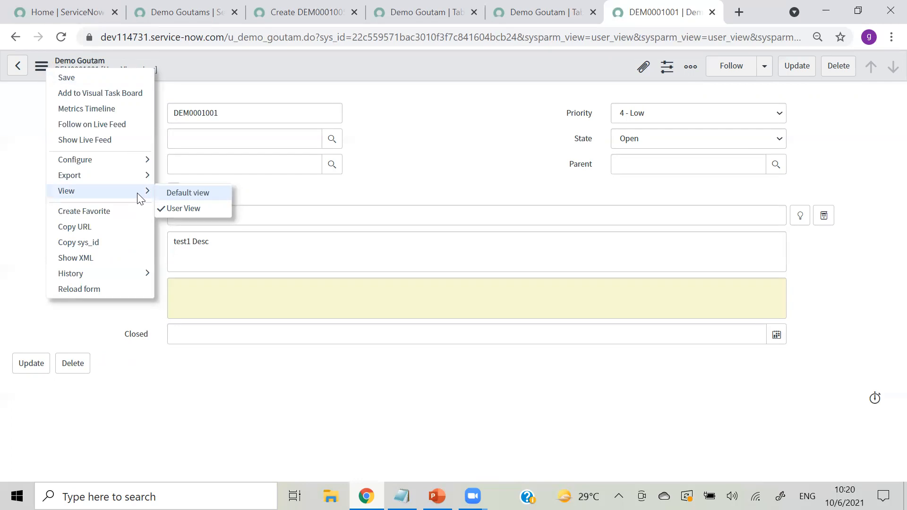
left_click(182, 191)
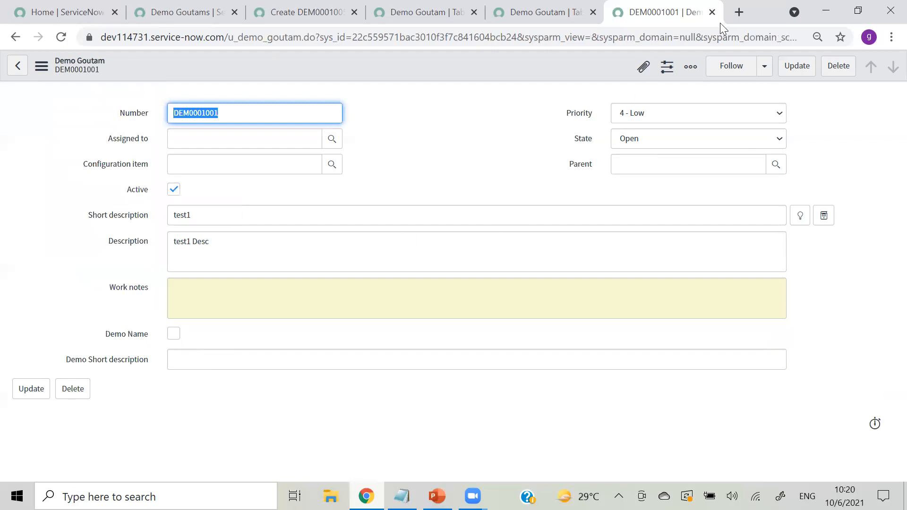
Close the test1 record's browser tab, start a new record from the demo table's list, and open its Form Design.
left_click(713, 13)
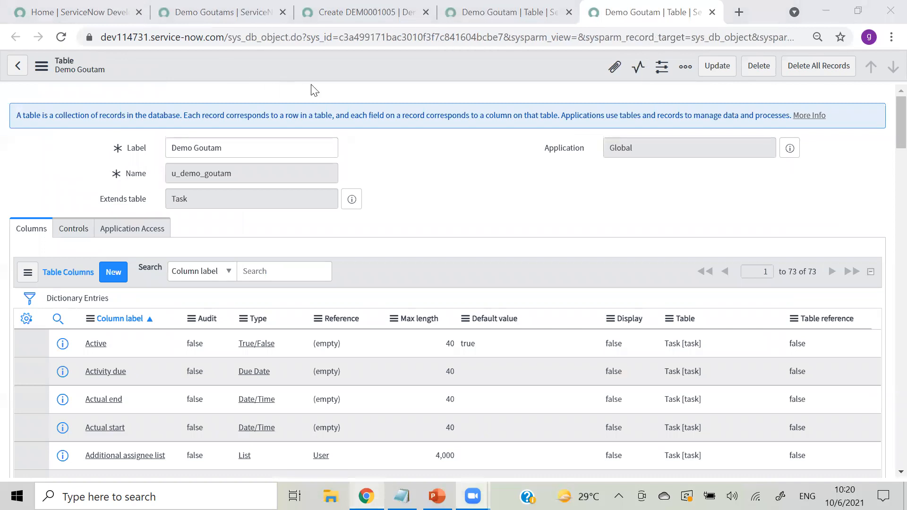
left_click(172, 21)
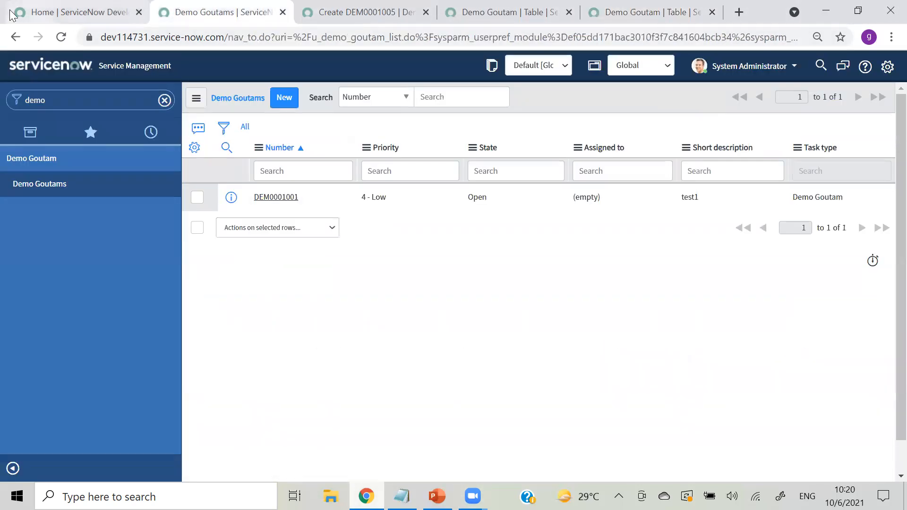
left_click(284, 97)
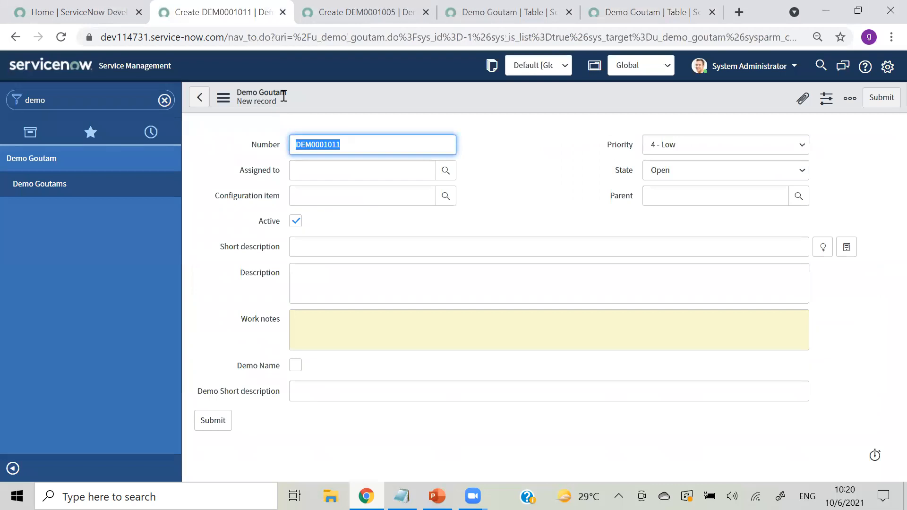
right_click(396, 85)
mouse_move(419, 130)
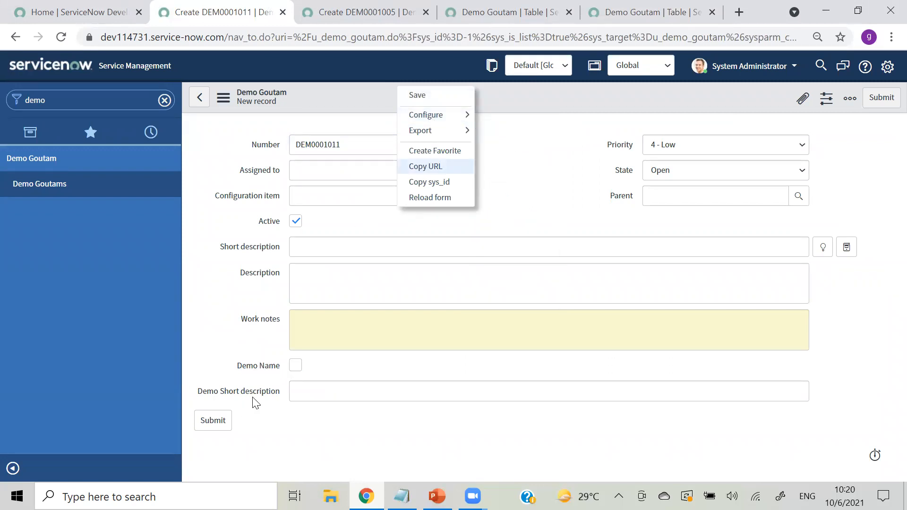
mouse_move(451, 115)
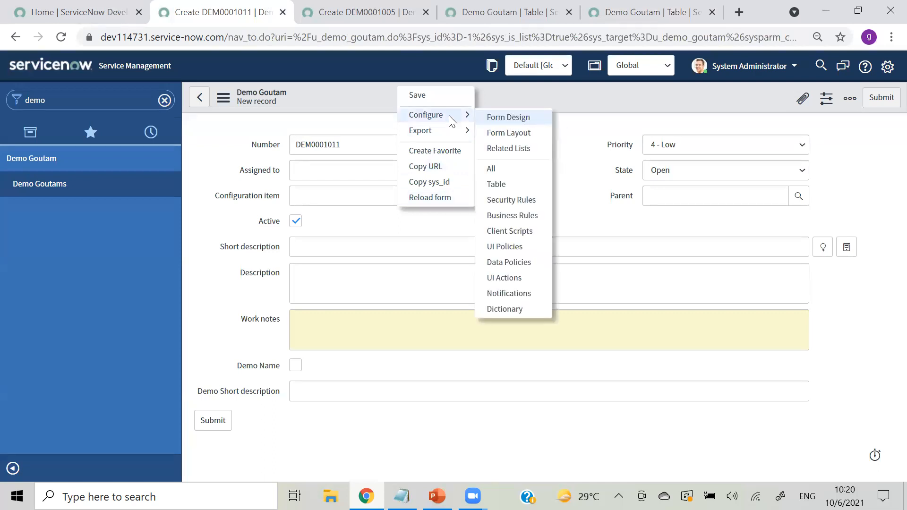
left_click(497, 121)
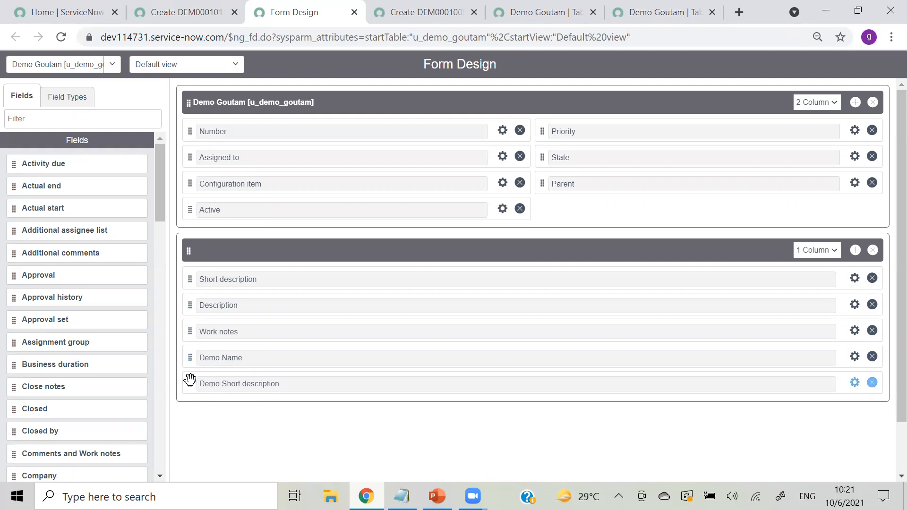
Move Demo Short description above Demo Name in the Default view's form design, save it, and reload the new record form.
left_click_drag(189, 378, 190, 350)
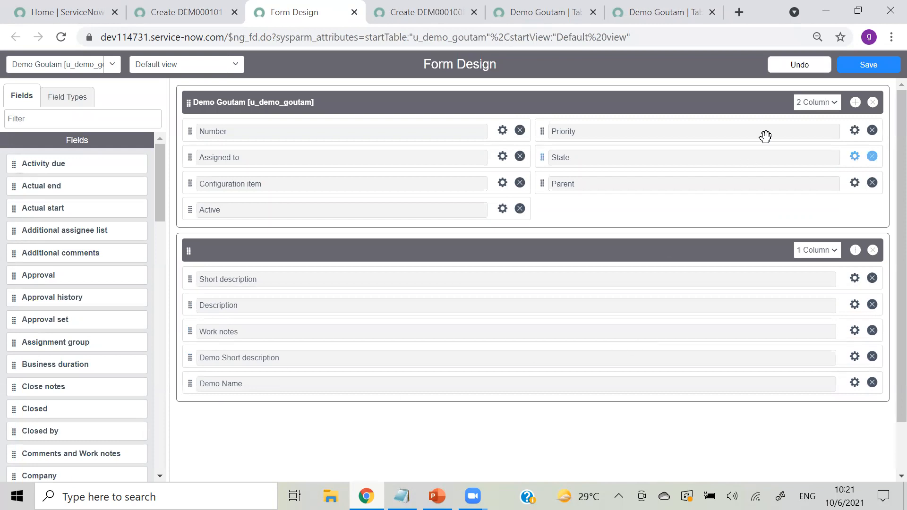
left_click(868, 65)
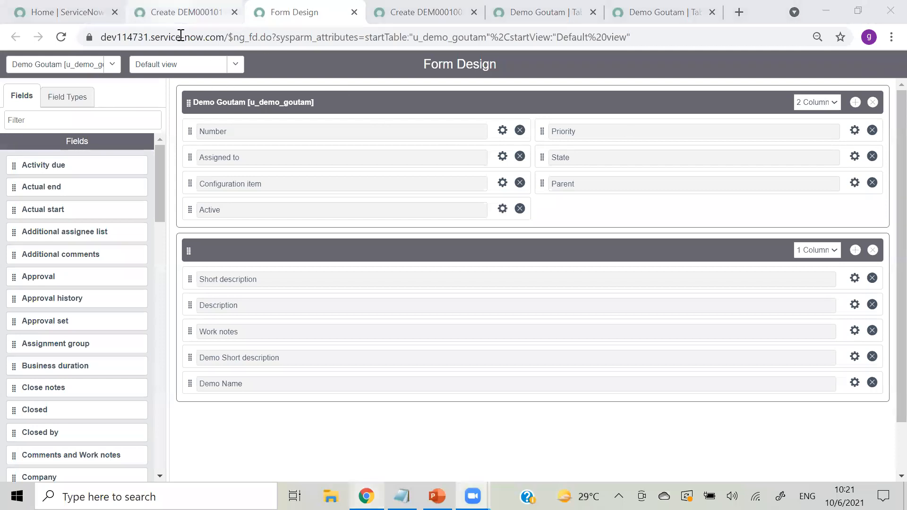
left_click(181, 14)
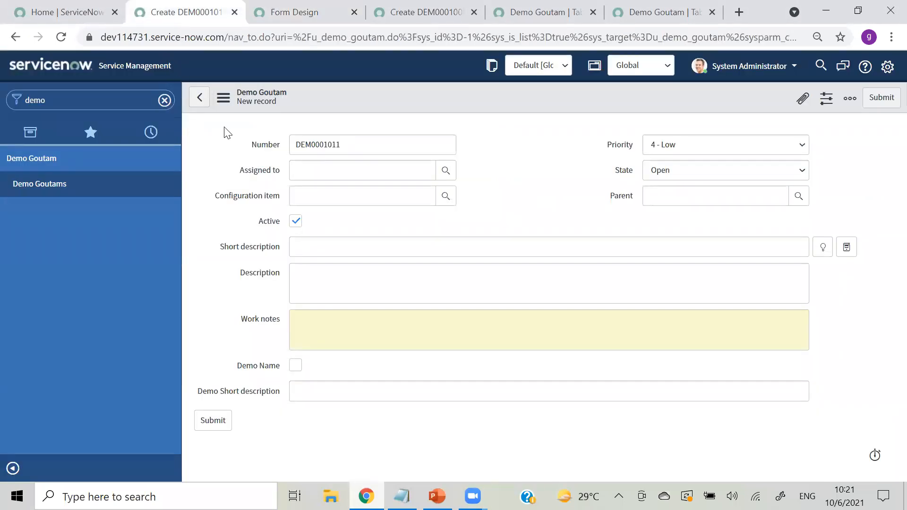
left_click(223, 98)
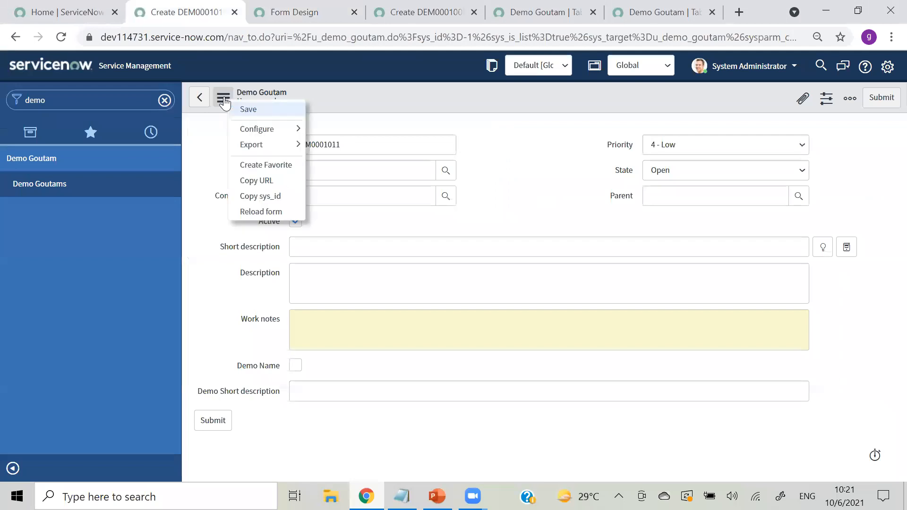
left_click(266, 211)
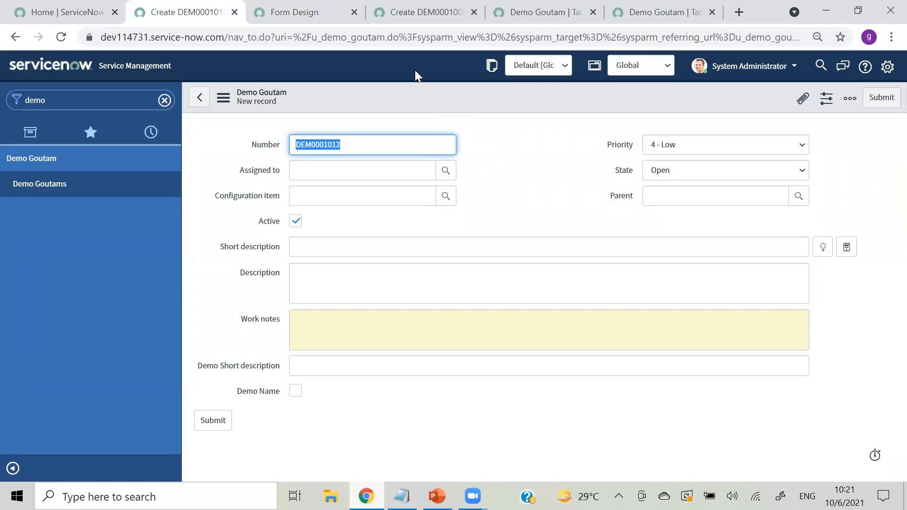
Open the Form Layout configuration of the demo table's new record form.
right_click(393, 96)
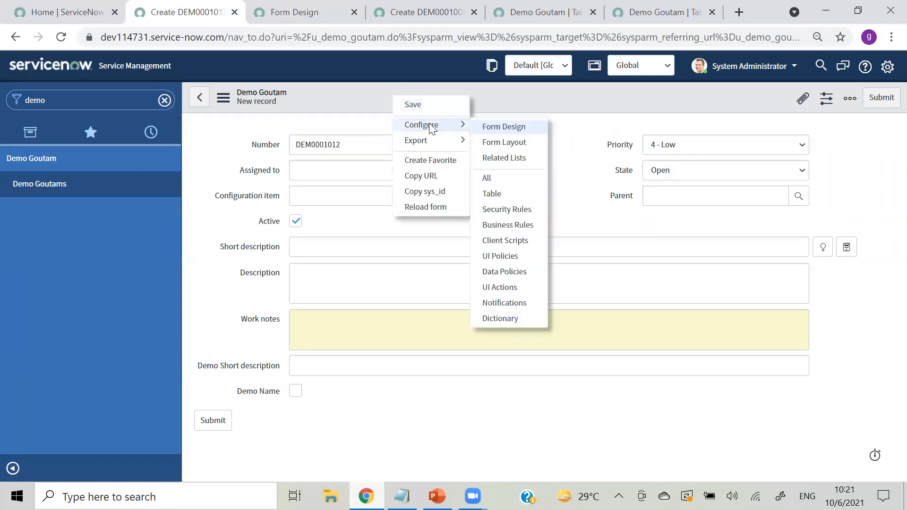
left_click(494, 142)
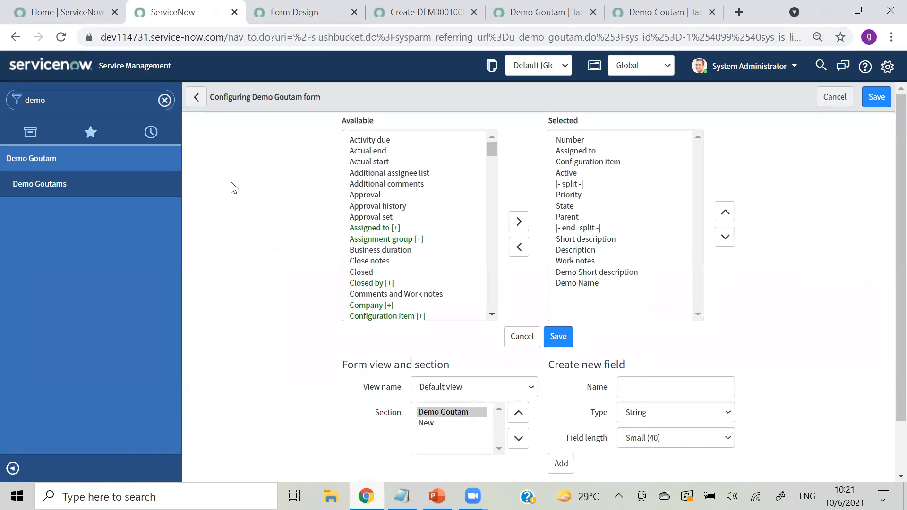
left_click(66, 10)
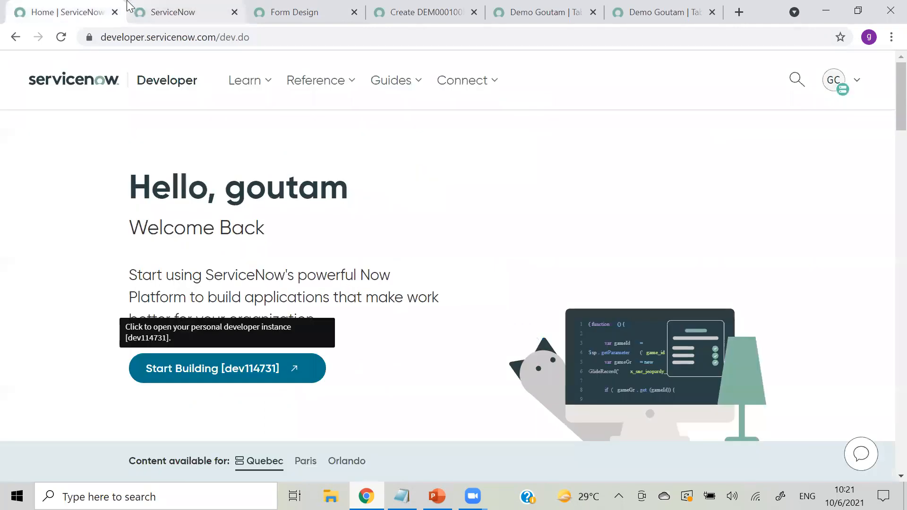
left_click(142, 14)
Find the Tables module under System Definition and filter its list by the label *demo.
left_click(85, 104)
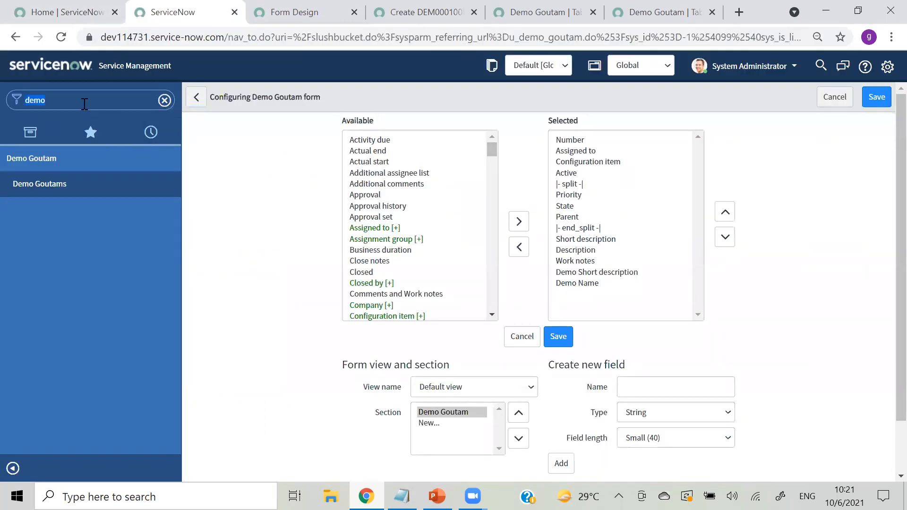
type("tables")
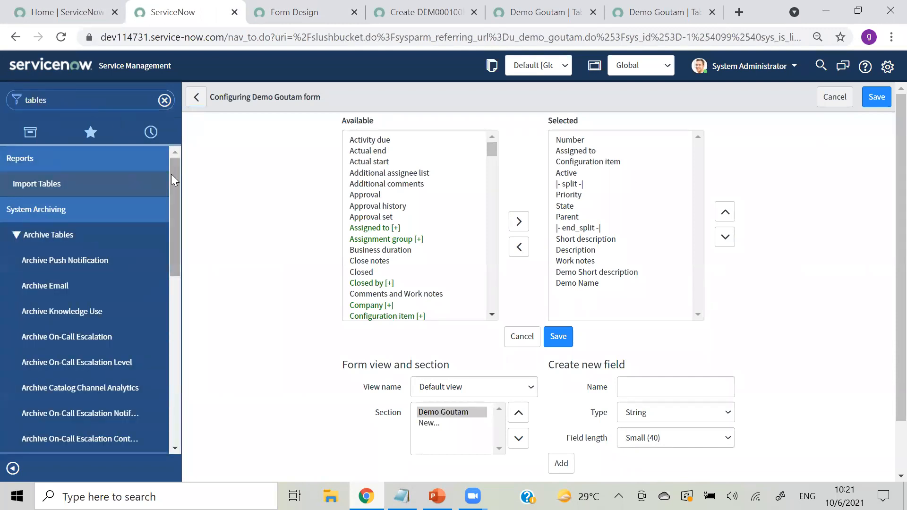
left_click_drag(171, 174, 180, 293)
left_click(31, 249)
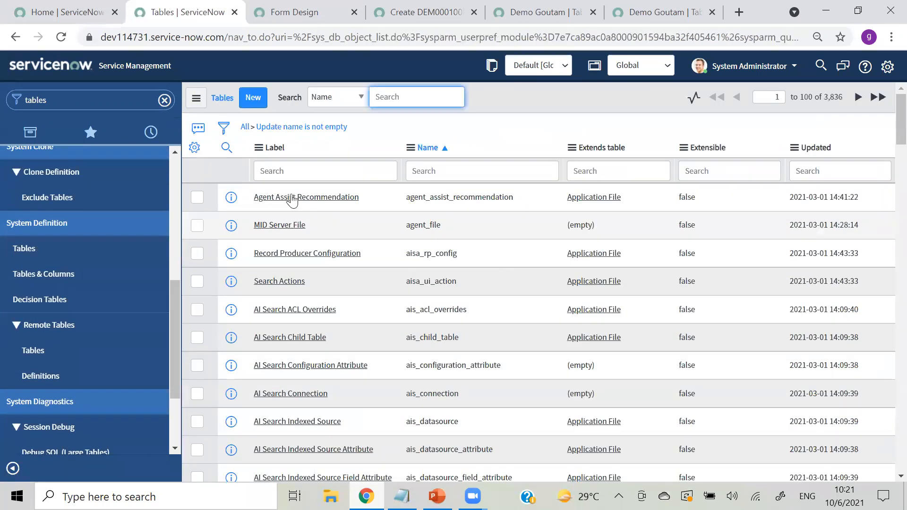
left_click(300, 171)
type("*Demo")
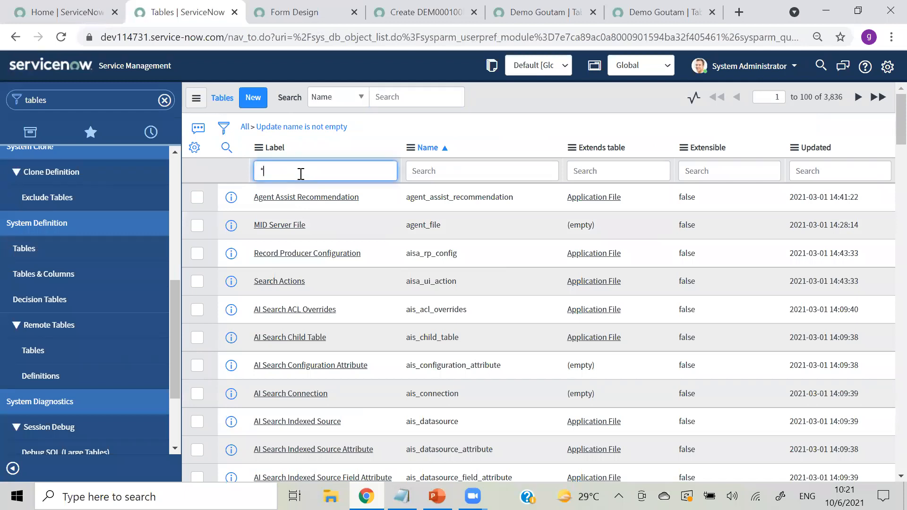
key("Return")
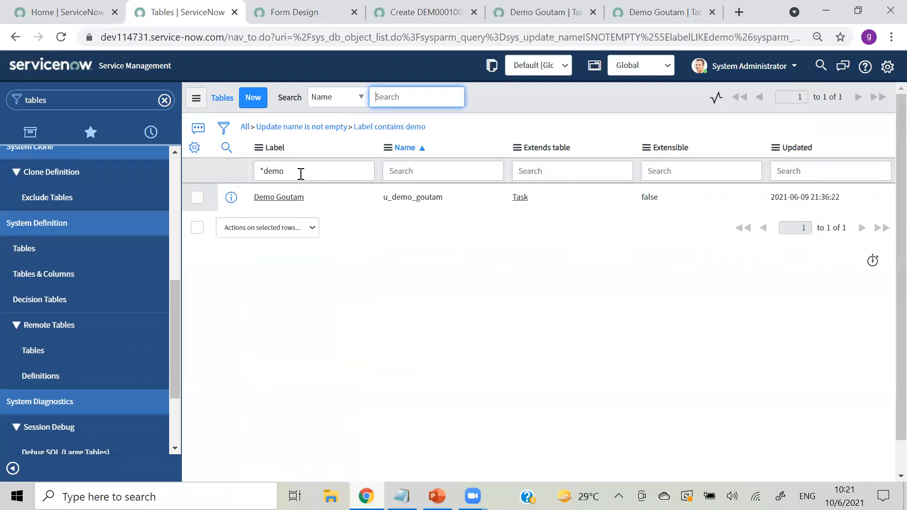
Open the demo table's definition in a new browser tab and examine its columns and their field types.
right_click(156, 188)
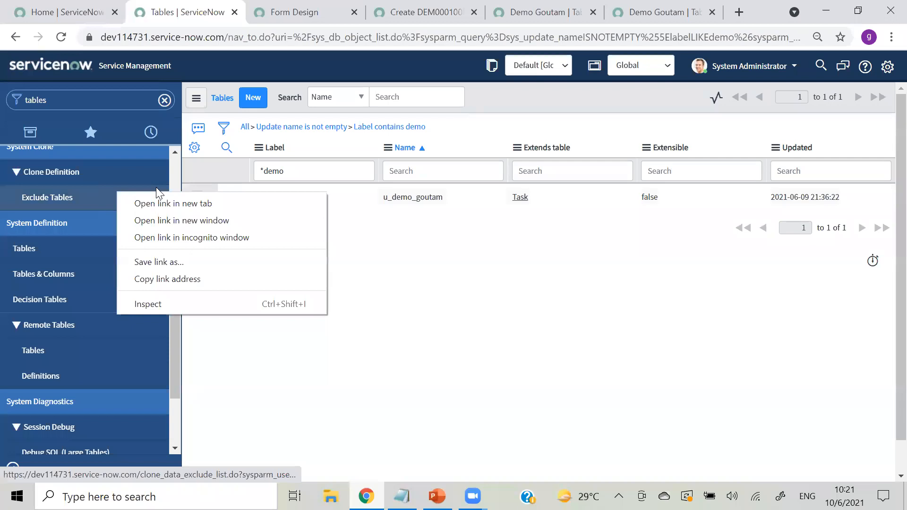
left_click(432, 331)
right_click(232, 198)
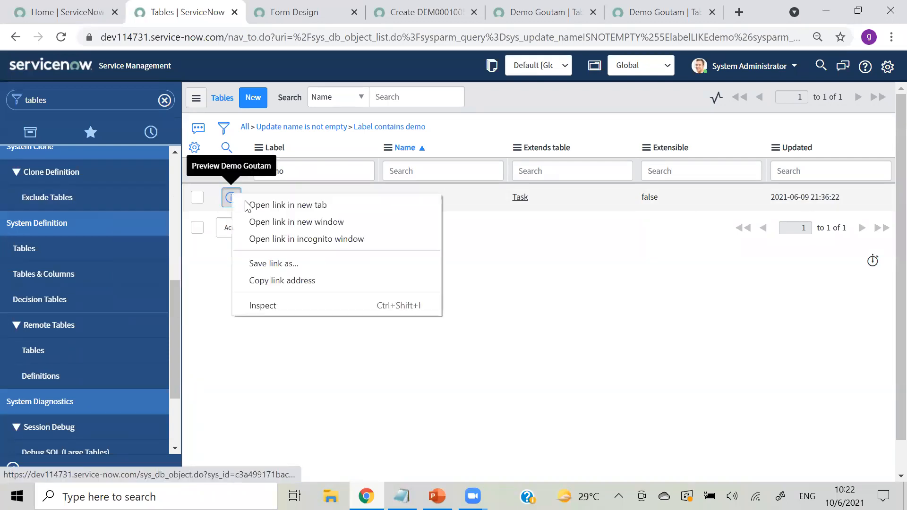
left_click(259, 206)
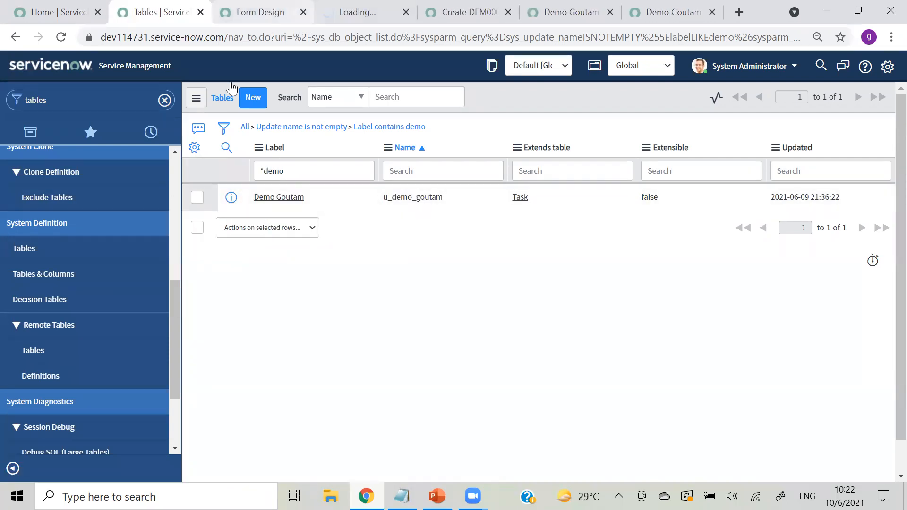
left_click(358, 12)
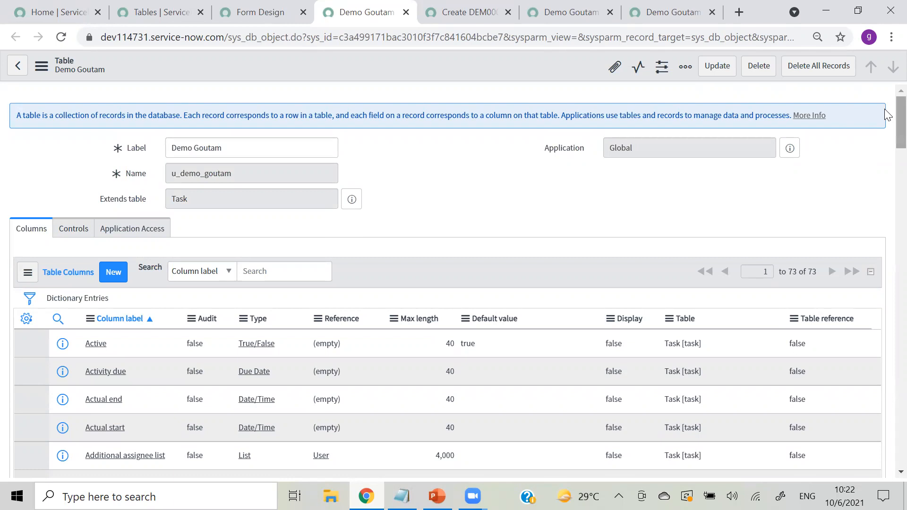
scroll(886, 123, "down", 4)
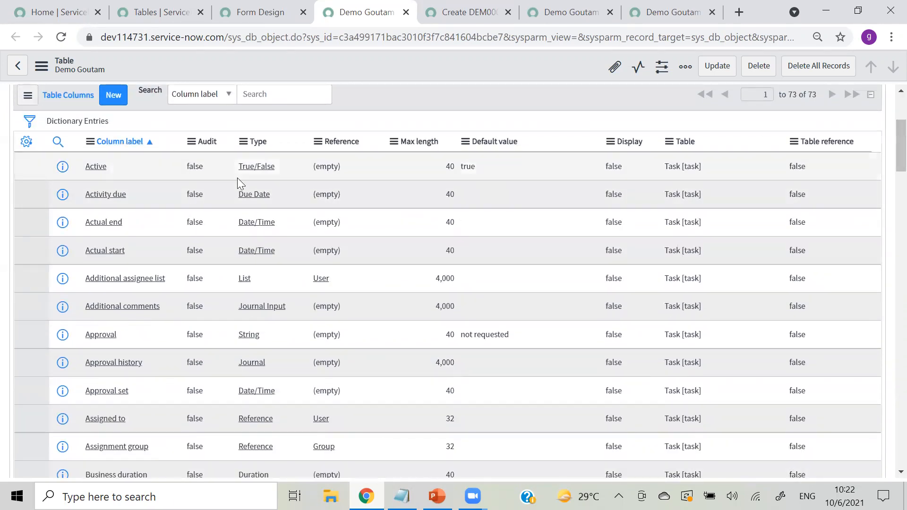
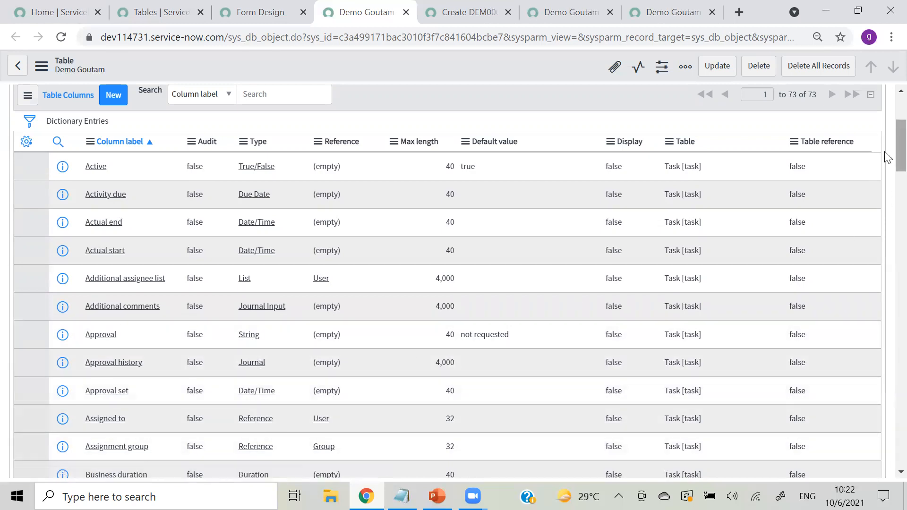
scroll(885, 163, "down", 3)
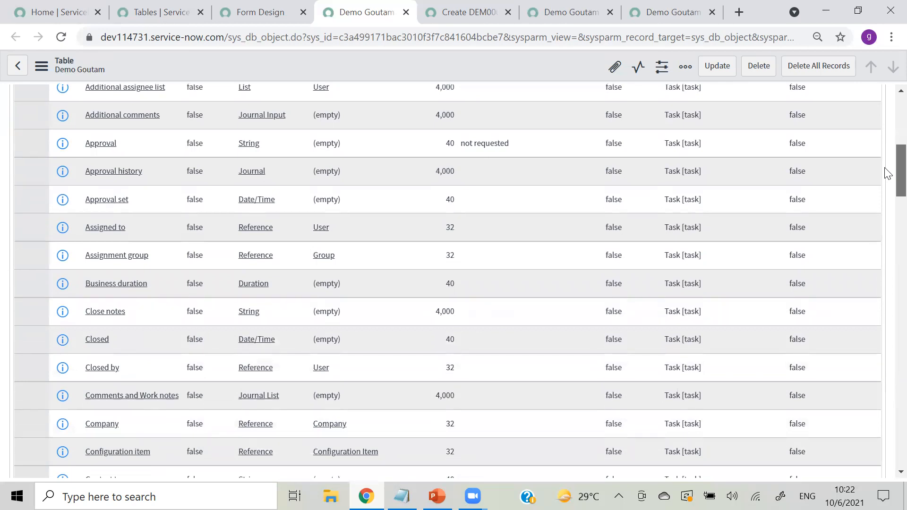
scroll(887, 172, "up", 4)
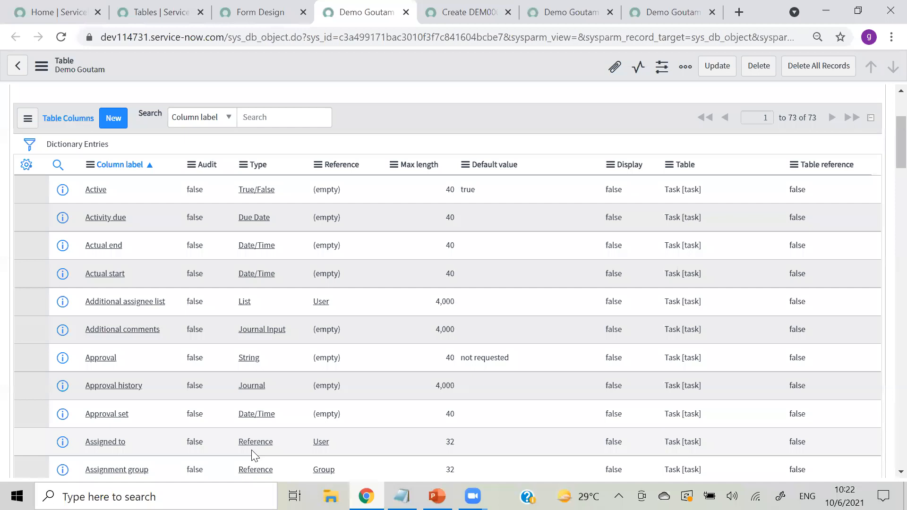
scroll(887, 145, "down", 5)
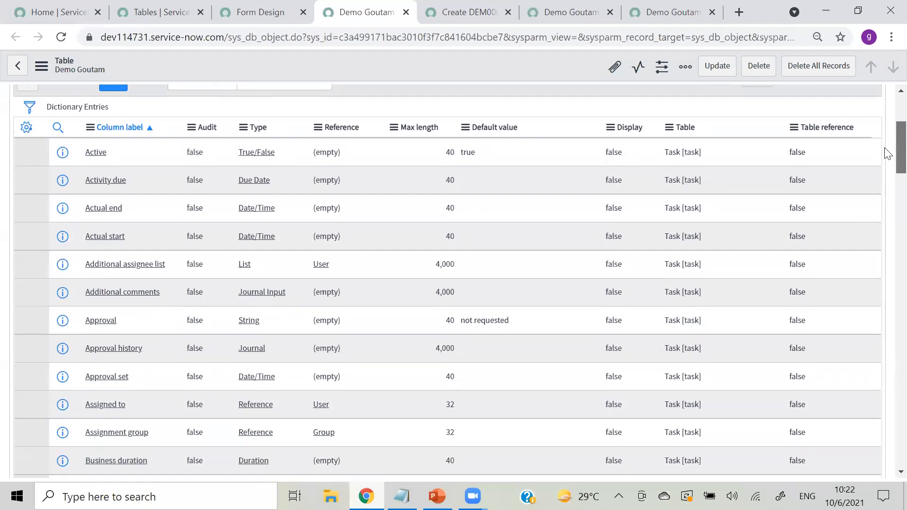
scroll(887, 181, "up", 8)
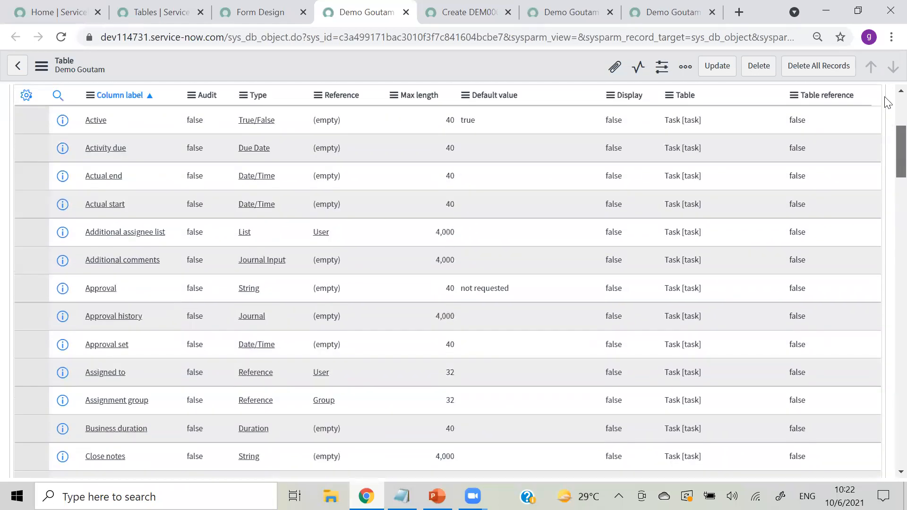
Return to the tables list's browser tab, find the demo module, and start a new record from its list.
left_click(126, 11)
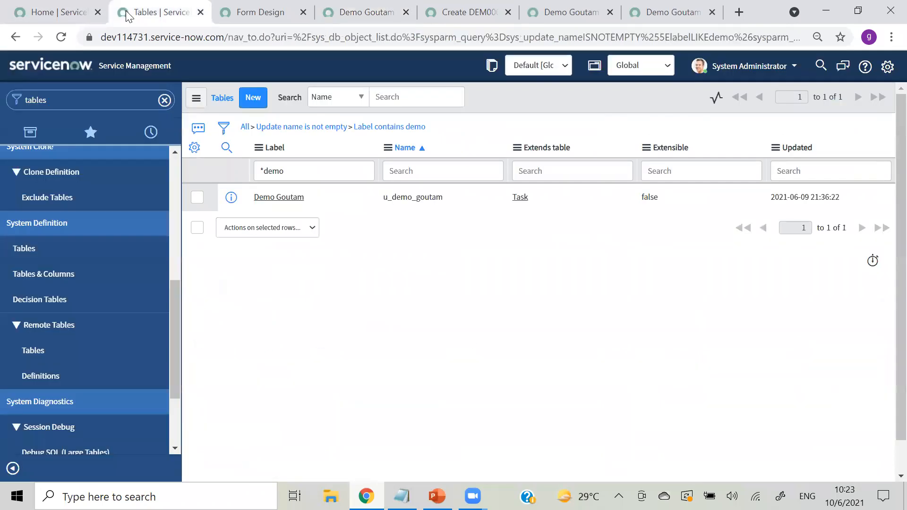
left_click(109, 100)
type("demo")
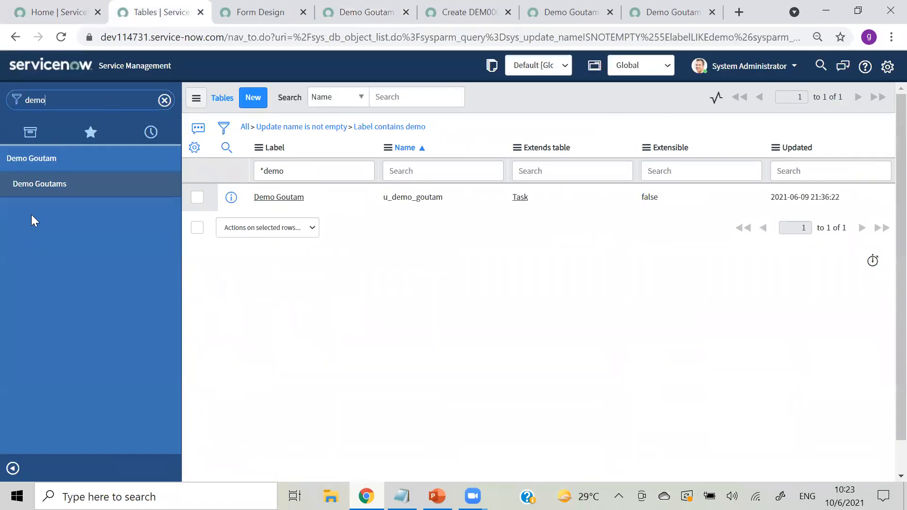
left_click(41, 184)
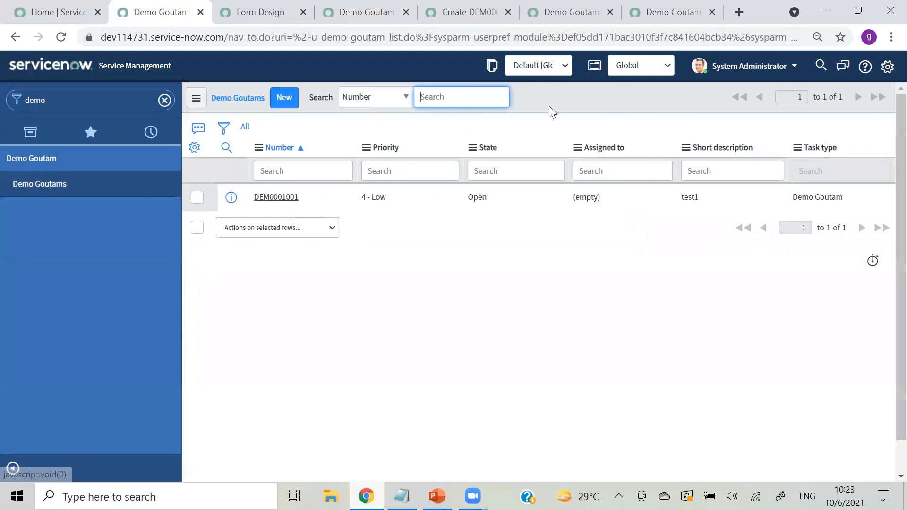
left_click(272, 121)
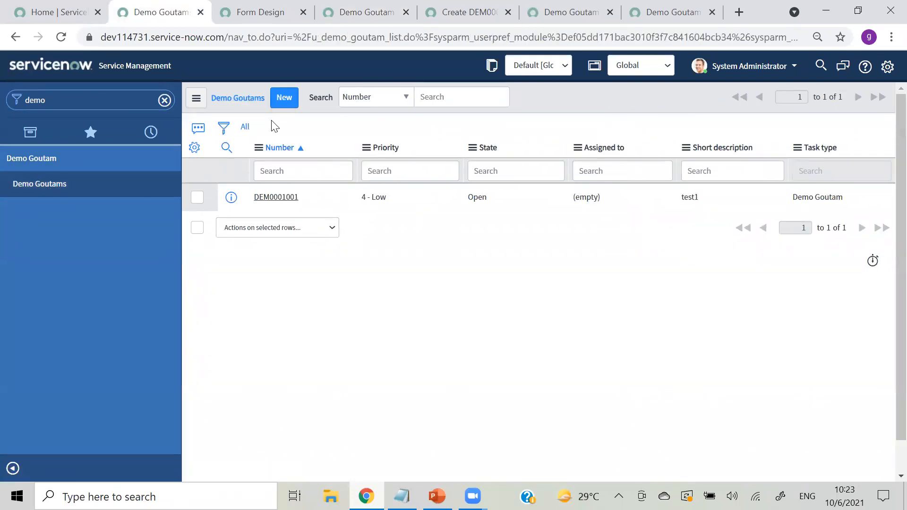
left_click(284, 98)
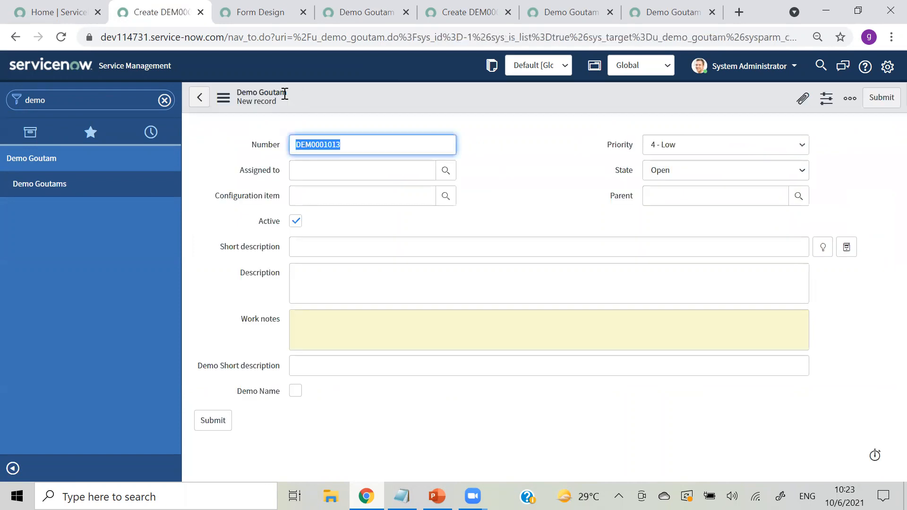
Open the Form Layout configuration of the new record form at its field creation section.
left_click(397, 86)
right_click(420, 99)
mouse_move(455, 134)
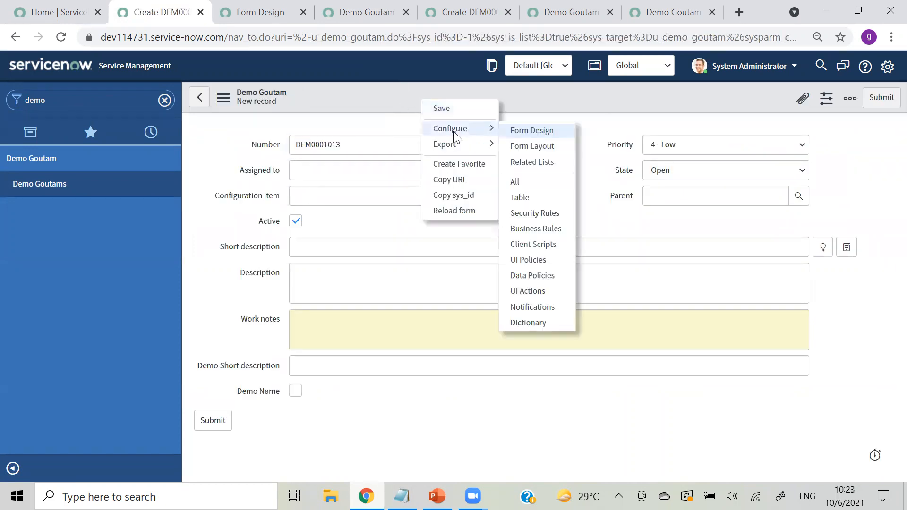
left_click(526, 151)
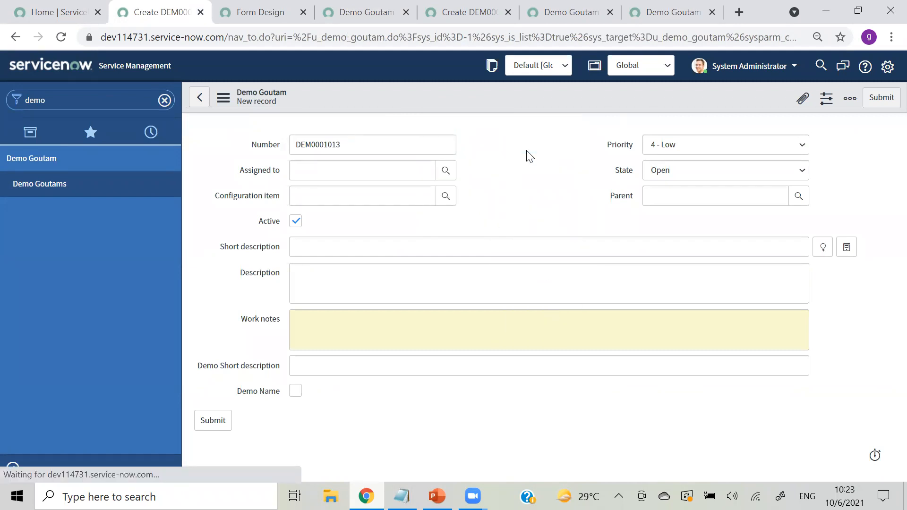
scroll(839, 252, "down", 1)
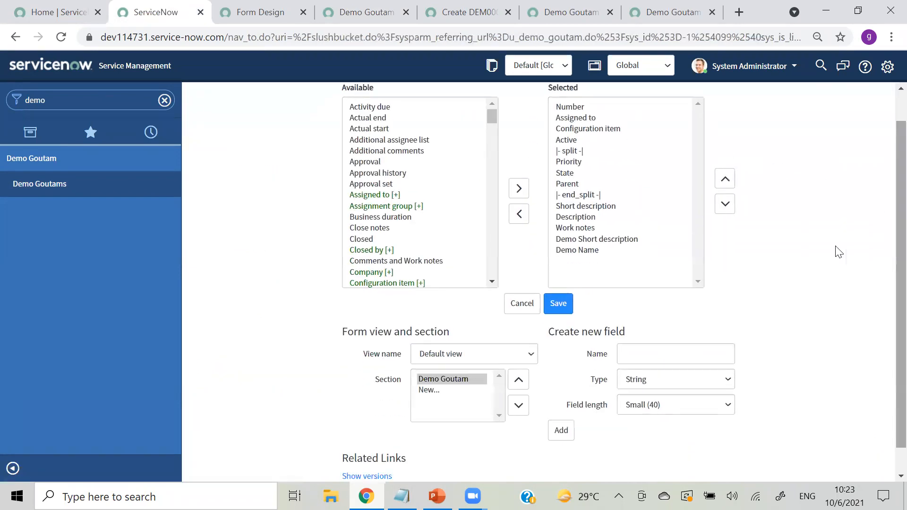
Name the new field Demo Users and browse the available field types, keeping String.
left_click(645, 361)
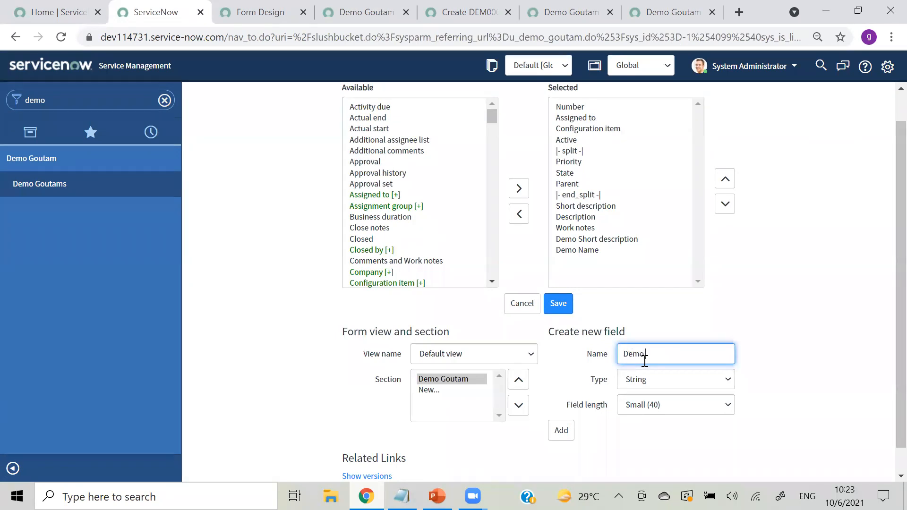
left_click(658, 381)
left_click_drag(746, 185, 778, 23)
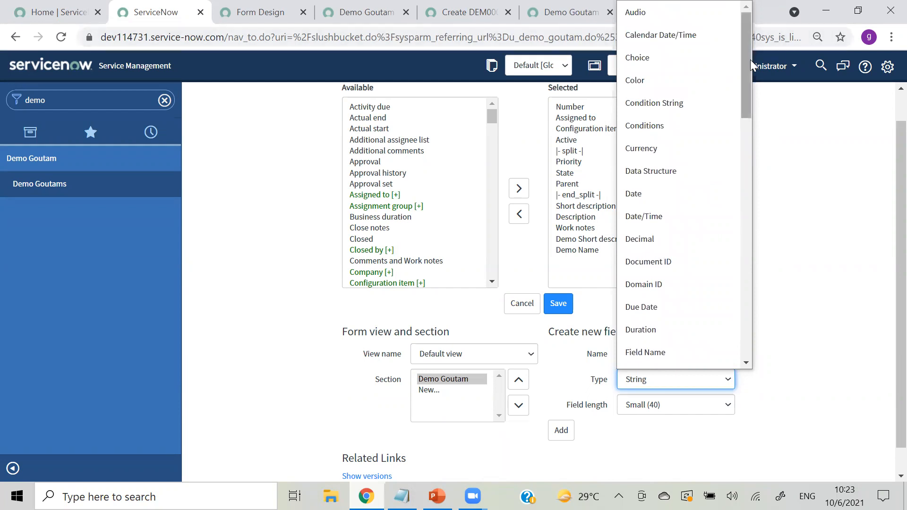
left_click_drag(747, 61, 751, 228)
left_click(664, 274)
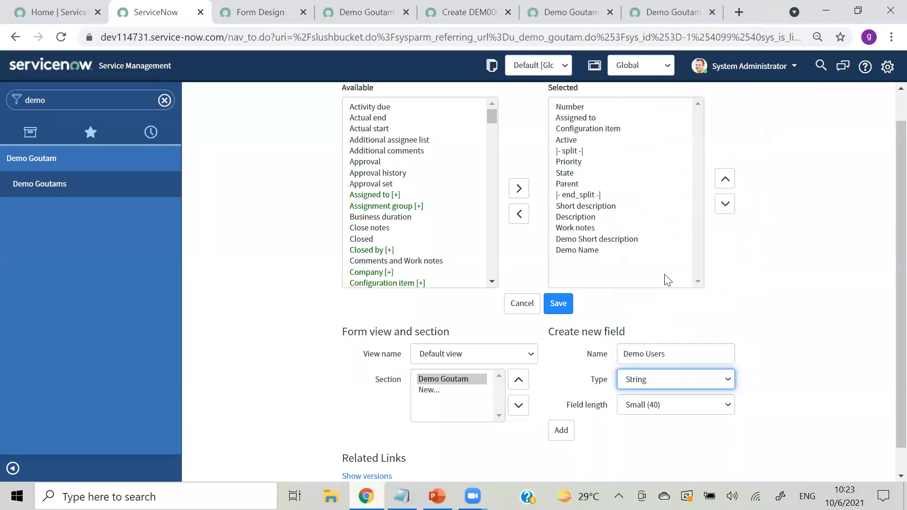
Add the Demo Users field to the form as a Reference to the User [sys_user] table.
scroll(887, 288, "down", 1)
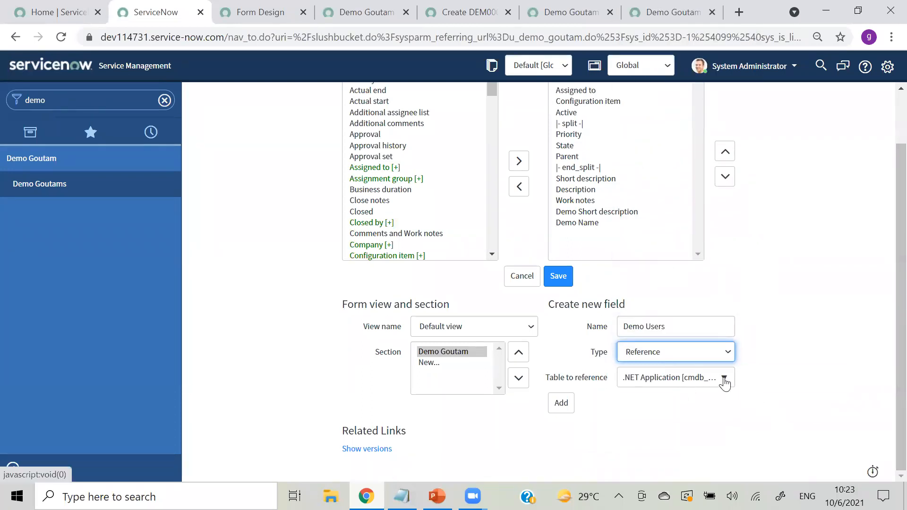
left_click(621, 383)
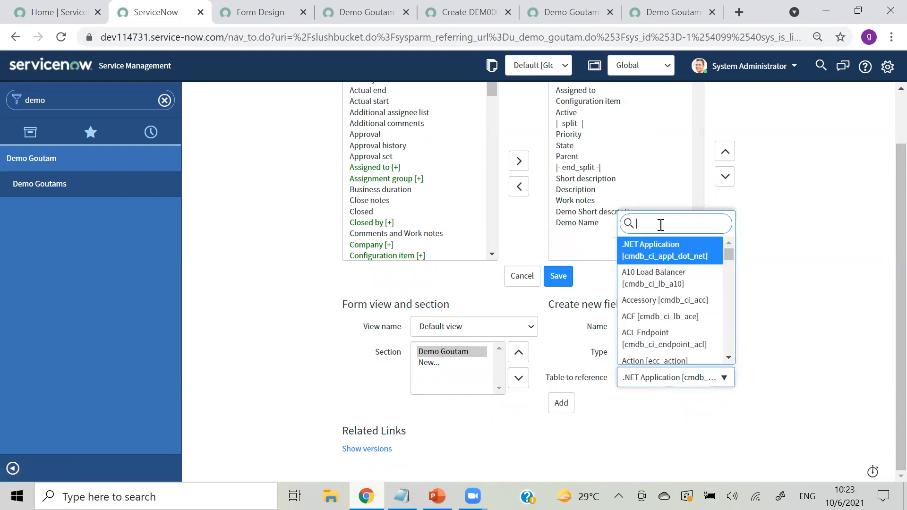
type("sys_user")
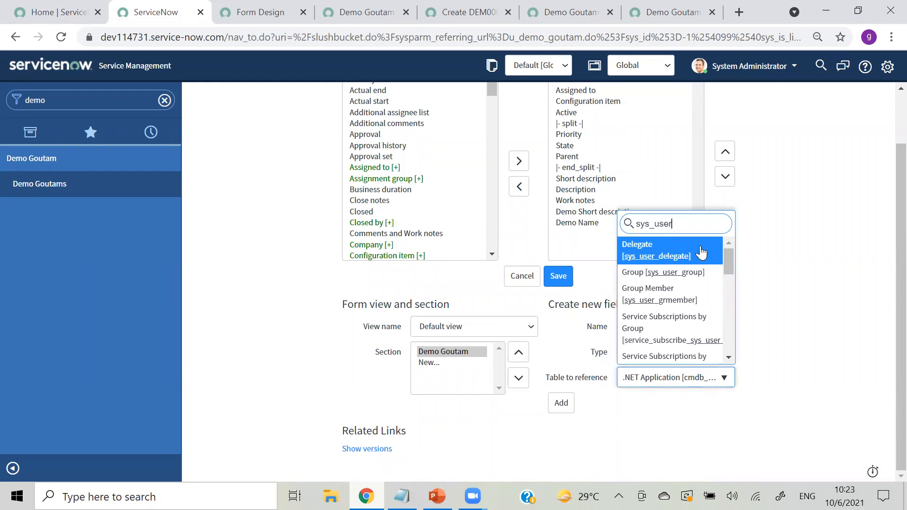
left_click_drag(727, 250, 732, 336)
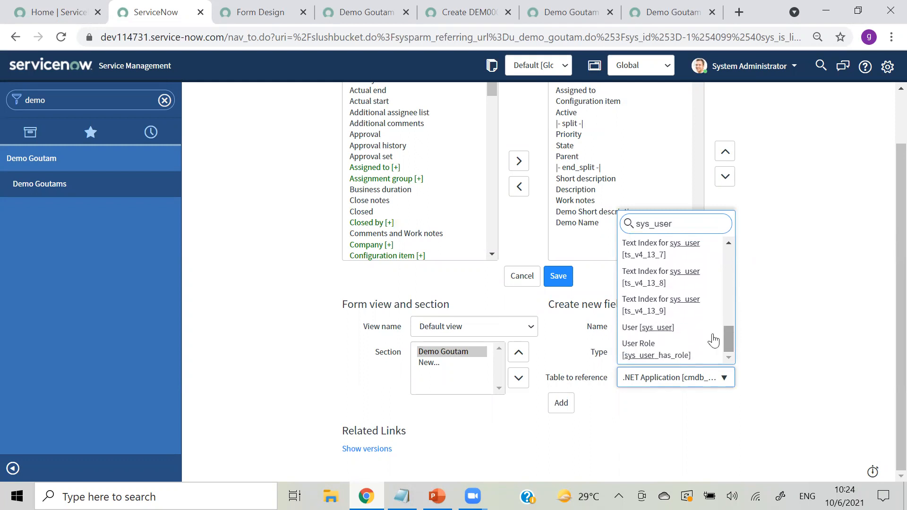
left_click(676, 333)
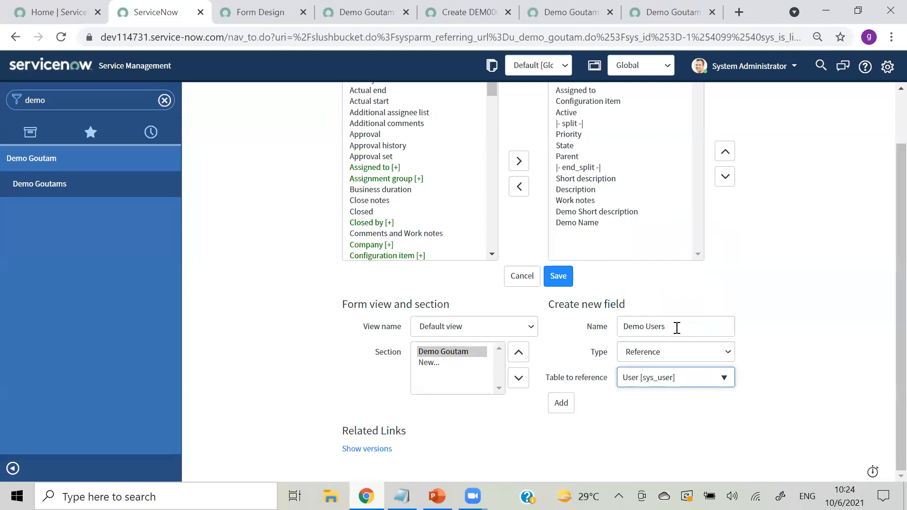
left_click(561, 404)
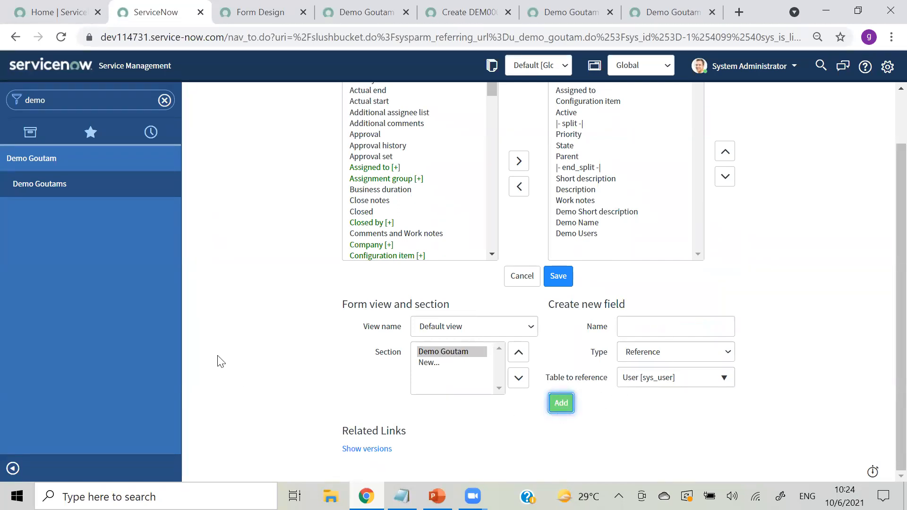
Save the form layout and open a new record form from the Demo Goutams list.
left_click(559, 275)
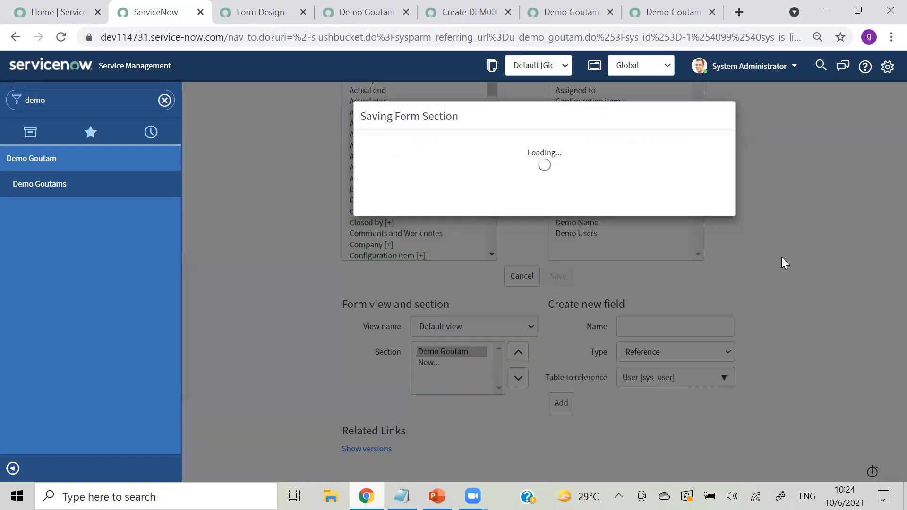
left_click(716, 228)
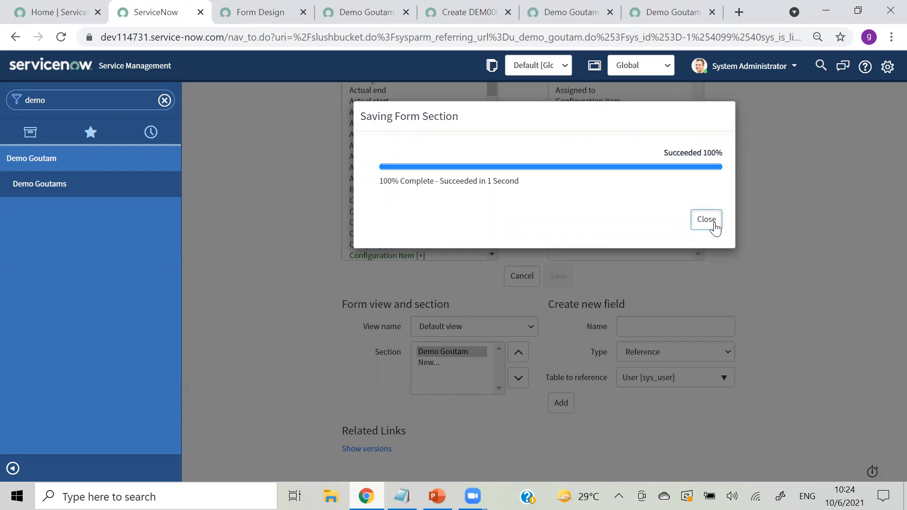
left_click(79, 188)
left_click(36, 184)
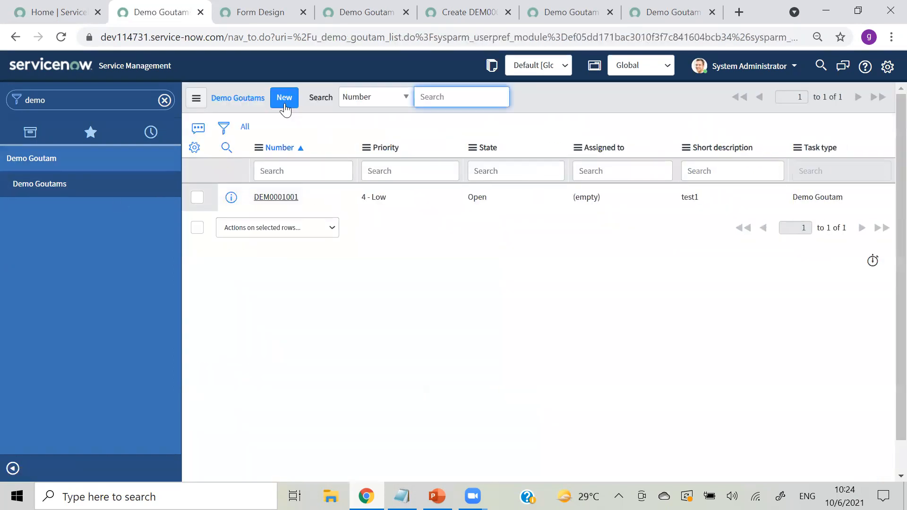
left_click(284, 102)
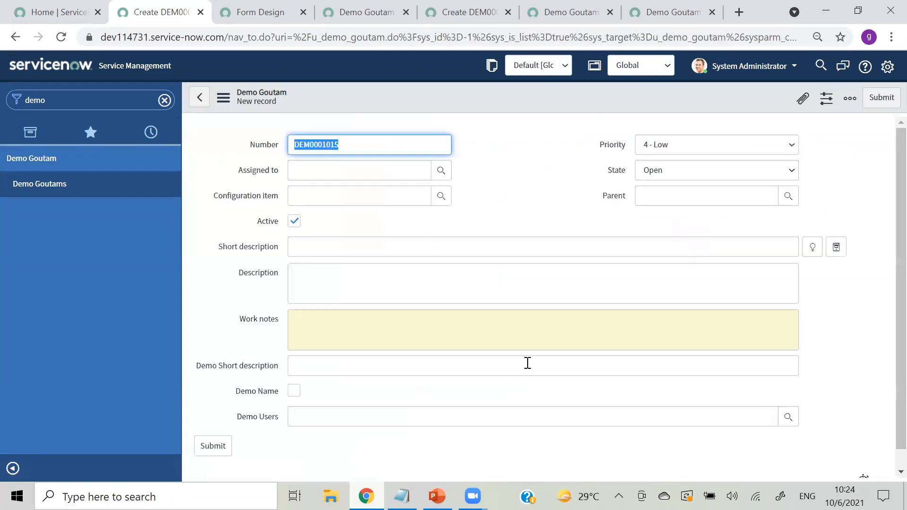
Fill the Demo Users field of the new record with the first user in the lookup list.
left_click_drag(898, 223, 898, 298)
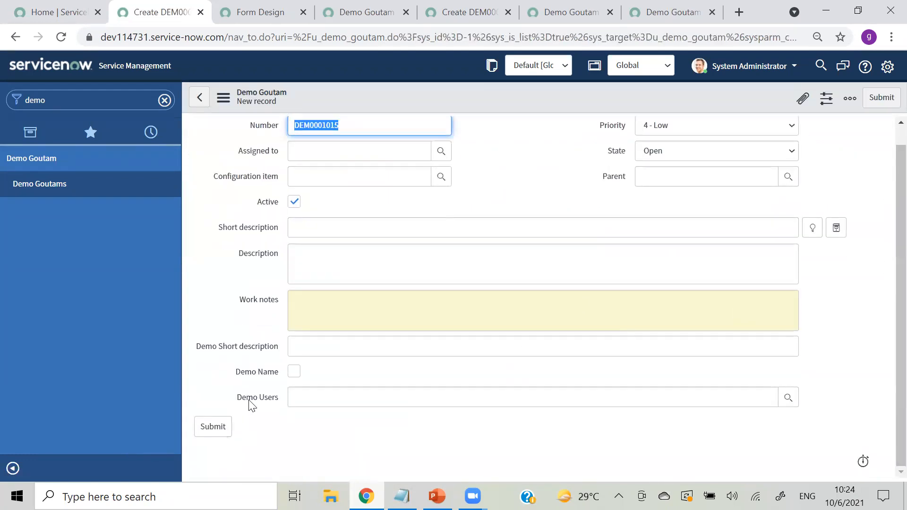
left_click(342, 402)
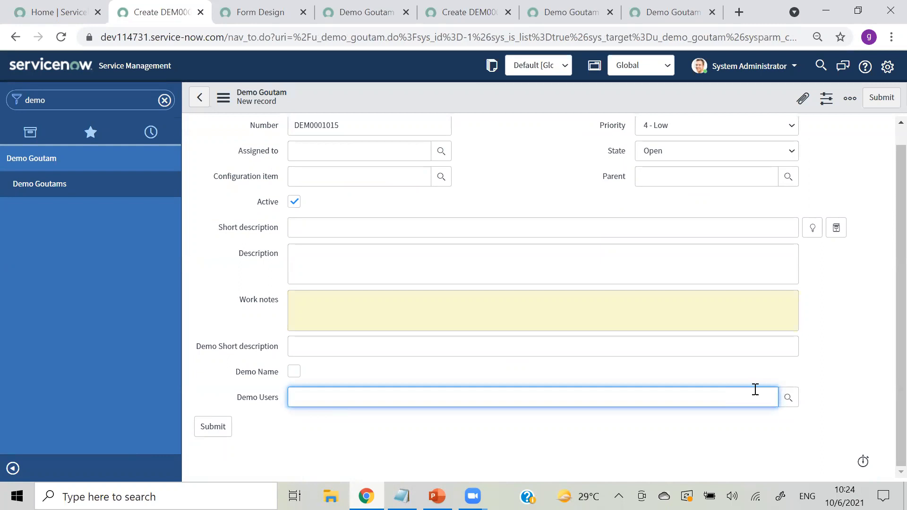
left_click(786, 405)
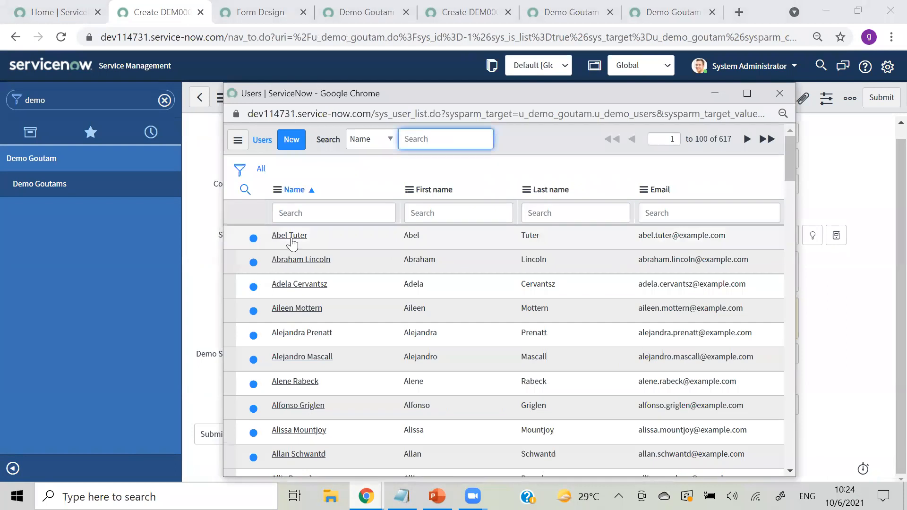
left_click(290, 236)
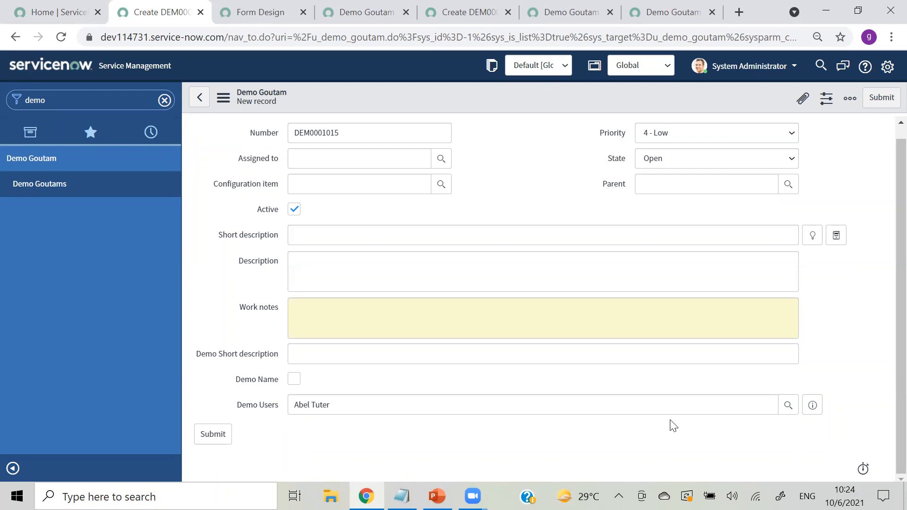
Examine the Demo Users and Configuration item lookups, checking the referenced table name in the Configuration item lookup's address.
left_click(787, 405)
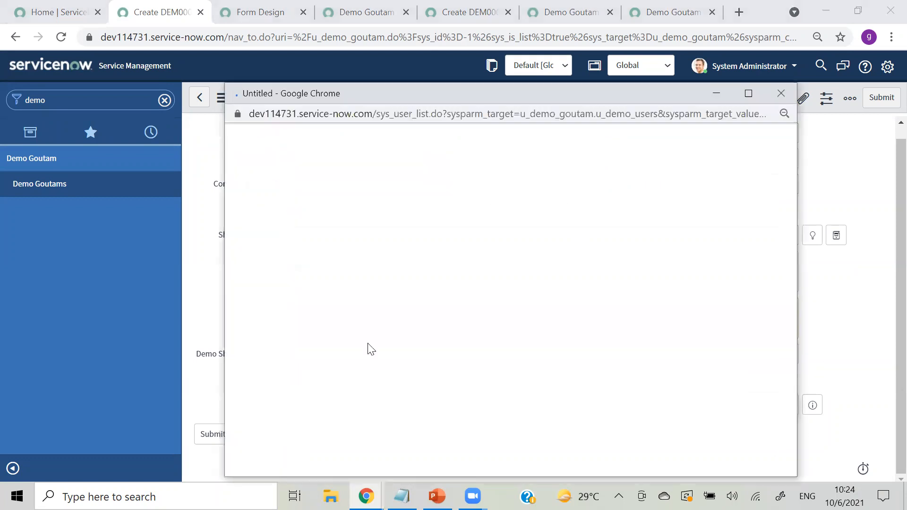
left_click(780, 96)
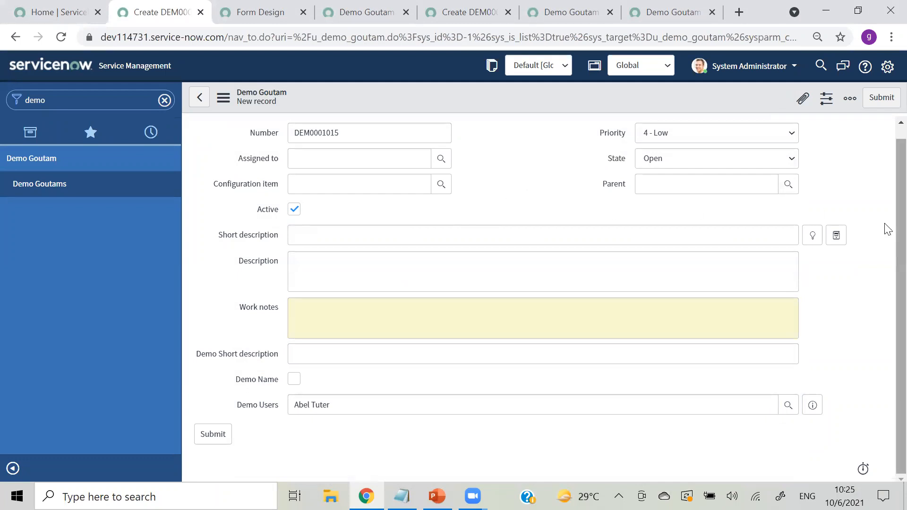
left_click(321, 156)
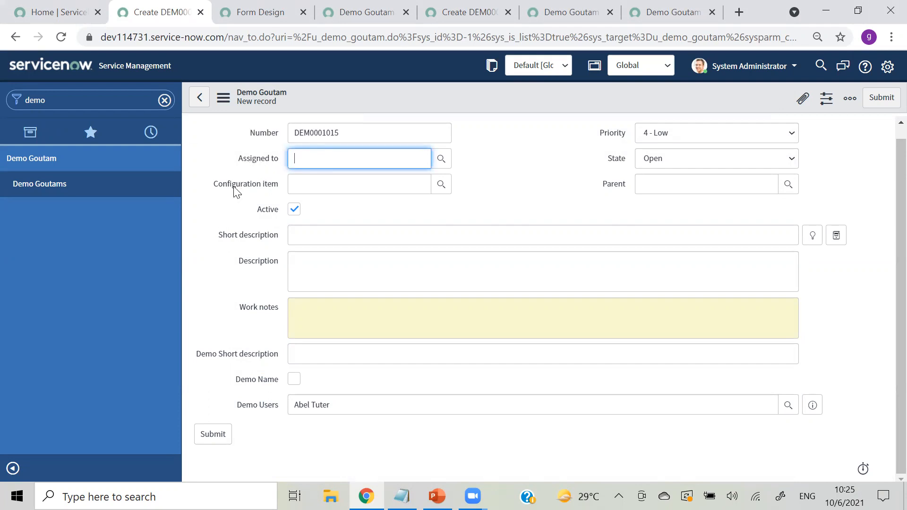
left_click(440, 186)
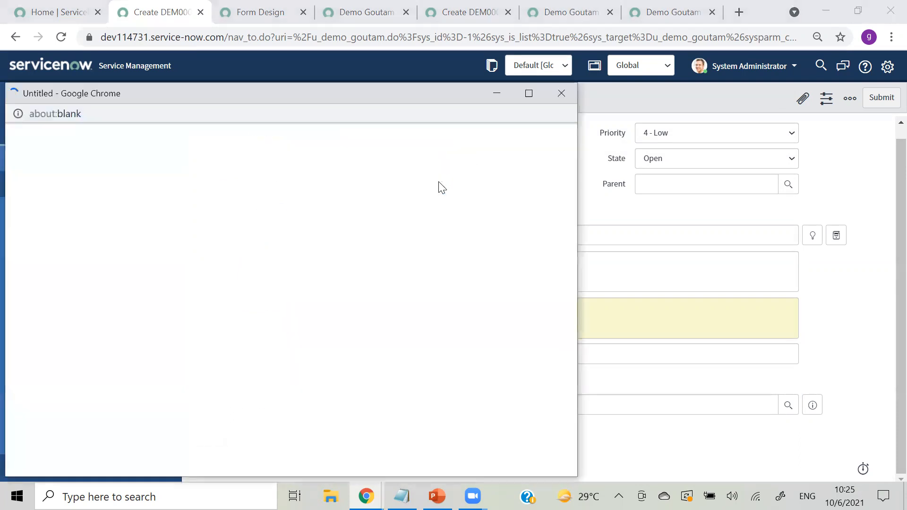
left_click_drag(157, 114, 195, 116)
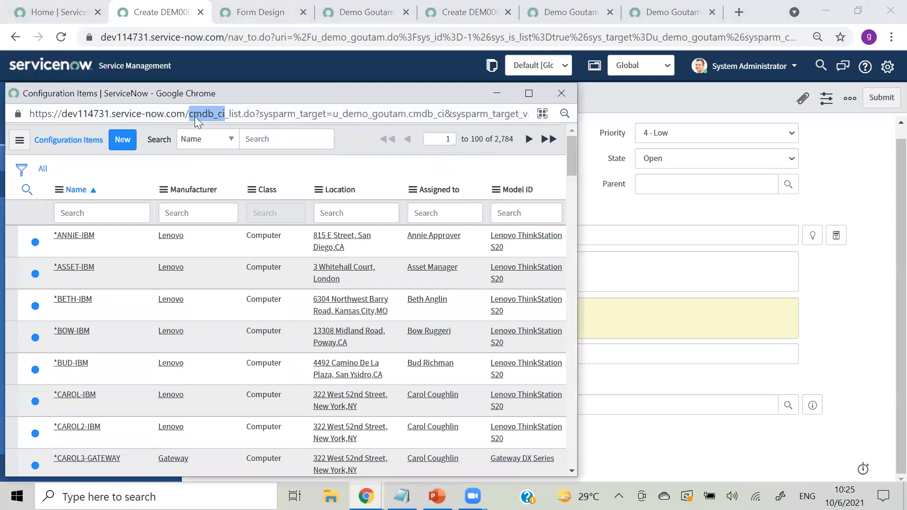
left_click(555, 92)
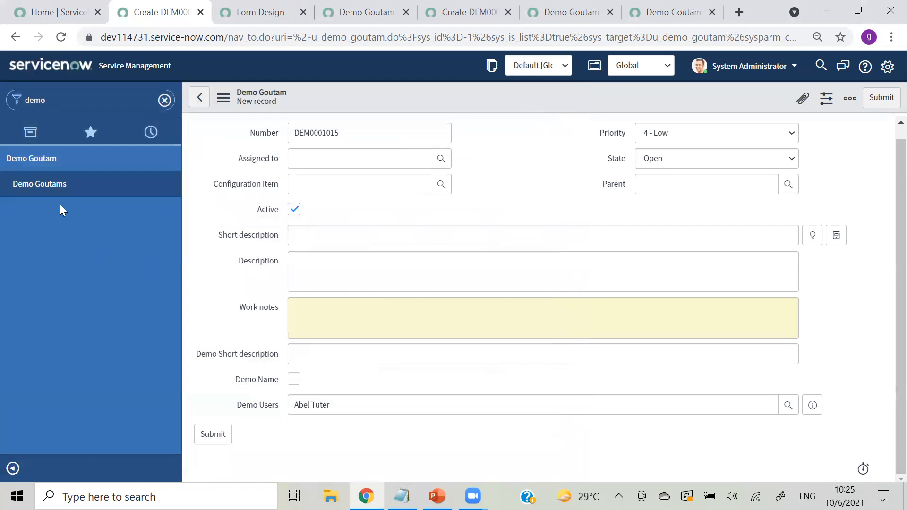
Return to the Demo Goutams list, discarding the unsaved record.
left_click(54, 186)
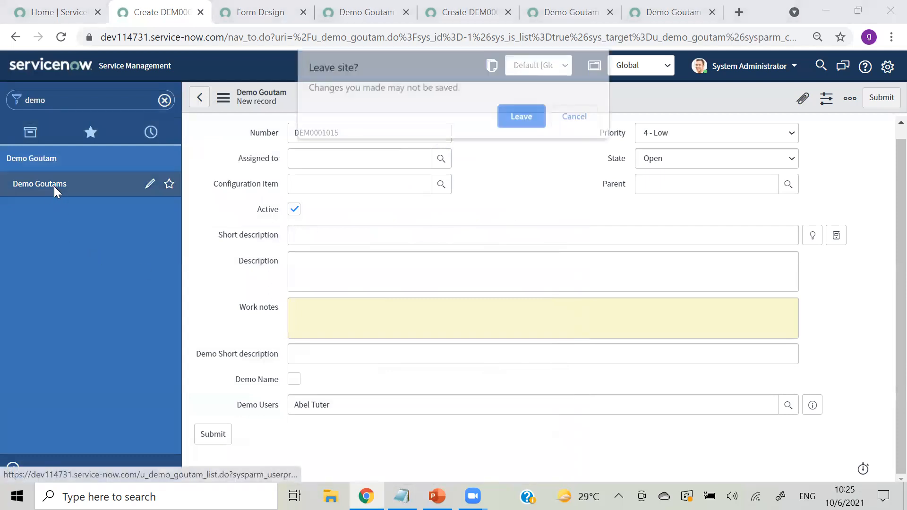
left_click(522, 117)
Find the incident module in the navigator and open a new incident form to check the table name in its URL.
left_click(65, 99)
key("BackSpace")
type("incident")
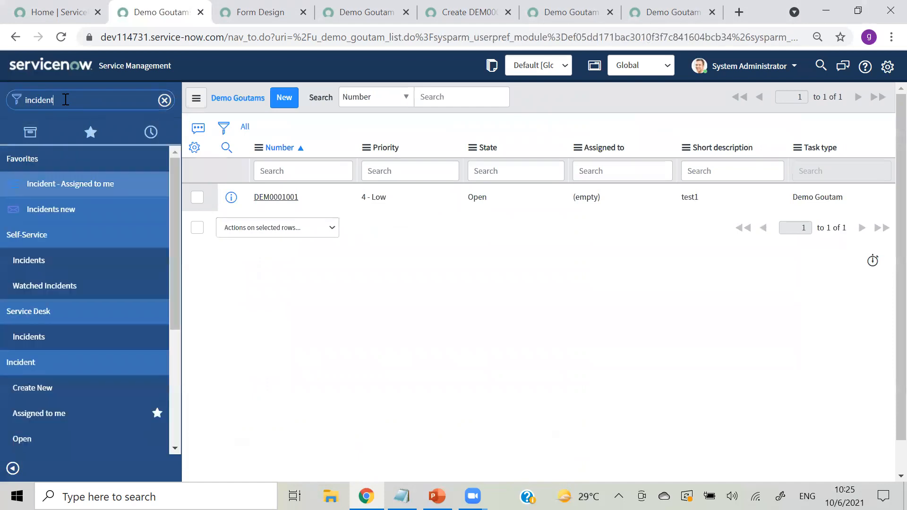
scroll(85, 331, "down", 1)
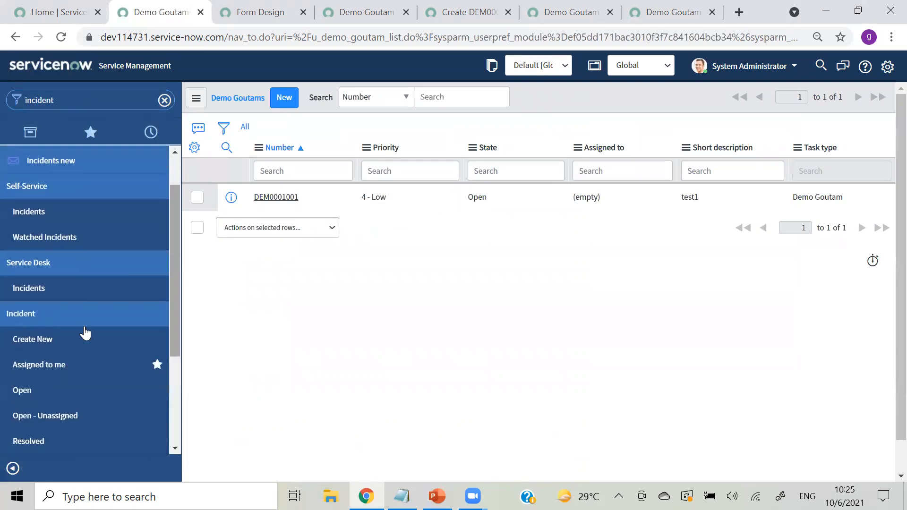
left_click(39, 345)
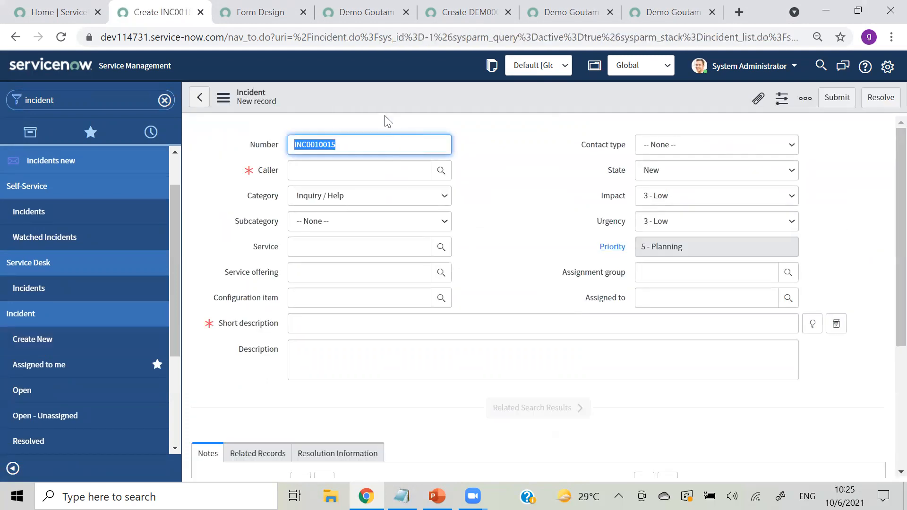
left_click_drag(313, 39, 348, 40)
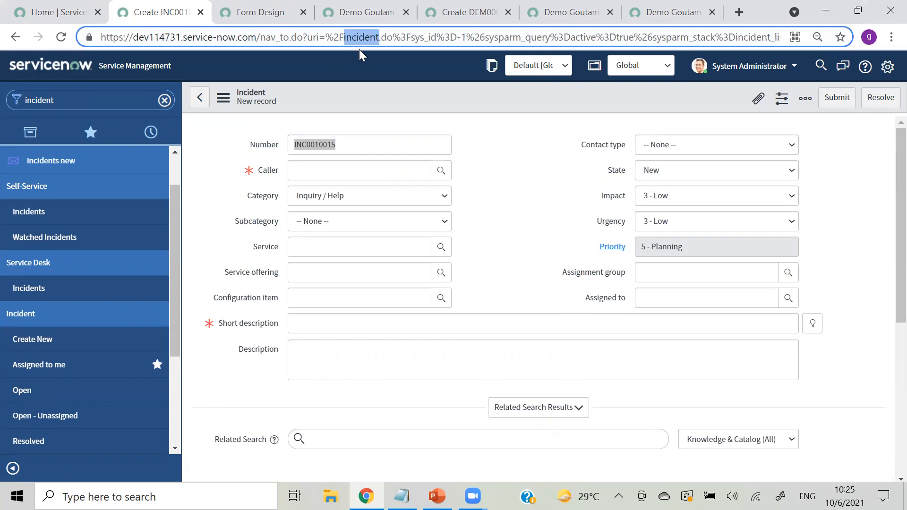
double_click(113, 100)
type("probl")
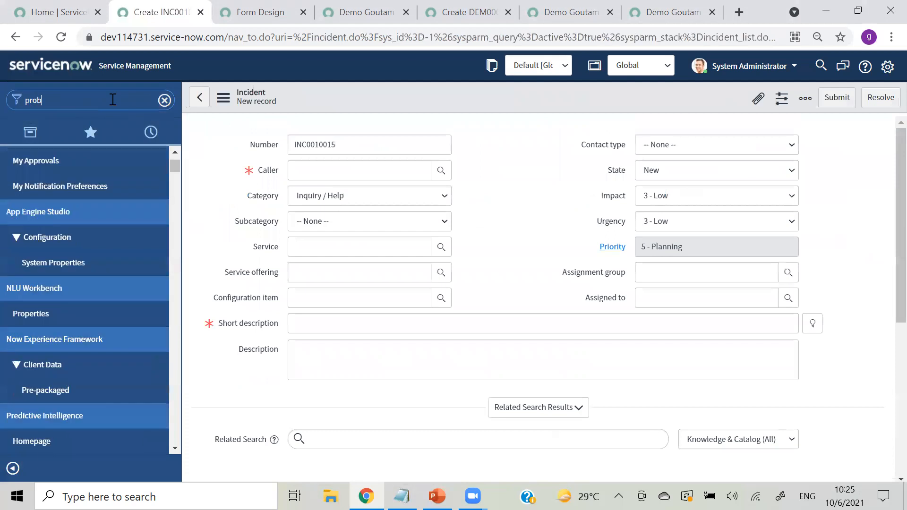
key("BackSpace")
key("BackSpace")
key("BackSpace")
key("BackSpace")
Filter the navigator by "change" and open the page for creating a change request.
type("change")
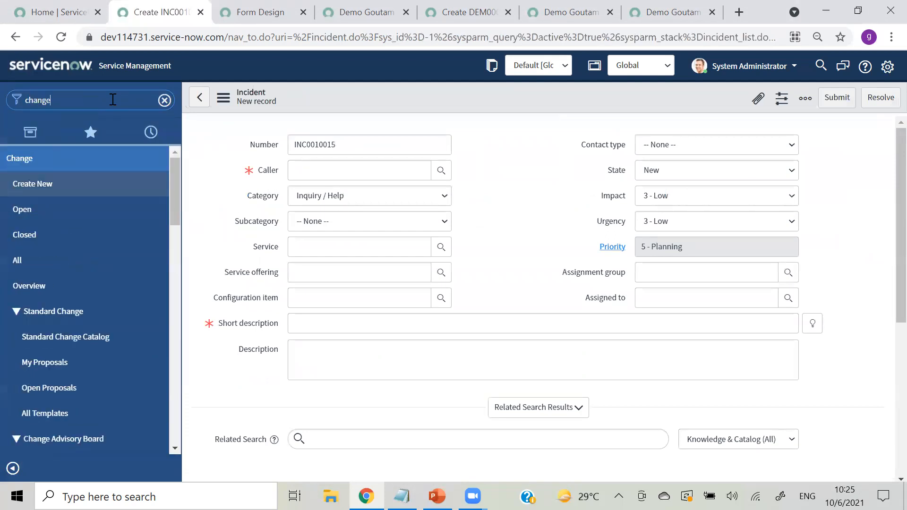
left_click_drag(178, 198, 177, 161)
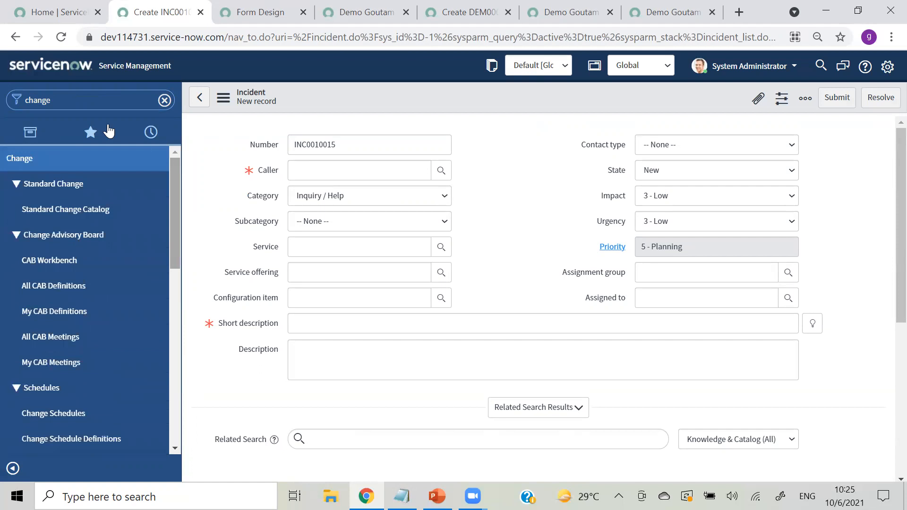
left_click(92, 108)
left_click(91, 108)
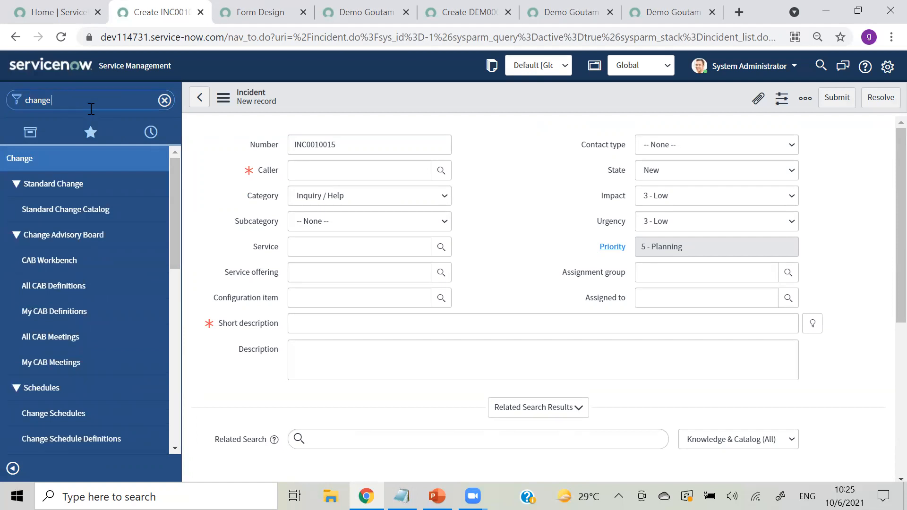
key("BackSpace")
left_click(29, 185)
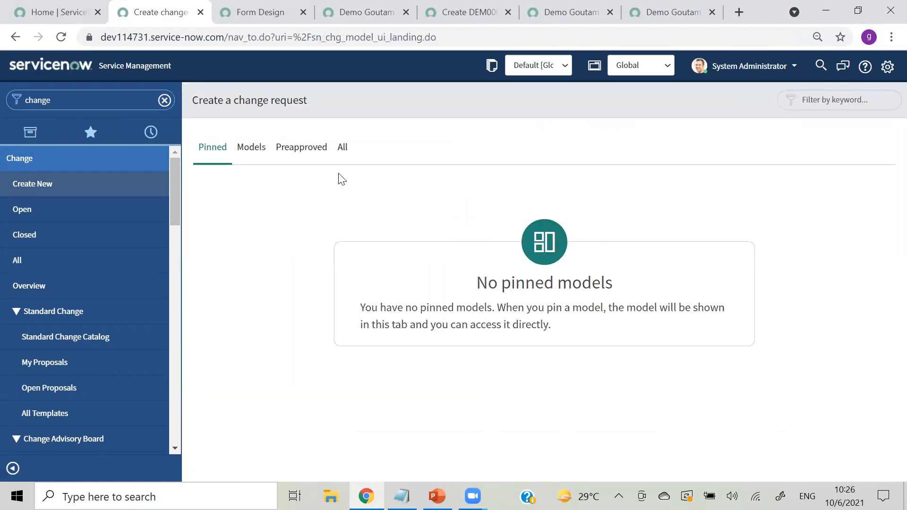
Open the first change request in the open list and check the table name in its URL.
left_click(34, 213)
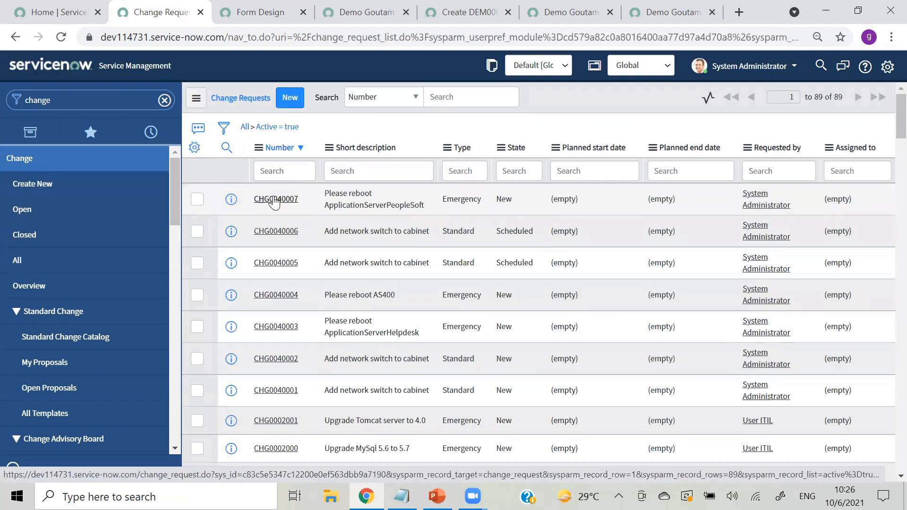
left_click(275, 200)
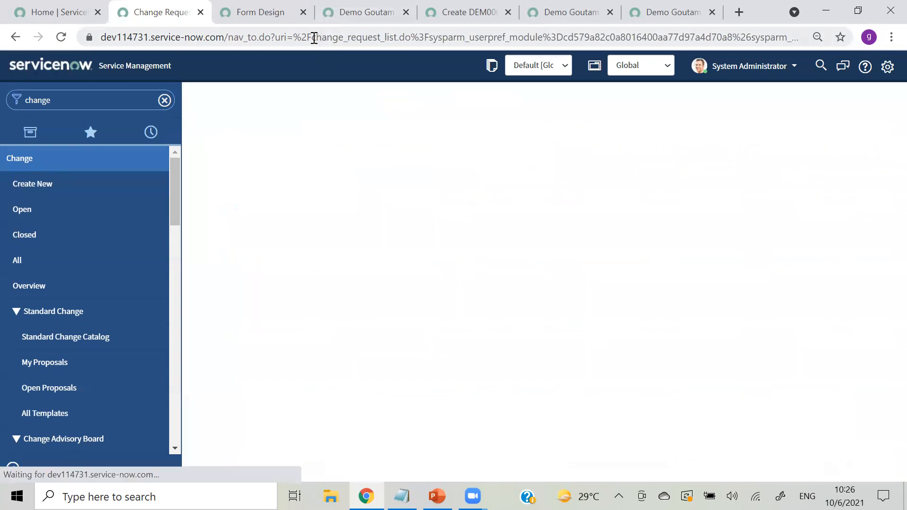
left_click_drag(313, 38, 381, 38)
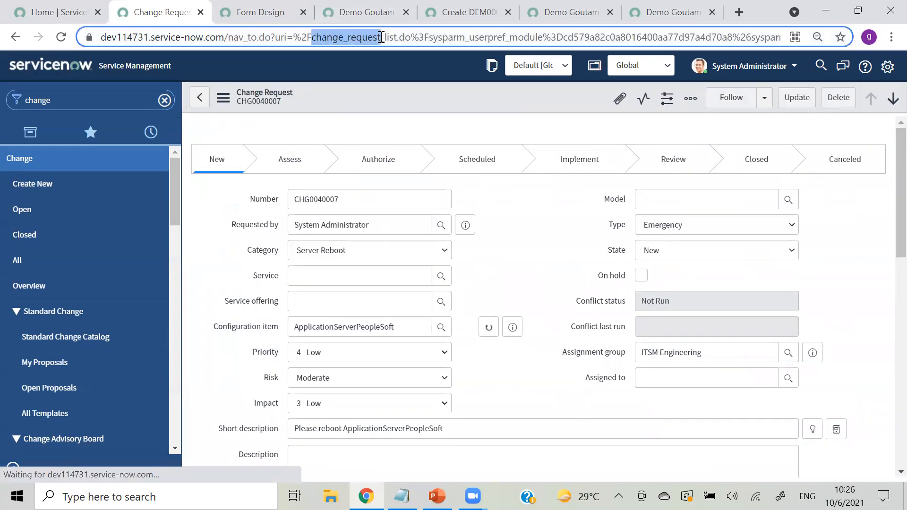
left_click(380, 40)
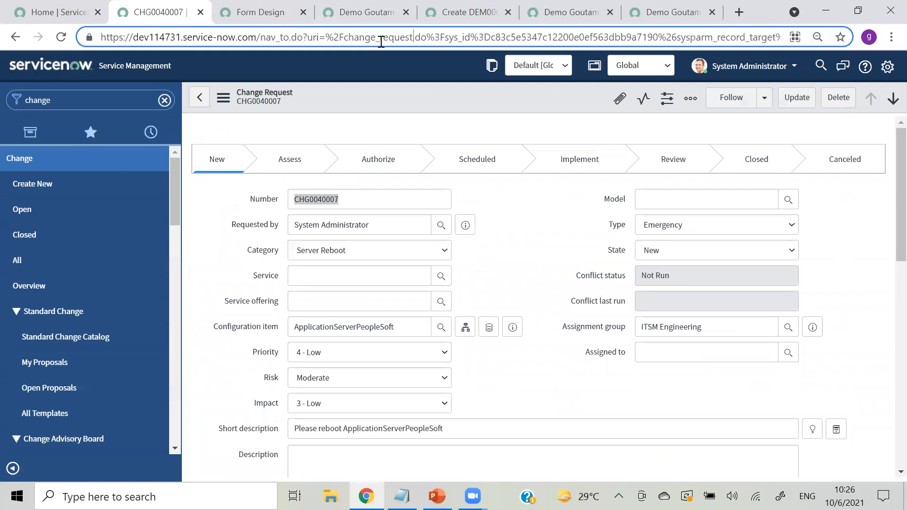
Filter the navigator by "demo", open the Demo Goutams list and check the table name in its URL.
double_click(107, 94)
type("dedmo")
key("BackSpace")
key("BackSpace")
key("BackSpace")
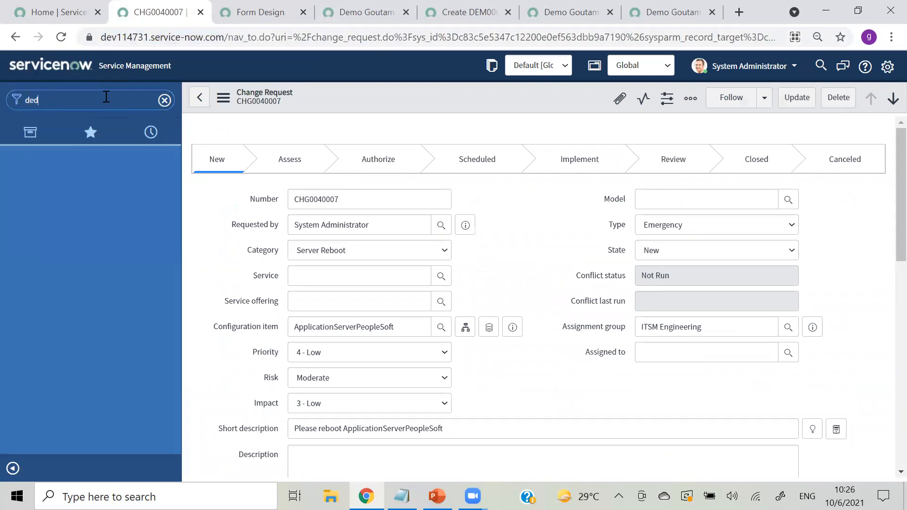
type("mo")
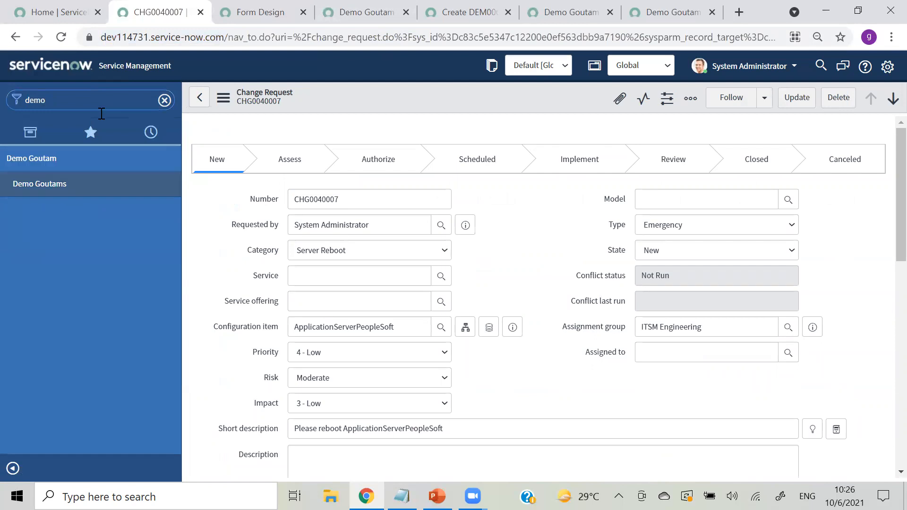
left_click(45, 184)
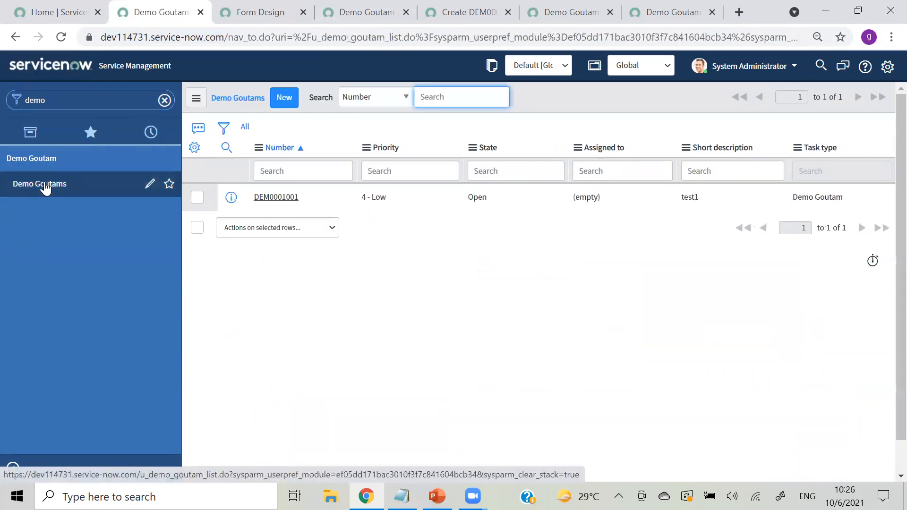
left_click(342, 107)
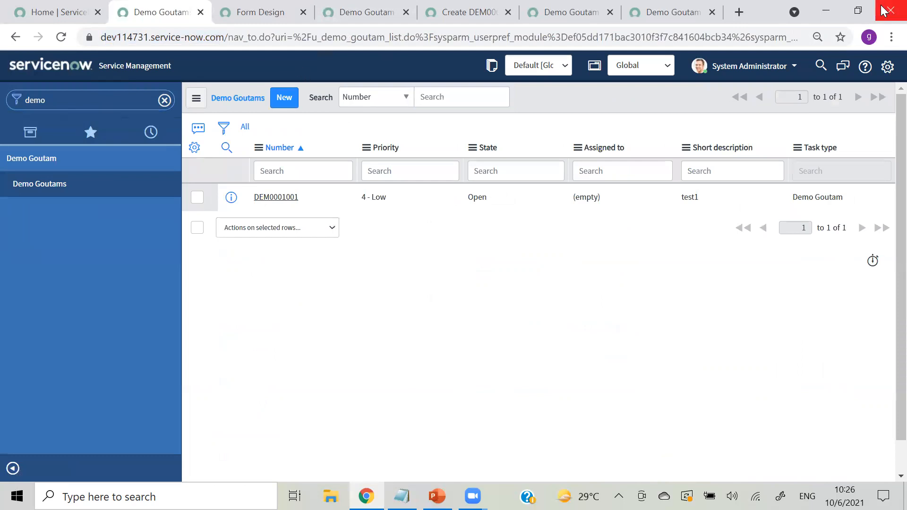
left_click_drag(311, 37, 380, 39)
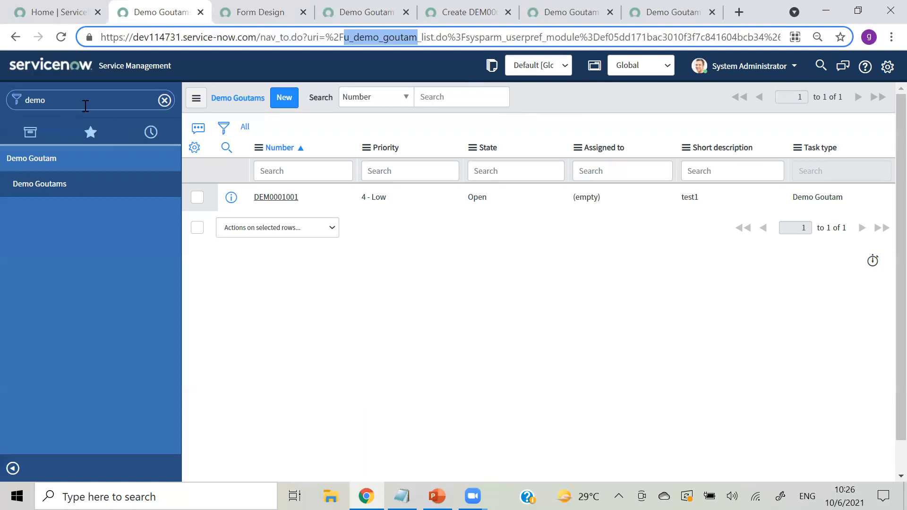
Open a new Demo Goutam record and bring up the form layout configuration for it.
left_click(280, 101)
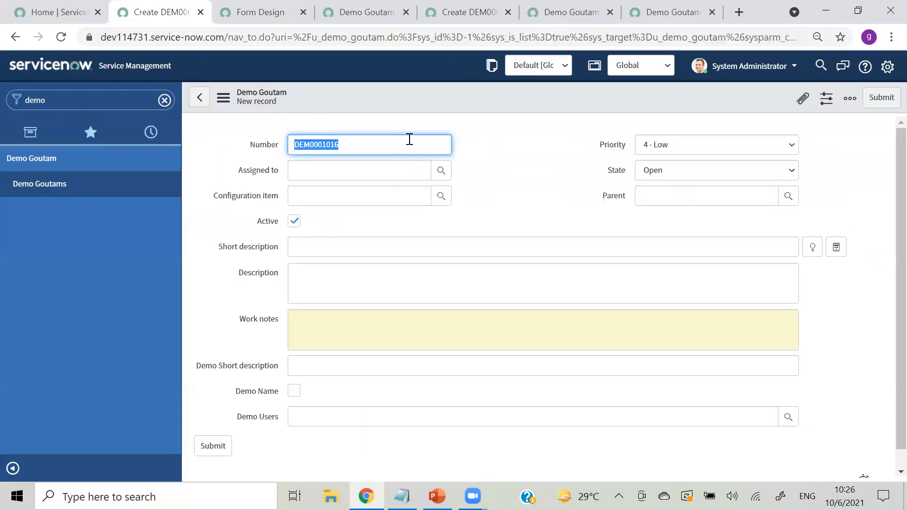
right_click(332, 52)
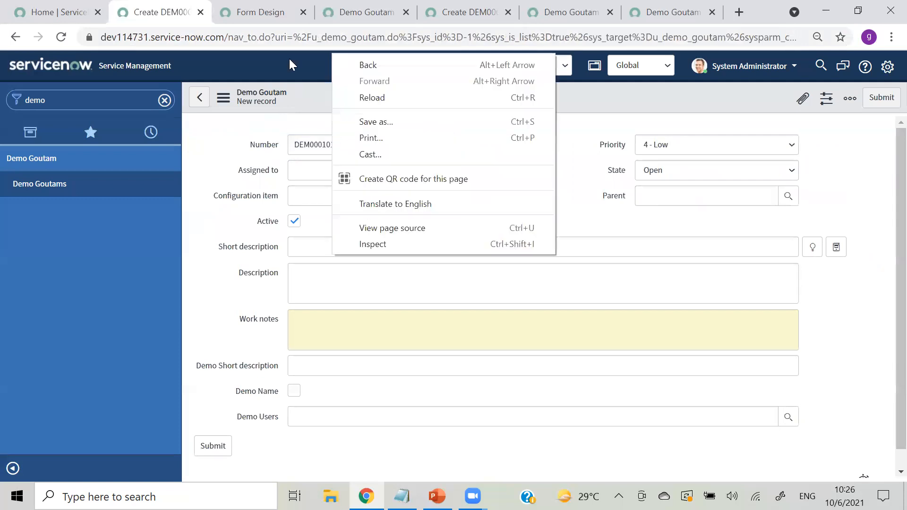
left_click(324, 101)
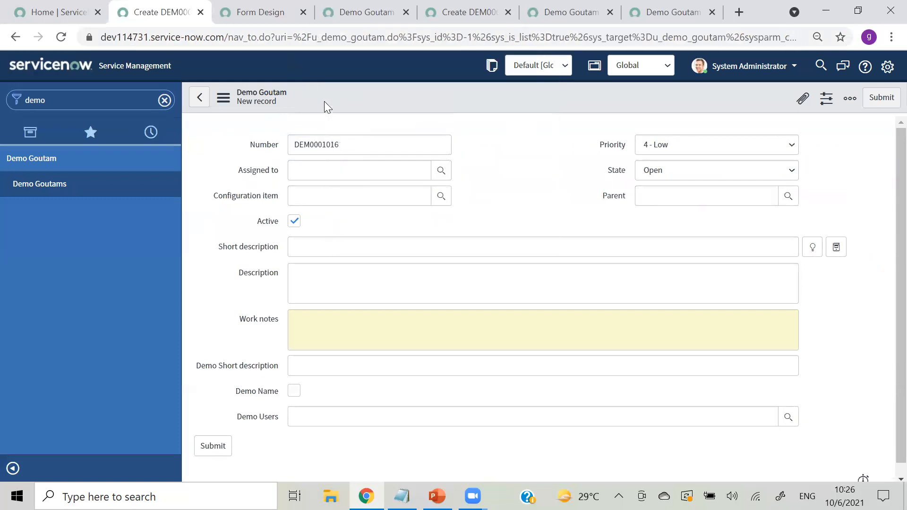
right_click(349, 93)
mouse_move(388, 123)
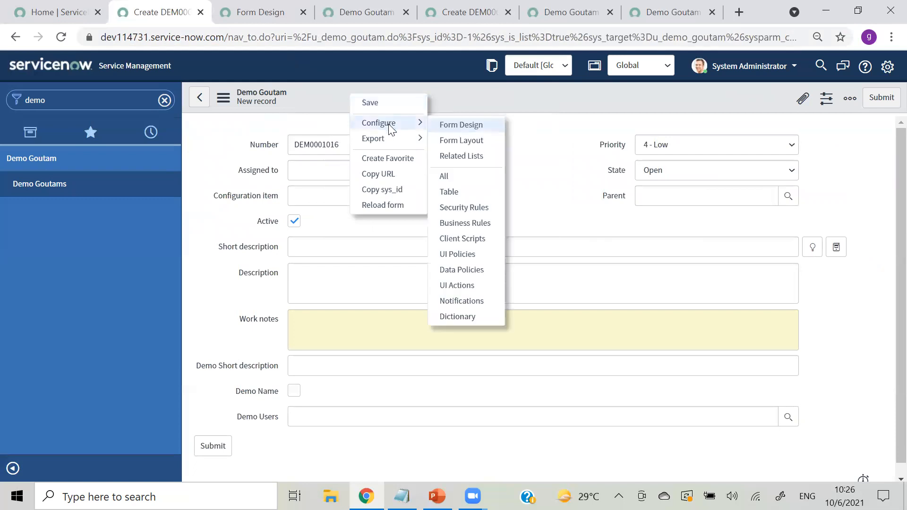
left_click(456, 143)
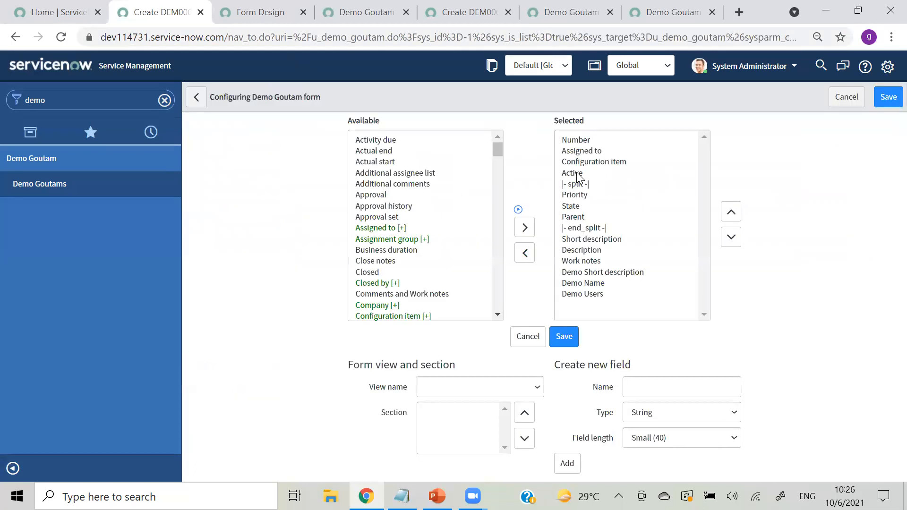
Create a new field named Demo Choice of type Choice, add it to the form and save the layout.
left_click(650, 388)
type("Demo Ch")
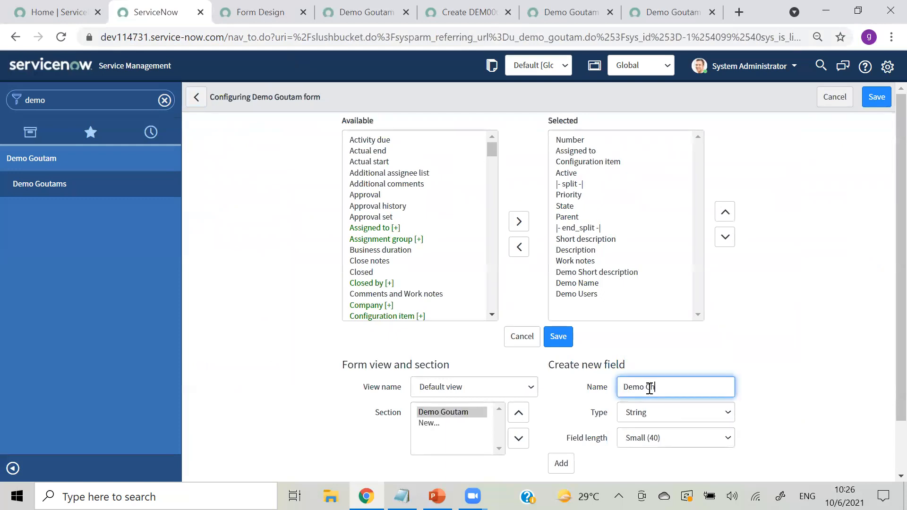
type("oie")
type("ce")
left_click(658, 416)
left_click_drag(748, 248, 749, 62)
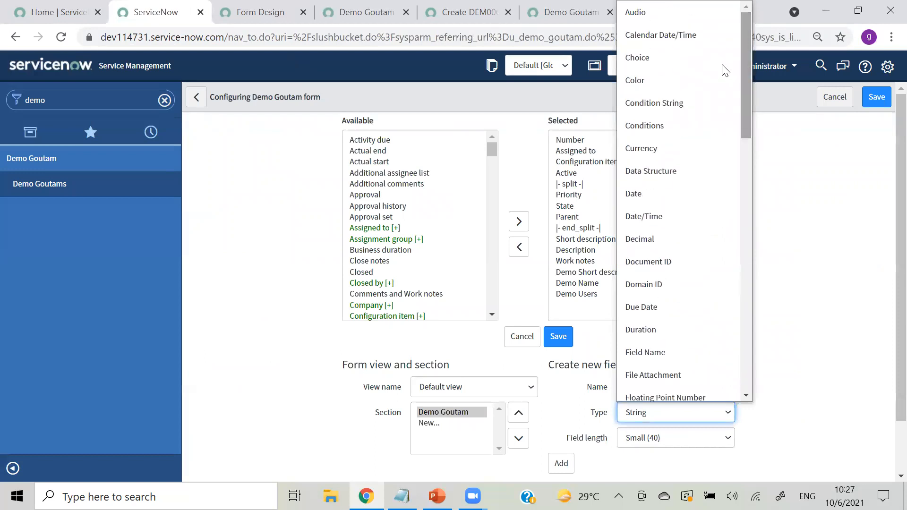
left_click(640, 62)
scroll(884, 261, "down", 1)
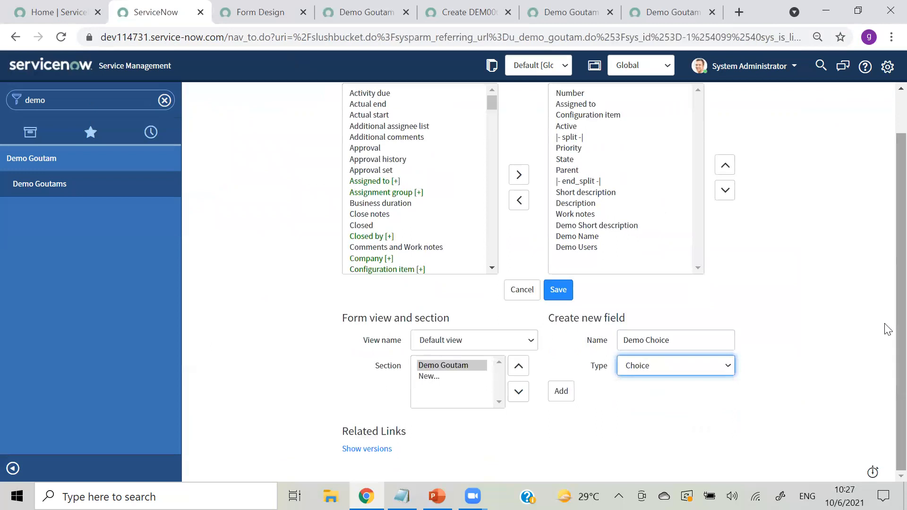
left_click(560, 393)
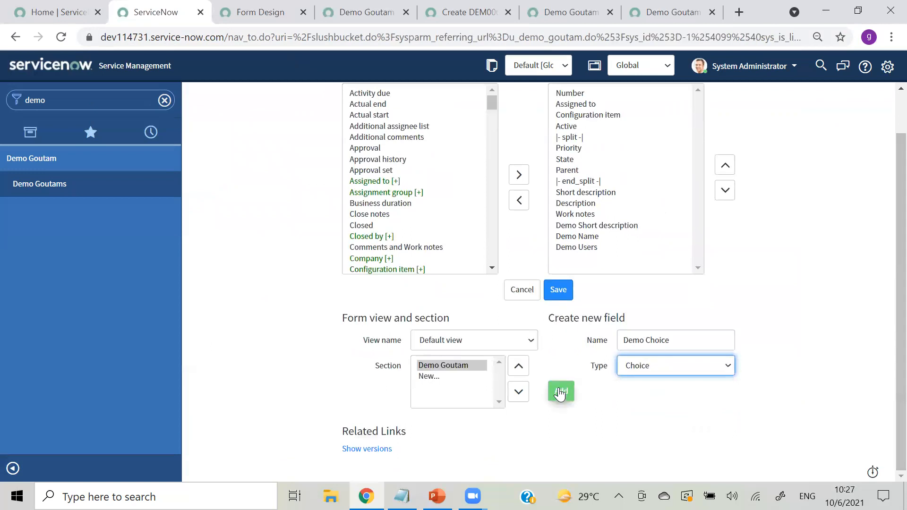
left_click(555, 291)
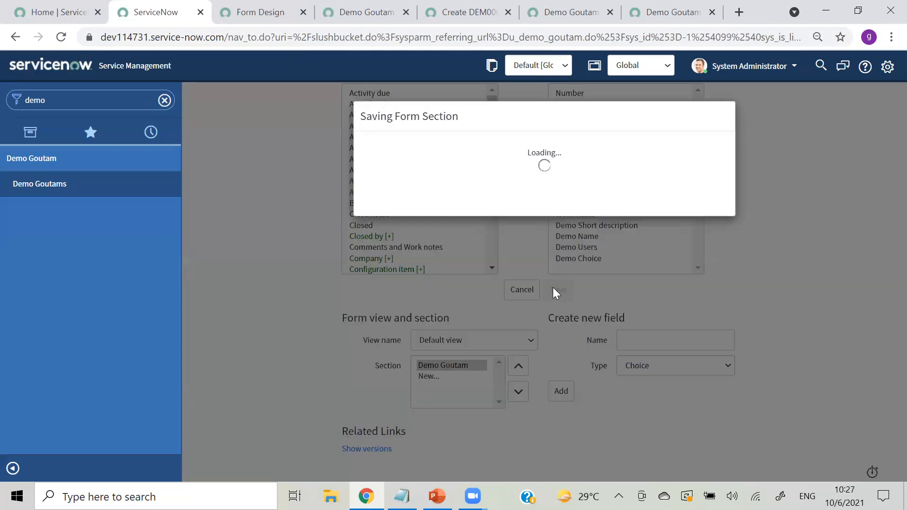
Check which options the Demo Choice field offers on the new Demo Goutam record.
left_click(706, 219)
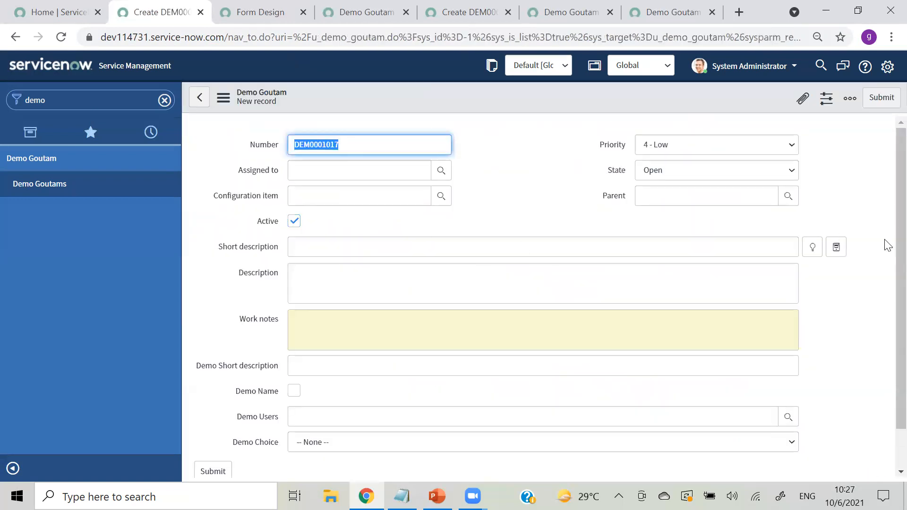
scroll(886, 293, "down", 1)
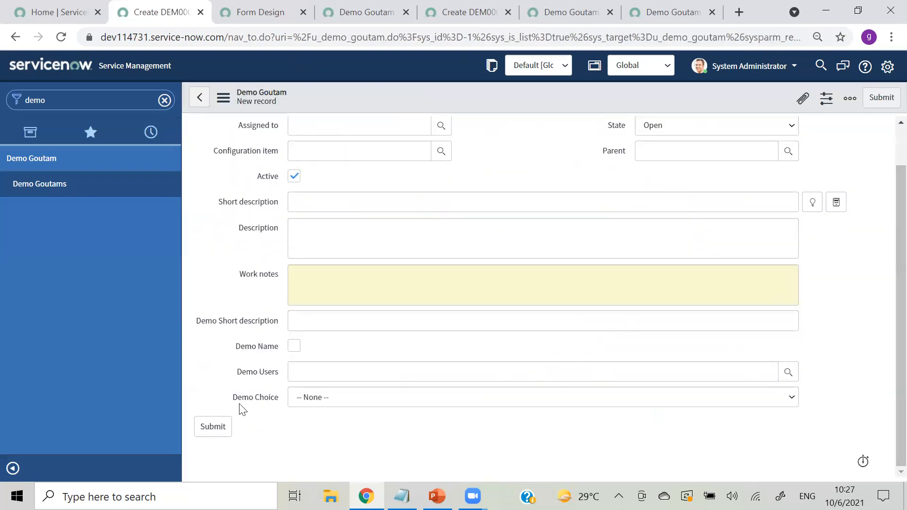
left_click(308, 399)
left_click(307, 400)
left_click(308, 399)
left_click(308, 400)
left_click(308, 399)
left_click(308, 400)
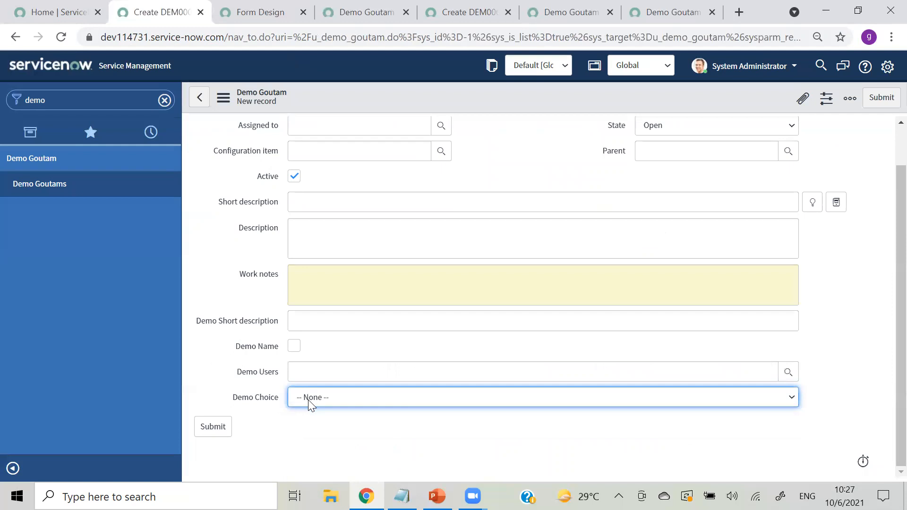
Open the dictionary entry of the Demo Choice field and start a new record in its choices list.
right_click(253, 399)
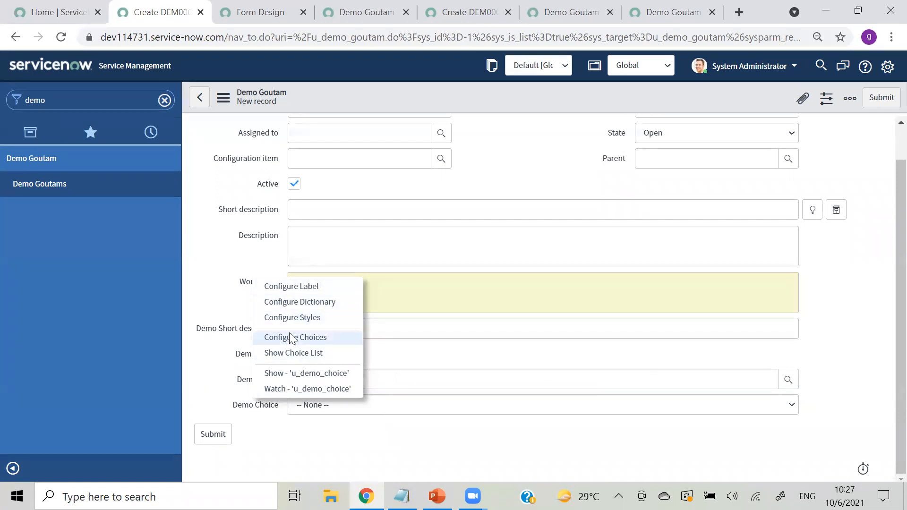
left_click(282, 306)
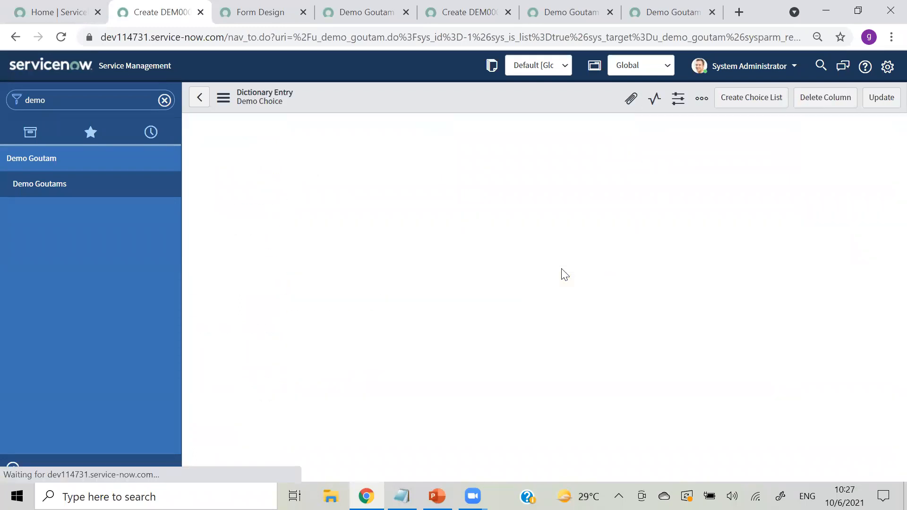
scroll(886, 208, "down", 5)
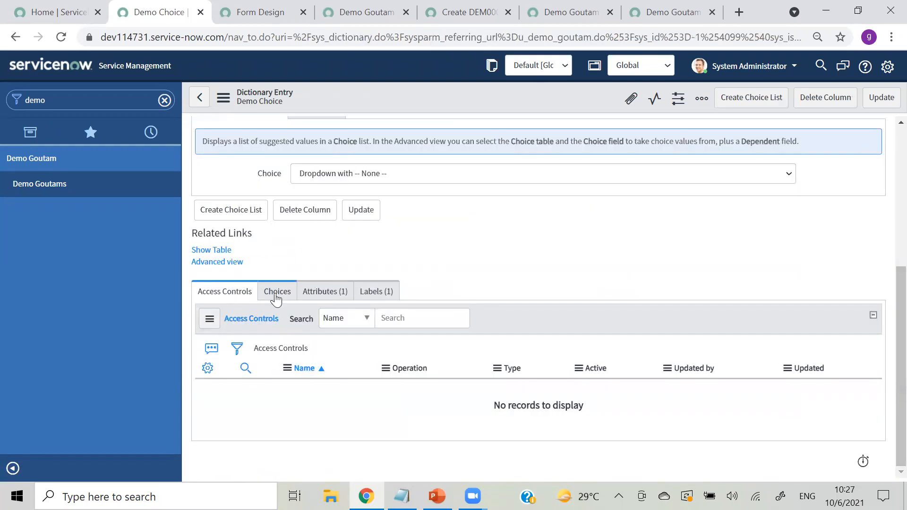
left_click(277, 292)
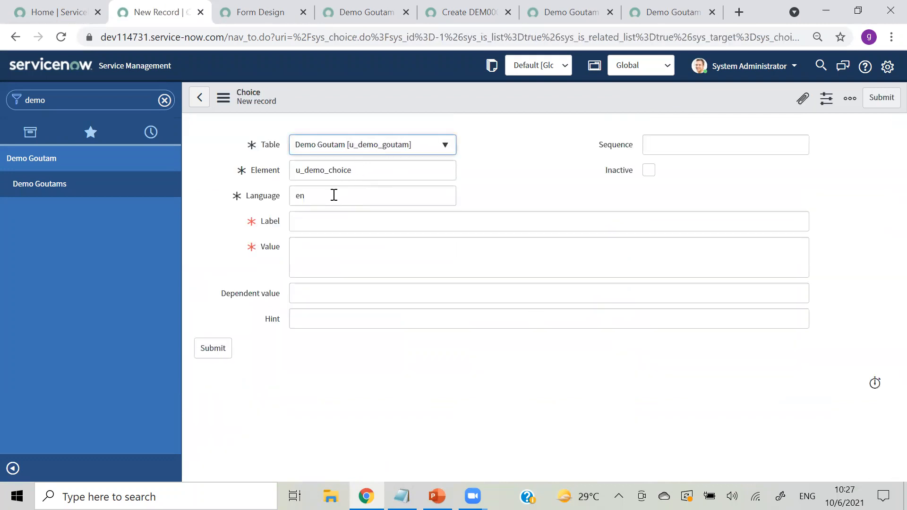
Fill in the new choice with the label Hyderabad and the value hyderabad, and submit it.
left_click(326, 226)
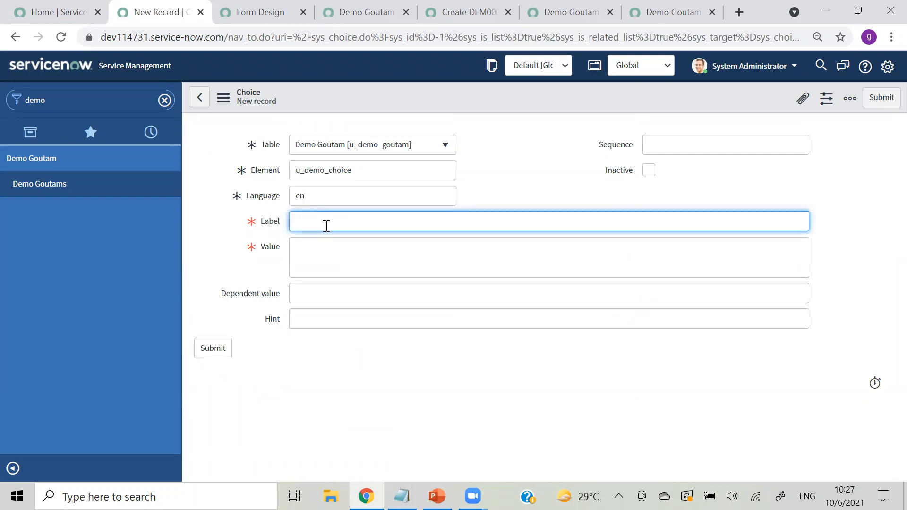
type("Hyderabad")
left_click(323, 252)
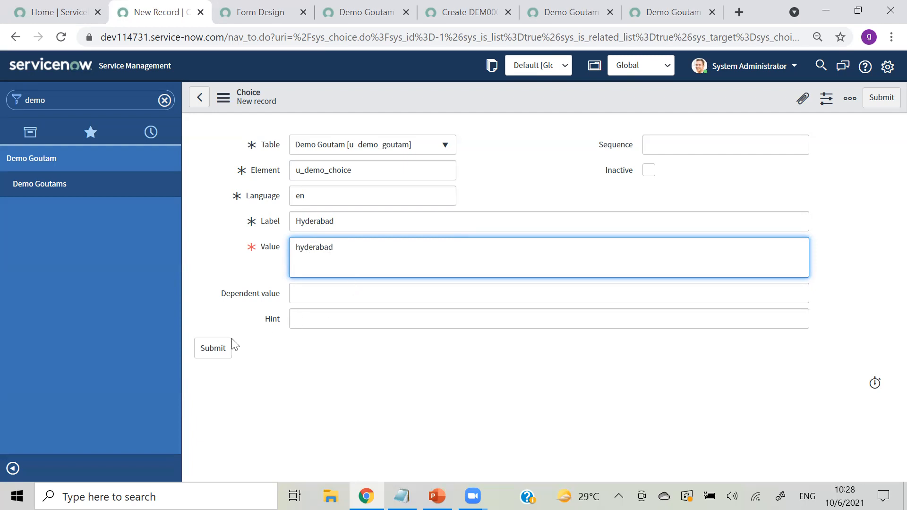
left_click(223, 350)
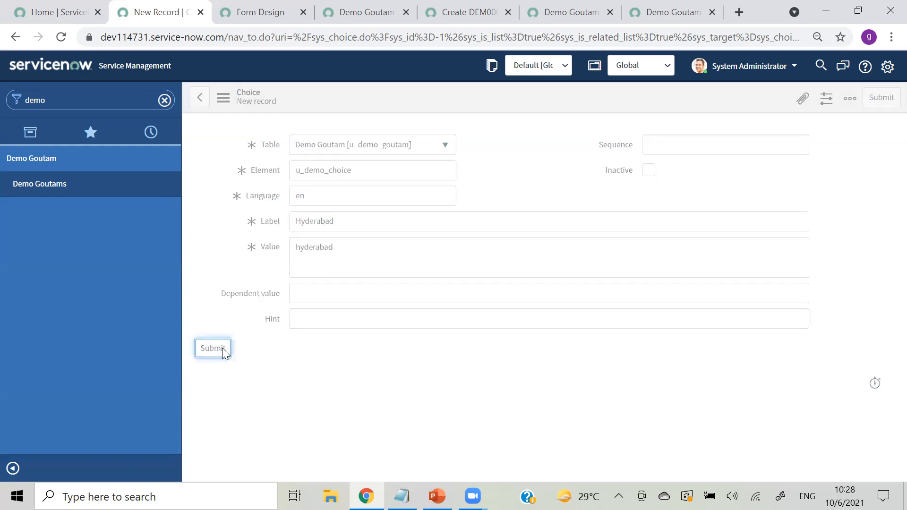
Add another choice with the label Mumbai and the value mumbai, and save the Demo Choice dictionary entry.
scroll(887, 345, "down", 1)
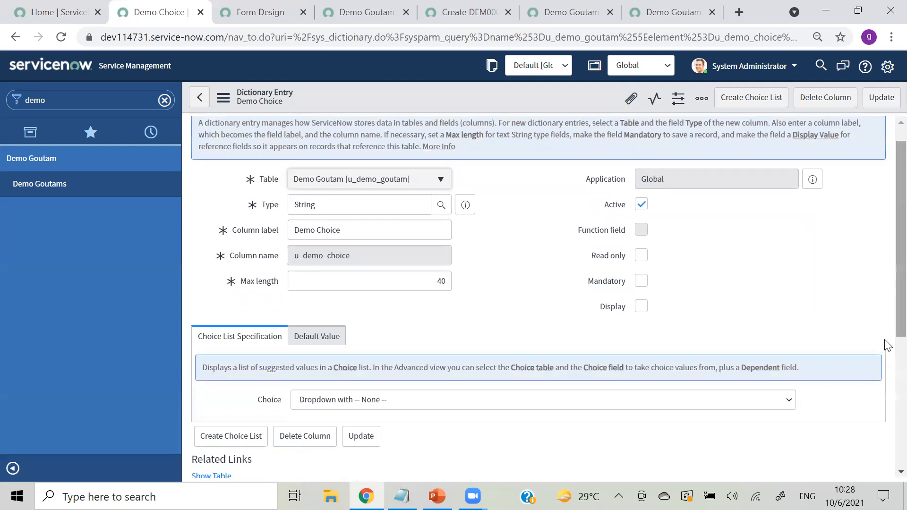
scroll(887, 345, "down", 5)
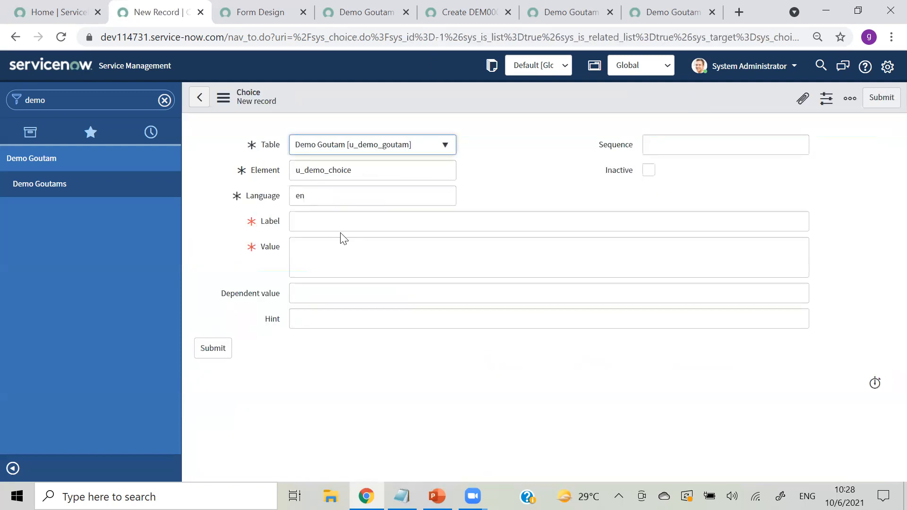
left_click(325, 222)
type("Mumbai")
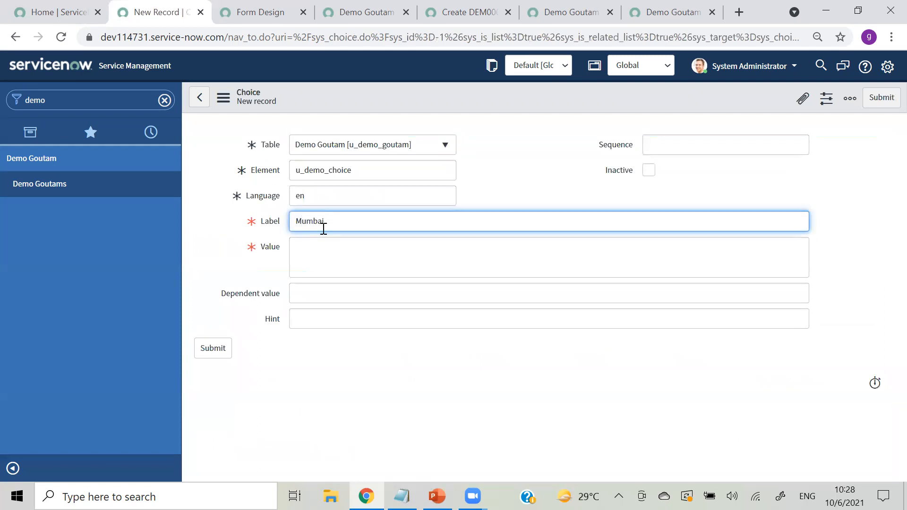
left_click(315, 265)
type("mumbai")
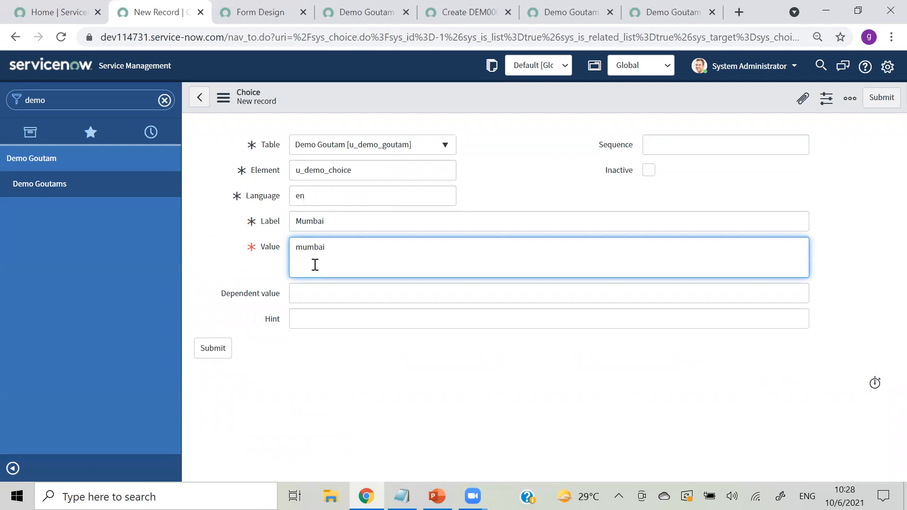
left_click(214, 348)
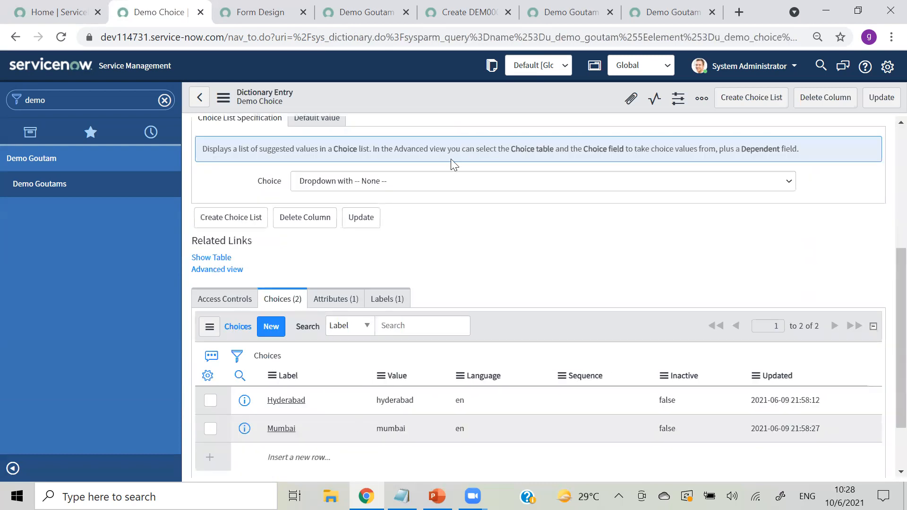
right_click(477, 99)
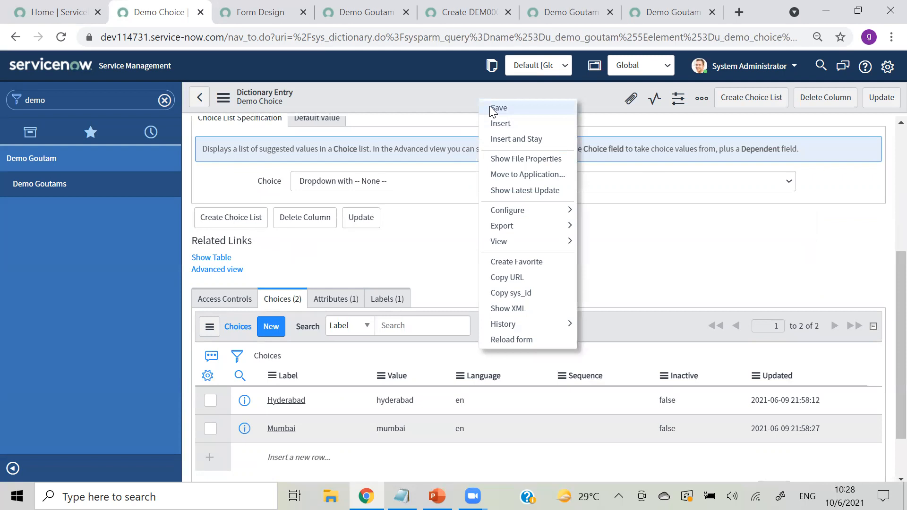
left_click(491, 107)
Open a new record from the Demo Goutams list and view the options of its Demo Choice field.
left_click(41, 187)
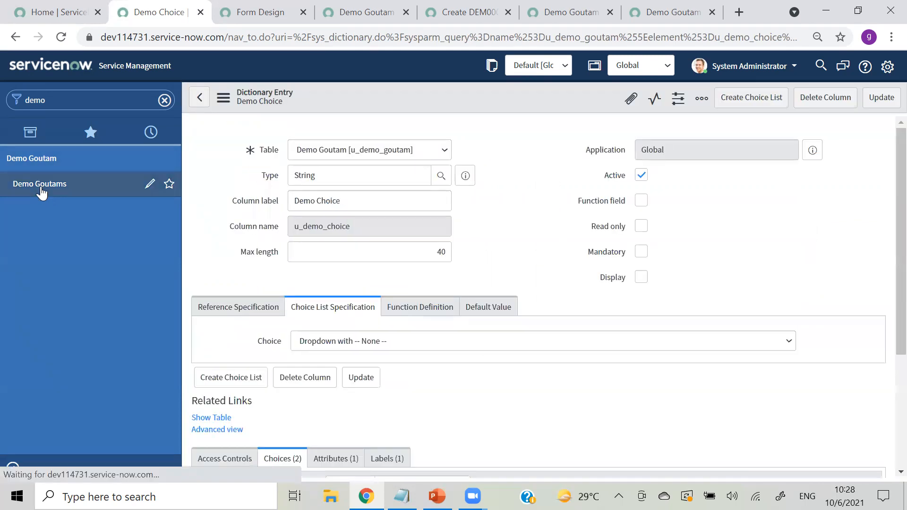
left_click(280, 100)
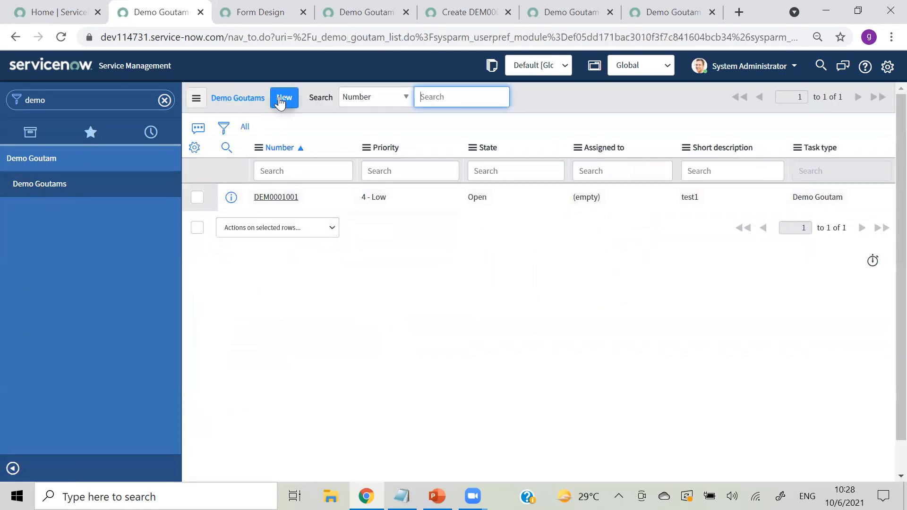
scroll(887, 234, "down", 1)
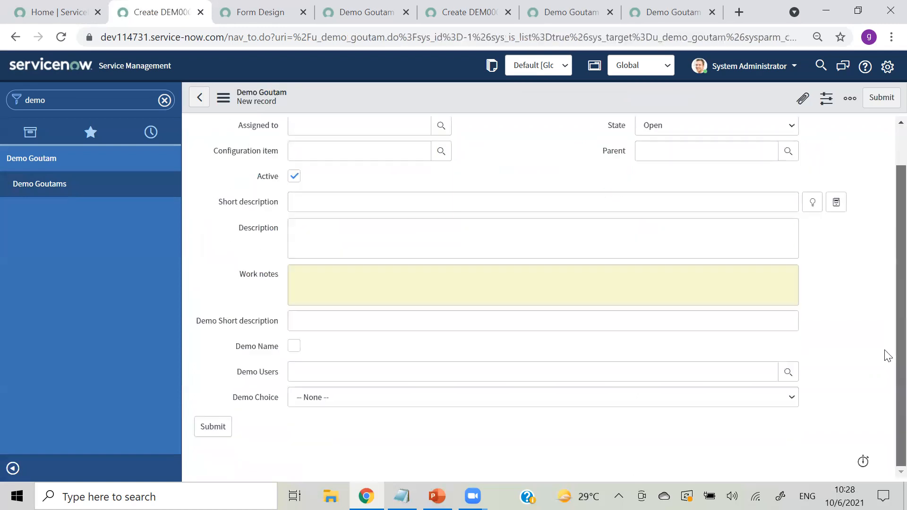
left_click(516, 399)
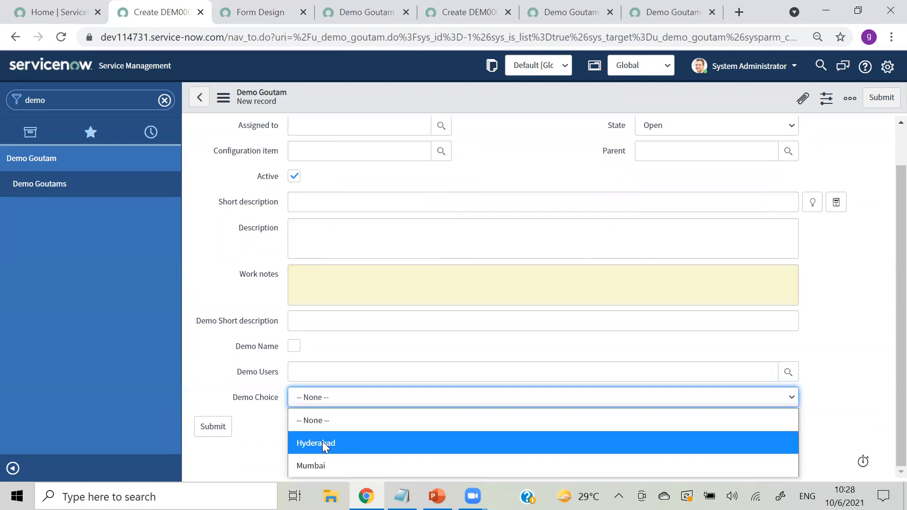
Review the Demo Choice options once more, leaving the field set to None.
left_click(887, 336)
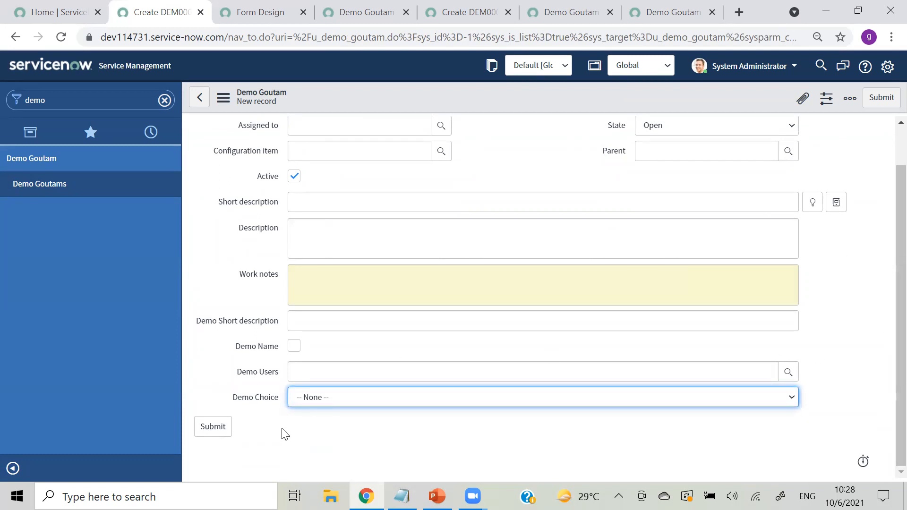
left_click(325, 406)
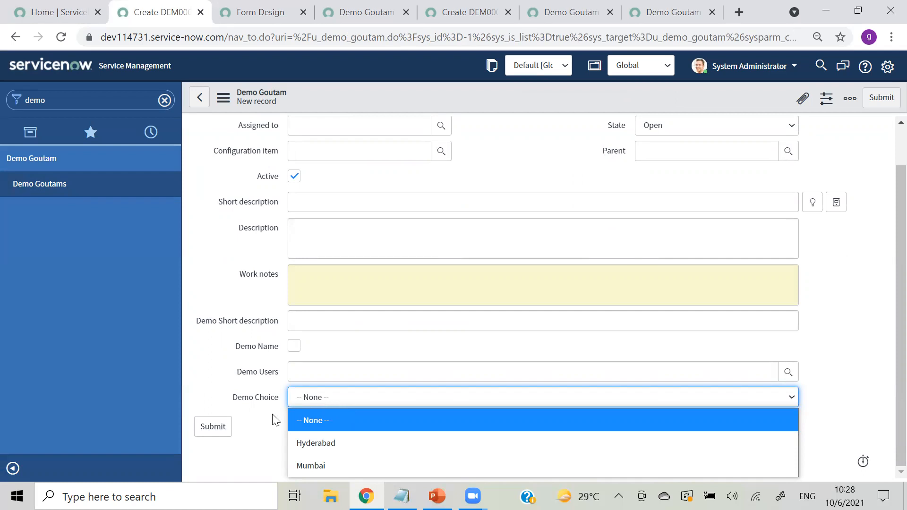
left_click(263, 423)
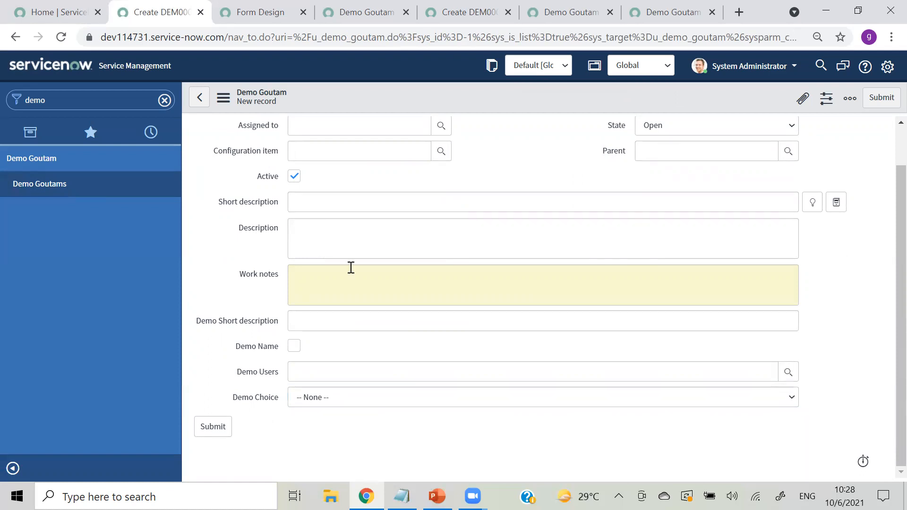
Open the form layout of the Demo Goutam form and add a new field named Demo State of type Choice.
right_click(449, 94)
mouse_move(475, 121)
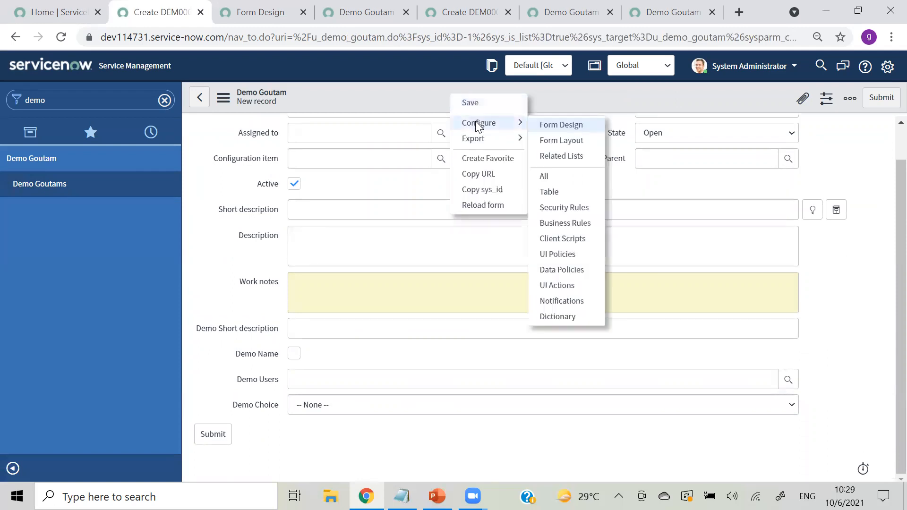
left_click(554, 145)
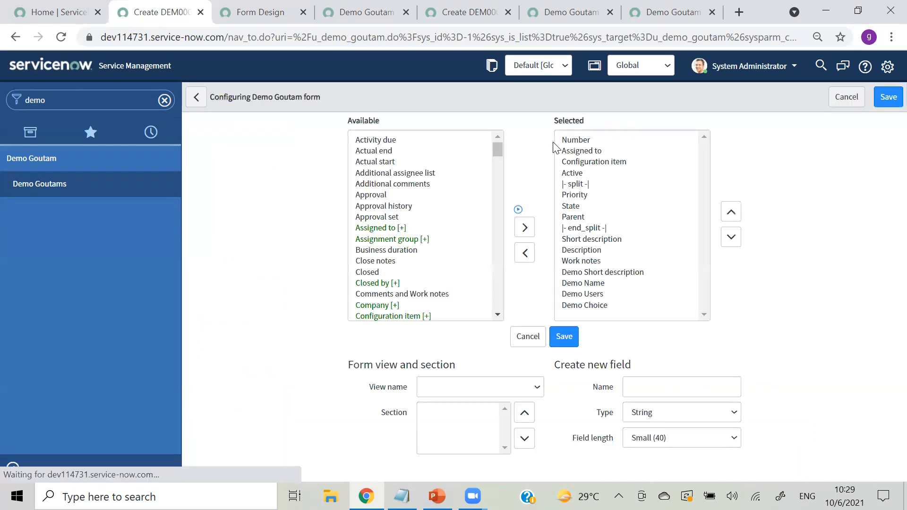
left_click(636, 389)
type("State D")
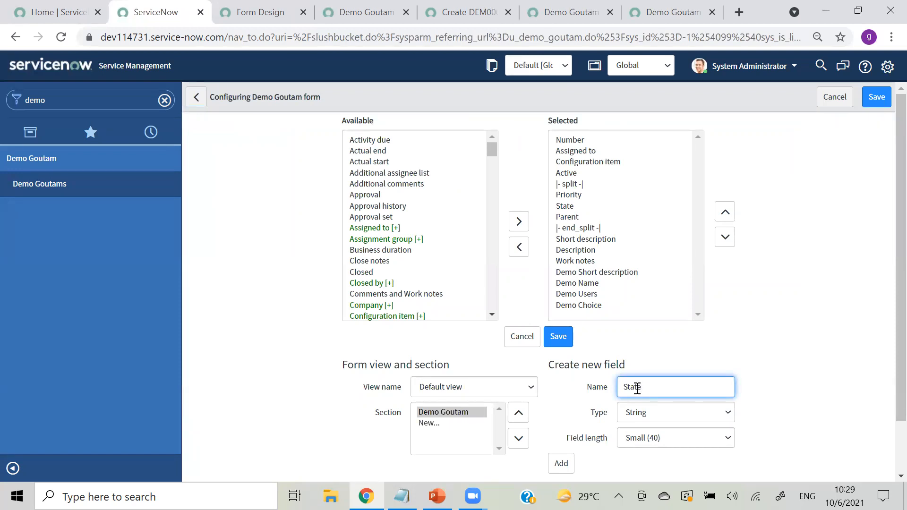
type("Demo n")
left_click(662, 413)
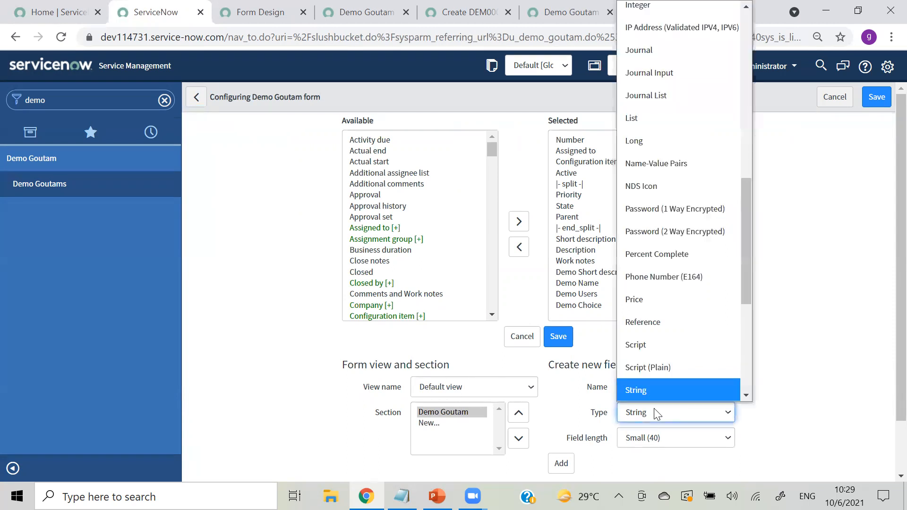
left_click_drag(747, 186, 745, 31)
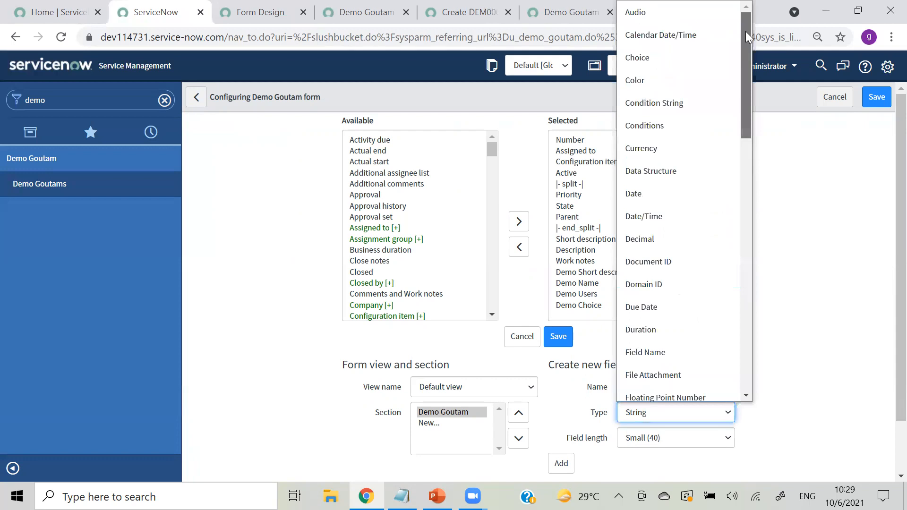
left_click(631, 62)
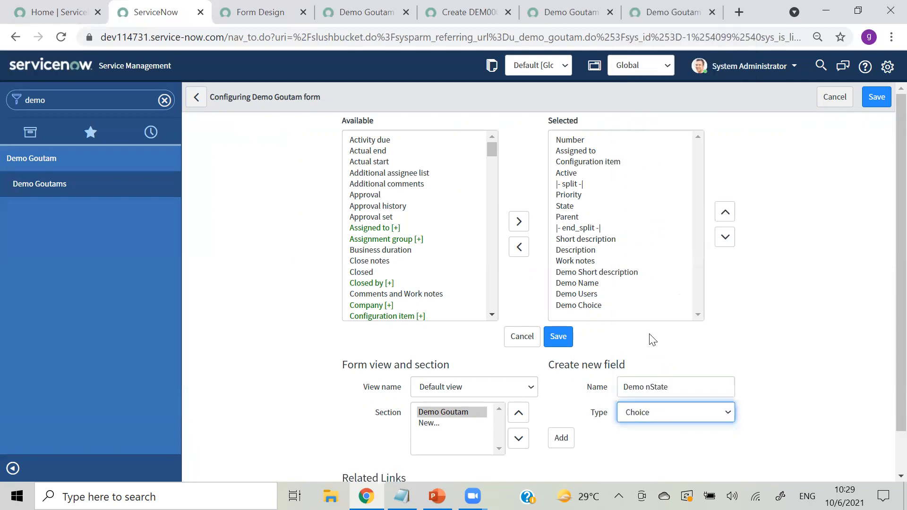
left_click(651, 383)
key("BackSpace")
left_click(562, 440)
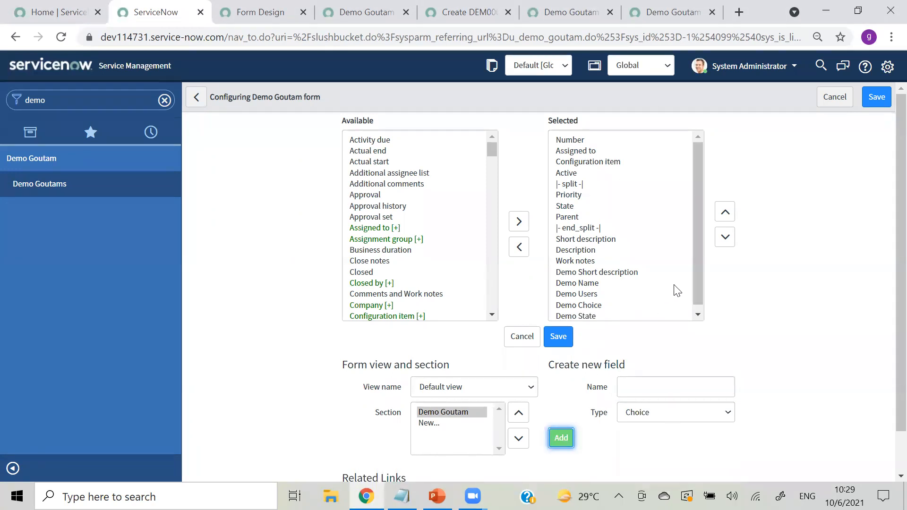
Save the form layout and check the options of the new Demo State field on the form.
left_click_drag(695, 266, 695, 303)
left_click(554, 338)
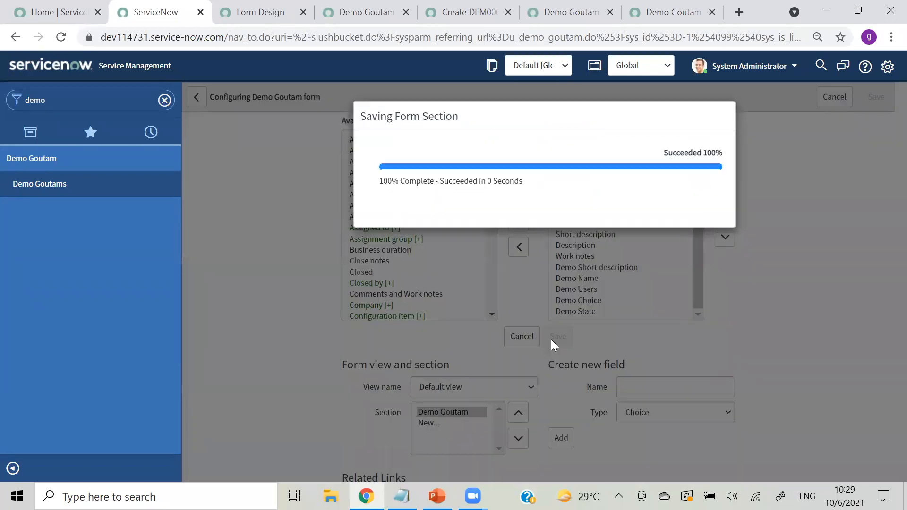
left_click(705, 219)
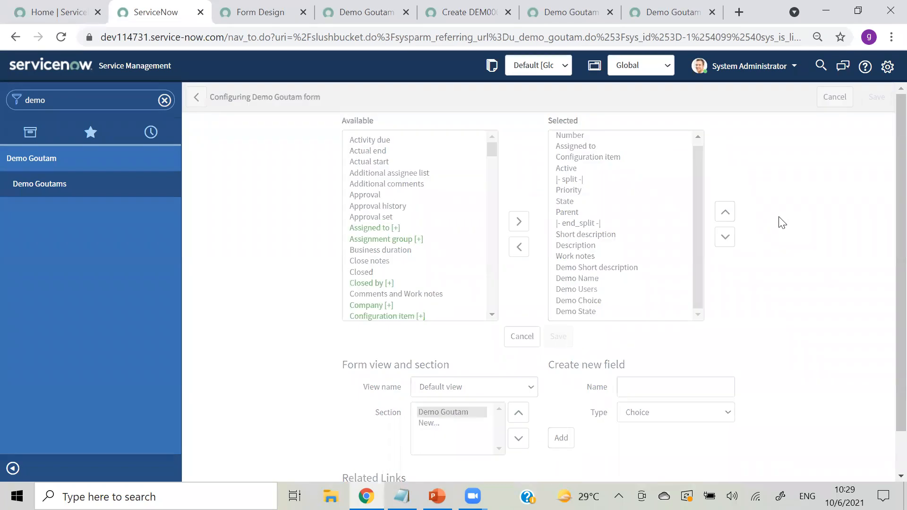
scroll(888, 407, "down", 2)
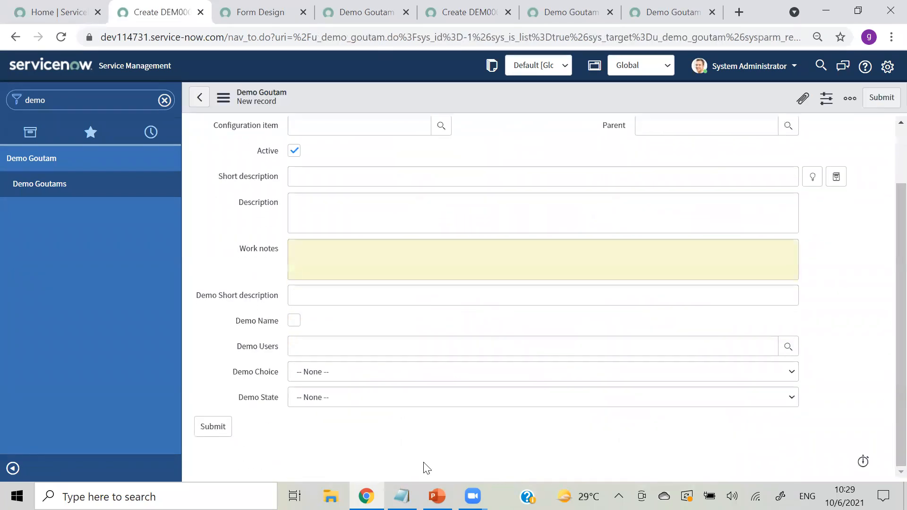
left_click(360, 399)
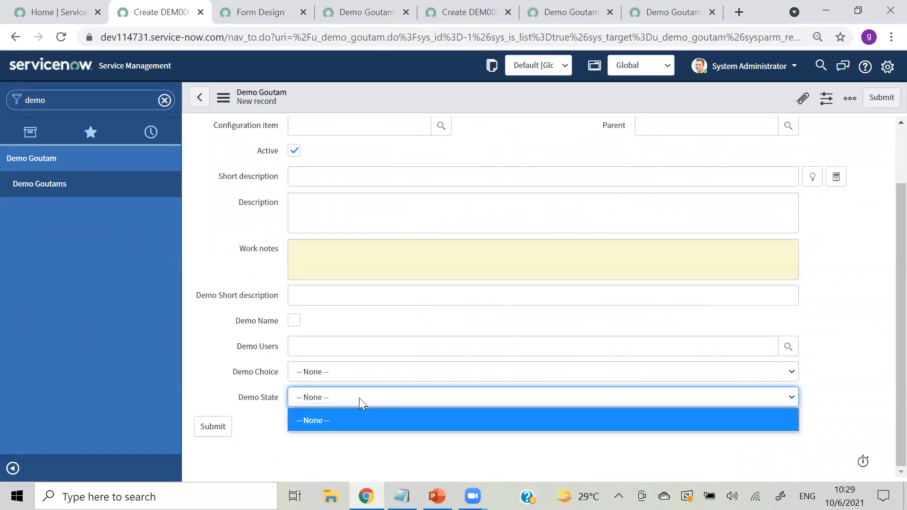
left_click(359, 398)
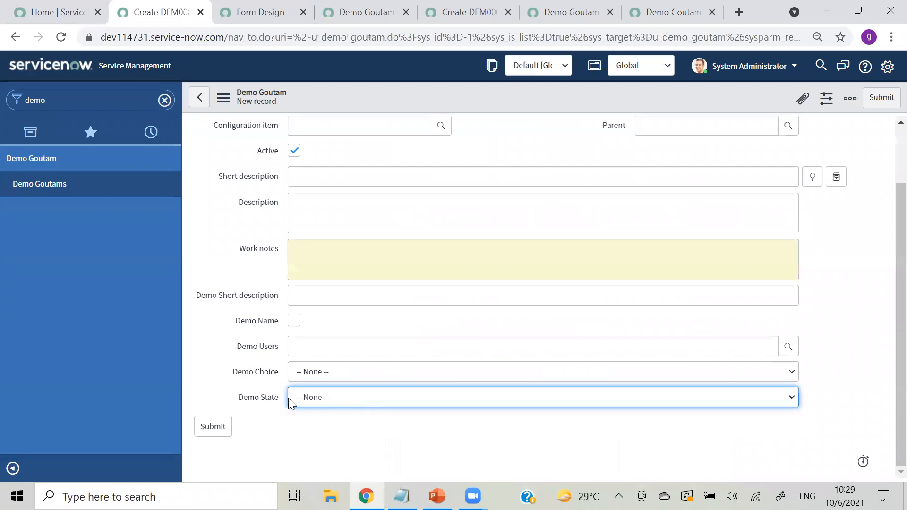
left_click(246, 399)
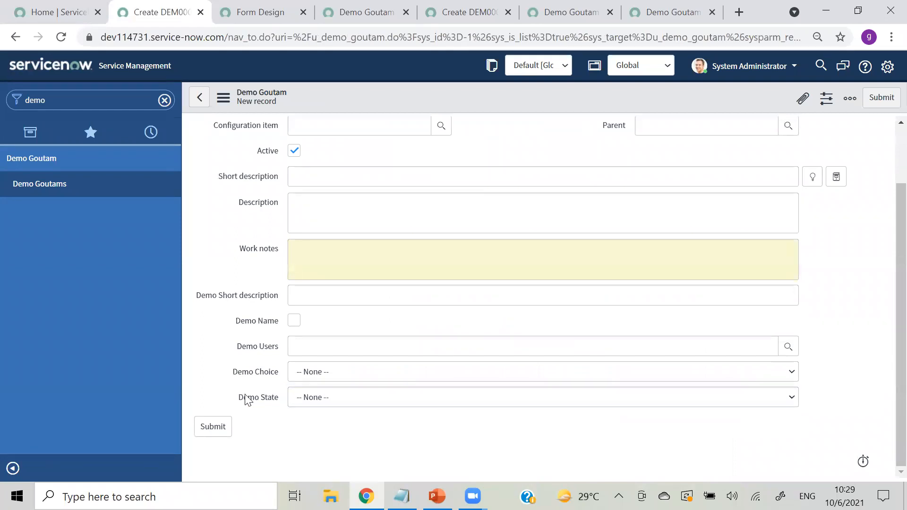
right_click(247, 399)
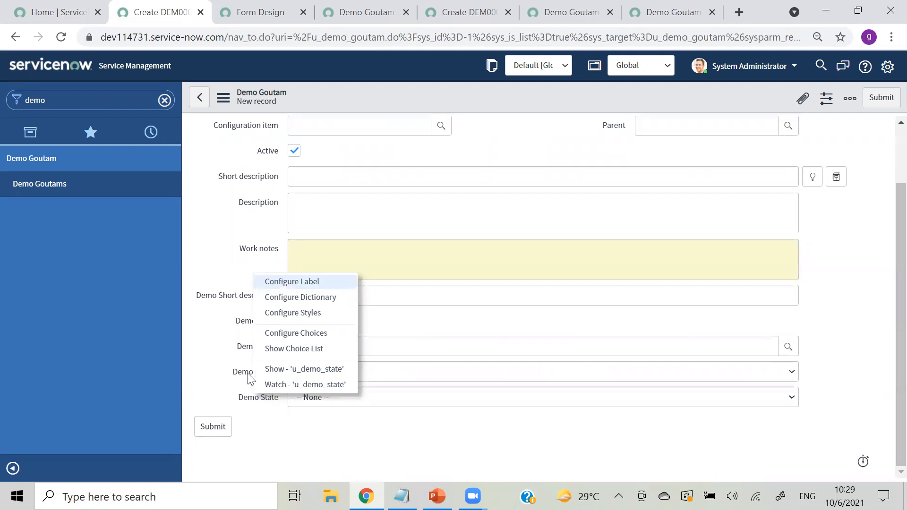
left_click(268, 302)
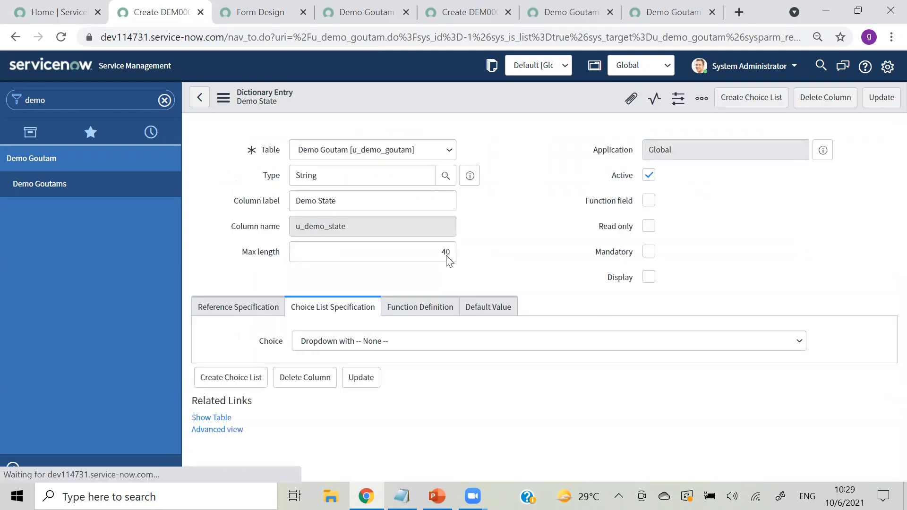
scroll(888, 458, "down", 4)
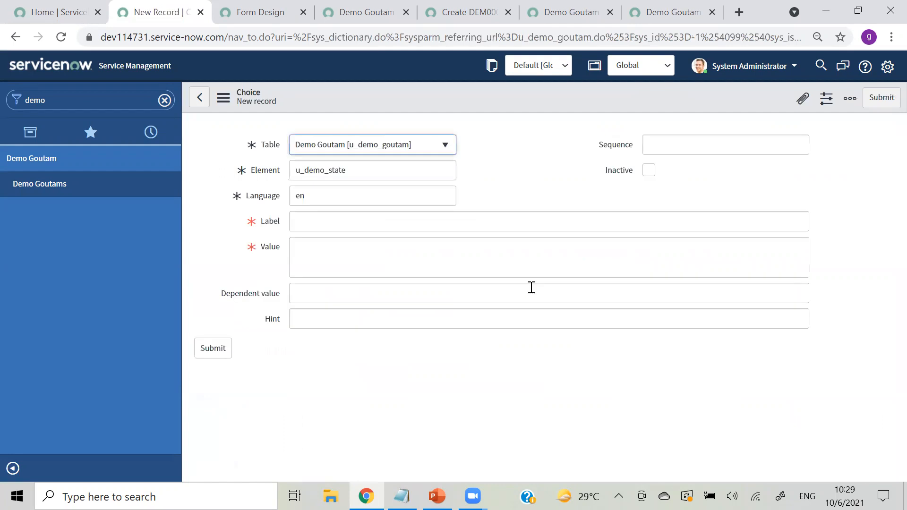
left_click(338, 218)
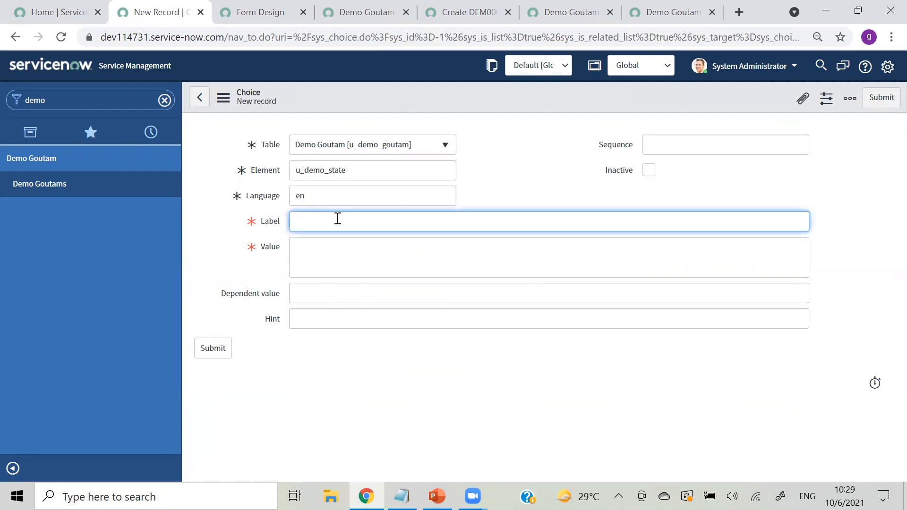
left_click(30, 187)
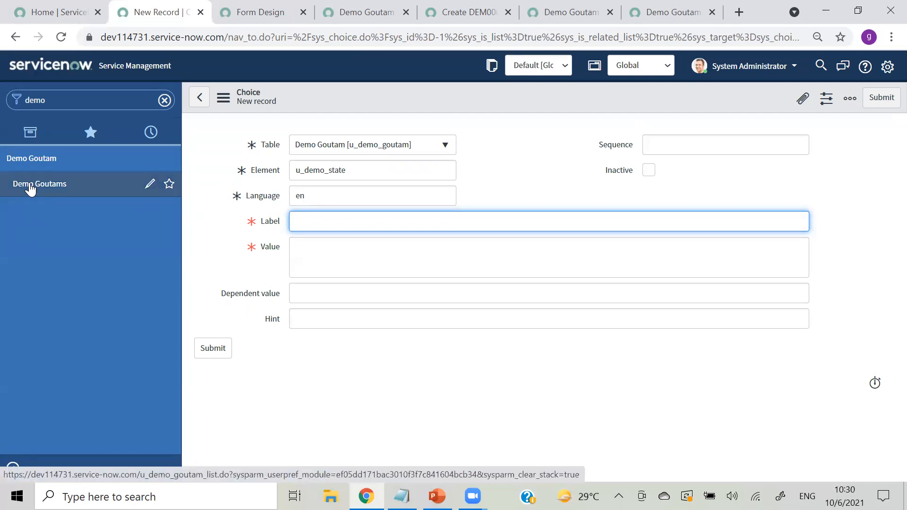
left_click(283, 99)
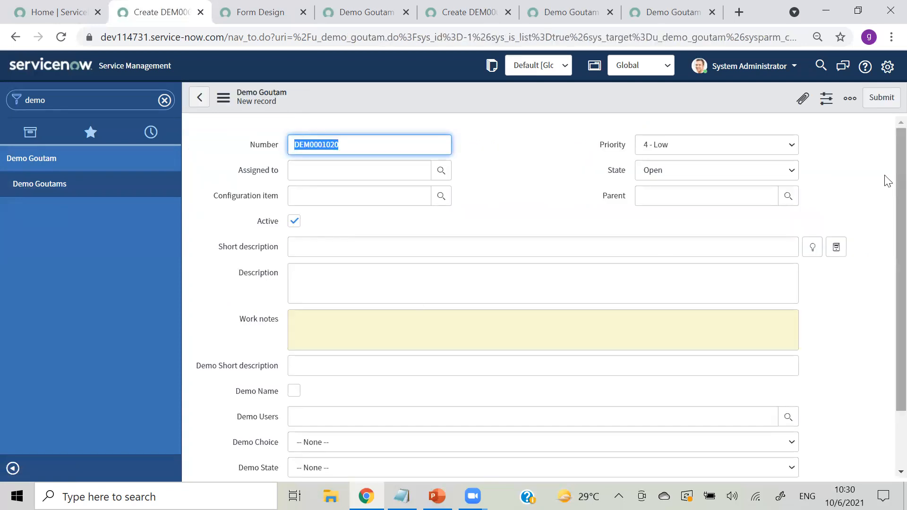
scroll(886, 184, "down", 3)
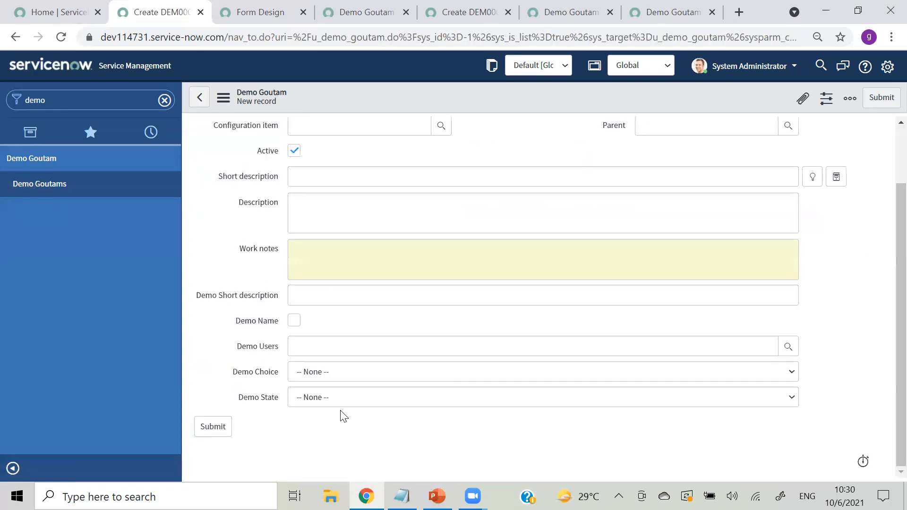
Open the dictionary entry of the Demo State field and start a new record in its choices list.
right_click(254, 401)
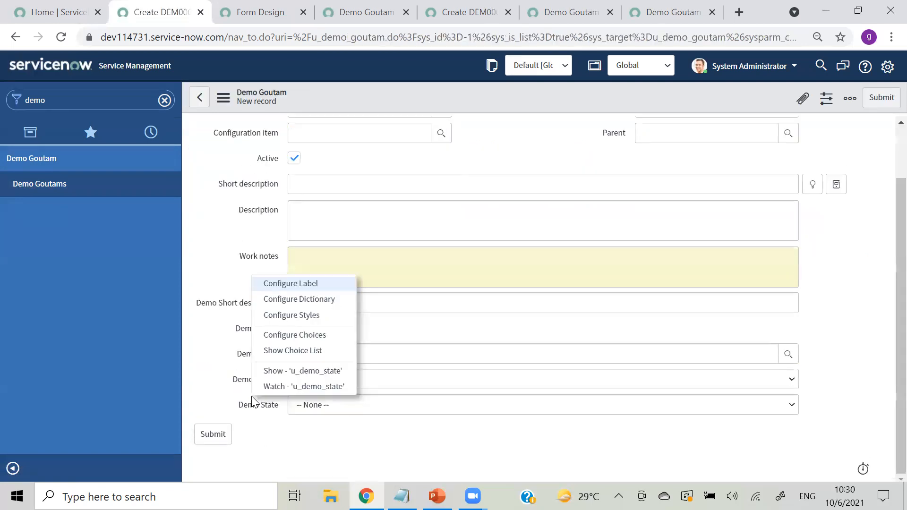
left_click(270, 301)
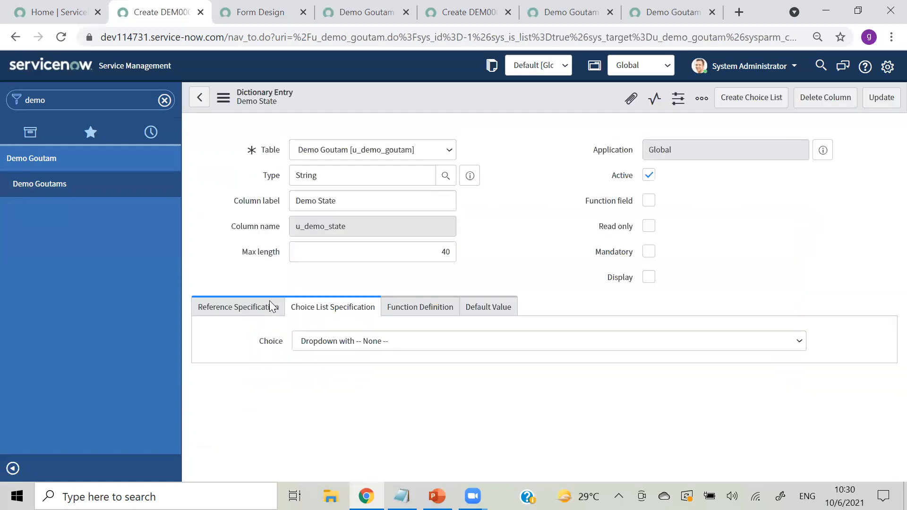
scroll(886, 331, "down", 4)
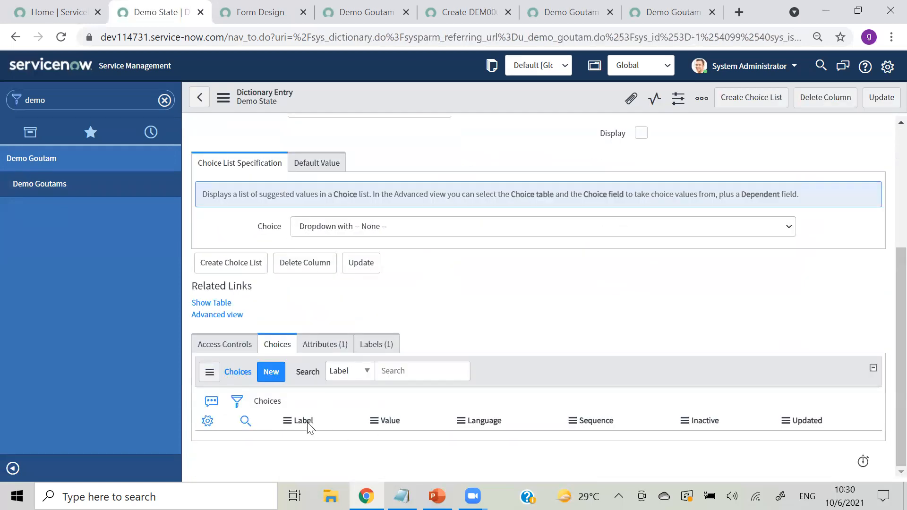
left_click(268, 376)
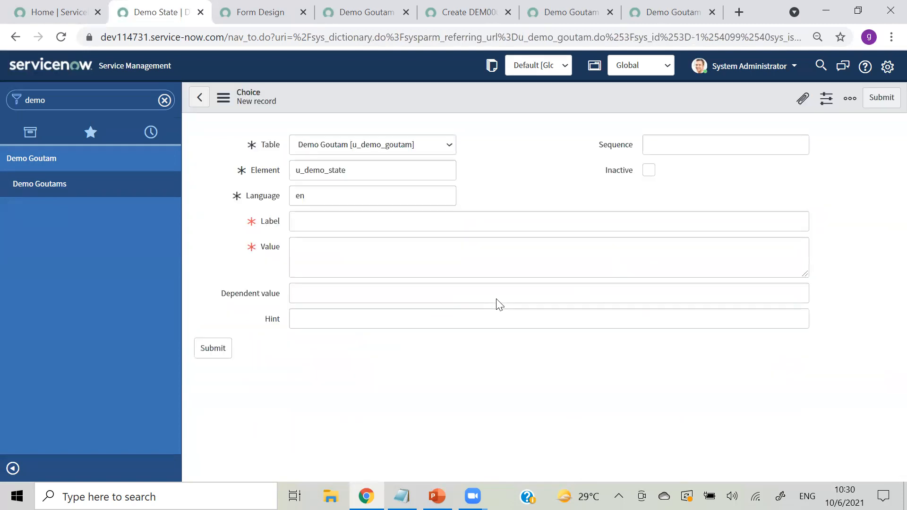
Fill in the Demo State choice with the label Telangana and the value telangana, and submit it.
left_click(313, 221)
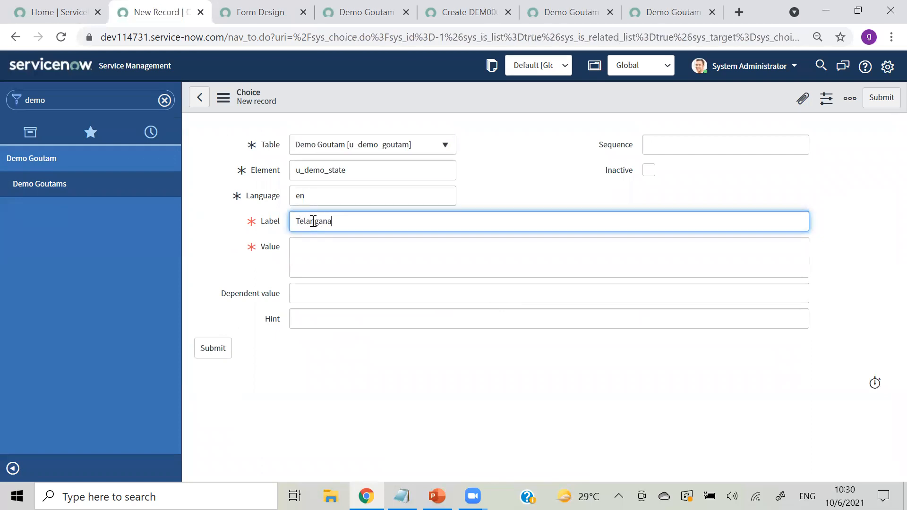
left_click(309, 261)
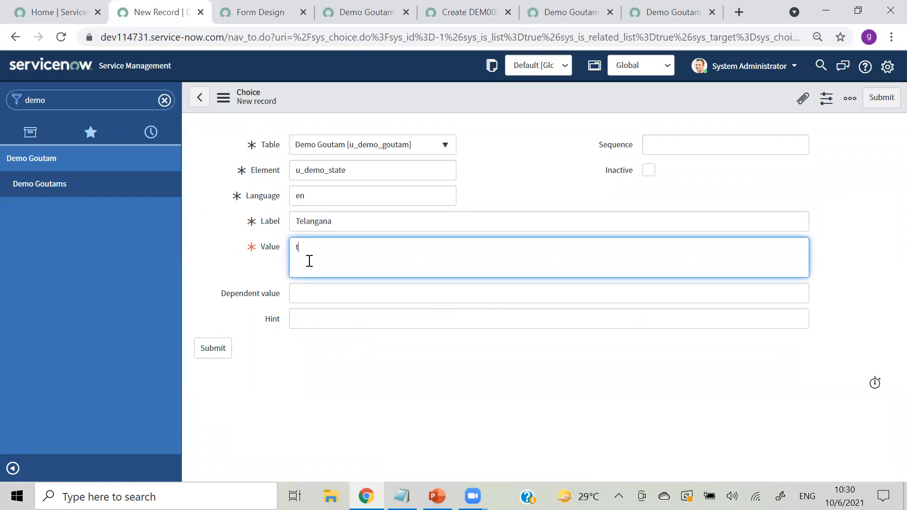
type("telangana")
left_click(225, 348)
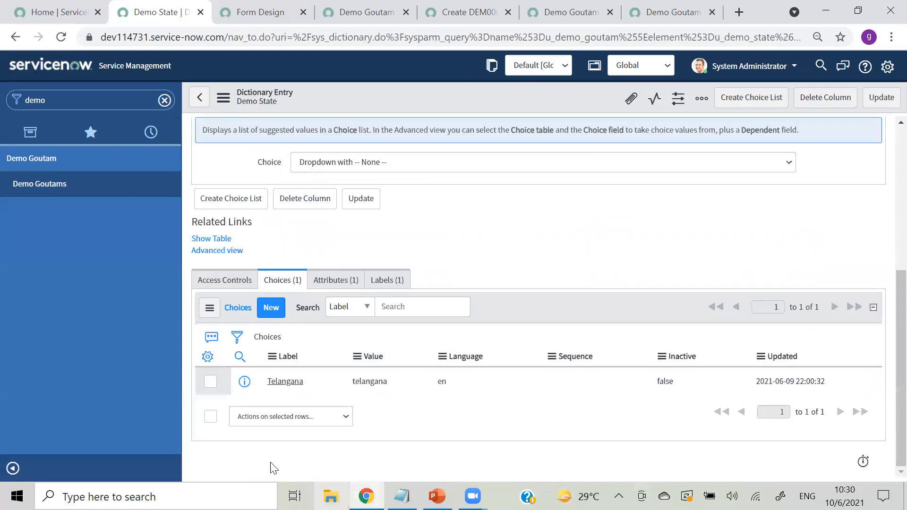
Open the choices list of the Demo State field in a new window and highlight the sys_choice table name in its address.
right_click(257, 343)
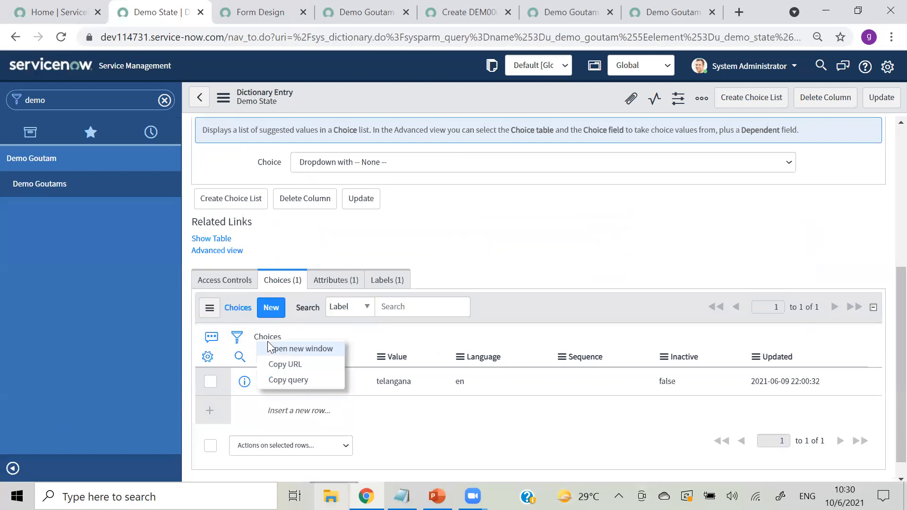
left_click(275, 348)
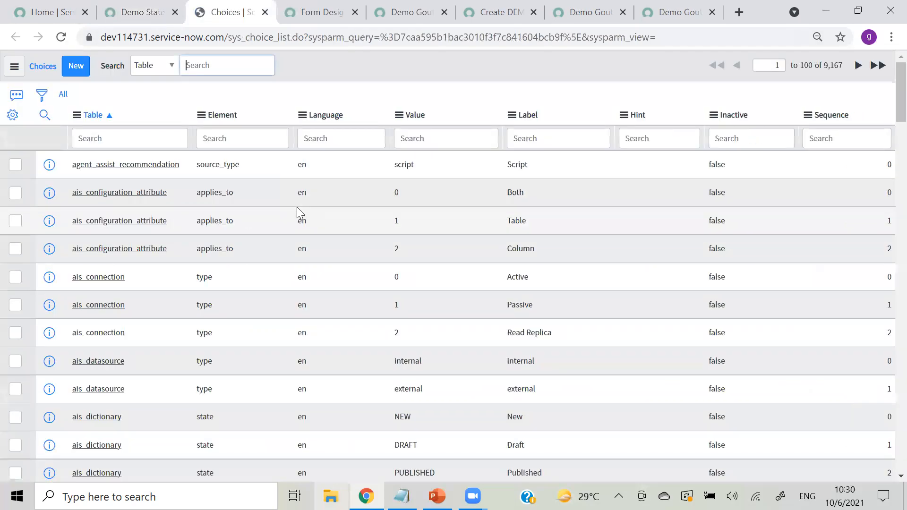
left_click_drag(228, 36, 273, 42)
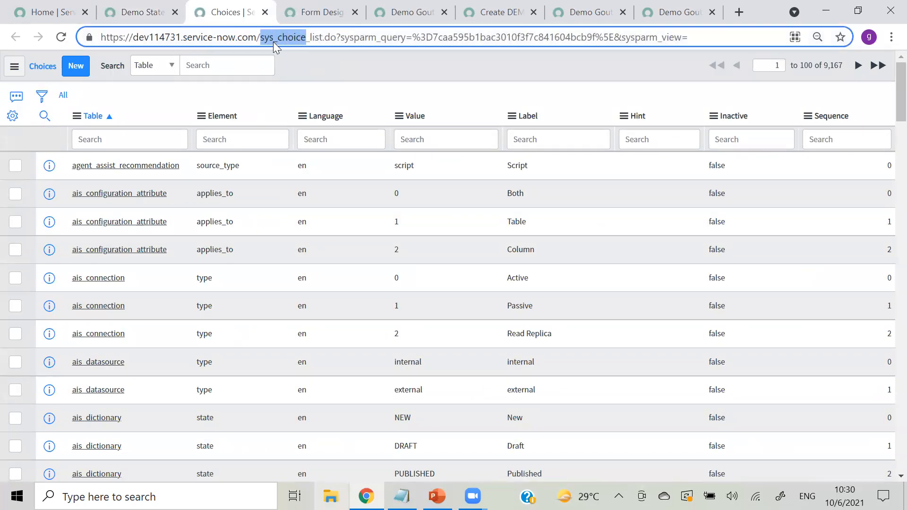
left_click(308, 61)
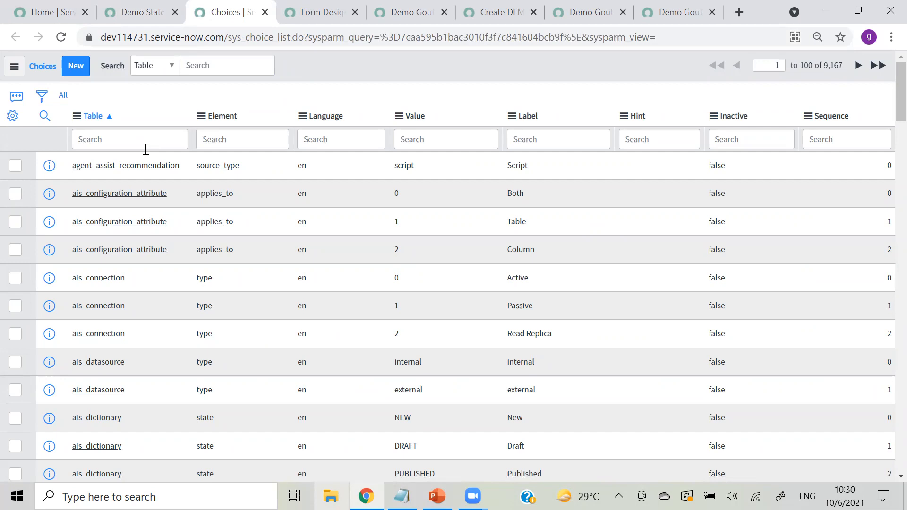
right_click(135, 120)
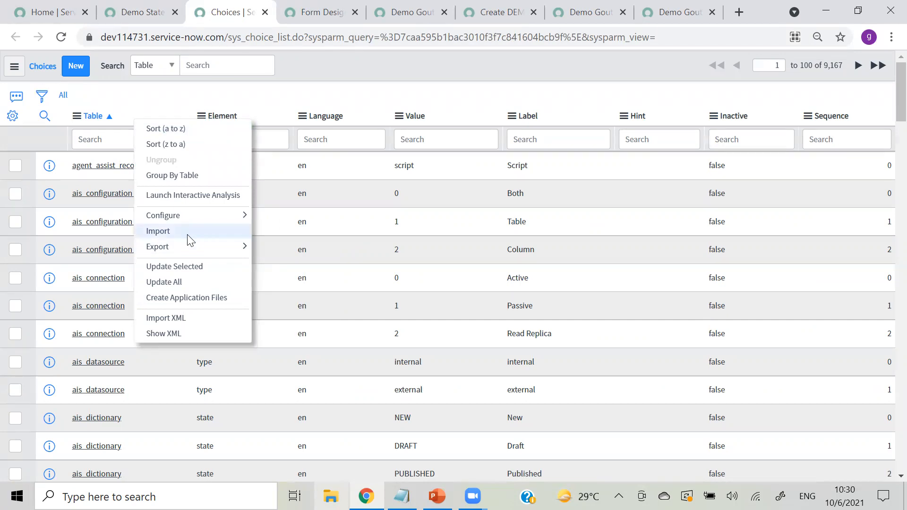
mouse_move(161, 246)
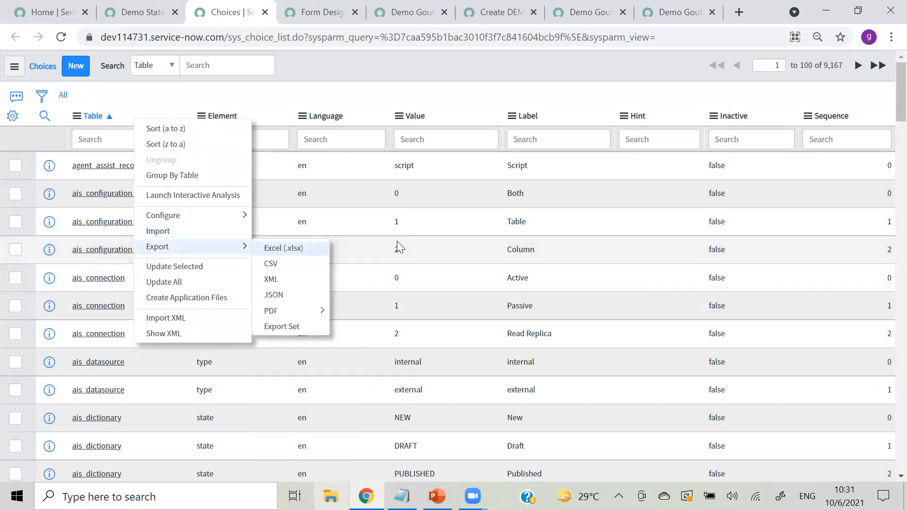
left_click(358, 97)
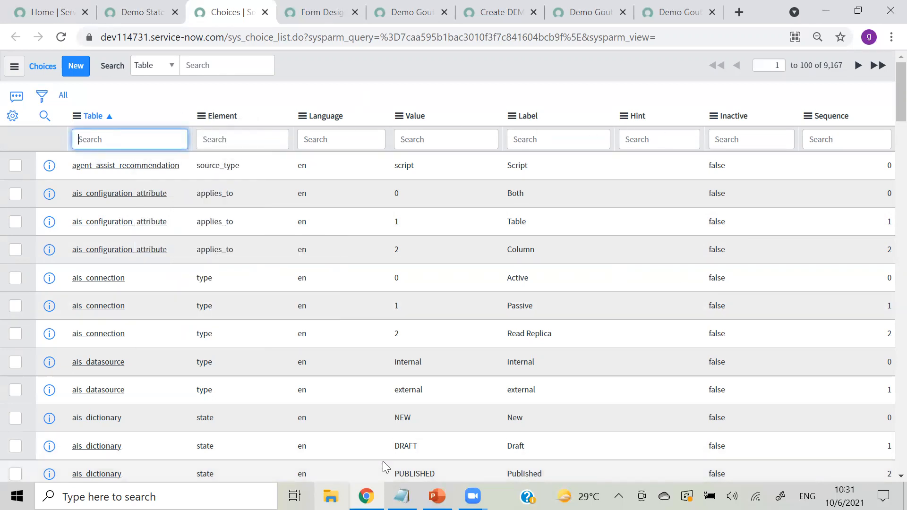
left_click(8, 127)
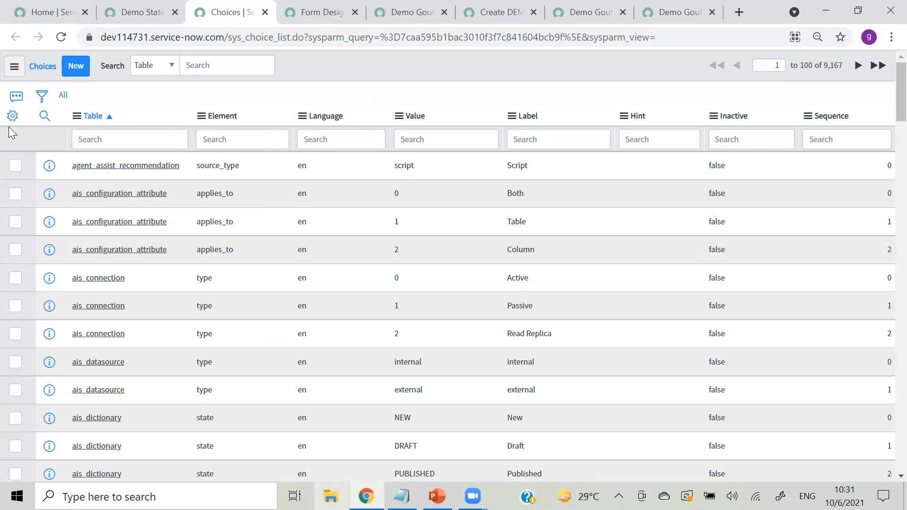
left_click(10, 117)
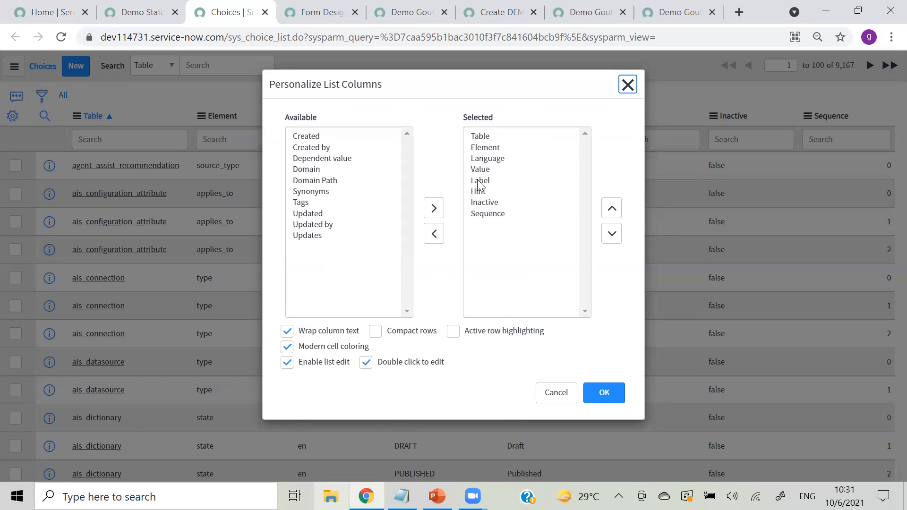
left_click(627, 85)
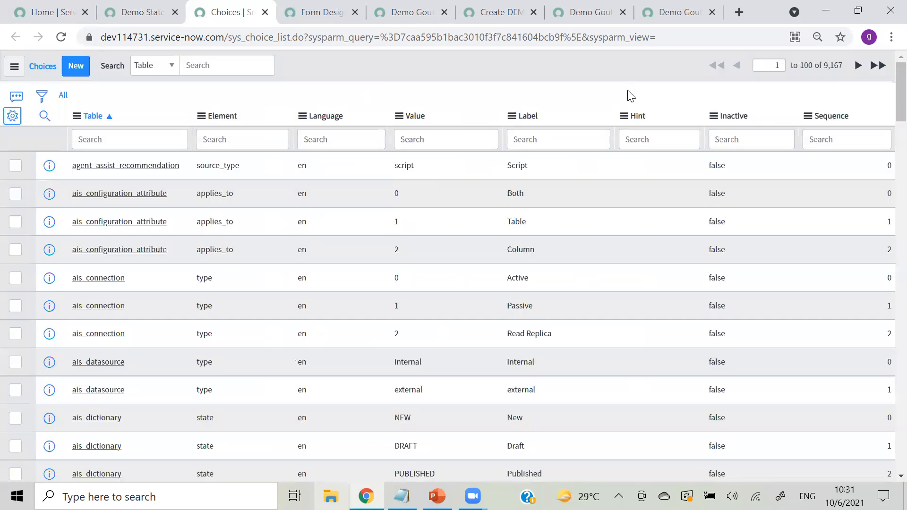
Filter the choices list by table with *demo and look over the choice records it holds.
left_click(123, 137)
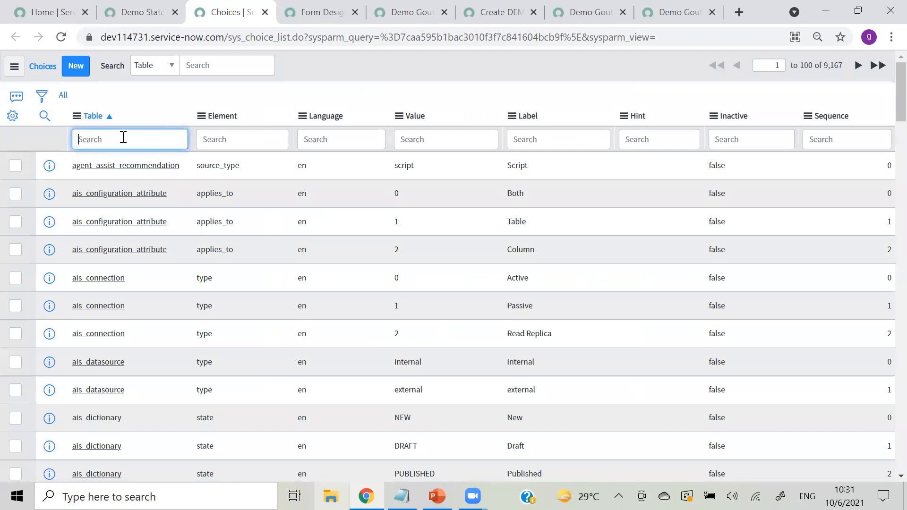
type("*demo")
key("Return")
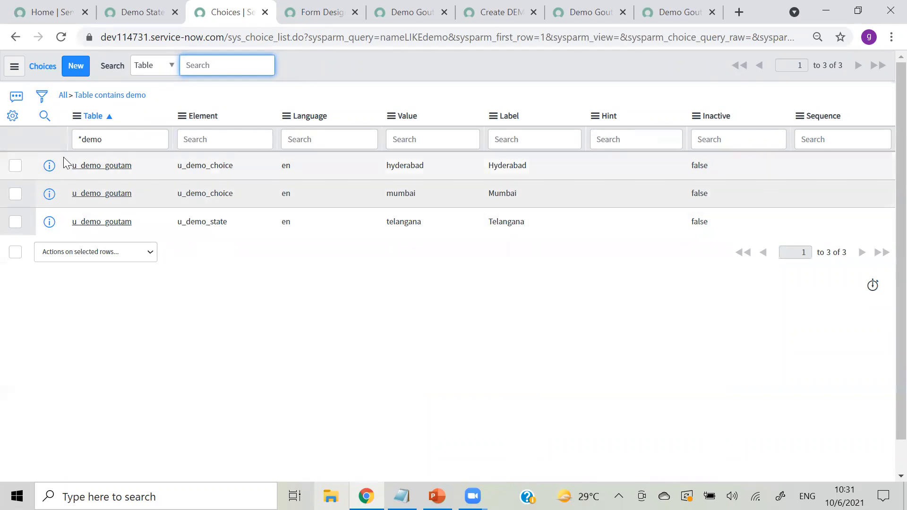
left_click_drag(64, 158, 131, 220)
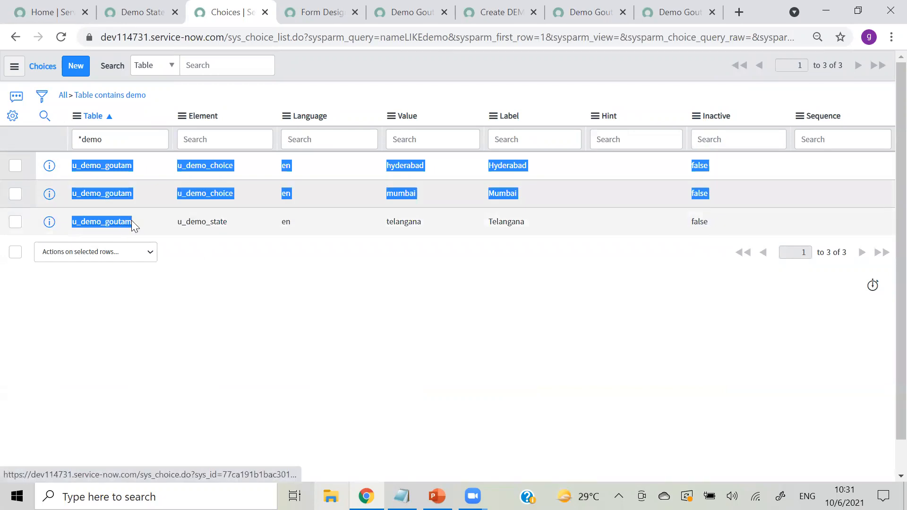
left_click(243, 351)
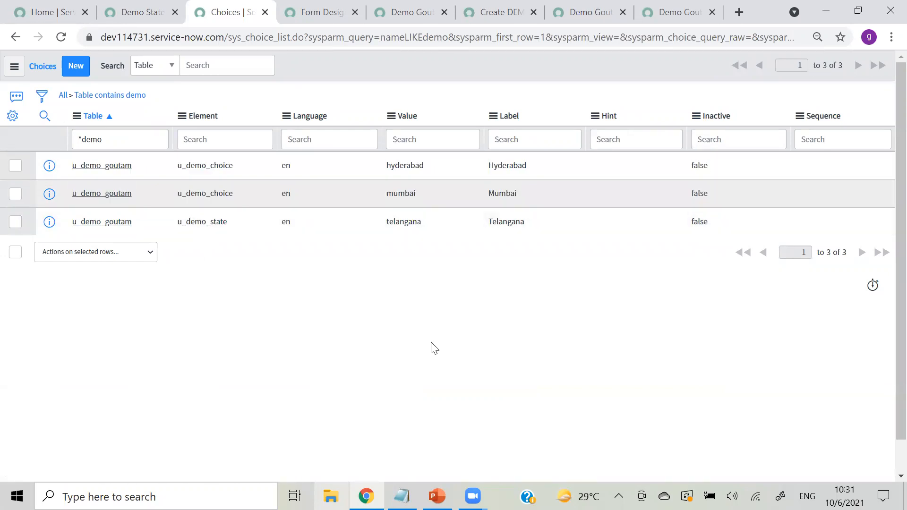
Add a choice with the label Maharastra and the value maharastra to the Demo State field and submit it.
left_click(133, 14)
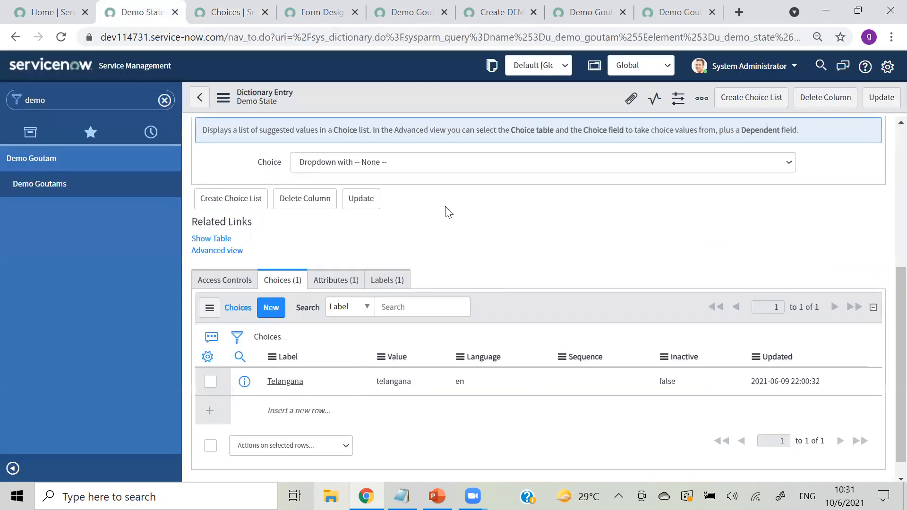
left_click(271, 307)
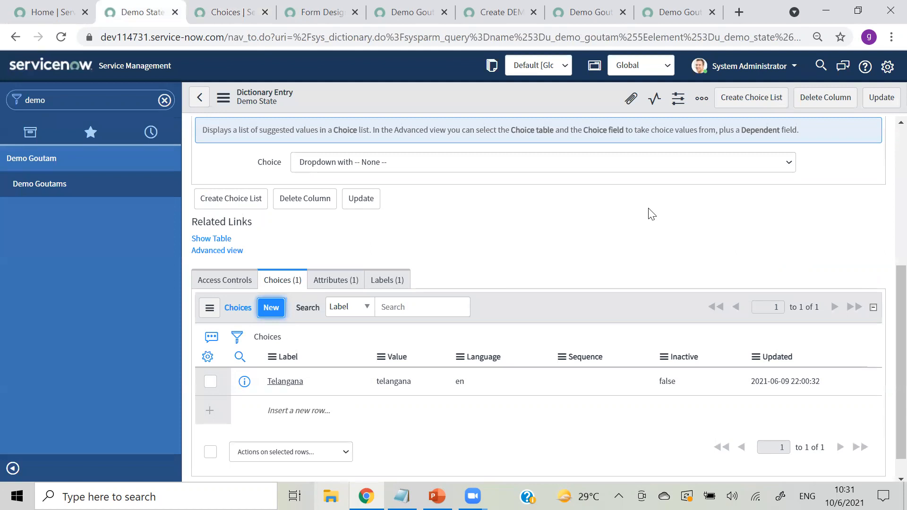
left_click(346, 222)
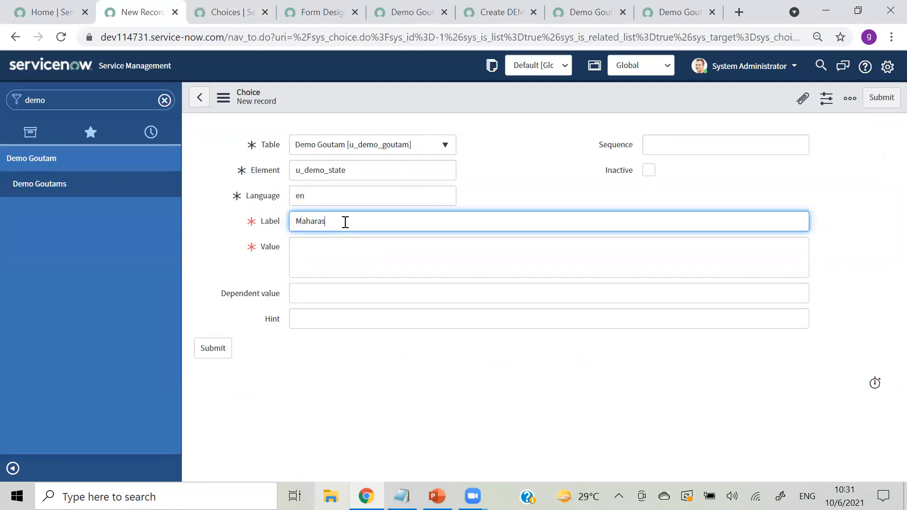
left_click(311, 245)
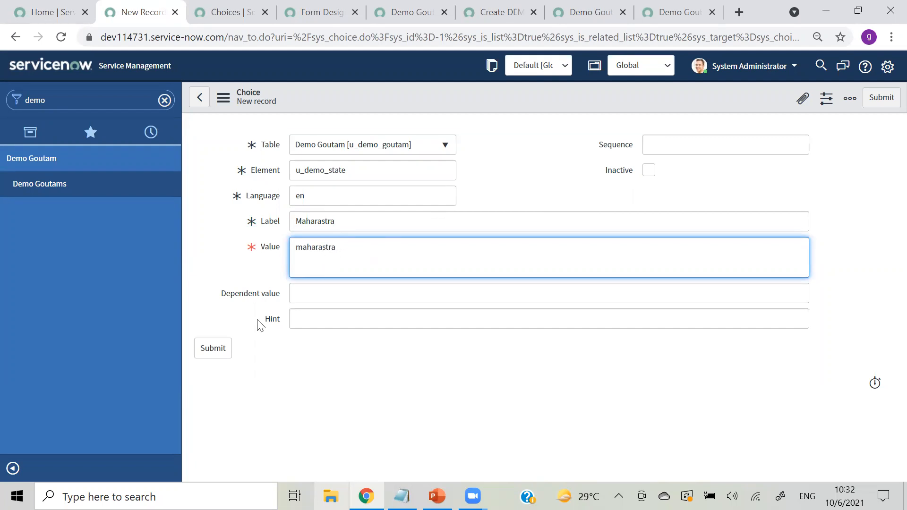
left_click(212, 351)
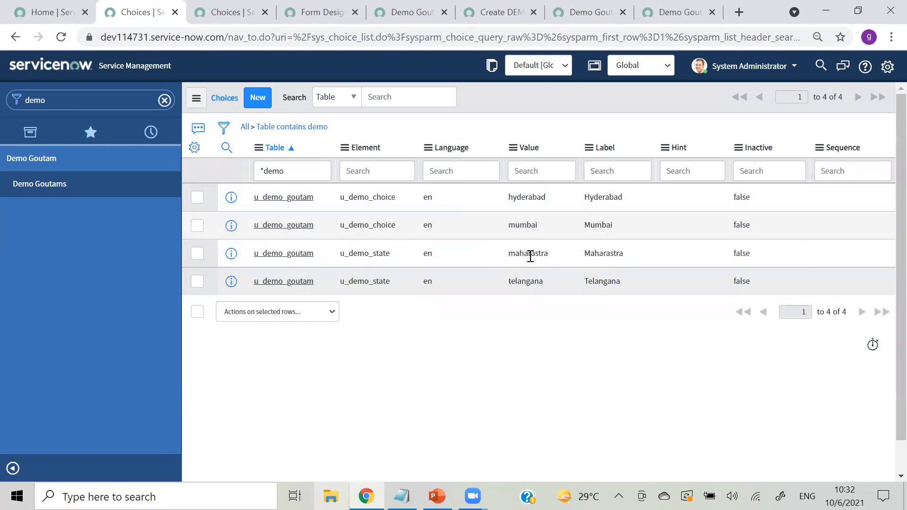
Open a new Demo Goutam record, select Telangana as Demo State and check the options of the Demo Choice field.
left_click(52, 179)
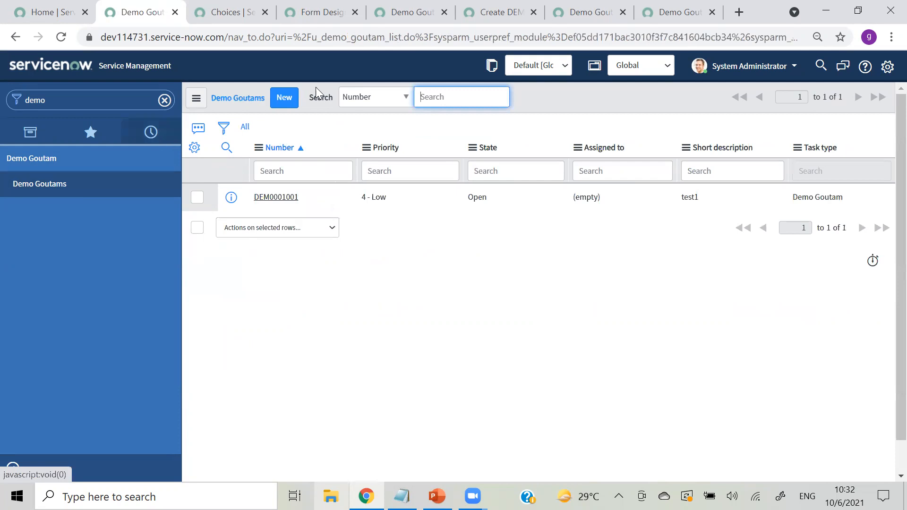
left_click(284, 100)
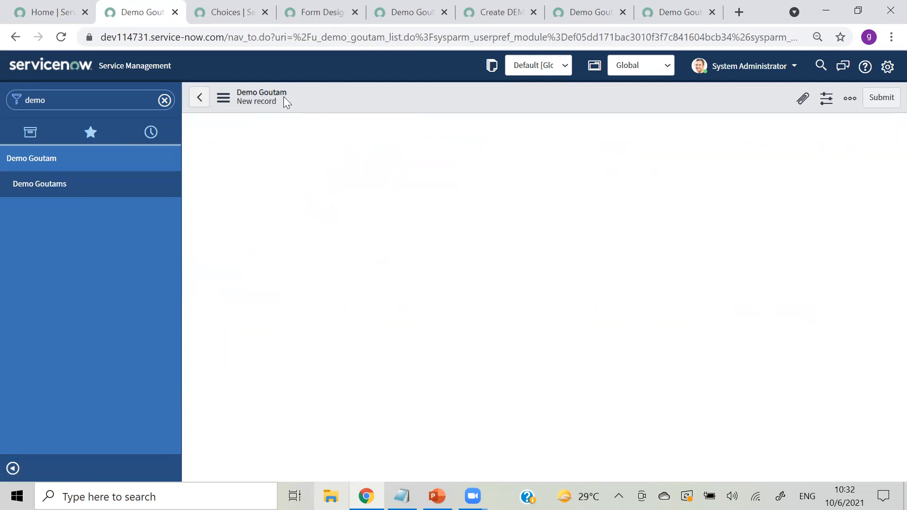
scroll(888, 462, "down", 2)
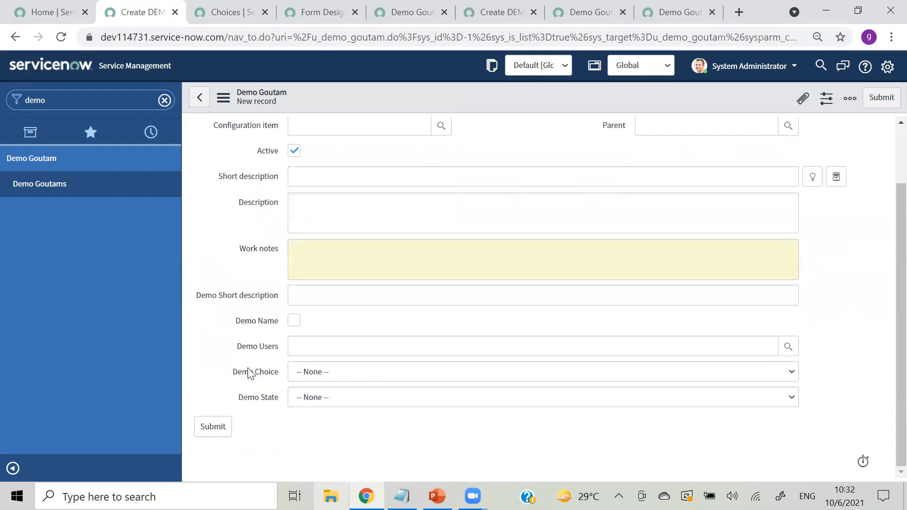
left_click(349, 402)
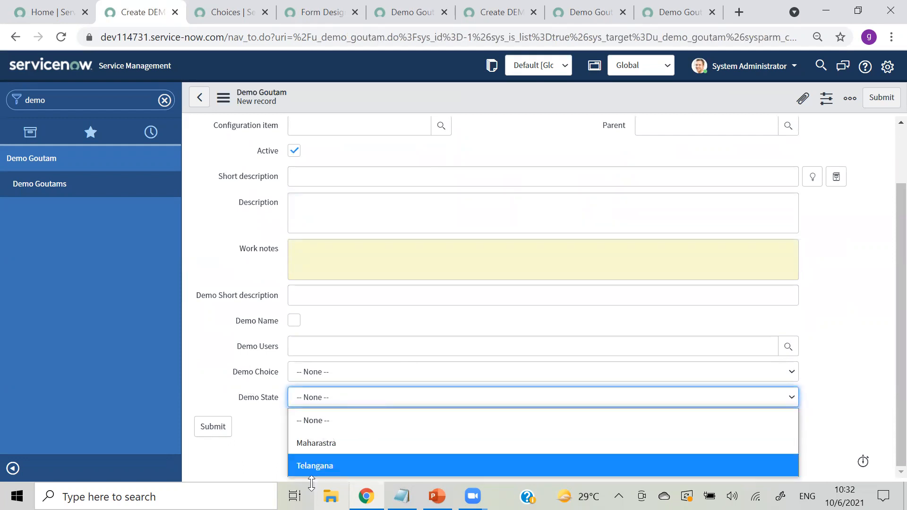
left_click(307, 465)
left_click(329, 372)
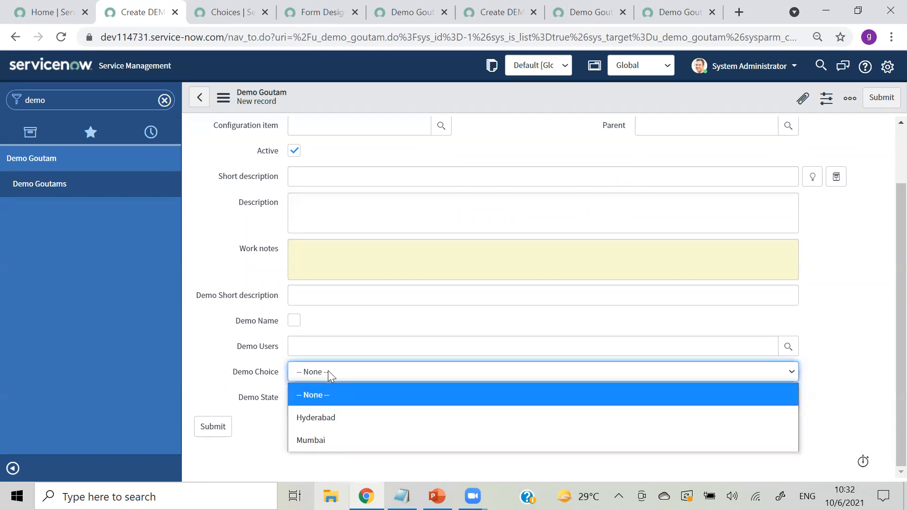
left_click(258, 441)
left_click_drag(287, 436, 262, 374)
left_click(262, 374)
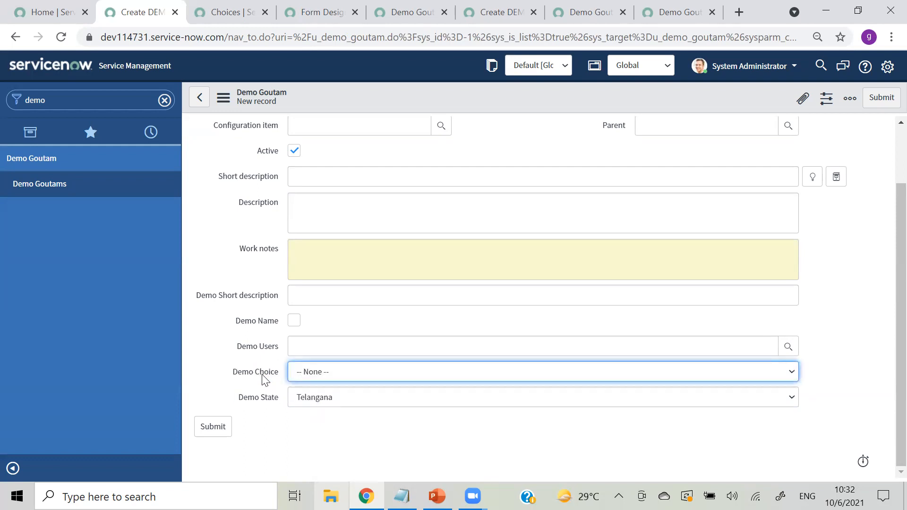
Open the dictionary entry of the Demo Choice field, discarding the unsaved record, and open its Hyderabad choice in a separate tab.
right_click(255, 376)
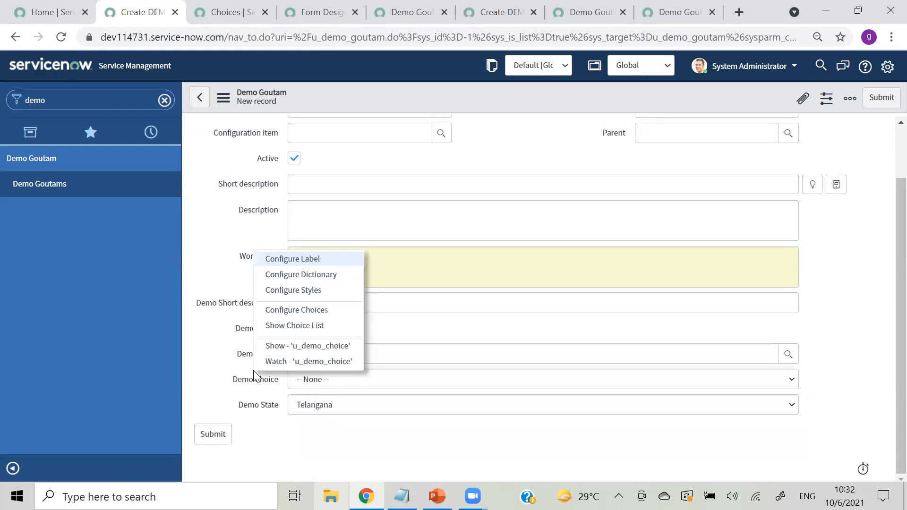
left_click(296, 275)
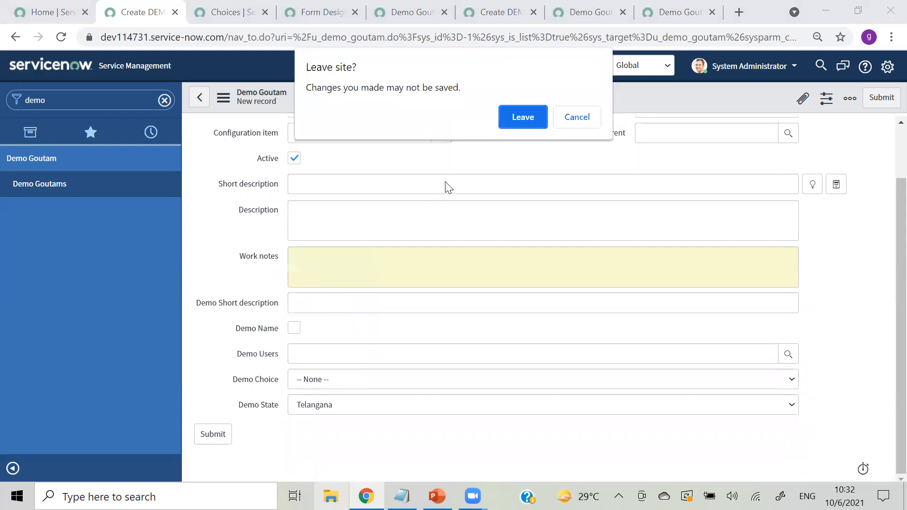
left_click(510, 117)
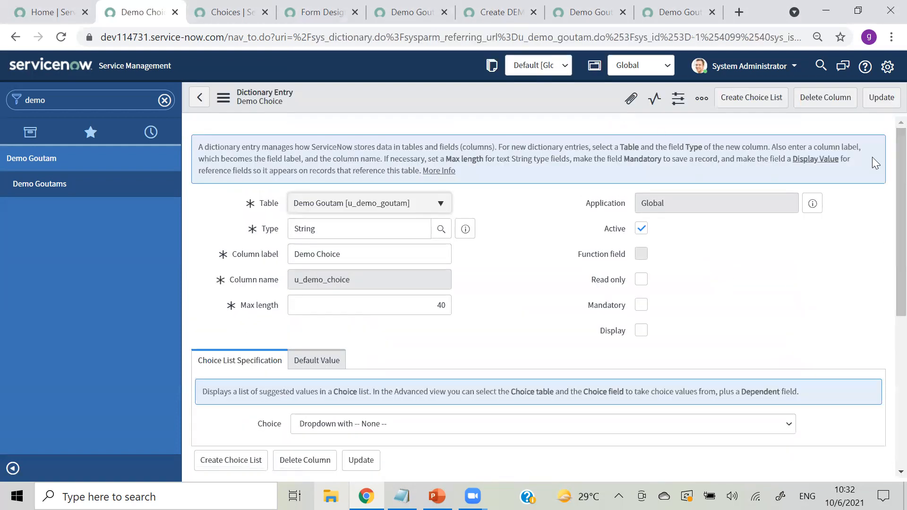
scroll(887, 175, "down", 7)
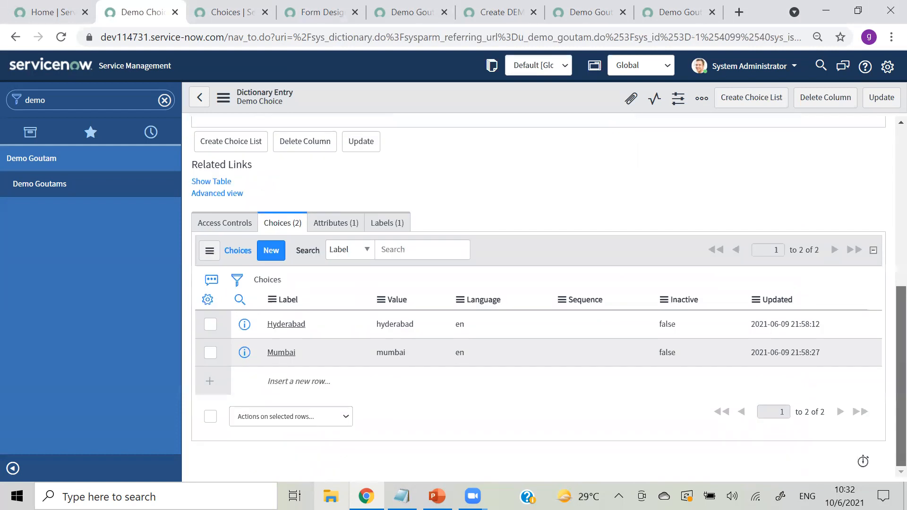
right_click(243, 334)
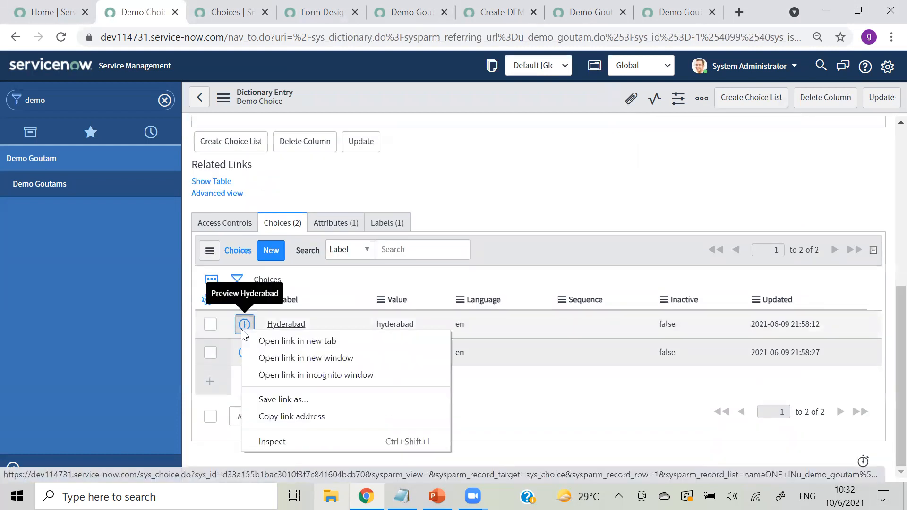
left_click(266, 339)
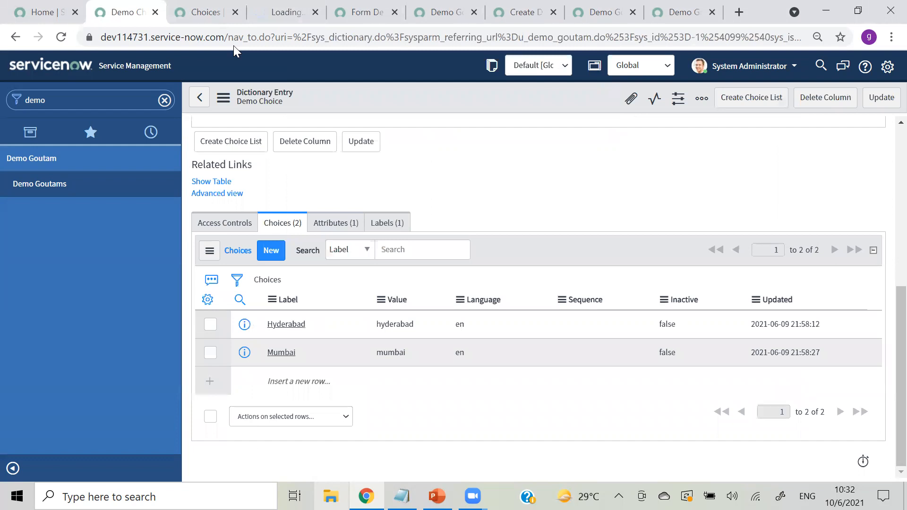
left_click(283, 12)
Set the dependent value of the Hyderabad choice to maharastra, save it and return to the Demo Choice dictionary entry.
left_click(184, 261)
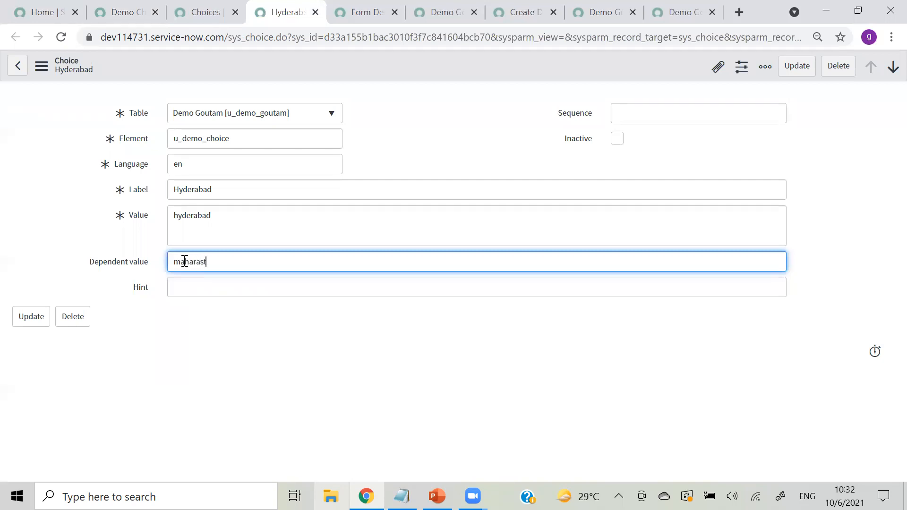
right_click(478, 59)
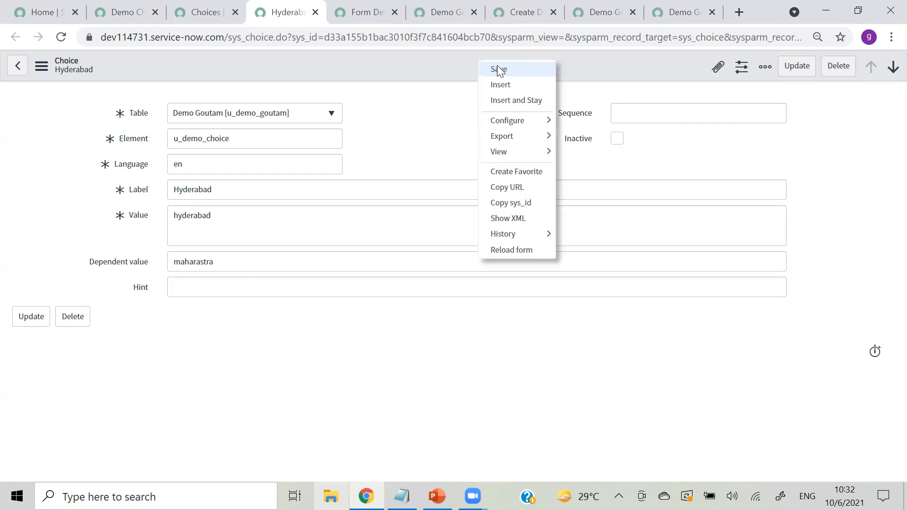
left_click(499, 70)
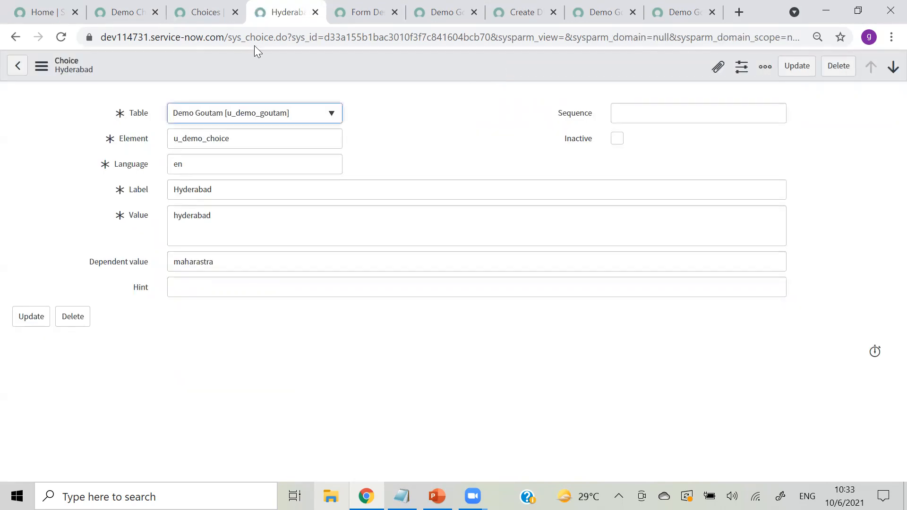
left_click(114, 13)
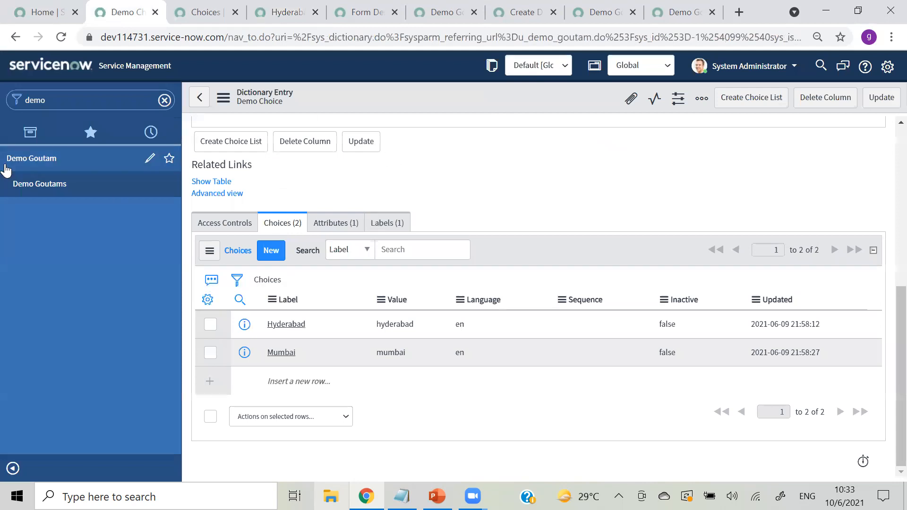
Open a new Demo Goutam record, select Maharastra as Demo State and check the options of the Demo Choice field.
left_click(27, 184)
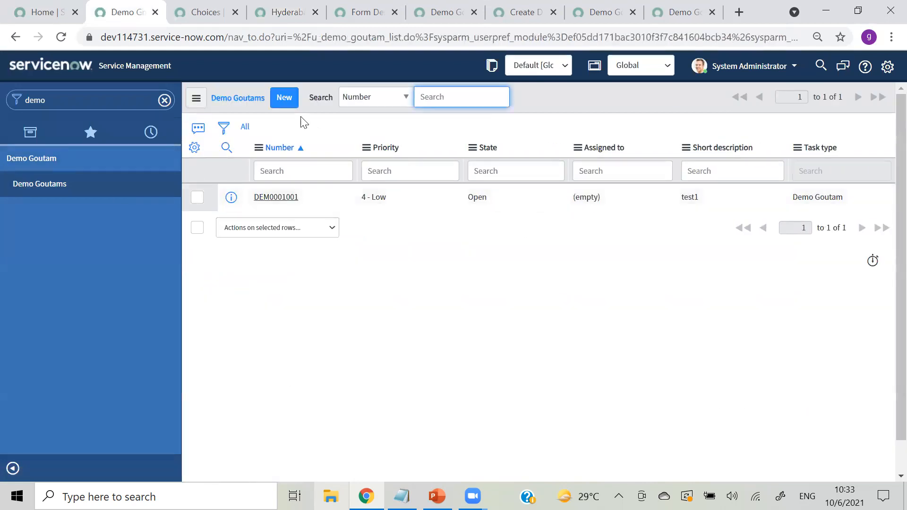
left_click(284, 98)
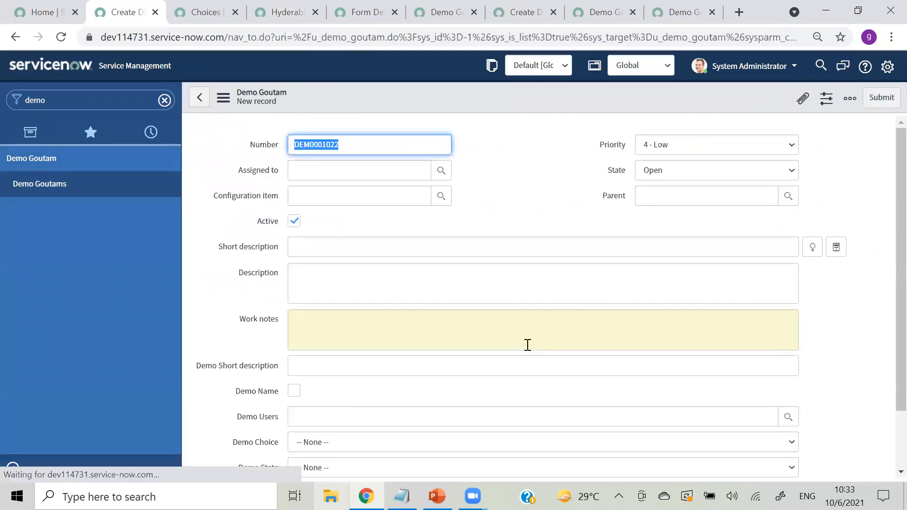
scroll(885, 293, "down", 3)
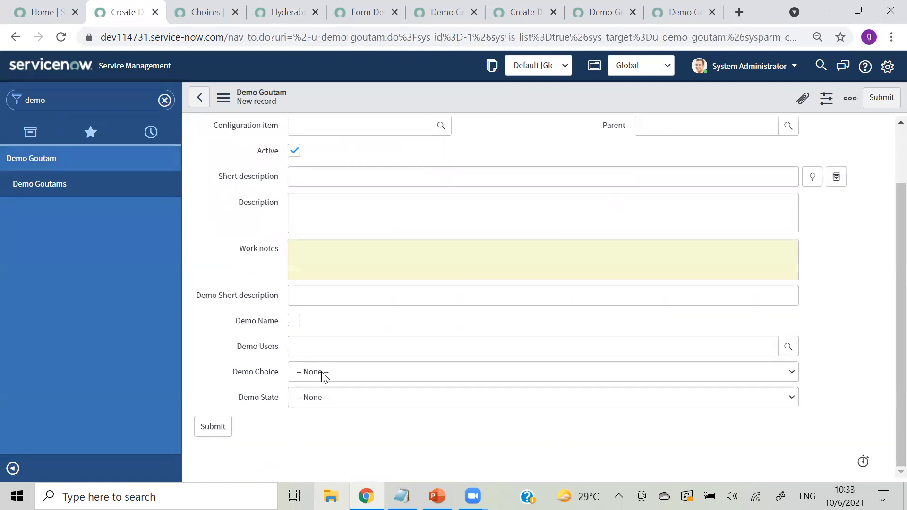
left_click(324, 399)
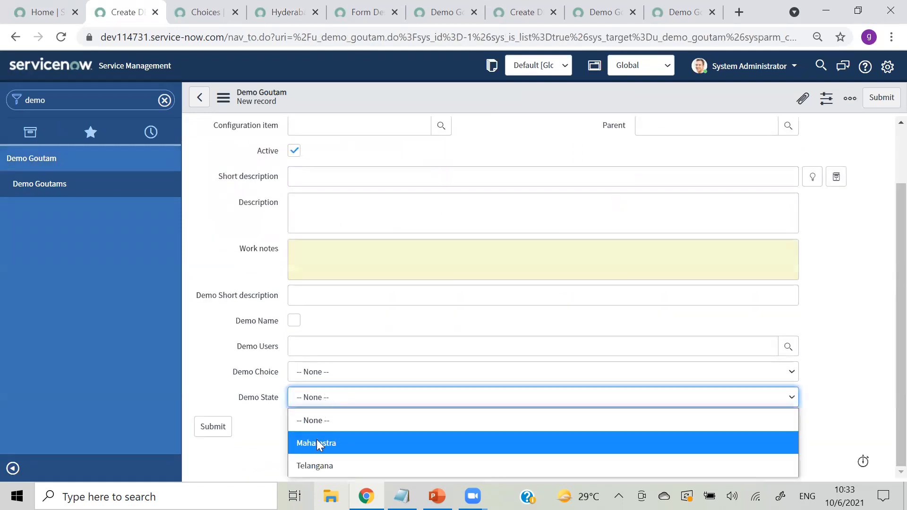
left_click(317, 444)
left_click(310, 373)
left_click(283, 415)
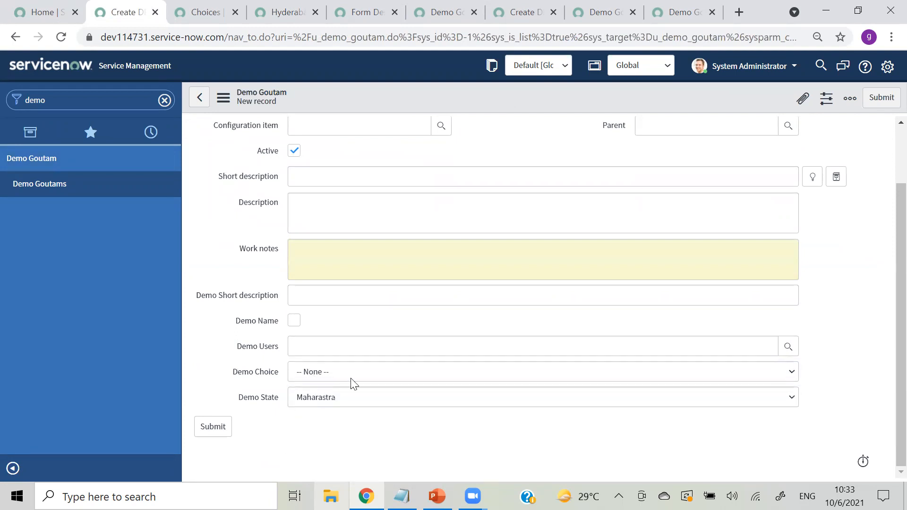
Switch Demo State to Telangana and check the Demo Choice options again.
left_click(339, 399)
left_click(320, 460)
left_click(325, 371)
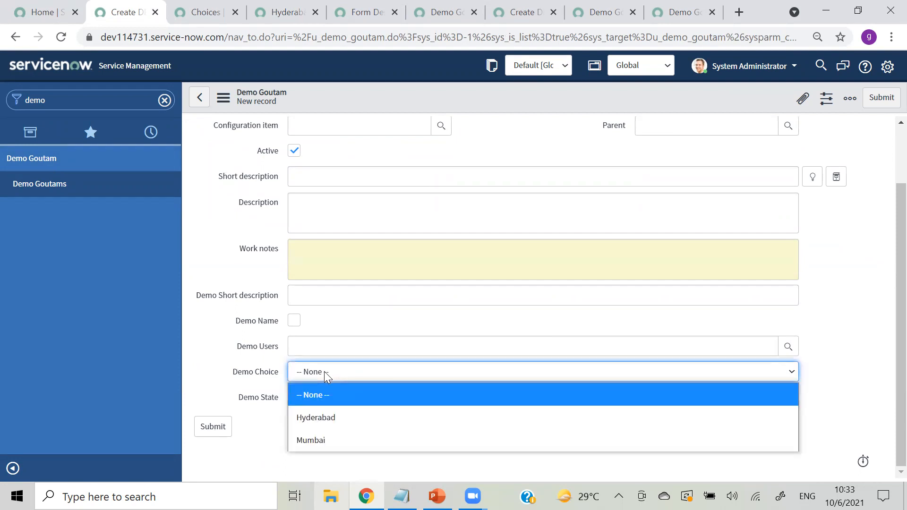
left_click(271, 428)
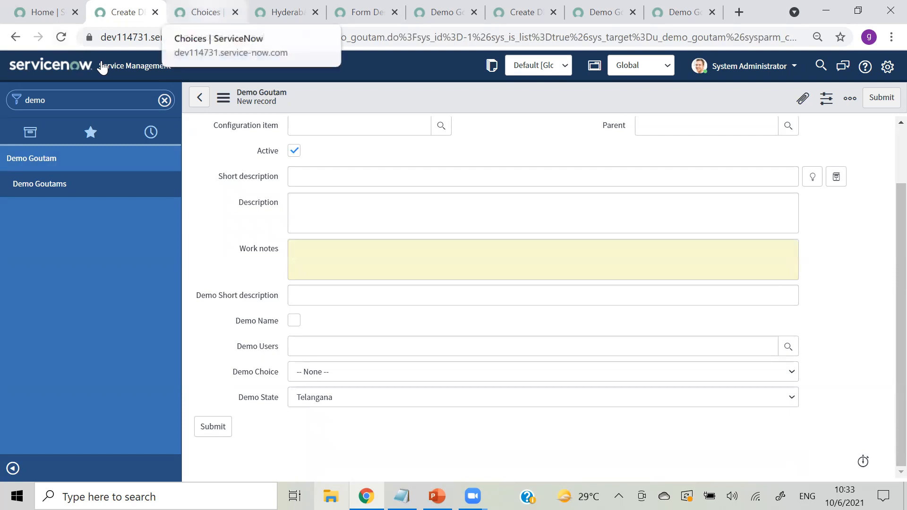
Refresh the list of choices for the demo table and open the Hyderabad choice in a separate tab to check its dependent value.
left_click(203, 12)
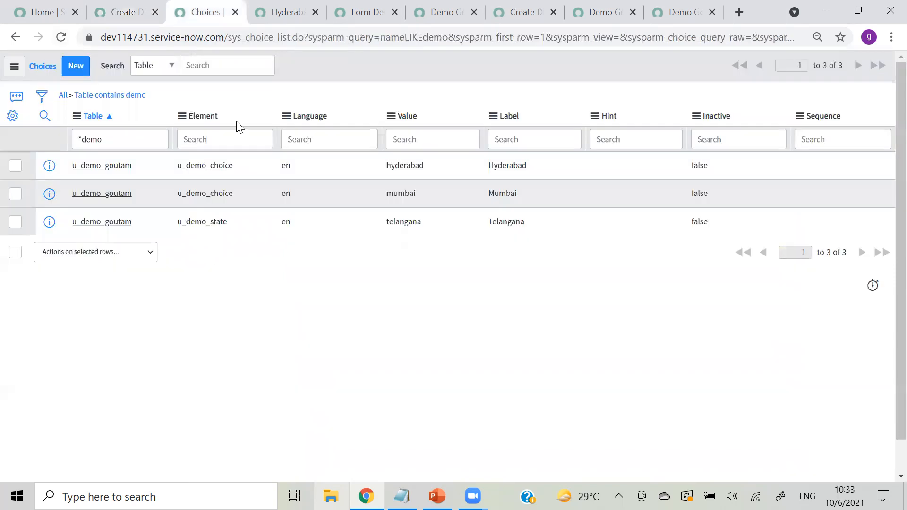
left_click(14, 66)
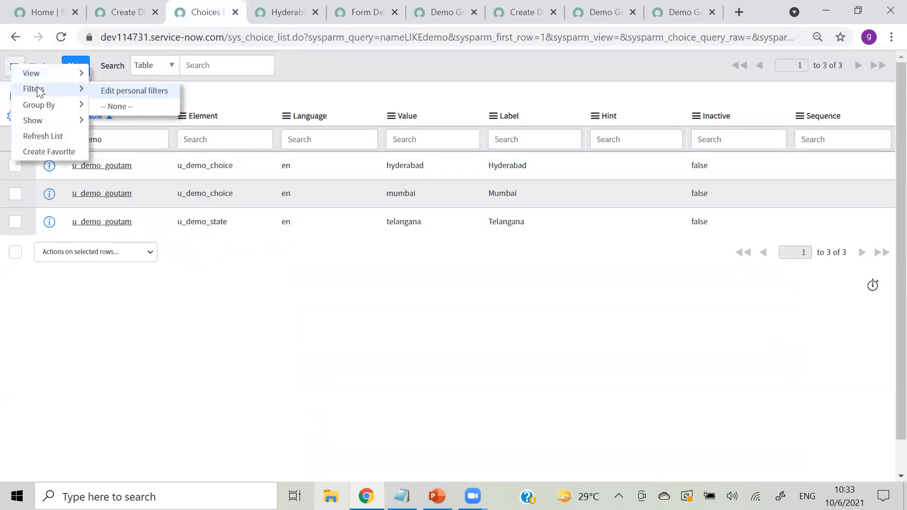
left_click(42, 136)
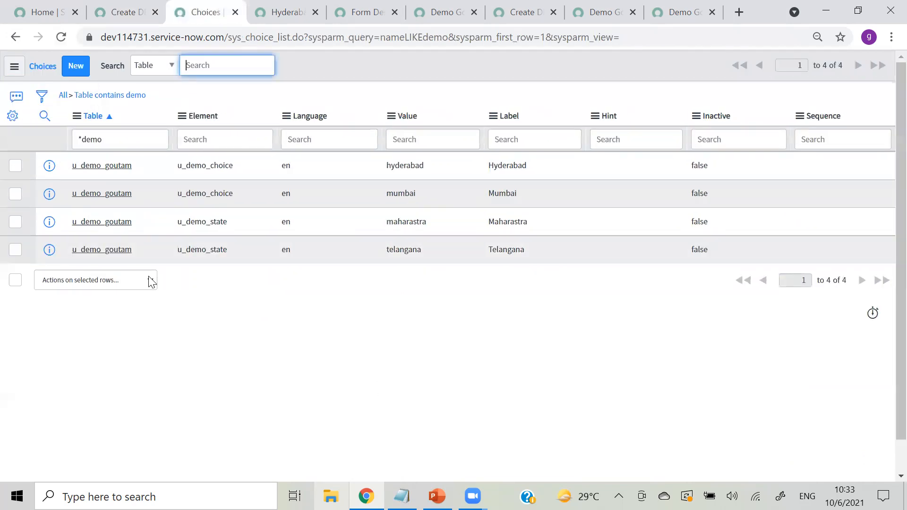
right_click(49, 165)
left_click(80, 178)
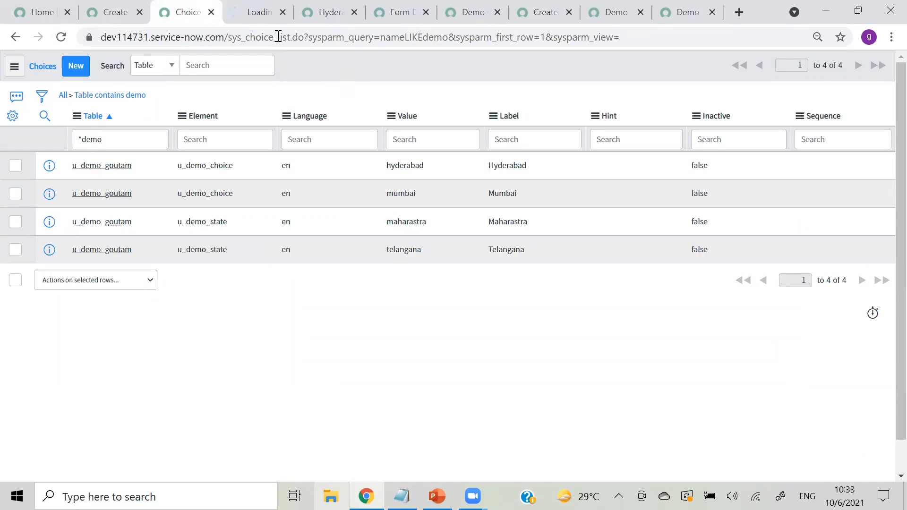
left_click(244, 23)
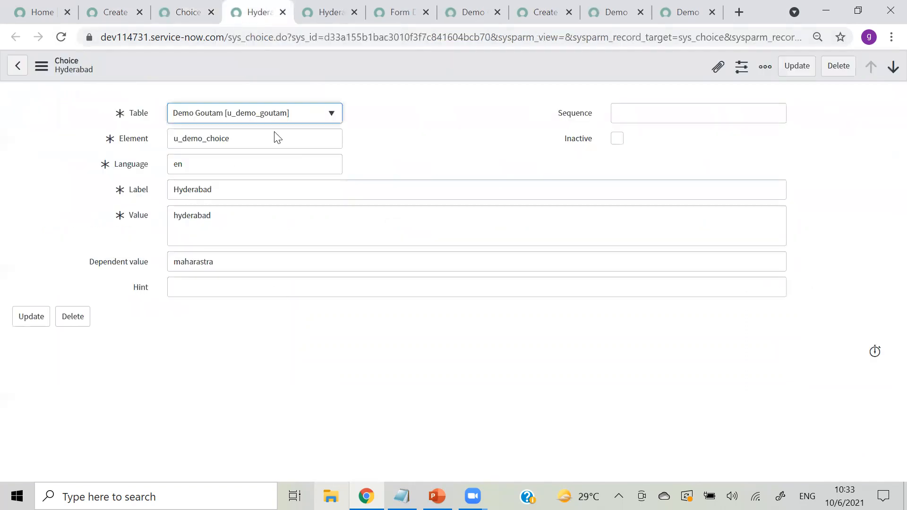
left_click(222, 261)
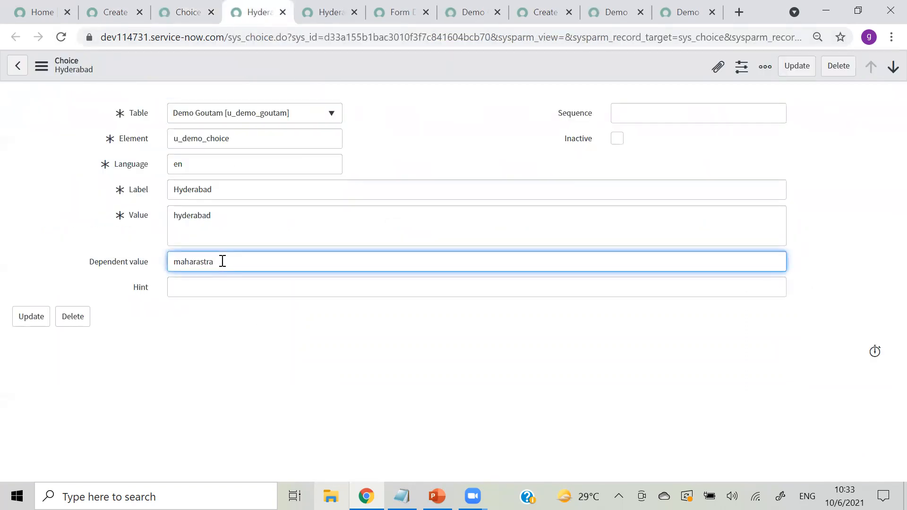
Open the Hyderabad choice in another separate tab from the choices list and clear its dependent value.
left_click(179, 23)
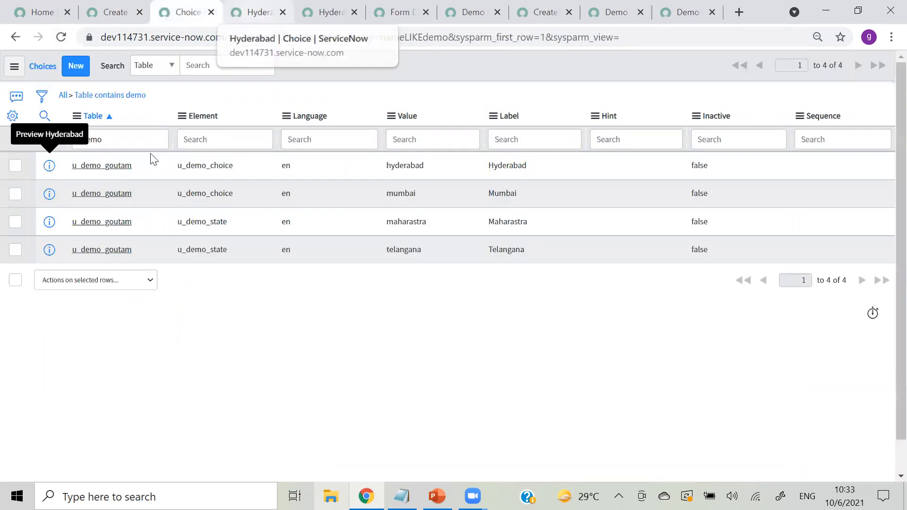
right_click(49, 166)
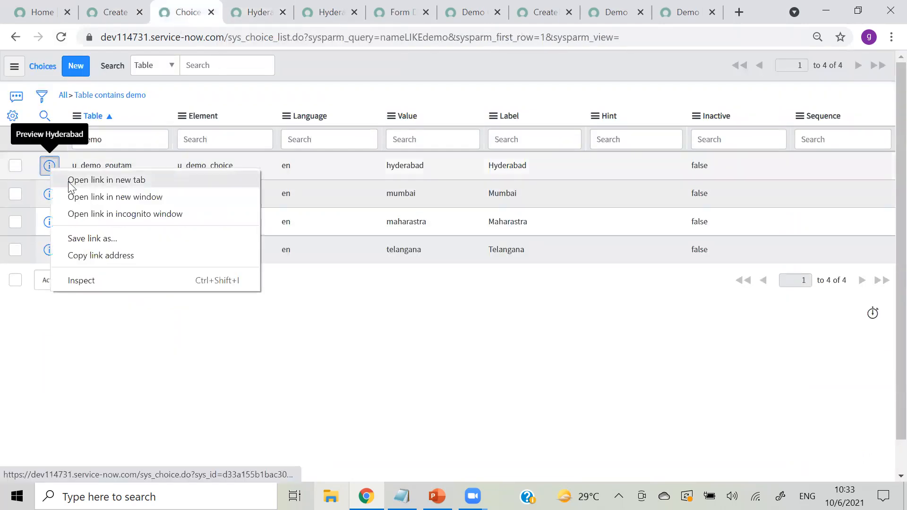
left_click(75, 179)
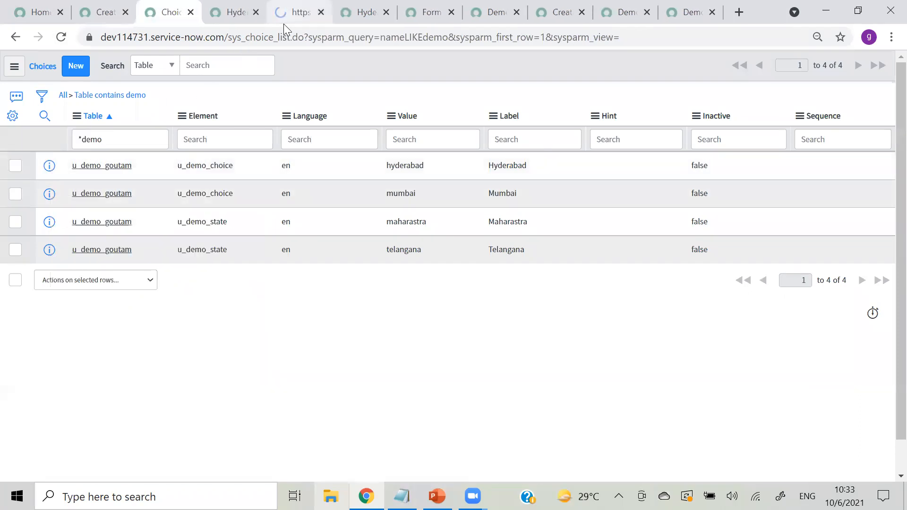
left_click(283, 23)
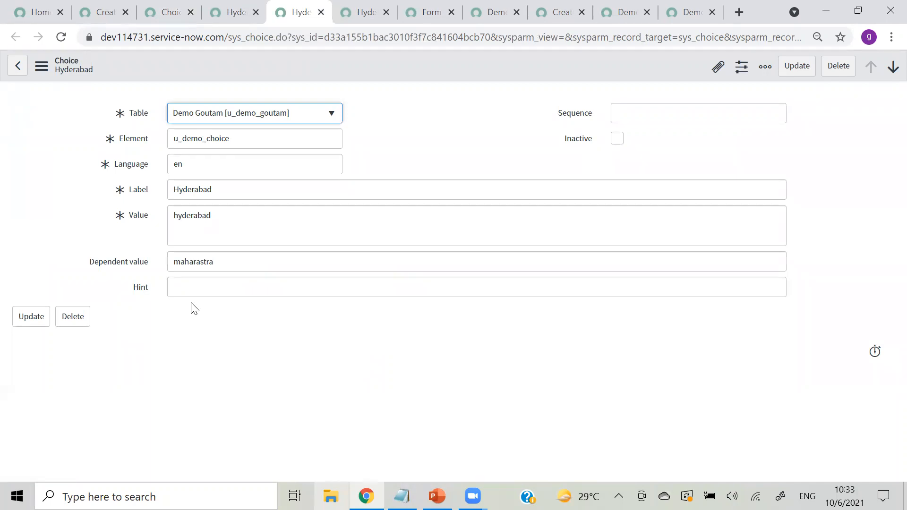
left_click(224, 264)
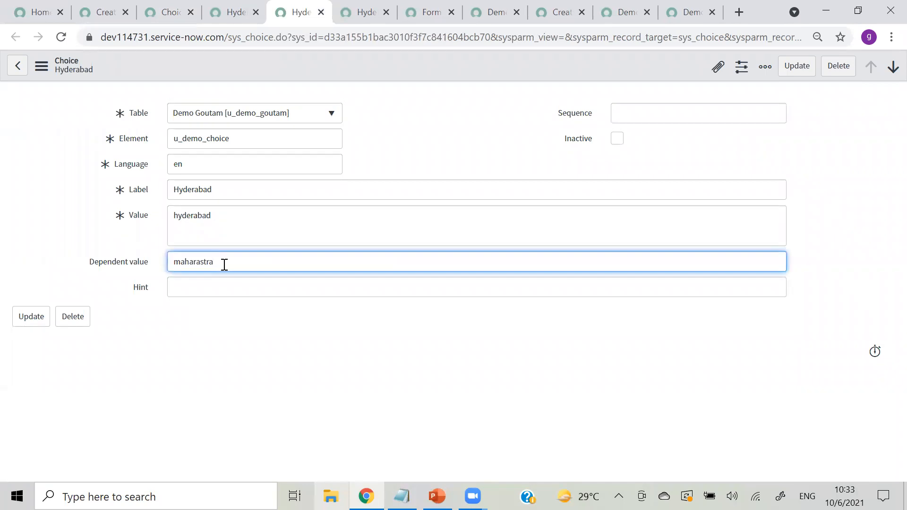
key("BackSpace")
key("BackSpace")
key("BackSpace")
key("BackSpace")
key("BackSpace")
key("BackSpace")
key("BackSpace")
key("BackSpace")
key("BackSpace")
Return to the new Demo Goutam record and look up the column names of the Demo Choice and Demo State fields.
left_click(103, 12)
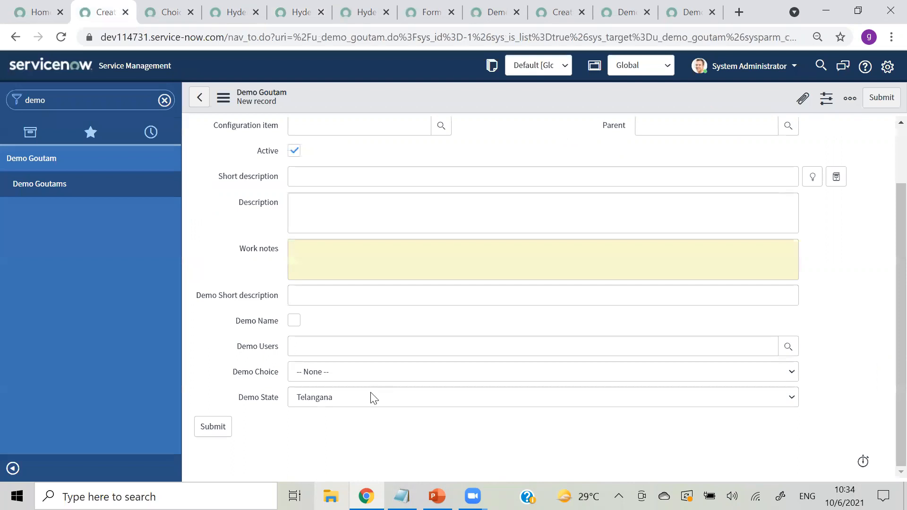
right_click(243, 373)
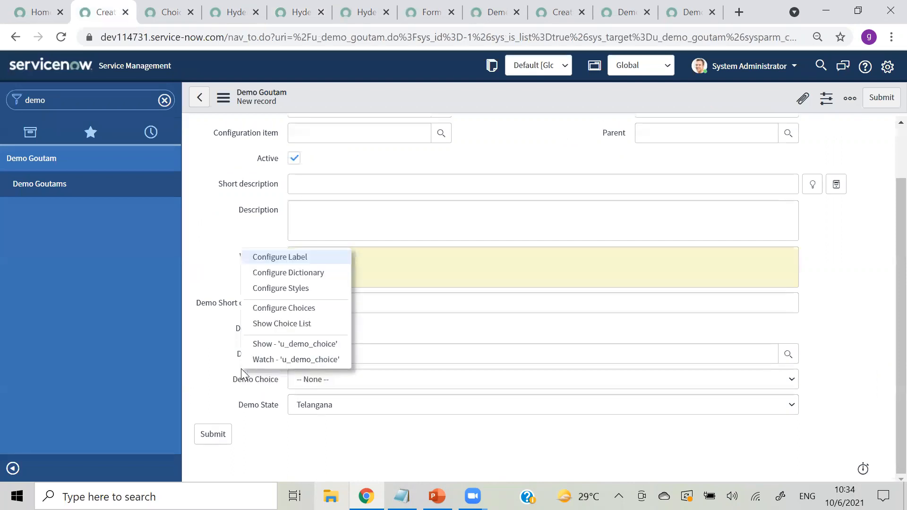
right_click(250, 408)
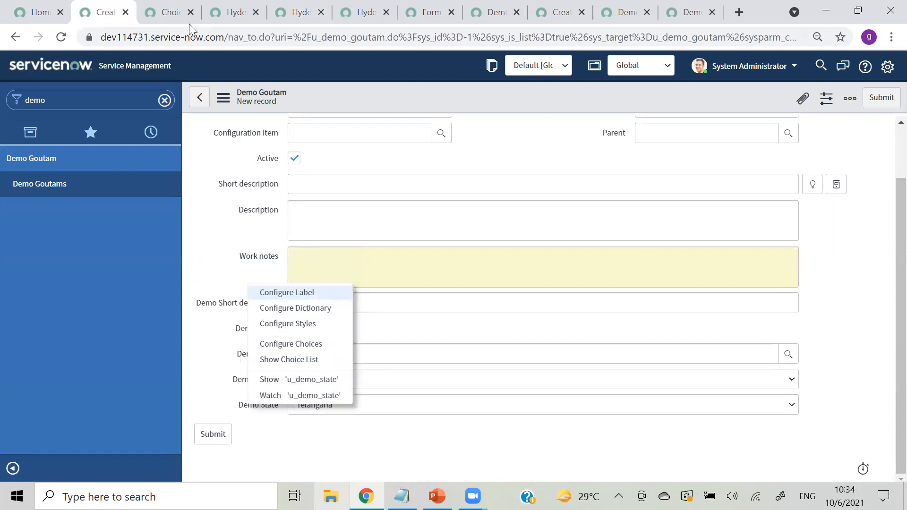
Replace the dependent value of the already opened Hyderabad choice with u_demo_choice and save the record.
left_click(215, 13)
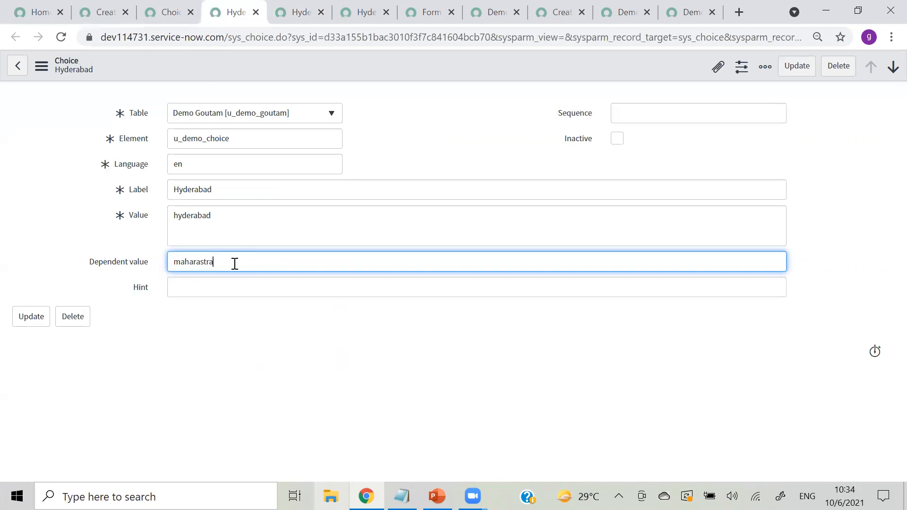
key("ctrl+a")
key("BackSpace")
left_click(372, 68)
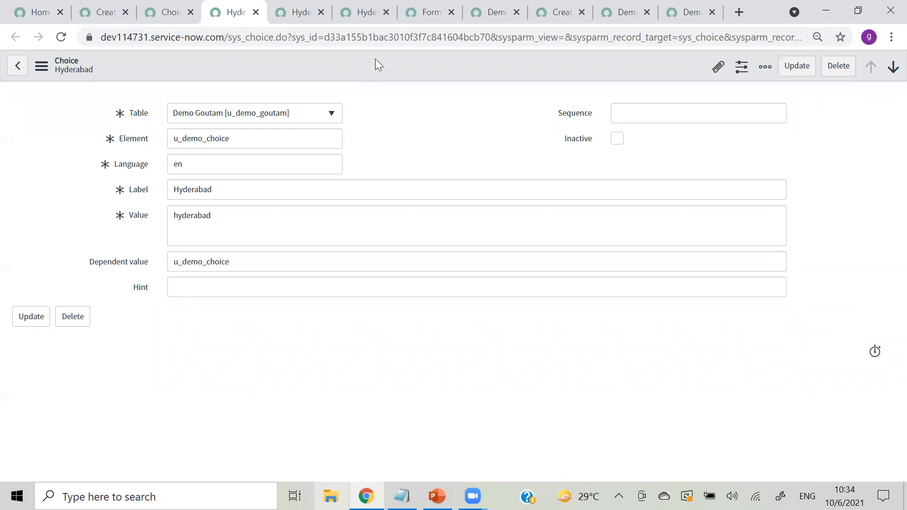
right_click(375, 59)
left_click(391, 62)
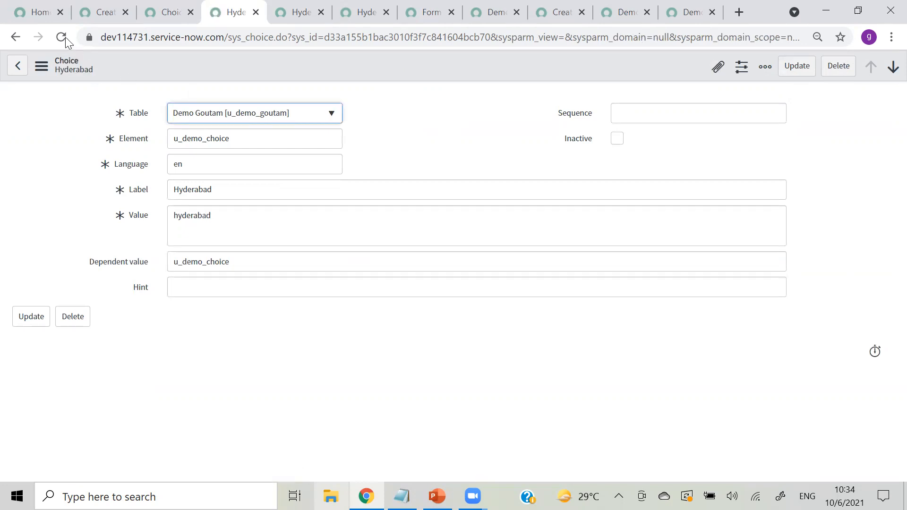
Reload the new Demo Goutam form, discarding its changes, and select Maharastra as Demo State and Mumbai as Demo Choice.
left_click(103, 13)
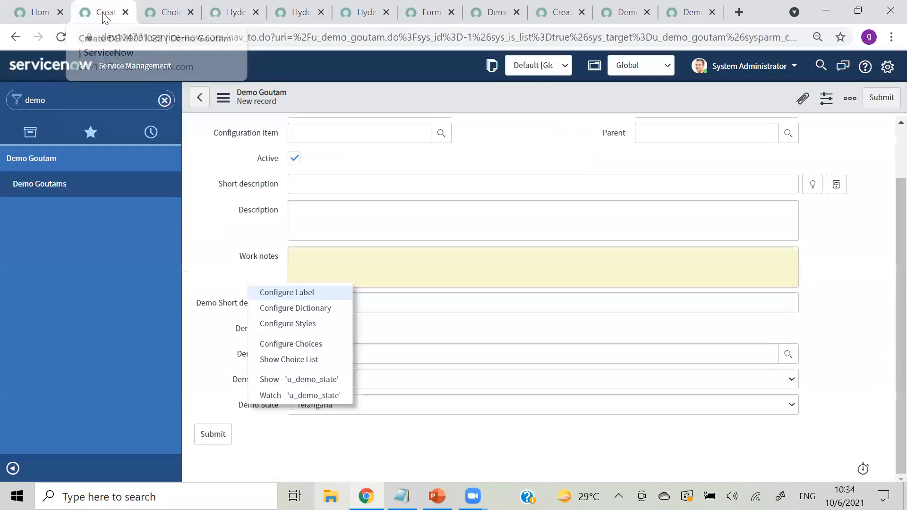
left_click(59, 39)
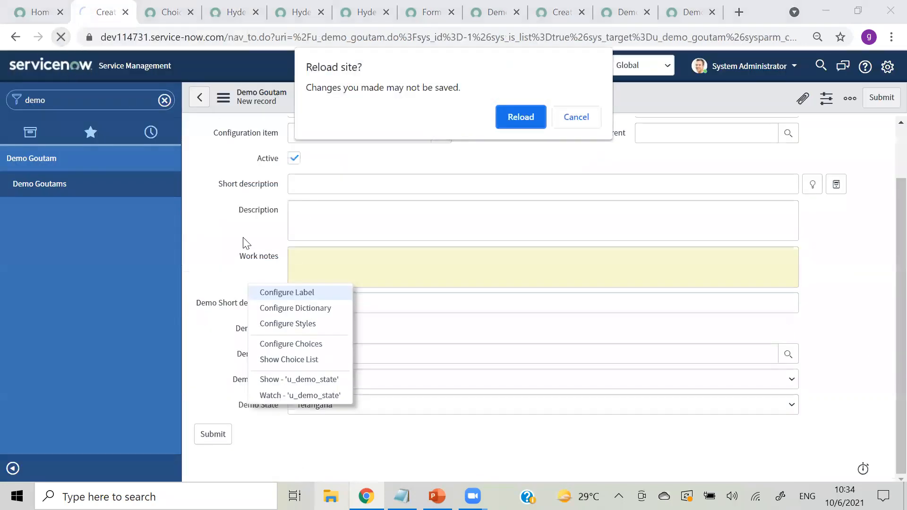
left_click(536, 116)
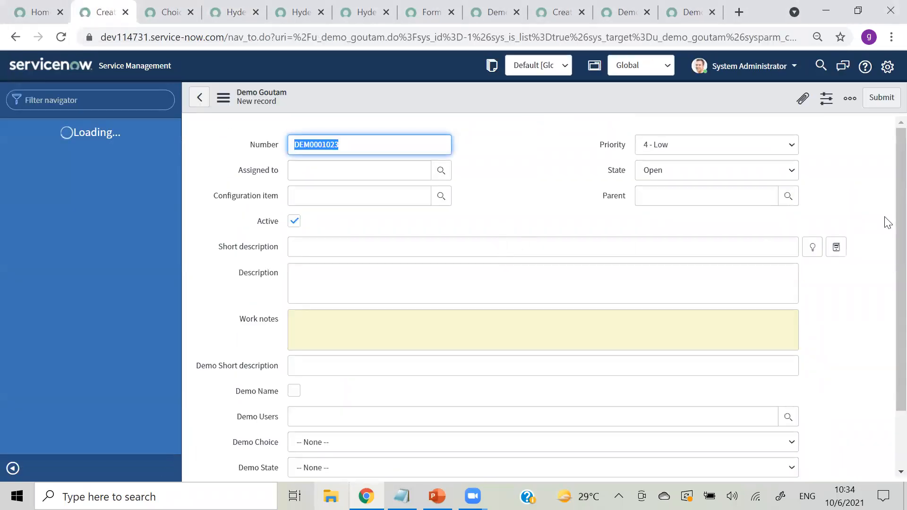
scroll(809, 384, "down", 2)
left_click(340, 401)
left_click(319, 443)
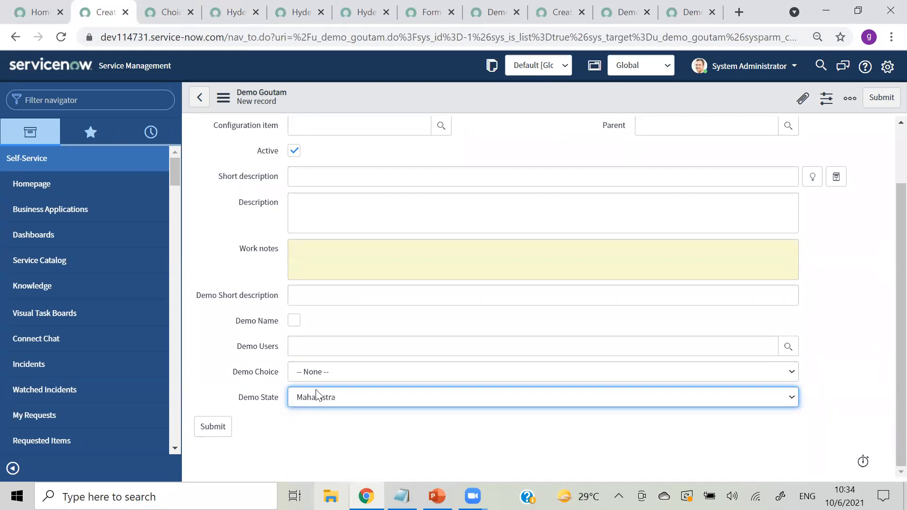
left_click(312, 372)
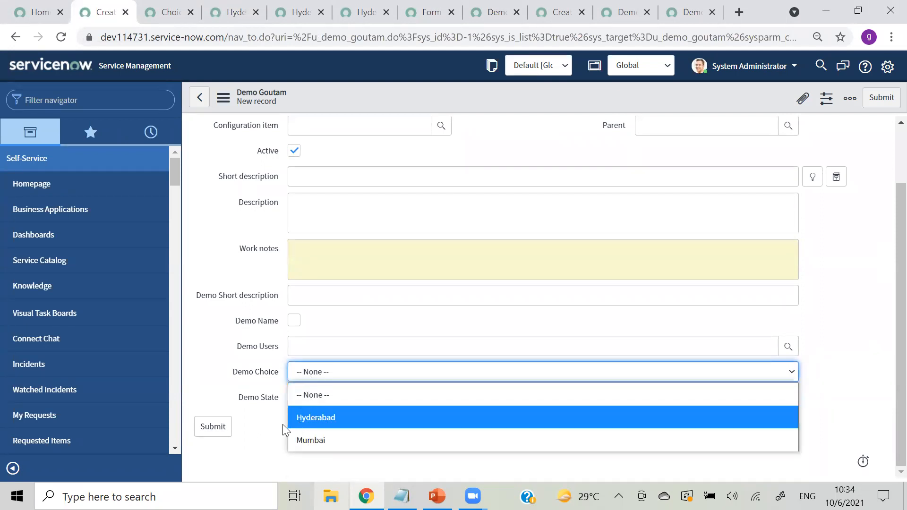
left_click(311, 437)
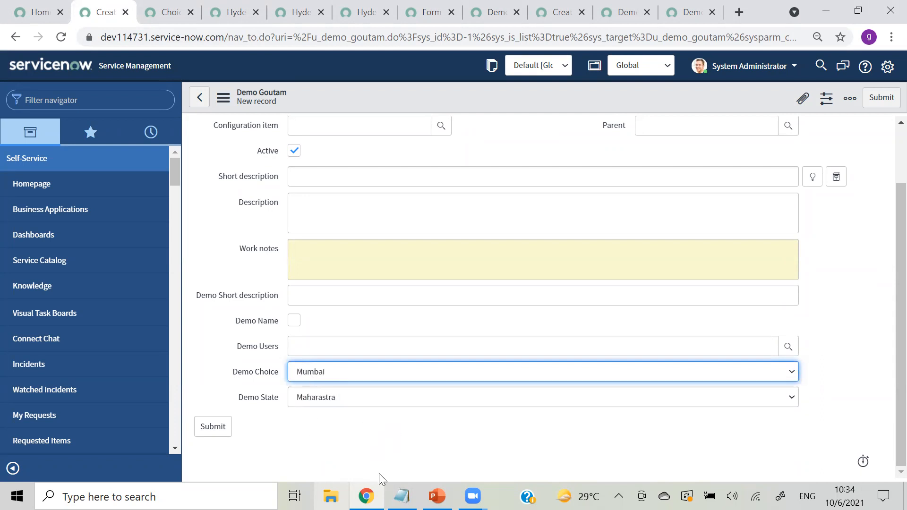
left_click(472, 496)
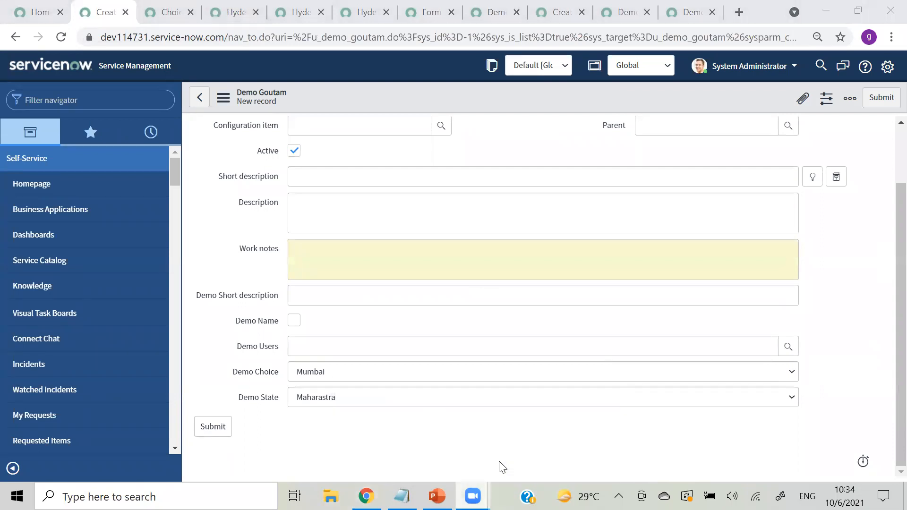
left_click(428, 409)
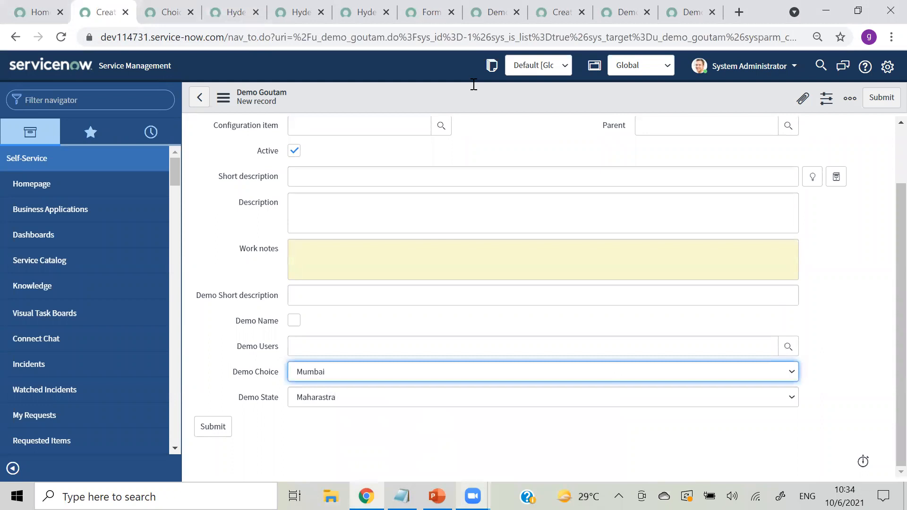
left_click(474, 84)
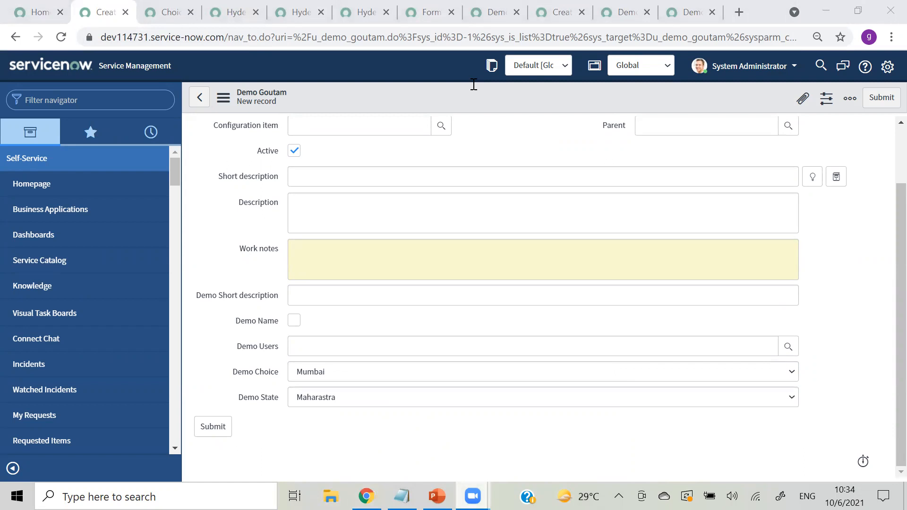
left_click(225, 242)
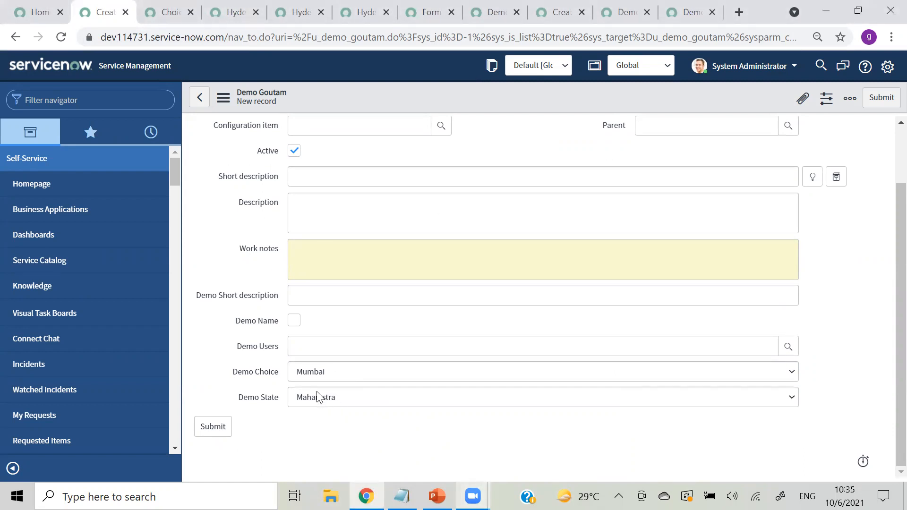
Open the Demo Choice field's dictionary entry, discarding the unsaved record, and examine its choices, attributes and labels.
right_click(262, 374)
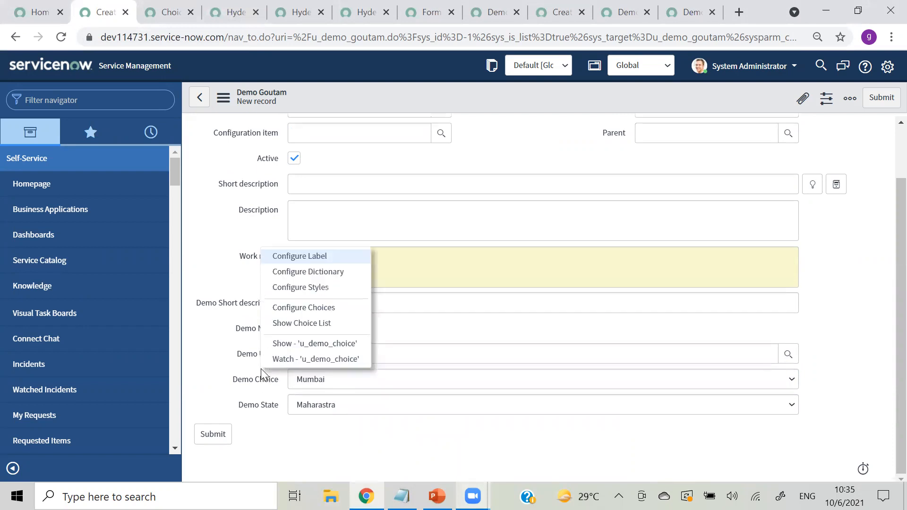
left_click(291, 272)
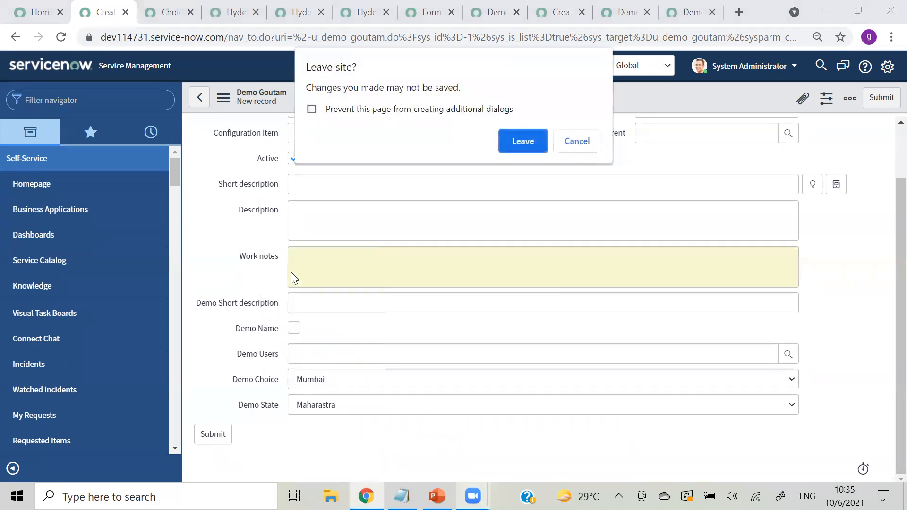
left_click(529, 142)
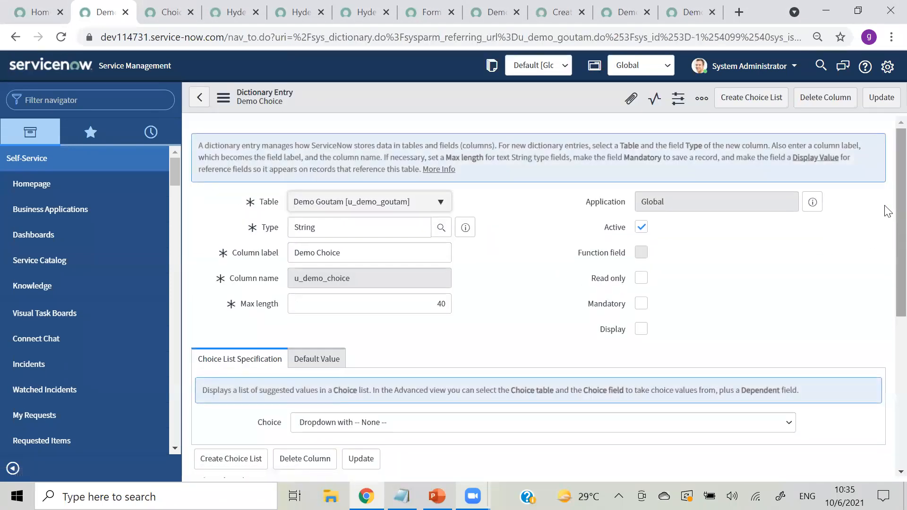
scroll(886, 208, "down", 4)
scroll(887, 326, "down", 3)
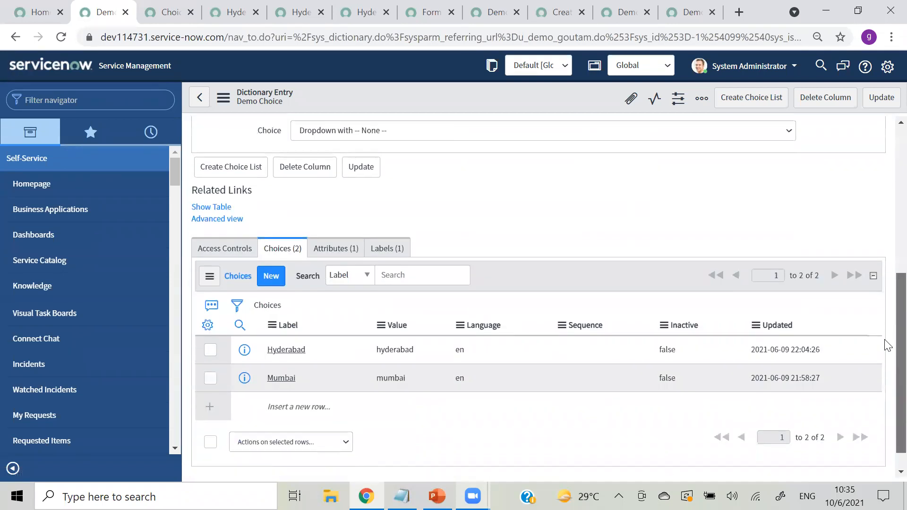
left_click(210, 245)
left_click(329, 301)
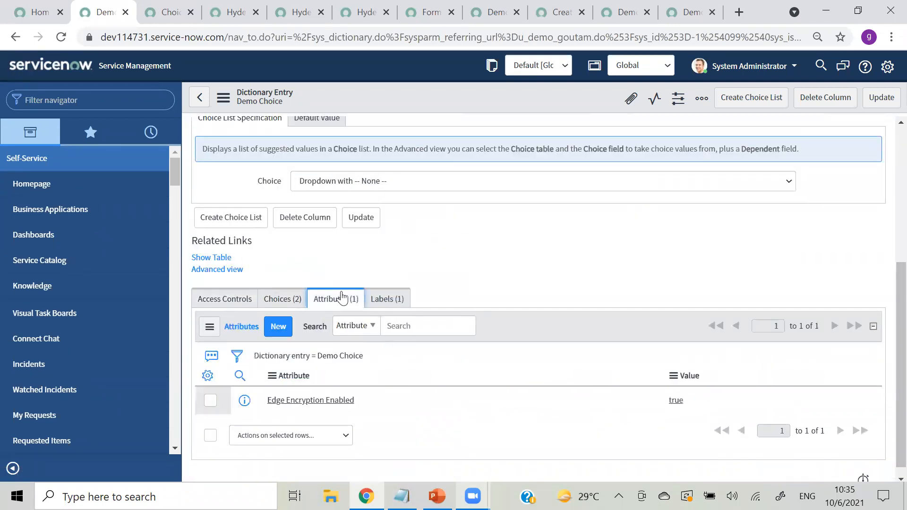
left_click(389, 299)
Examine the default value and choice list specification of the Demo Choice dictionary entry, and list its choices again.
scroll(879, 302, "up", 4)
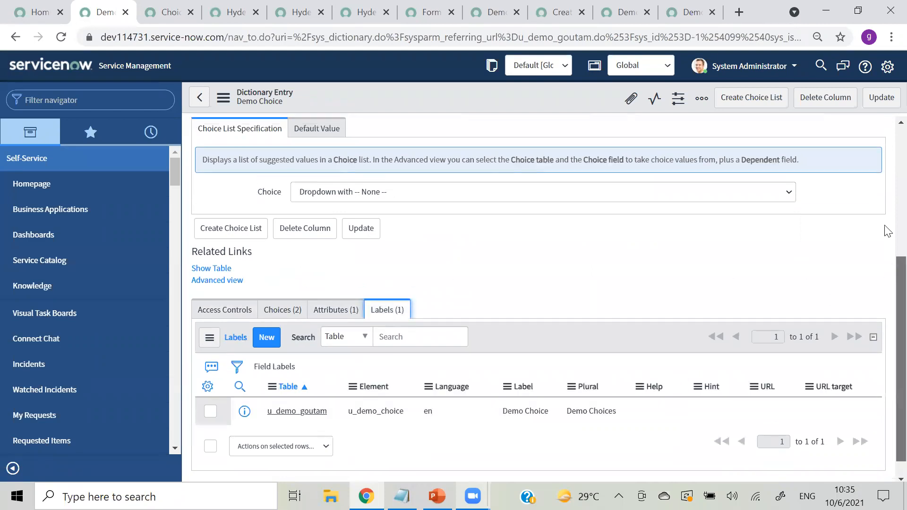
left_click(317, 306)
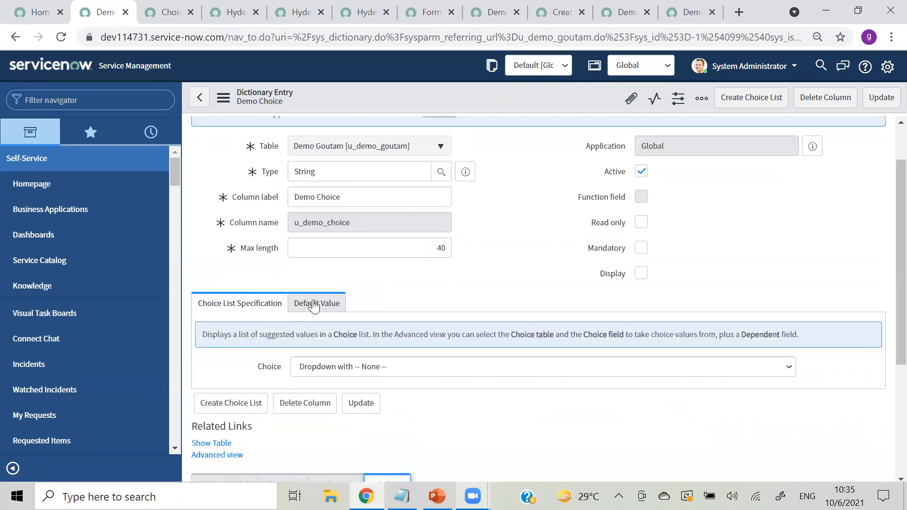
left_click(258, 307)
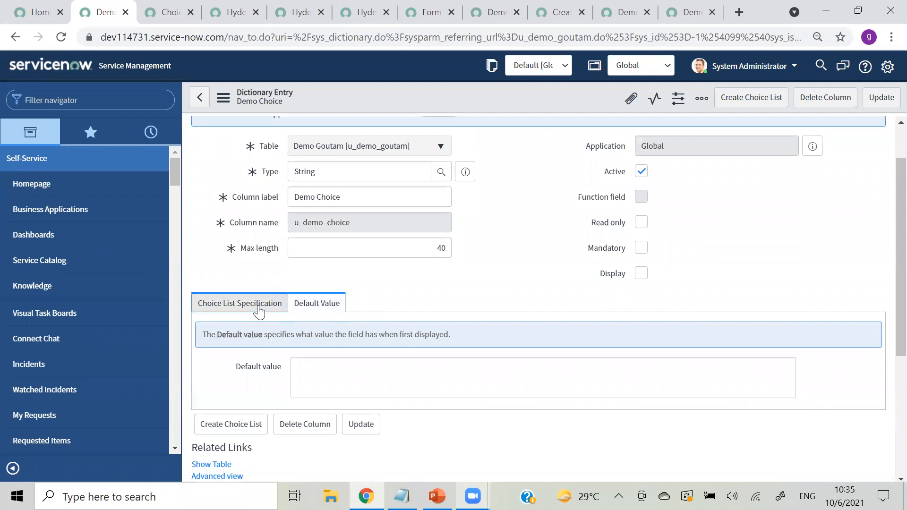
scroll(888, 236, "down", 3)
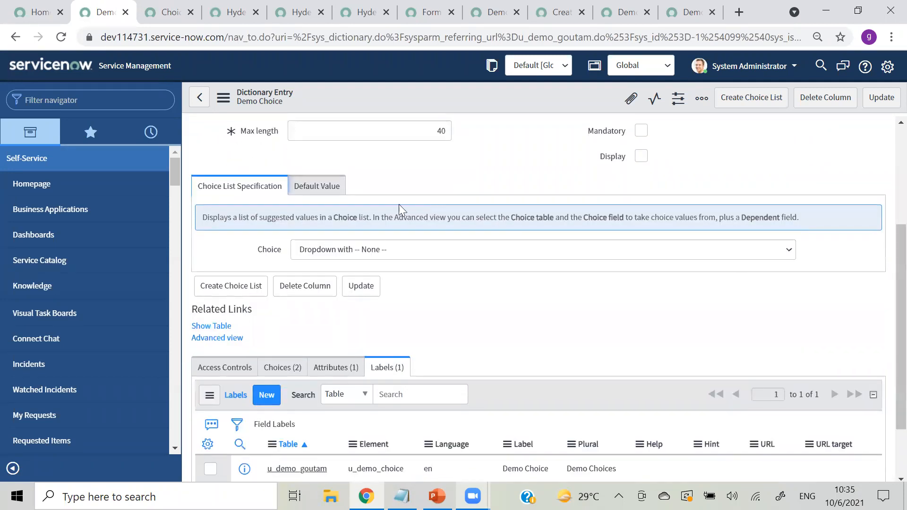
left_click(347, 250)
left_click(474, 162)
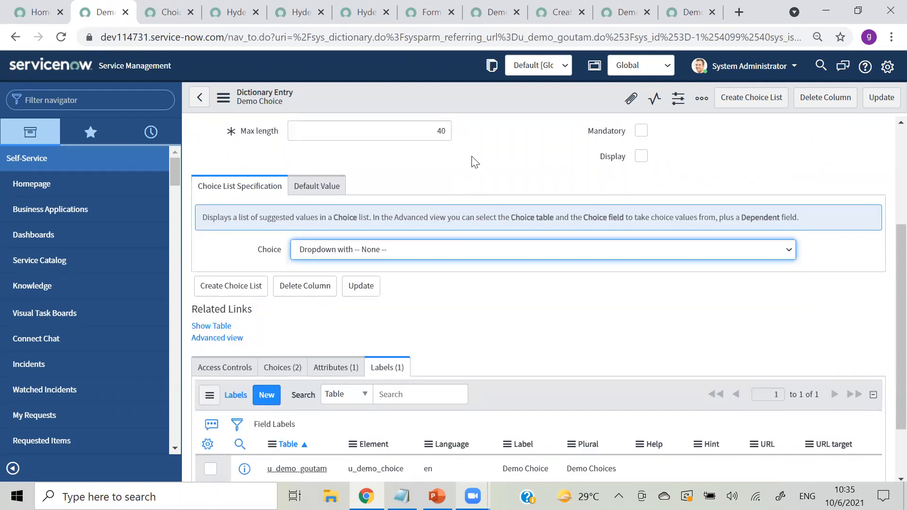
scroll(883, 331, "down", 2)
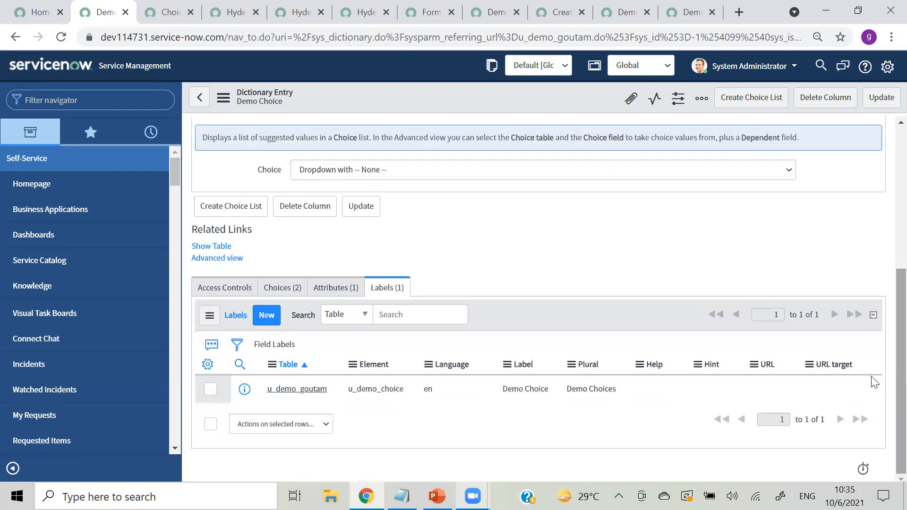
left_click(244, 389)
left_click(278, 294)
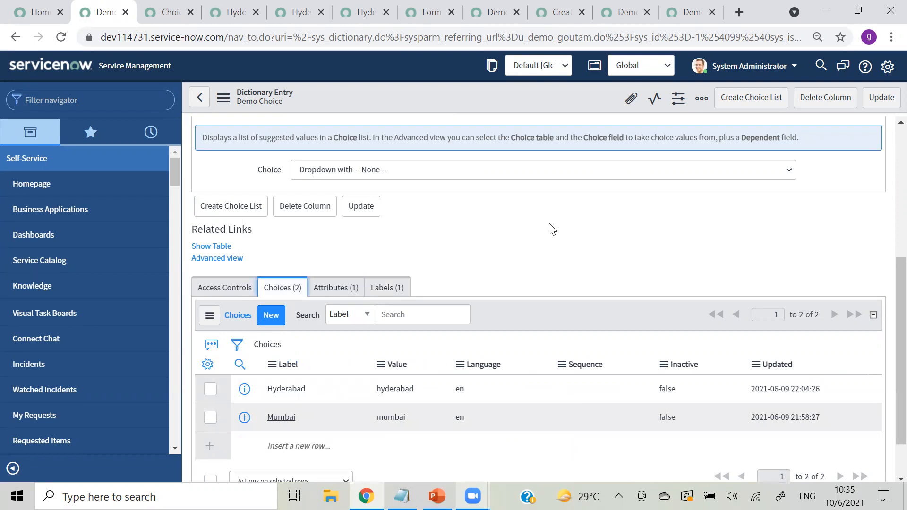
Open the Hyderabad choice in a separate tab and examine its dependent value.
right_click(244, 388)
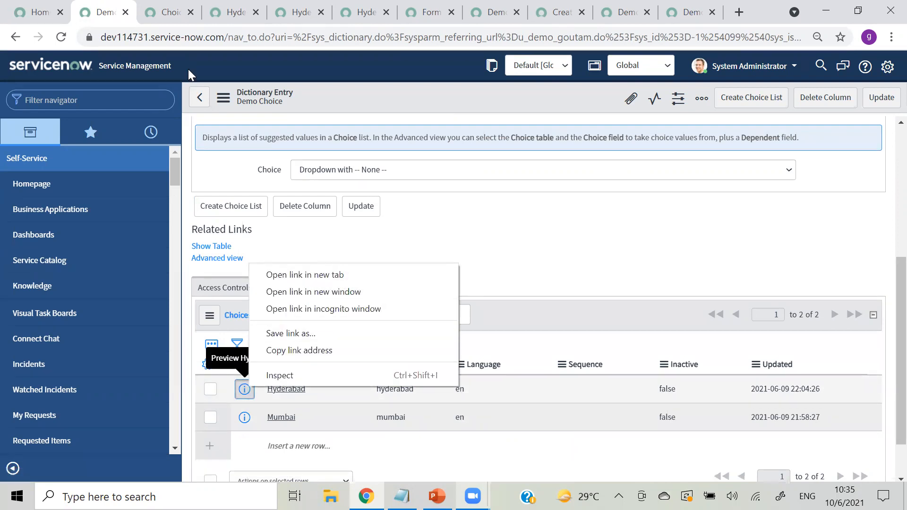
left_click(281, 275)
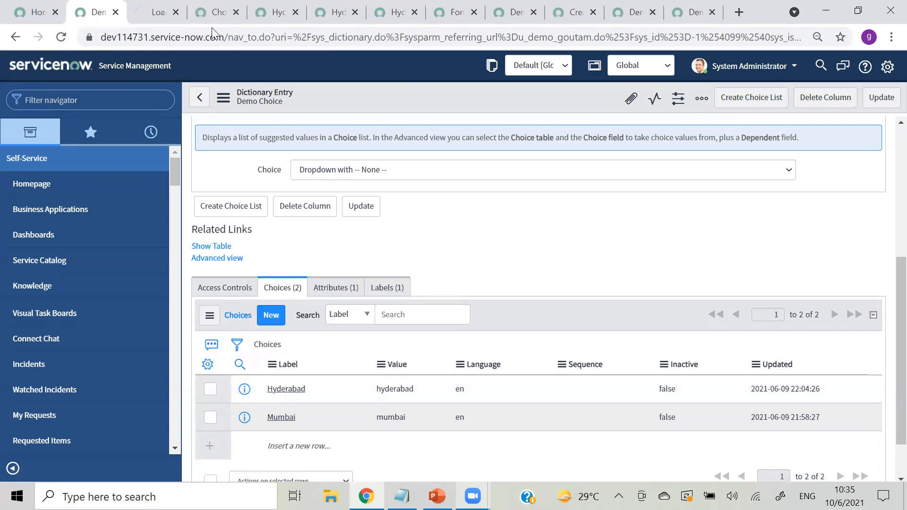
left_click(155, 13)
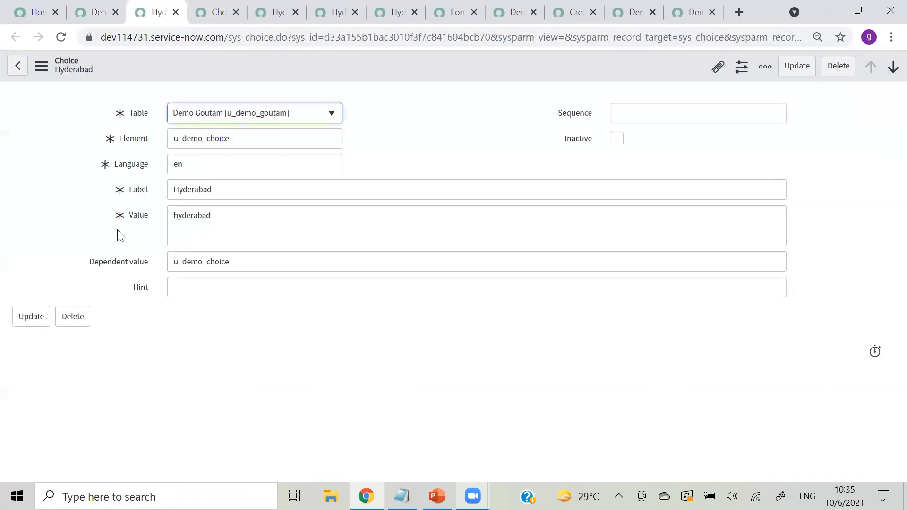
left_click(84, 259)
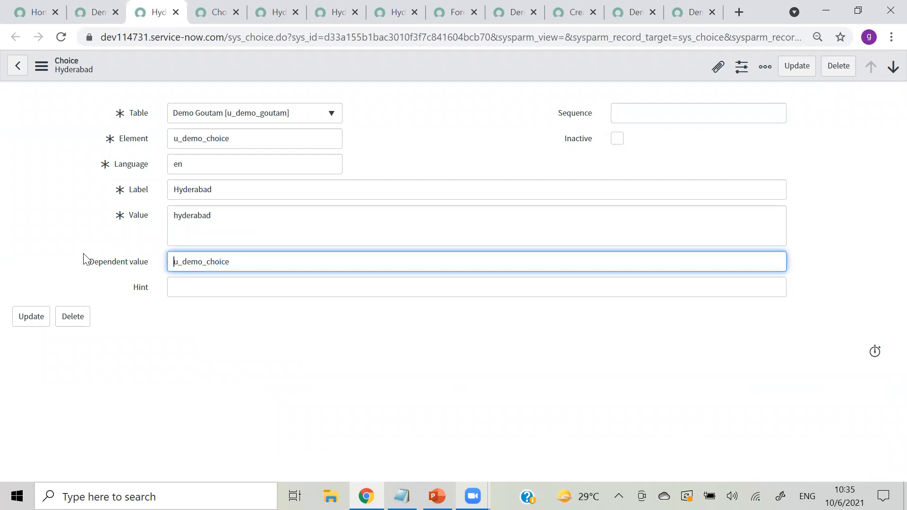
left_click(246, 335)
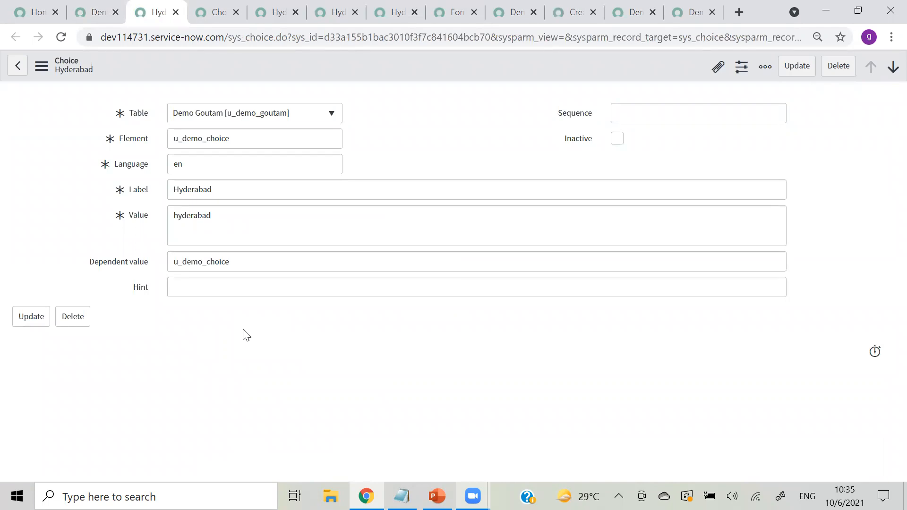
Close the surplus choice tabs, discarding the unsaved dependent value change on the Hyderabad choice.
left_click(107, 260)
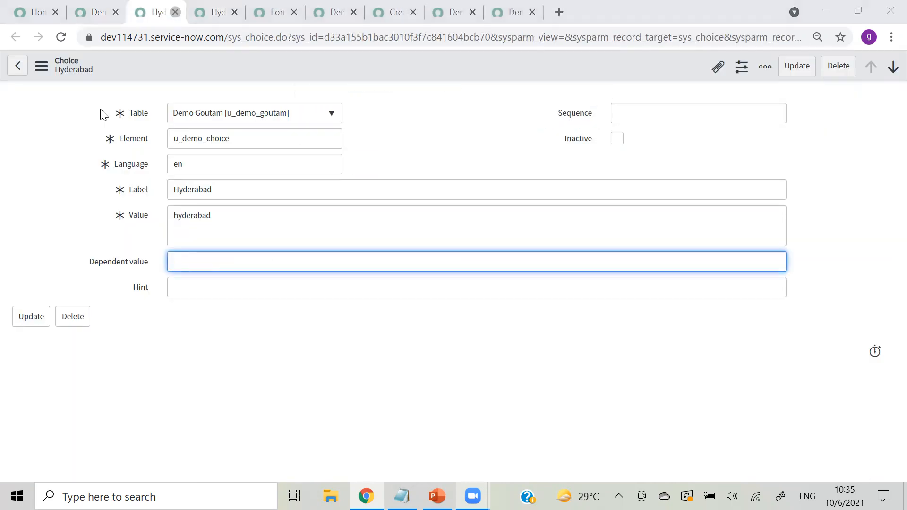
left_click(175, 12)
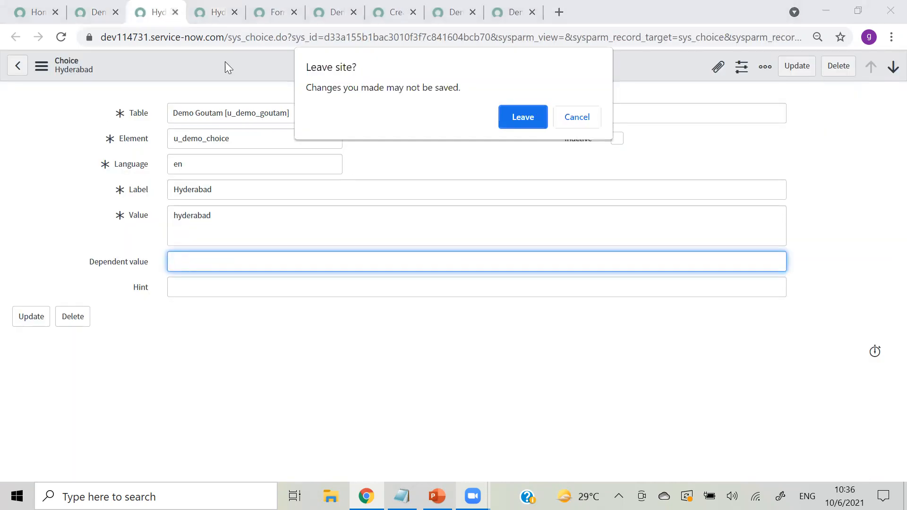
left_click(510, 122)
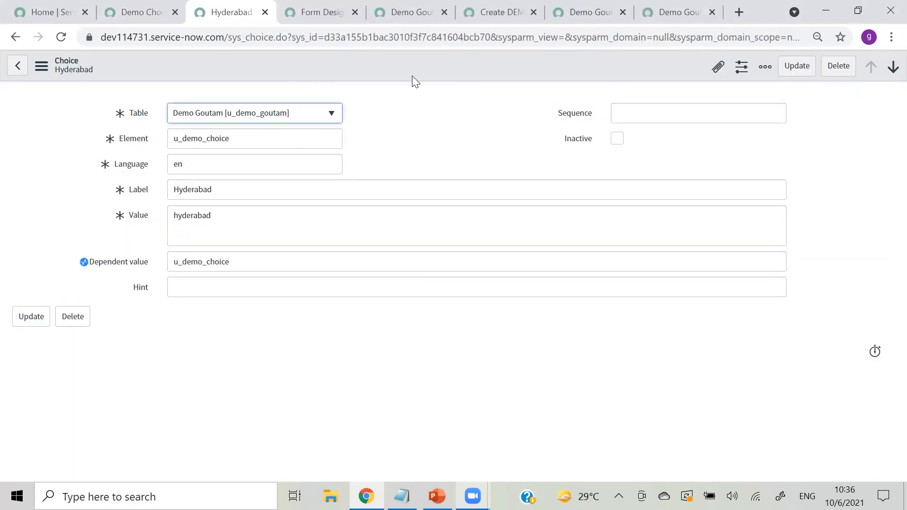
Return to the Demo Choice dictionary entry, search the navigator for tables and open the System Definition tables list.
left_click(141, 15)
left_click(136, 104)
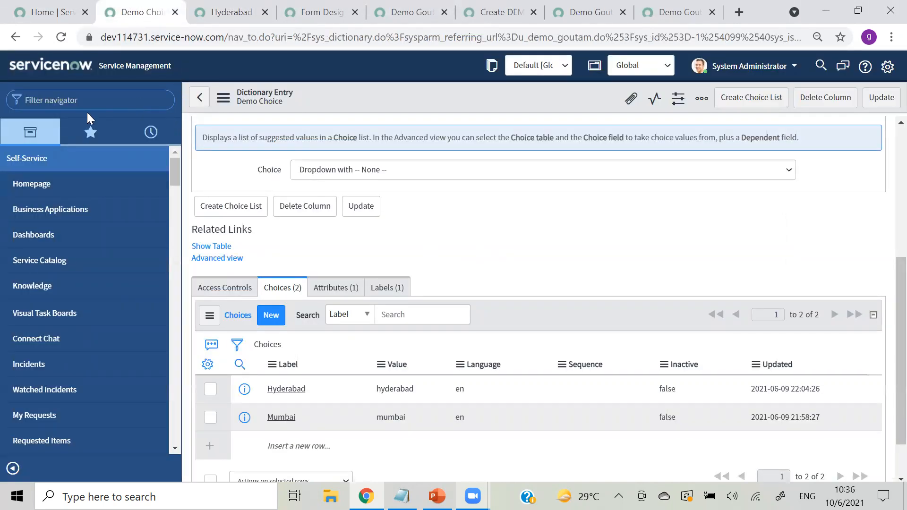
type("tables")
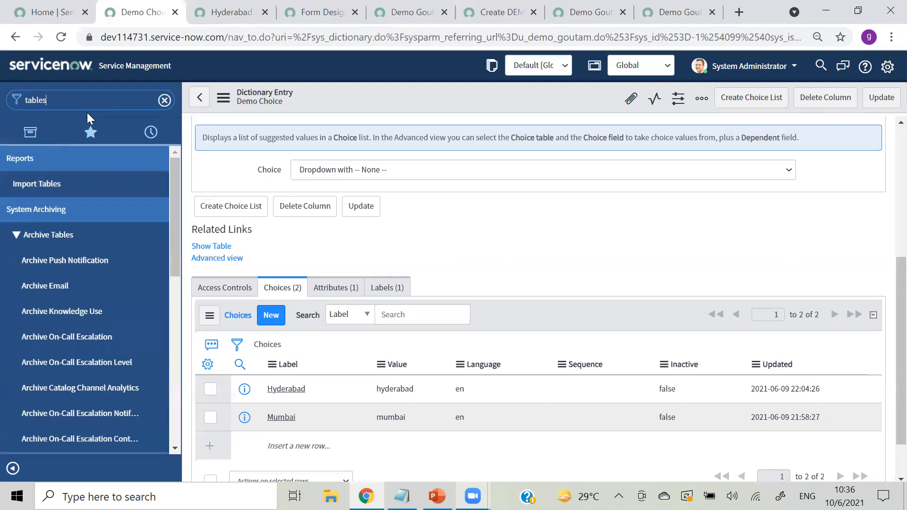
scroll(178, 188, "down", 6)
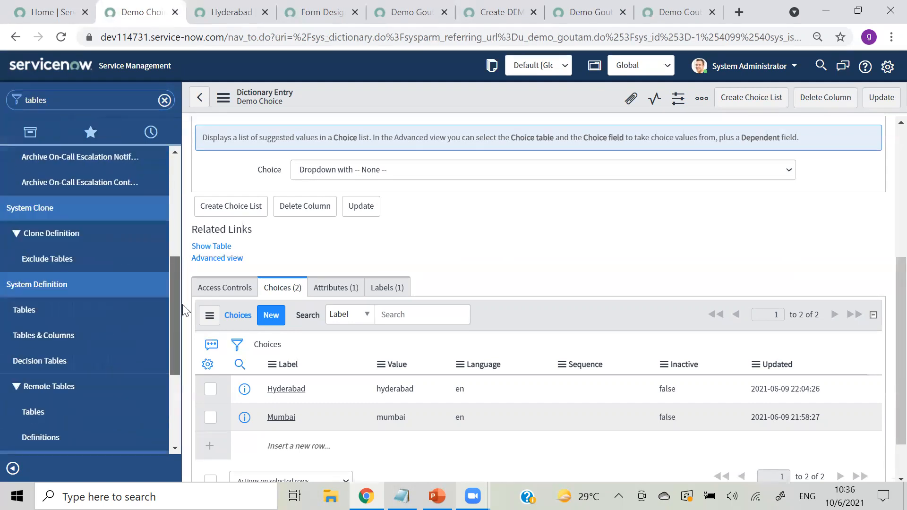
left_click(63, 250)
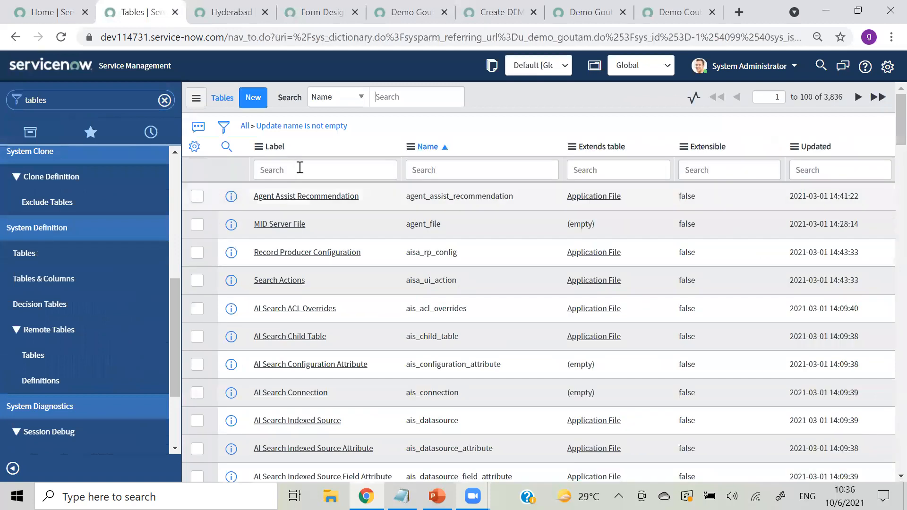
Filter the table labels by *demo and open the full record of the Demo Goutam table.
left_click(300, 169)
type("*demo")
key("Return")
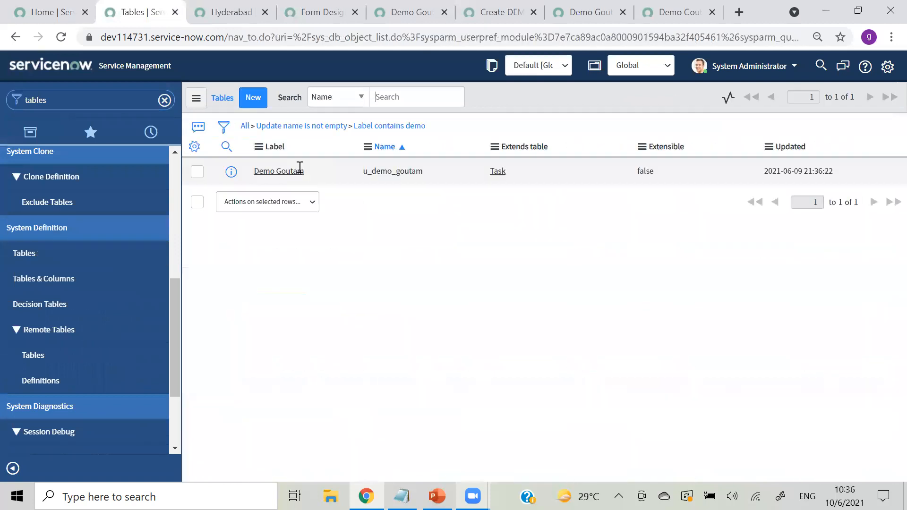
left_click(232, 197)
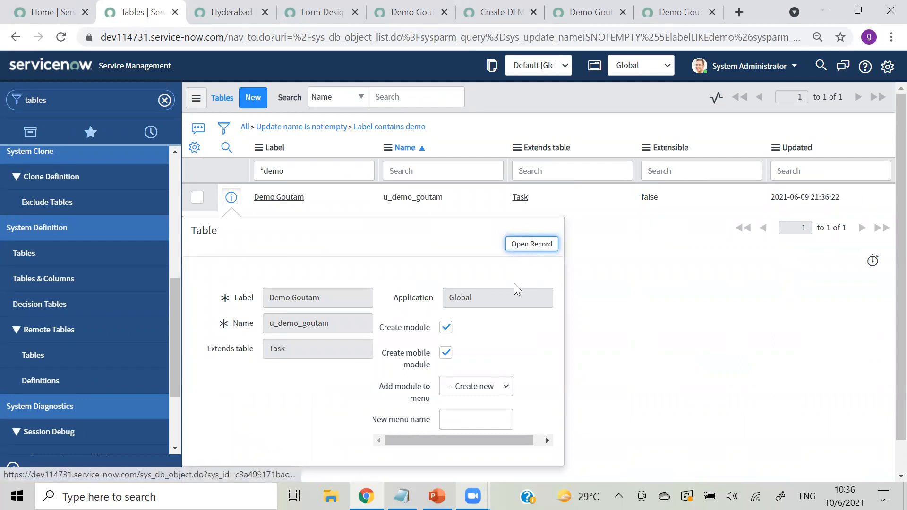
left_click(516, 247)
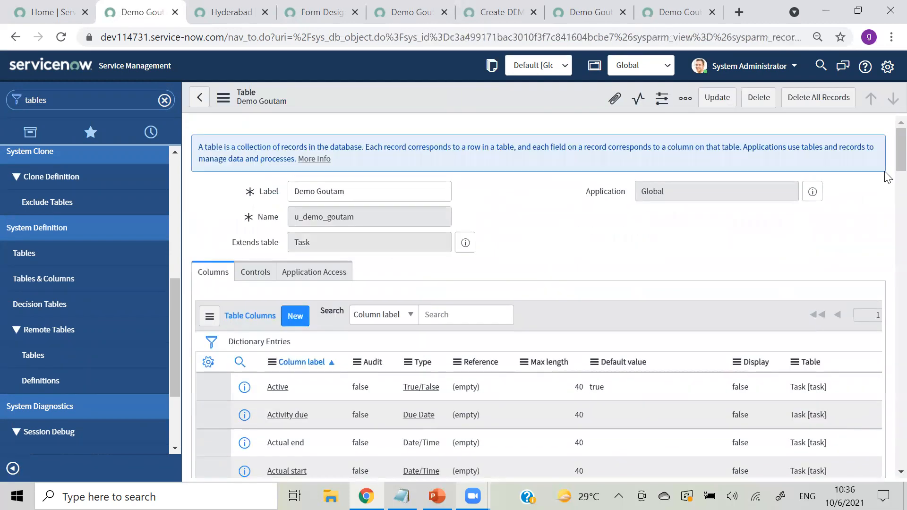
Look through the Demo Goutam table's columns and controls, and copy its user role u_demo_goutam_user into Notepad.
scroll(884, 236, "down", 20)
scroll(886, 236, "up", 20)
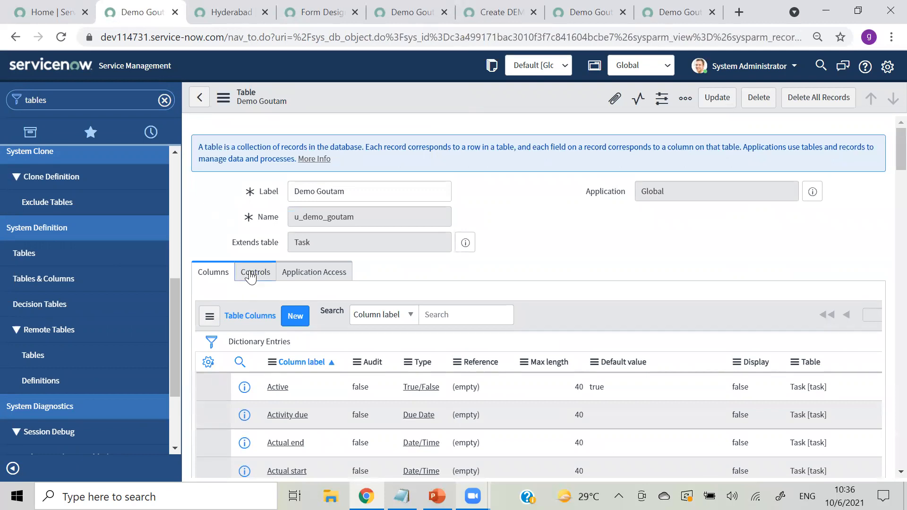
left_click(250, 277)
scroll(886, 236, "down", 5)
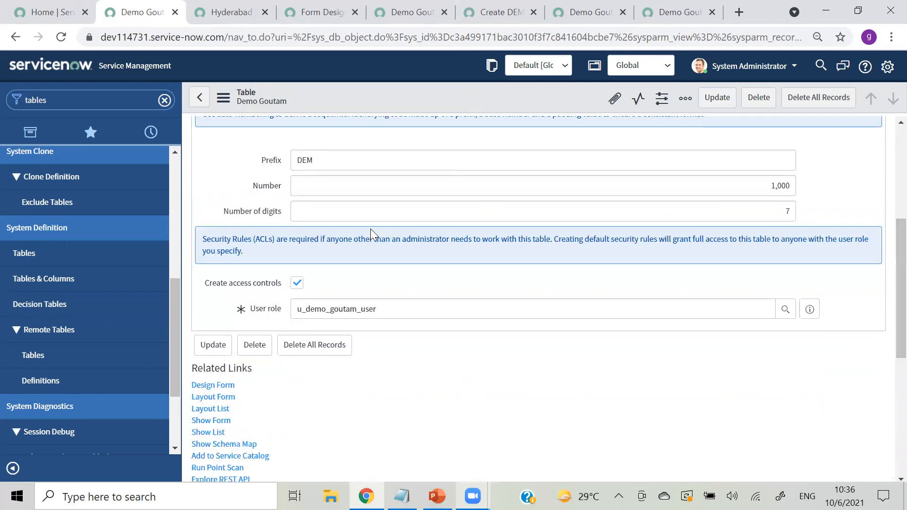
left_click_drag(382, 308, 309, 305)
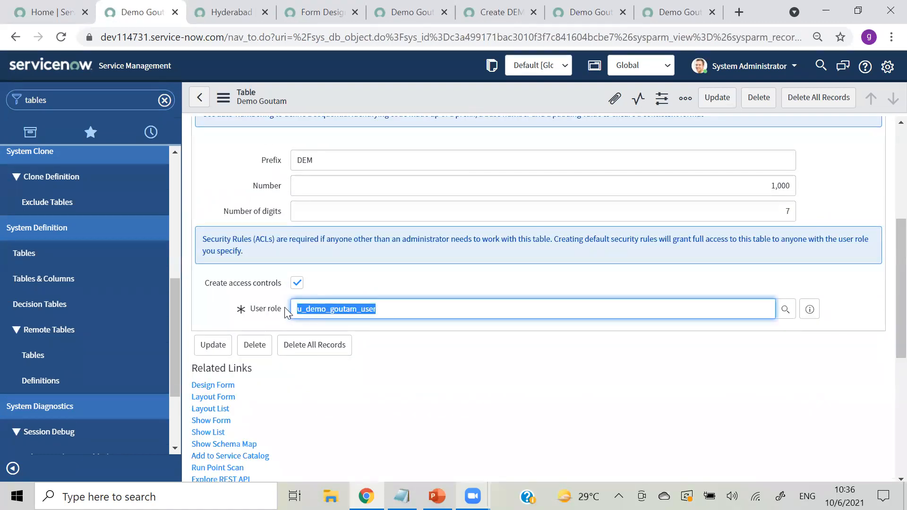
left_click(401, 496)
type("u_demo_goutam_user")
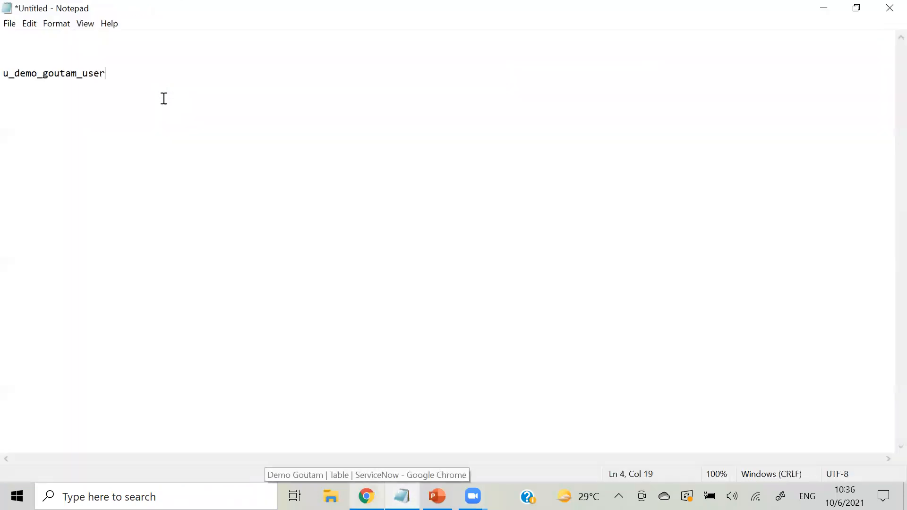
Switch back to ServiceNow in the browser and impersonate the first user among the recent impersonations.
left_click(826, 9)
left_click(505, 386)
left_click_drag(900, 263, 900, 300)
scroll(887, 305, "up", 3)
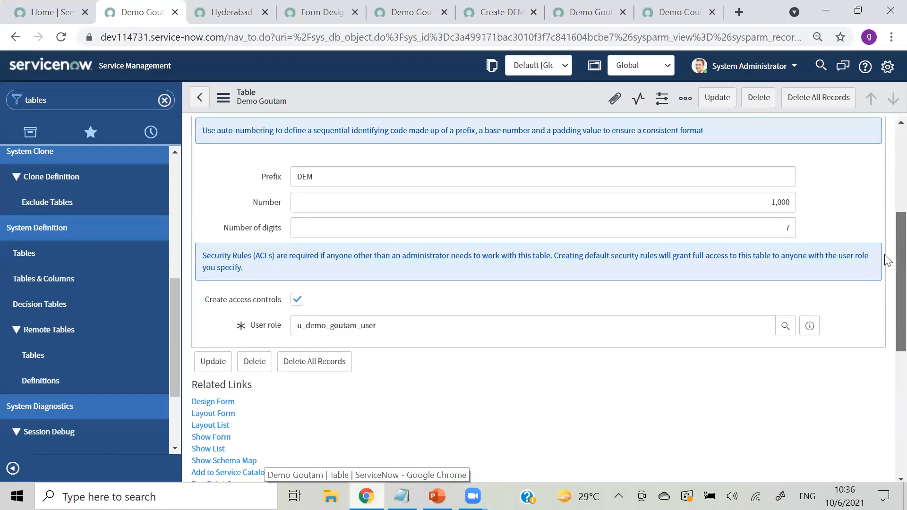
left_click(751, 68)
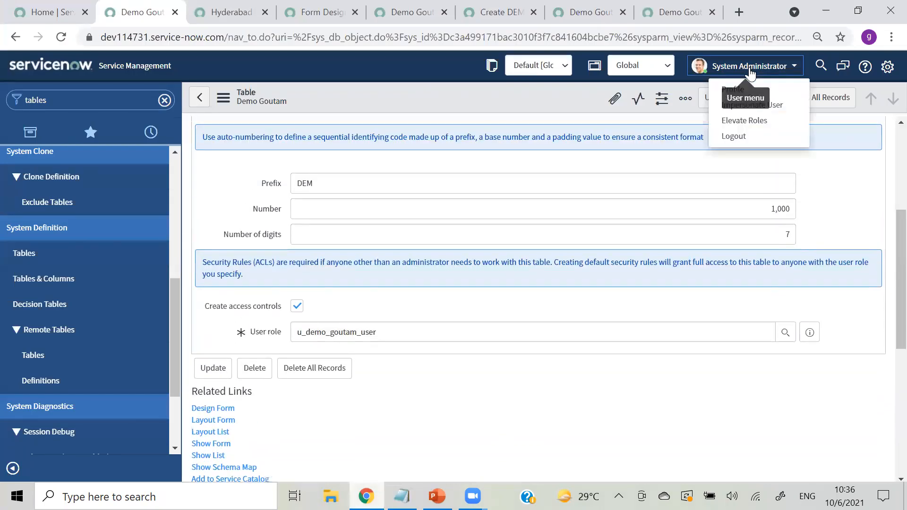
left_click(742, 106)
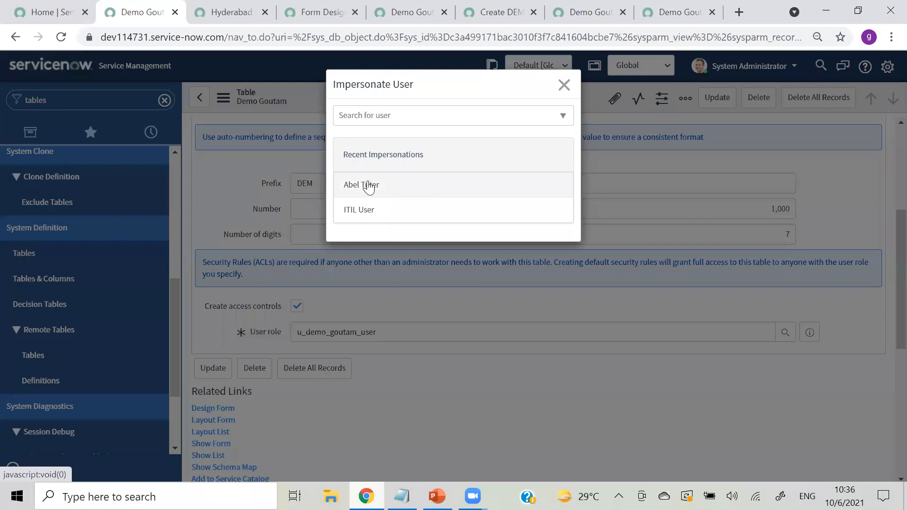
left_click(369, 187)
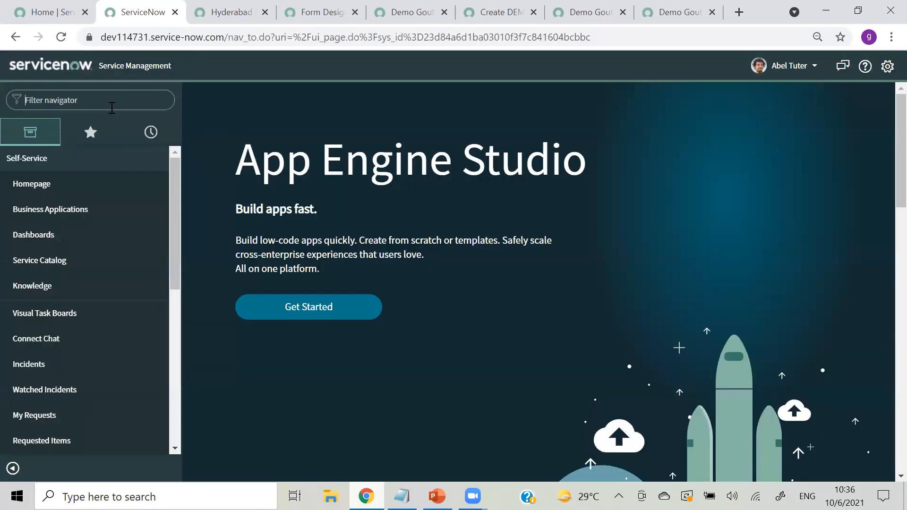
Search the navigator for demo and try to open the u_demo_goutam table list directly as the impersonated user.
left_click(112, 107)
type("demo")
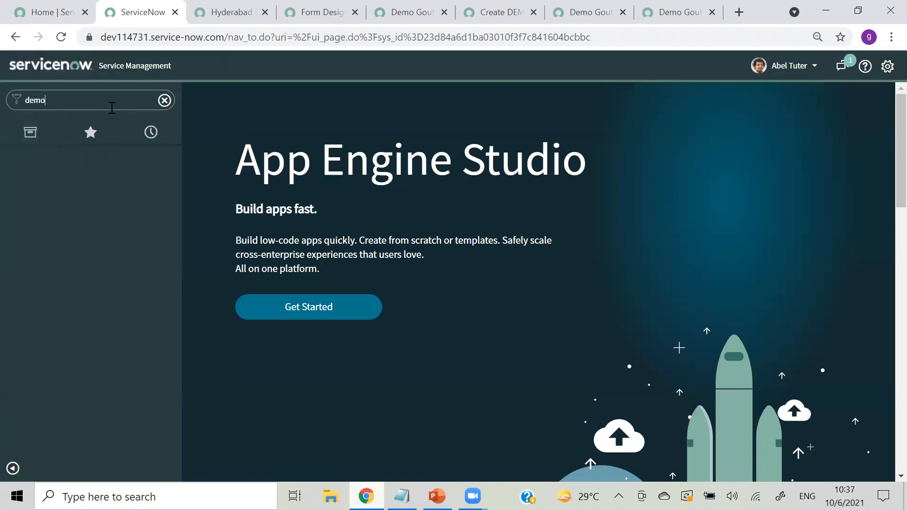
key("BackSpace")
key("BackSpace")
key("BackSpace")
type("u_d")
key("Return")
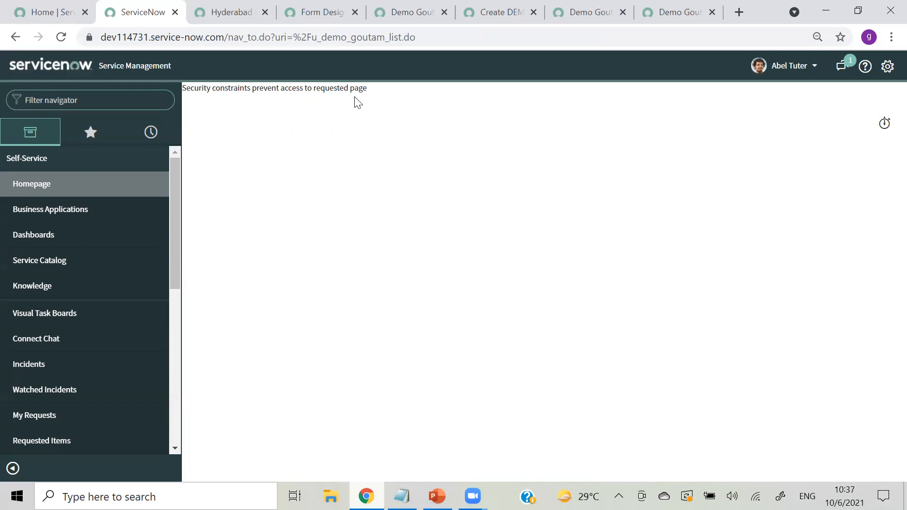
End the impersonation and open the users list with sys_user.list.
left_click(782, 68)
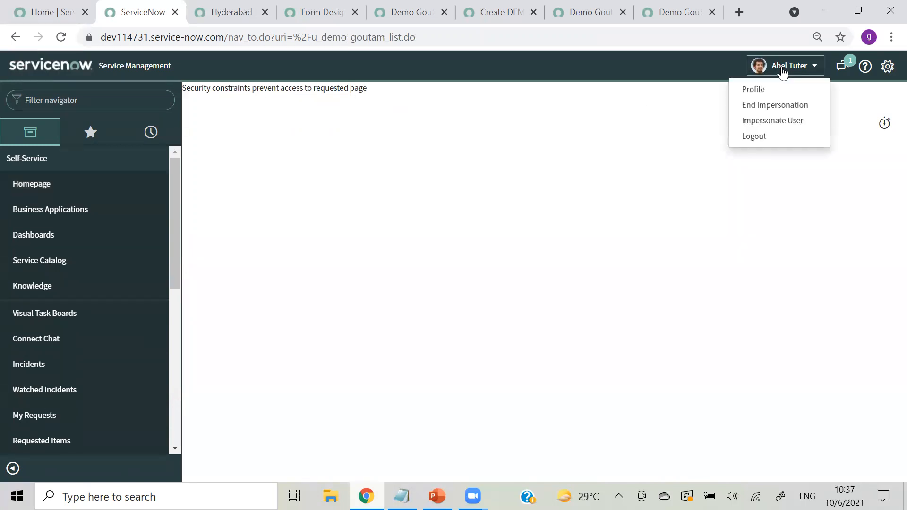
left_click(765, 107)
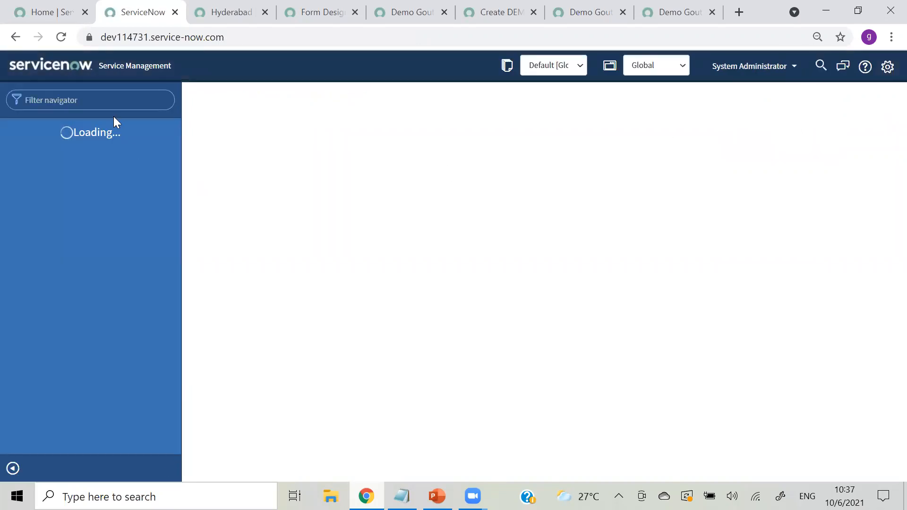
type("sys_us")
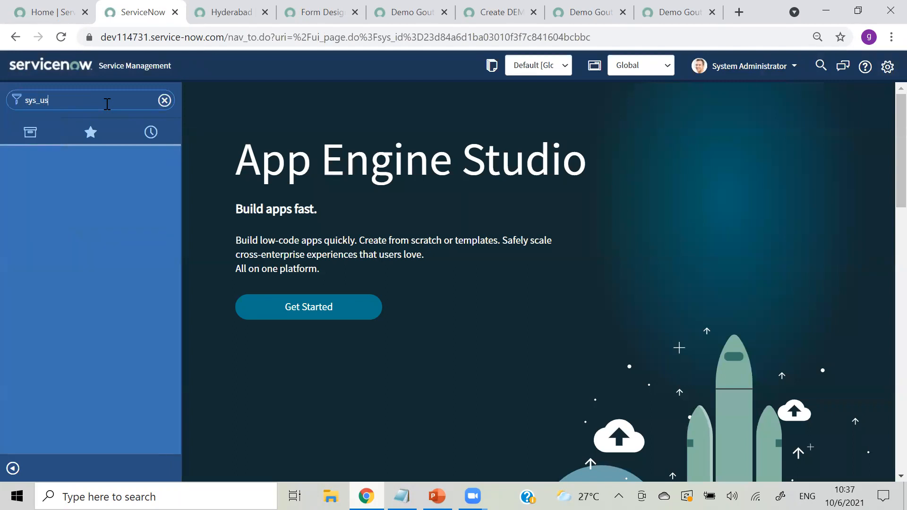
type("er.list")
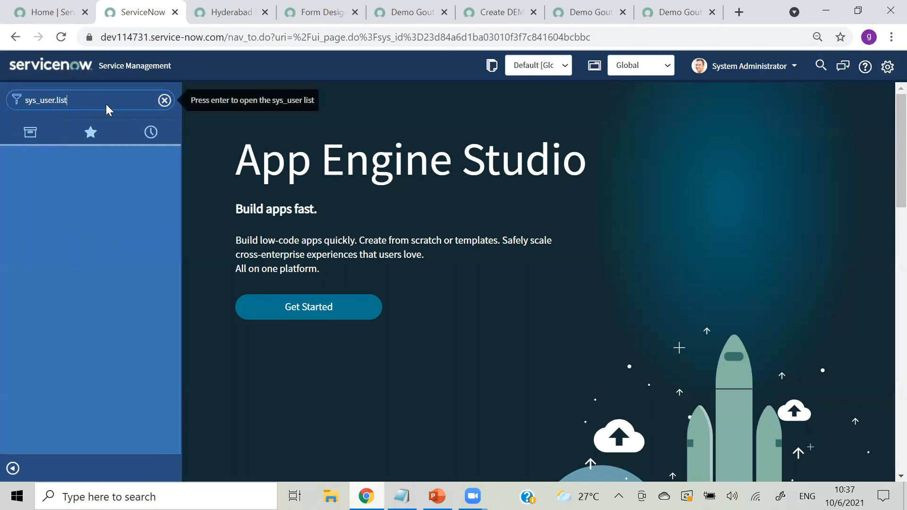
key("Return")
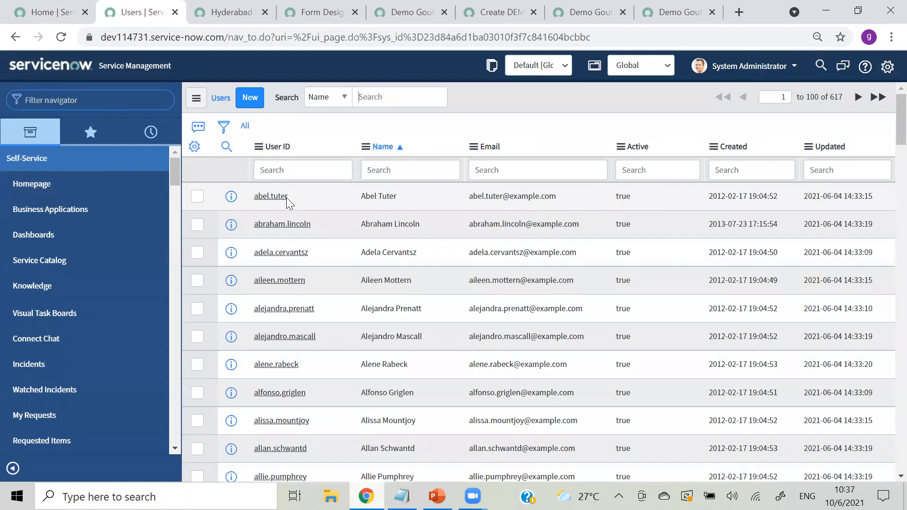
Open the first listed user's record in a new browser tab and start editing its assigned roles.
right_click(231, 204)
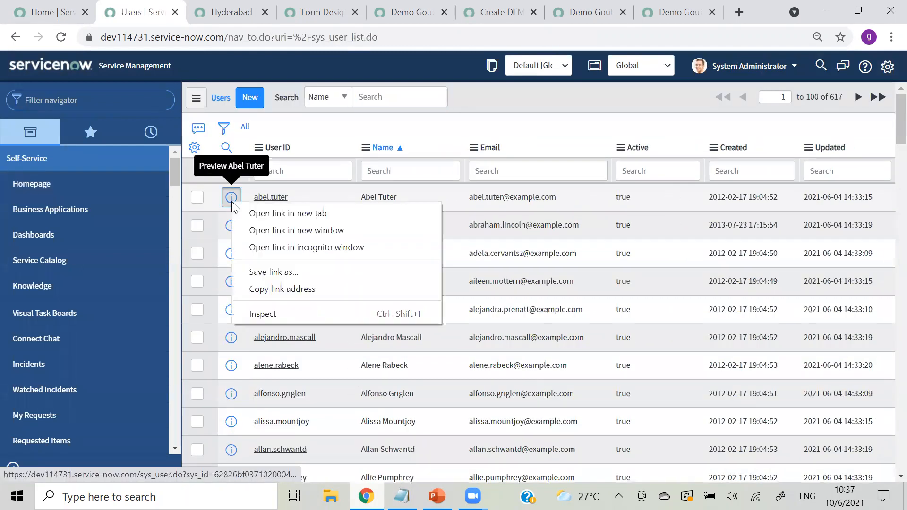
left_click(273, 213)
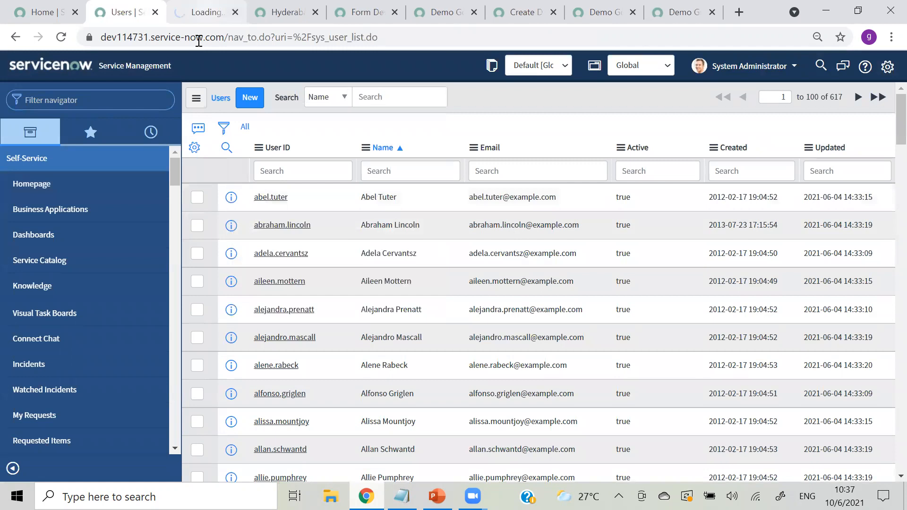
left_click(203, 12)
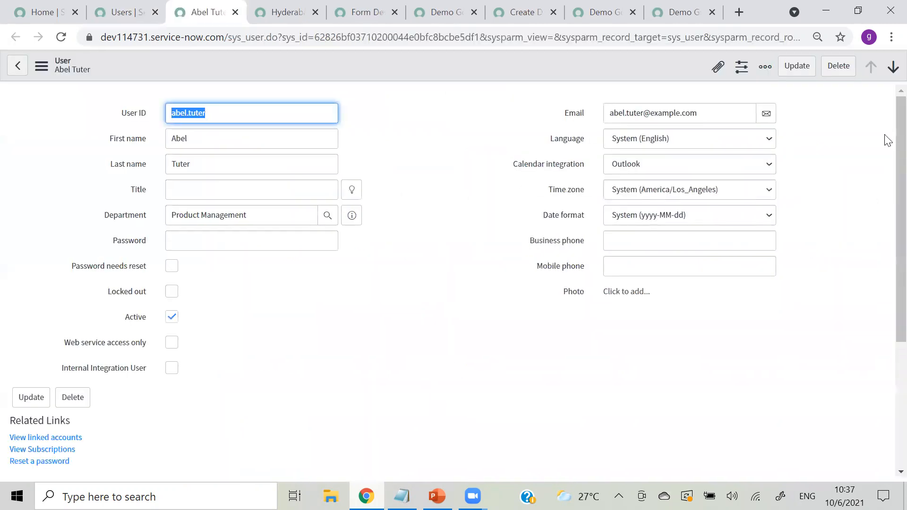
scroll(885, 242, "down", 4)
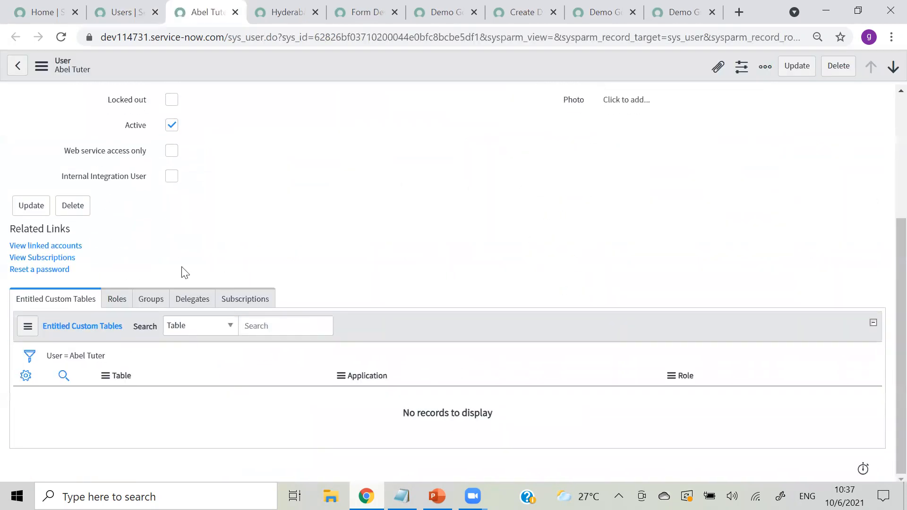
left_click(116, 305)
left_click(77, 332)
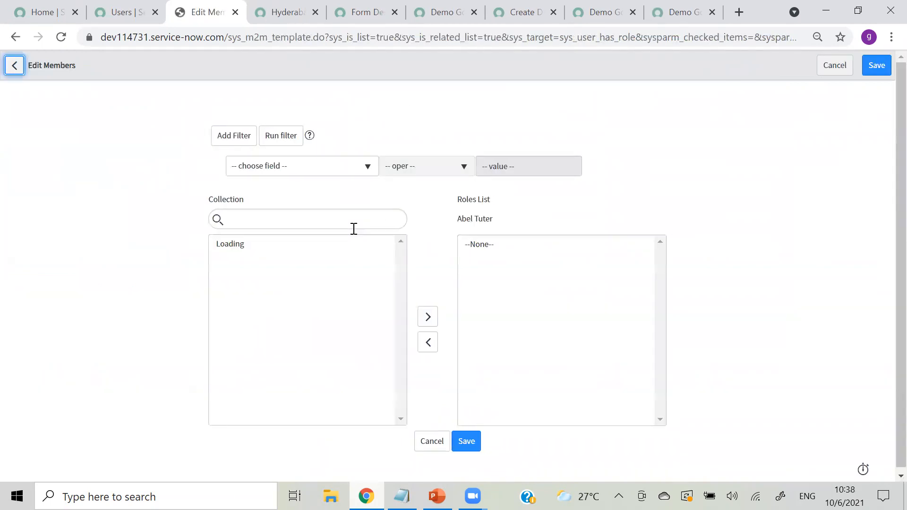
Add the role u_demo_goutam_user to the user's roles list, save it, and save the user record.
left_click(322, 219)
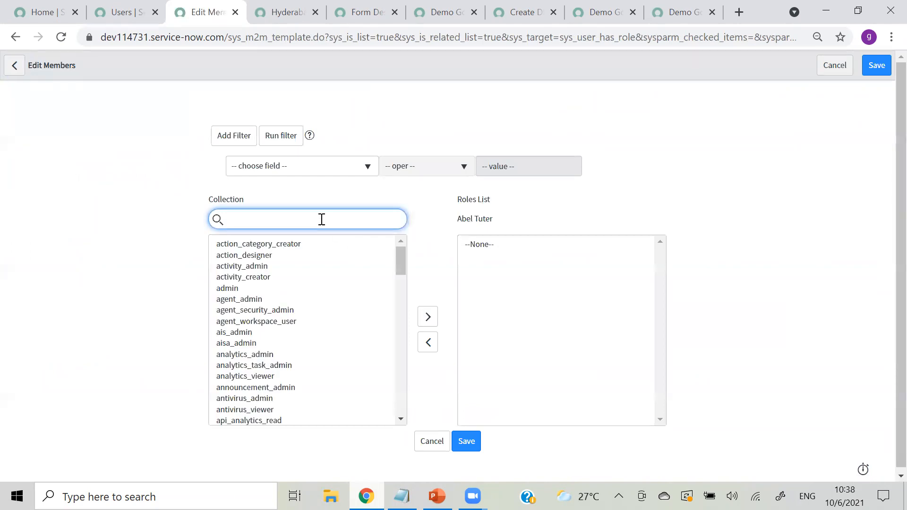
type("u_demo_goutam_user")
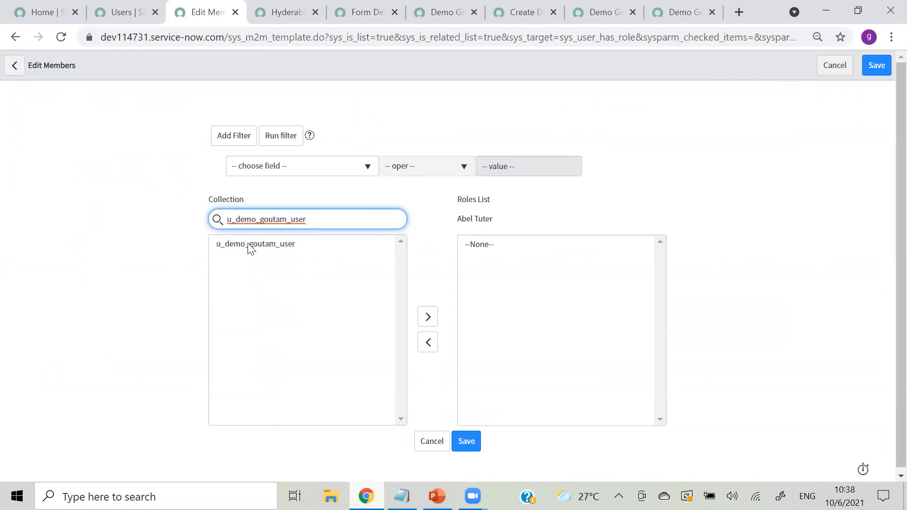
left_click(250, 246)
left_click(428, 316)
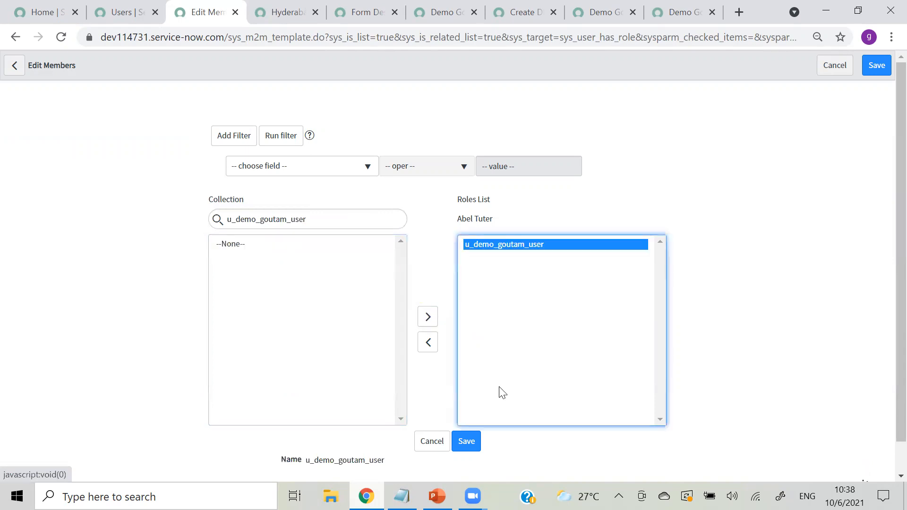
left_click(463, 448)
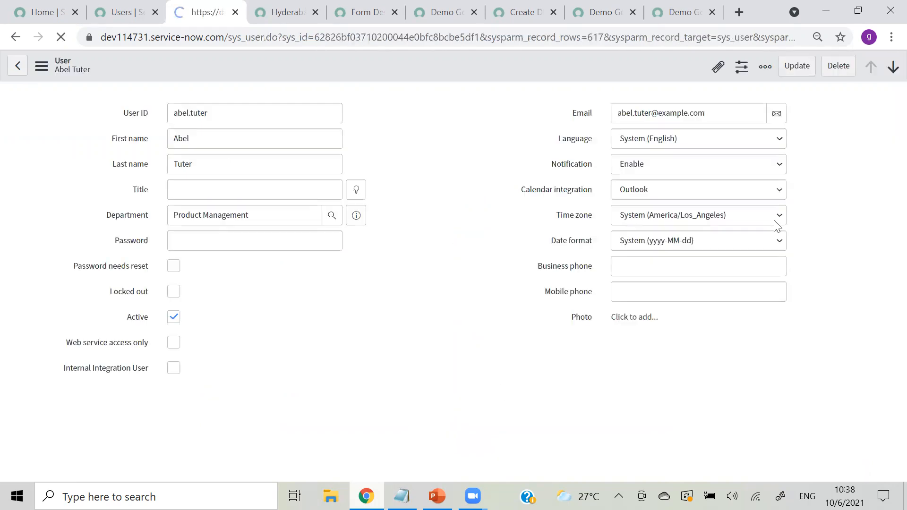
left_click_drag(898, 177, 887, 430)
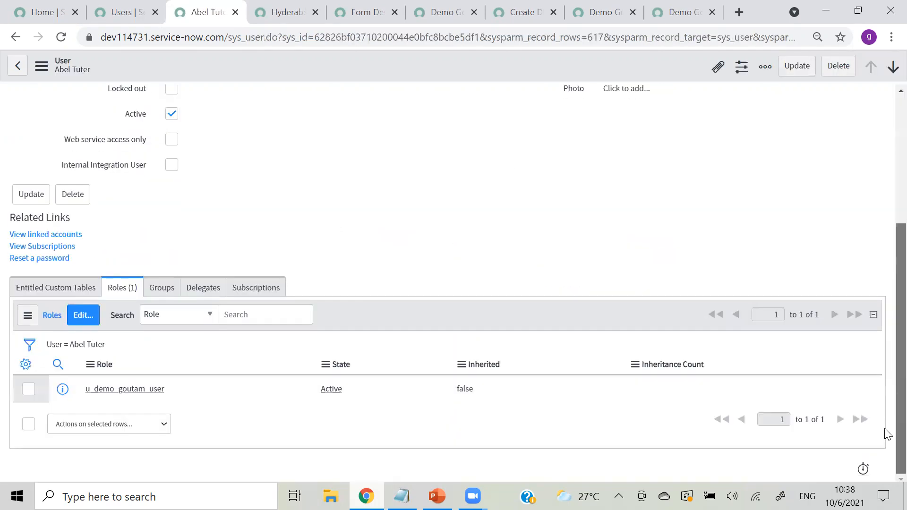
right_click(439, 55)
left_click(450, 60)
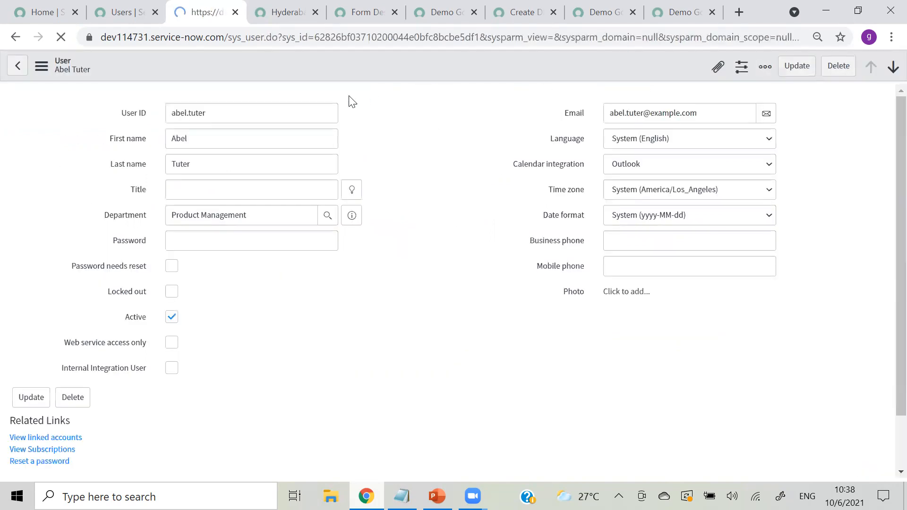
Return to the users list tab and impersonate the user who was just given the role.
left_click(122, 12)
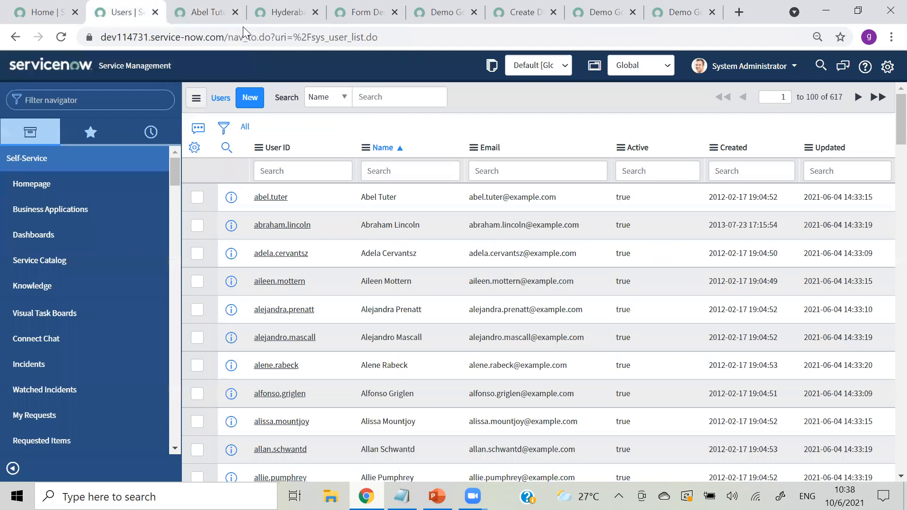
left_click(744, 75)
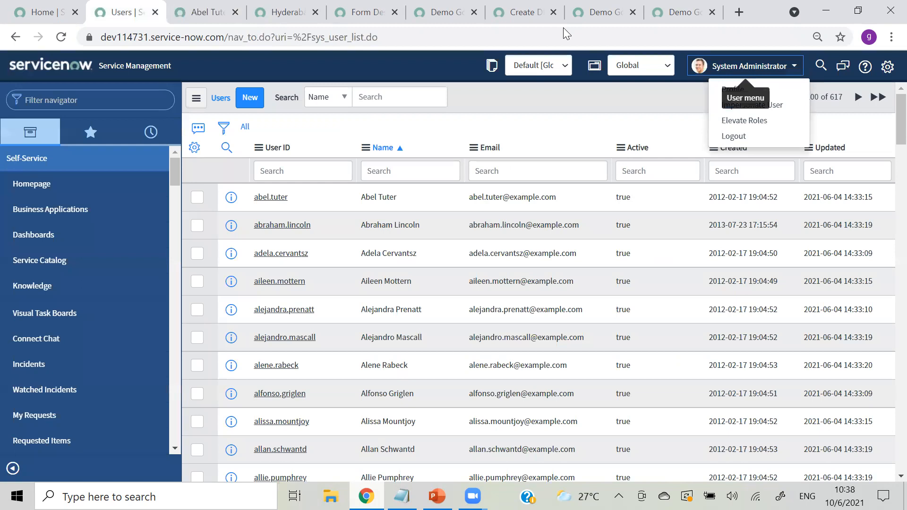
left_click(728, 105)
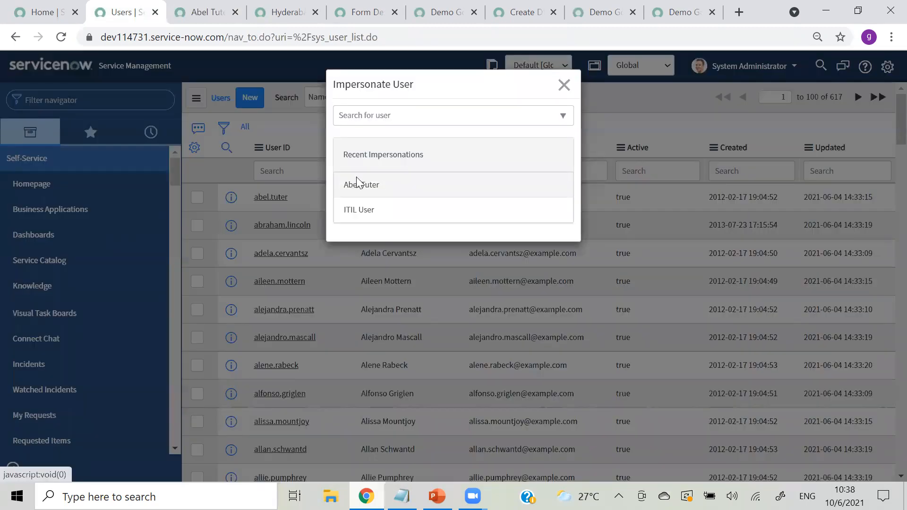
left_click(466, 183)
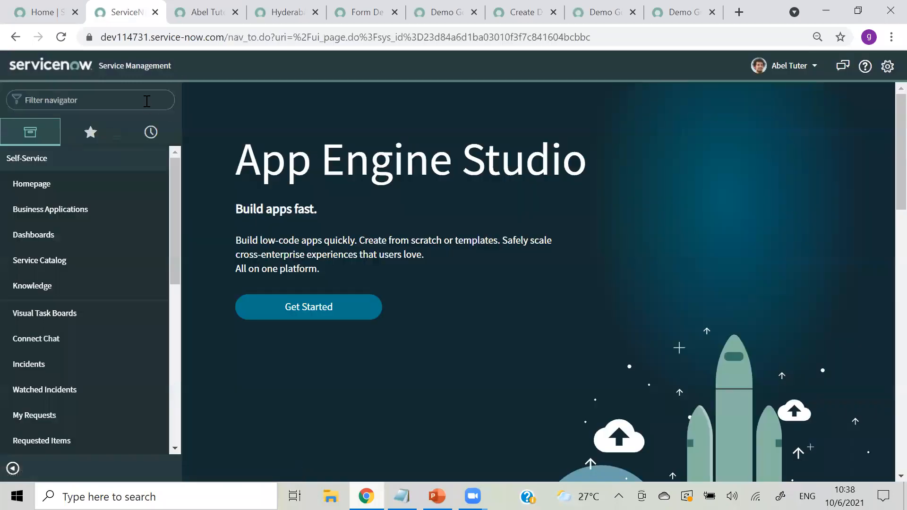
Filter the navigator by demo, open the Demo Goutams list, and check the blank new record form before returning to the list.
left_click(146, 101)
type("demo")
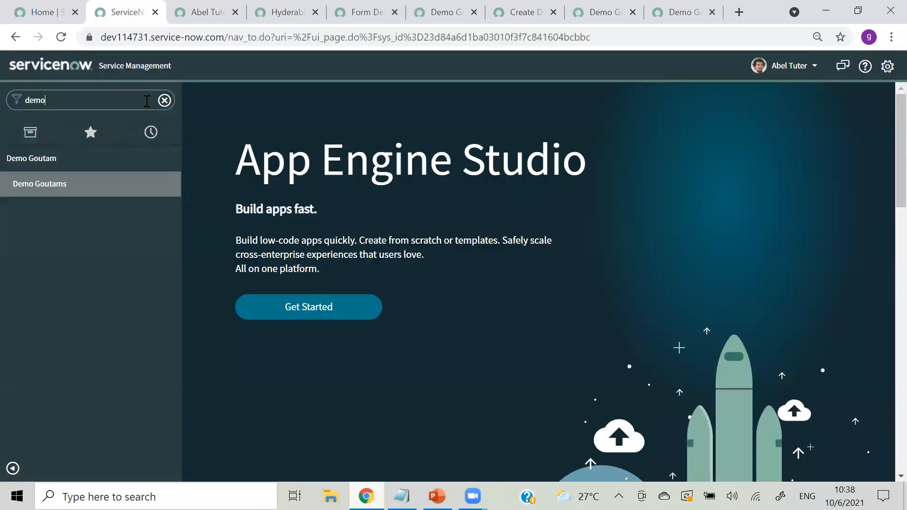
left_click(28, 184)
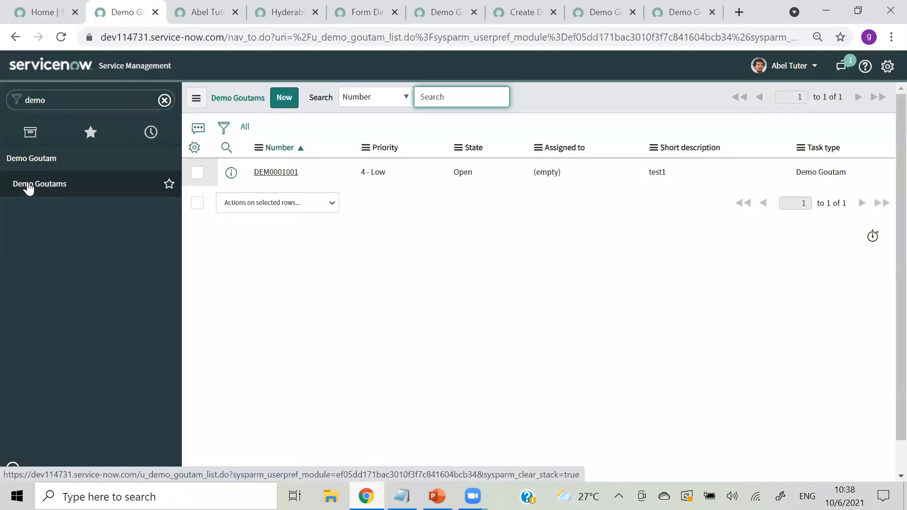
left_click(286, 97)
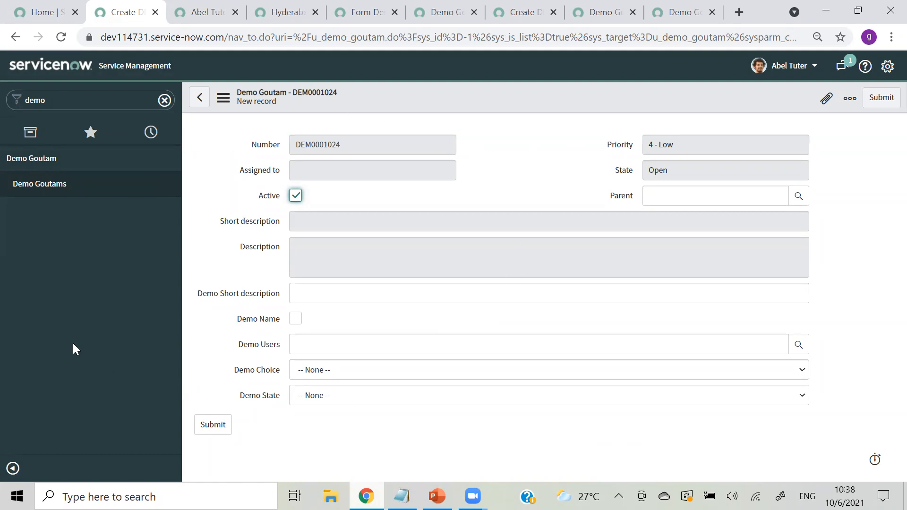
left_click(50, 184)
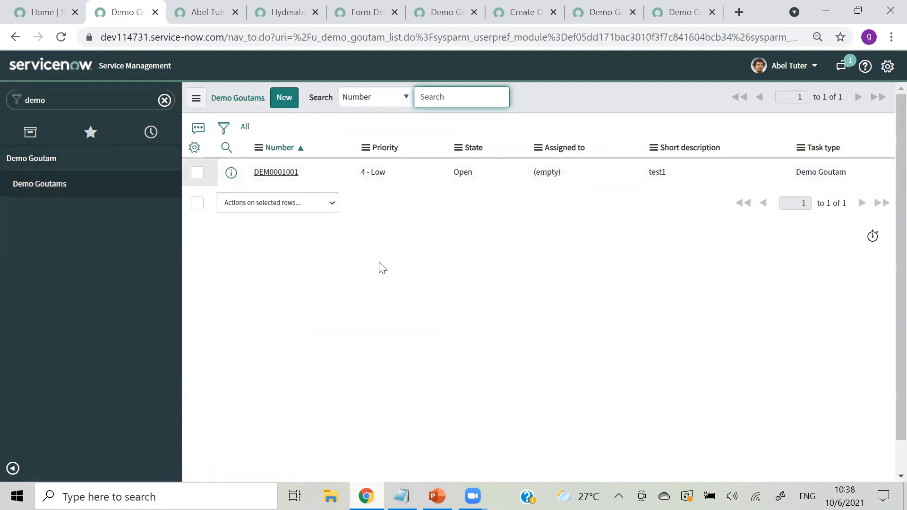
Create a new Demo Goutam record with its default values, save it, and return to the Demo Goutams list.
left_click(285, 99)
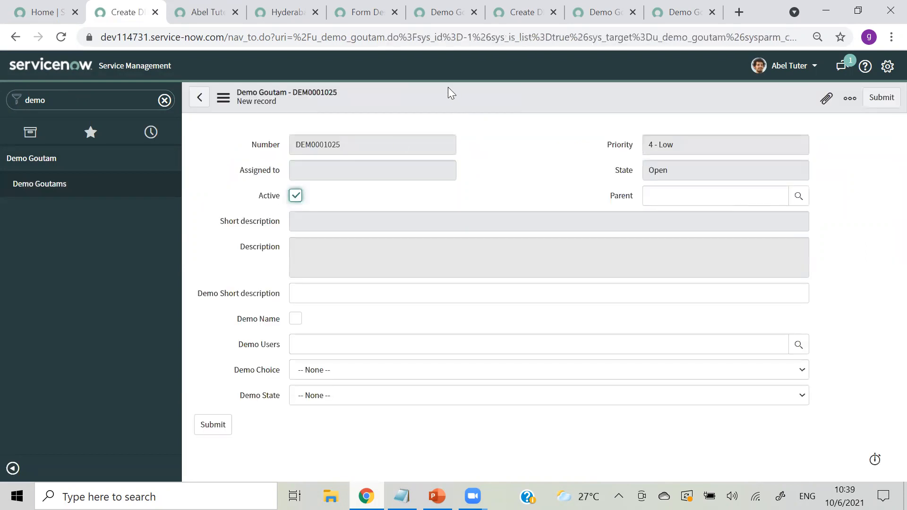
right_click(449, 88)
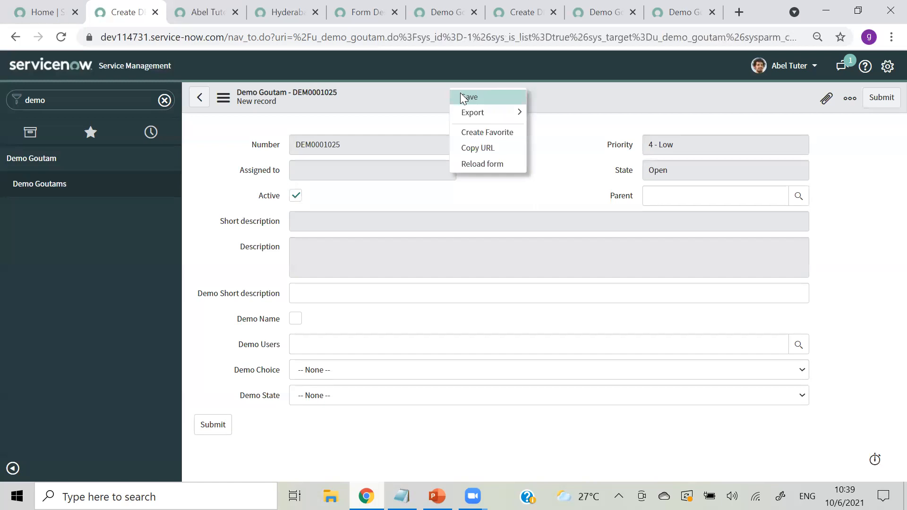
left_click(460, 92)
left_click(49, 182)
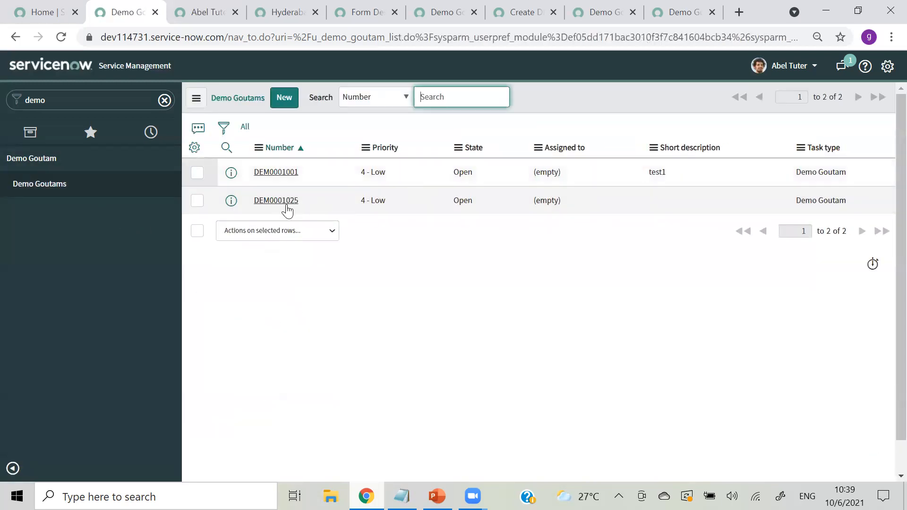